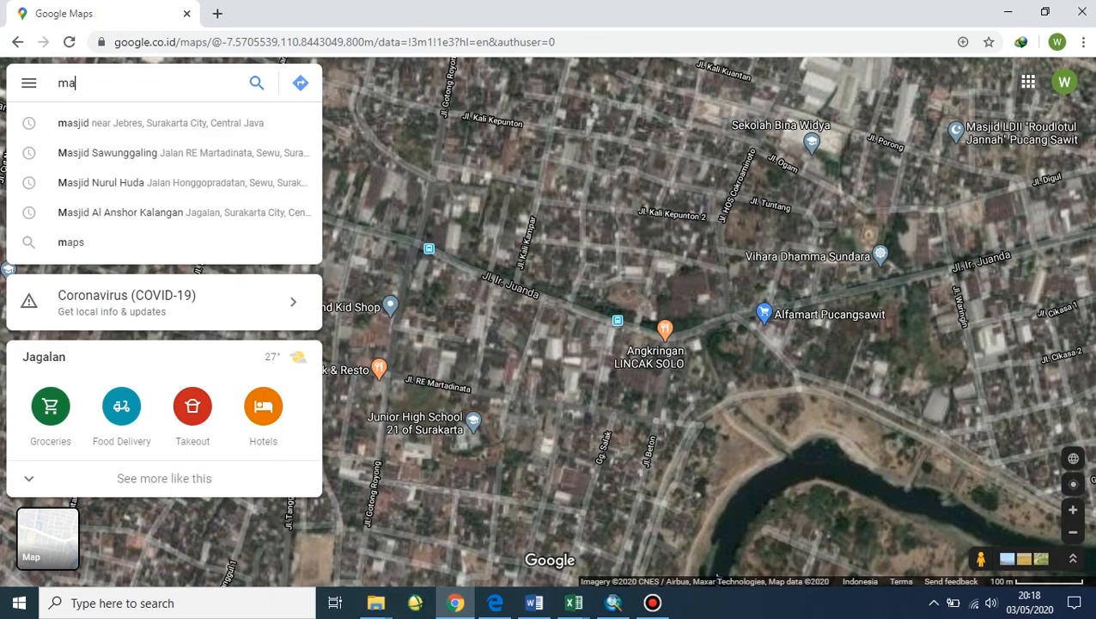
Step: Search the map for masjid near Jebres, Surakarta City, Central Java, and drop a pin on the Masjid Al Anshor Kalangan building
text(es)
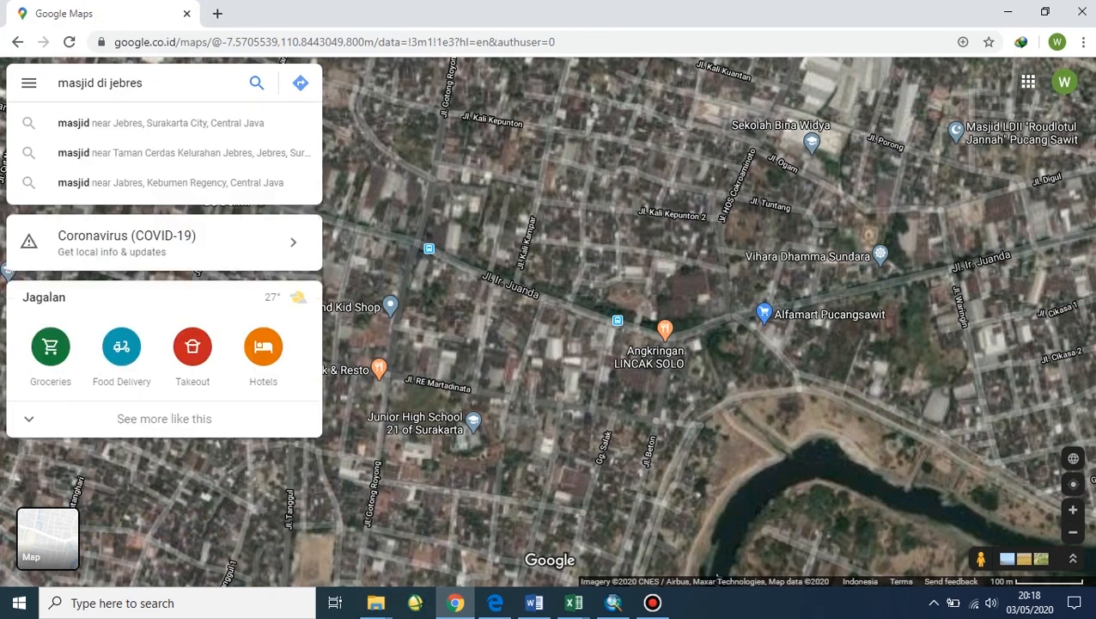
key(Down)
key(Return)
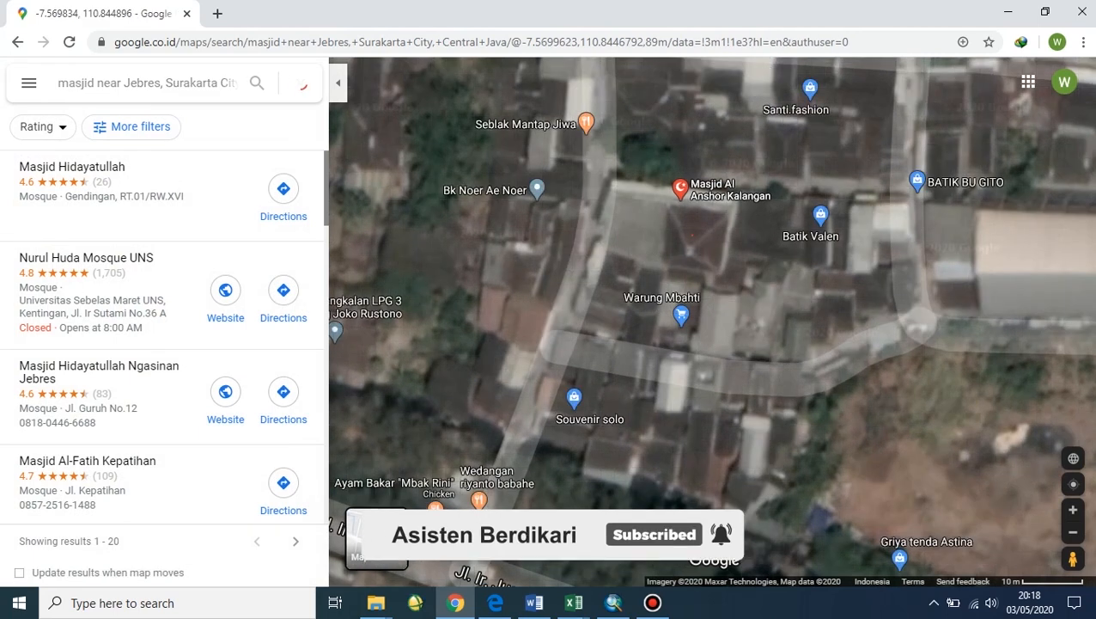
click(693, 225)
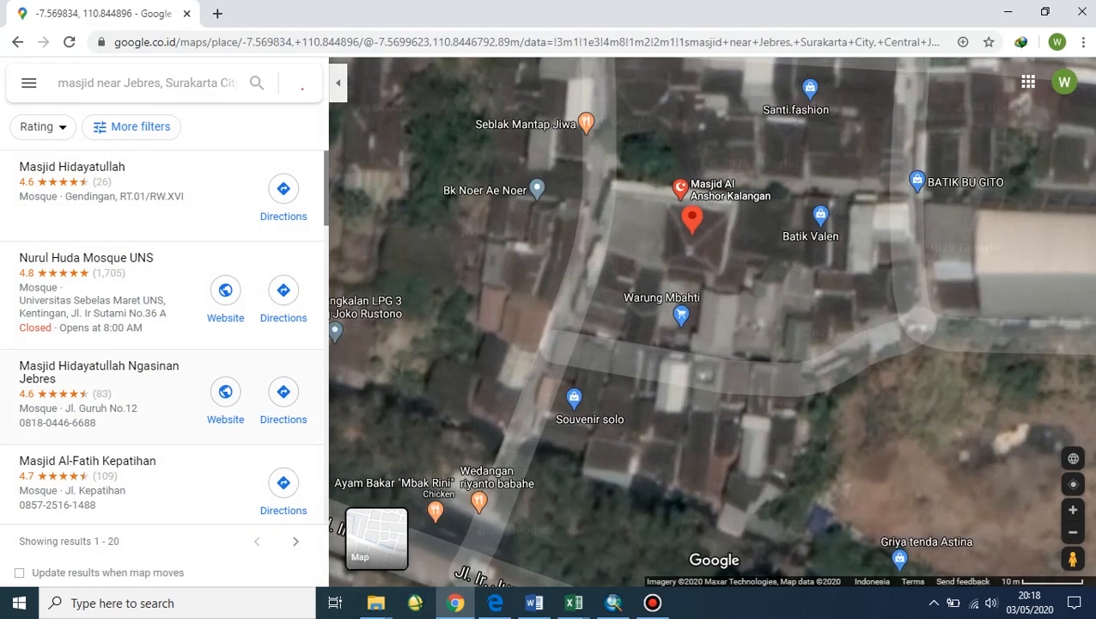
scroll(733, 389, down, 3)
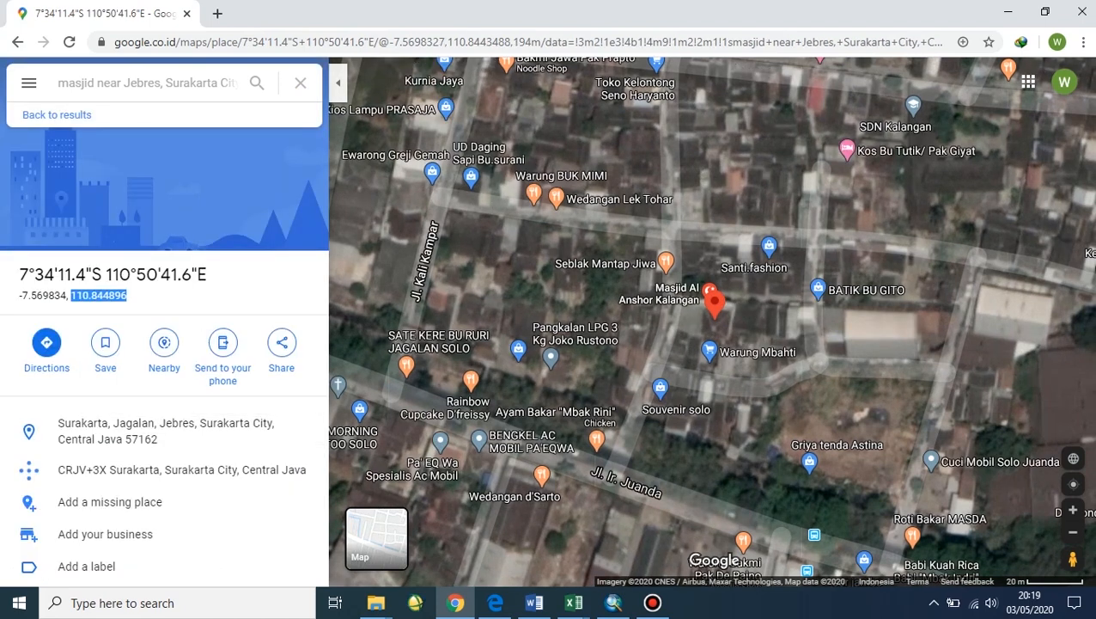
Step: Switch to Excel and enter the pin's longitude in cell A2 as 110,844896, using the General number format
click(573, 603)
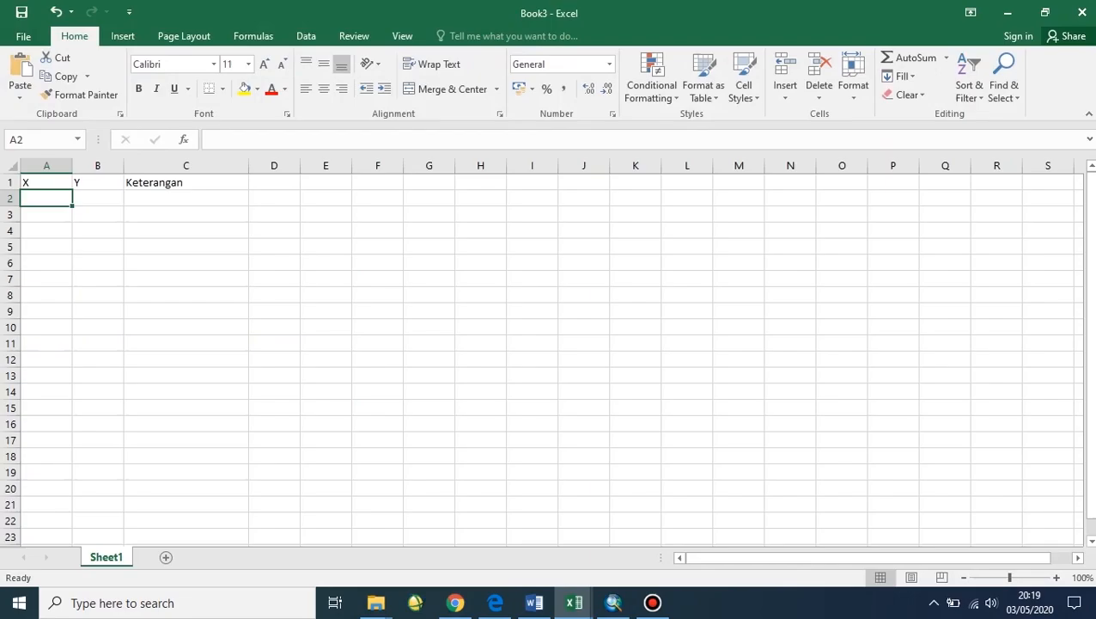
right_click(61, 198)
click(119, 268)
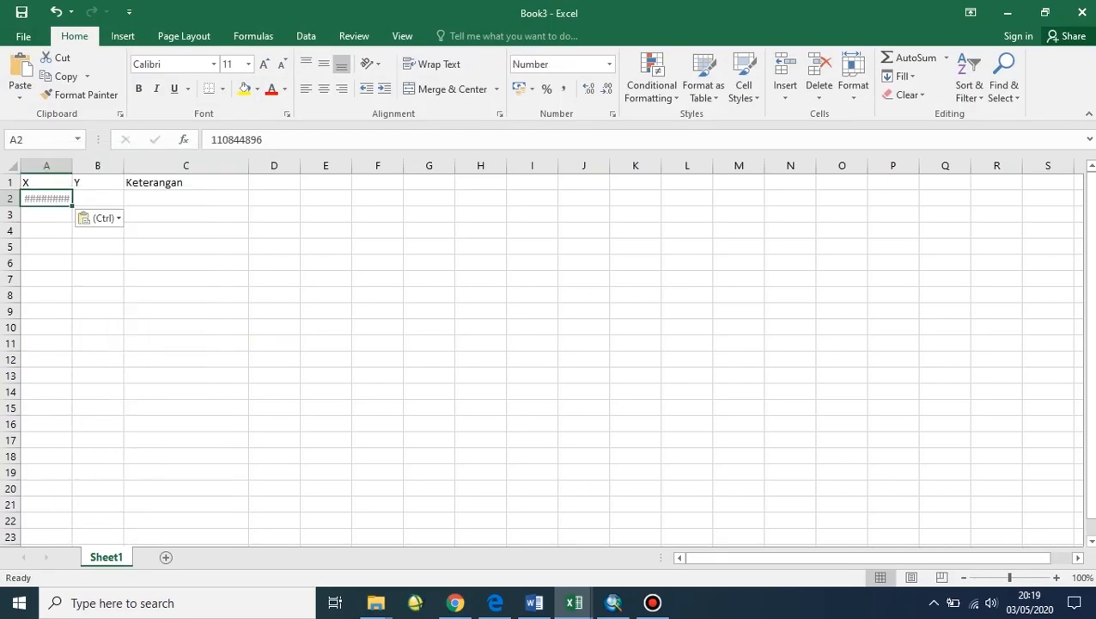
click(226, 140)
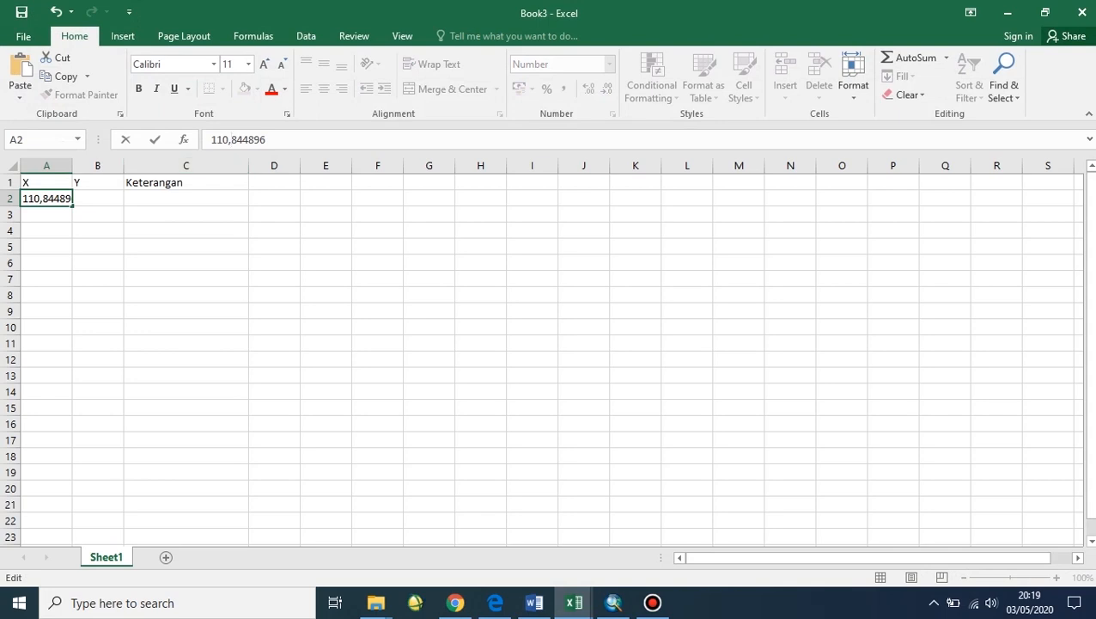
click(97, 198)
click(46, 198)
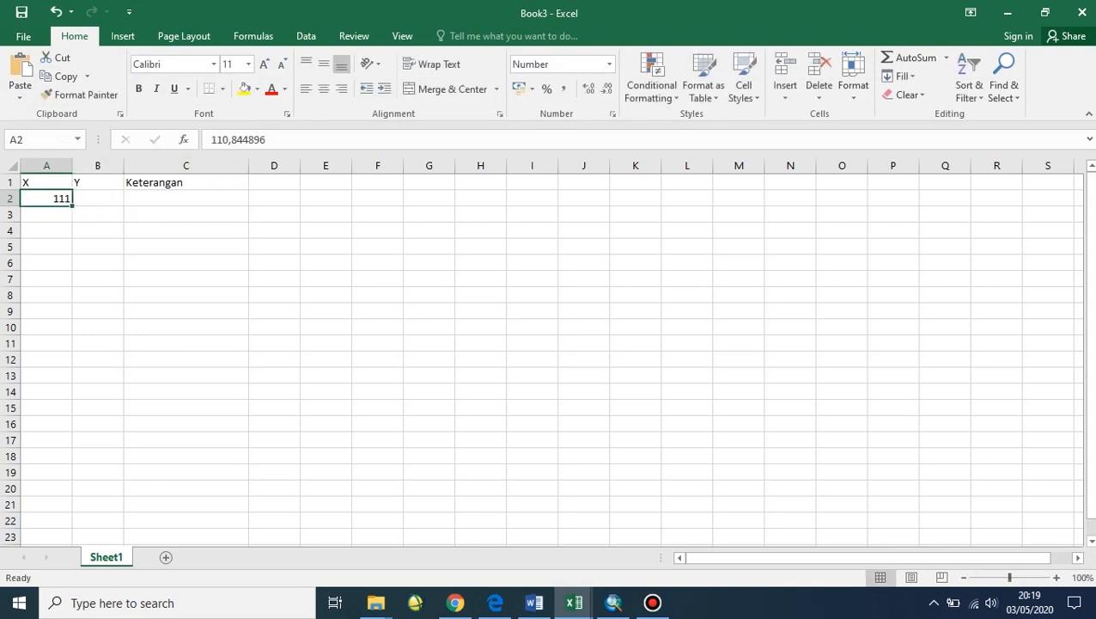
click(609, 64)
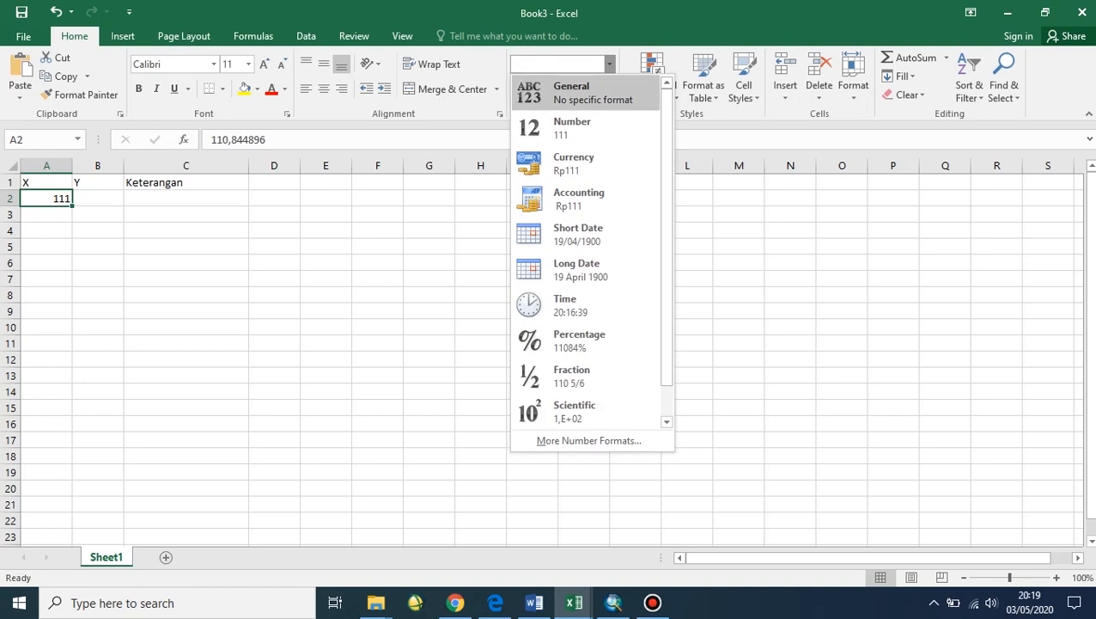
click(584, 90)
Step: Switch back to Google Maps and copy the pin's latitude, -7.569834
click(455, 603)
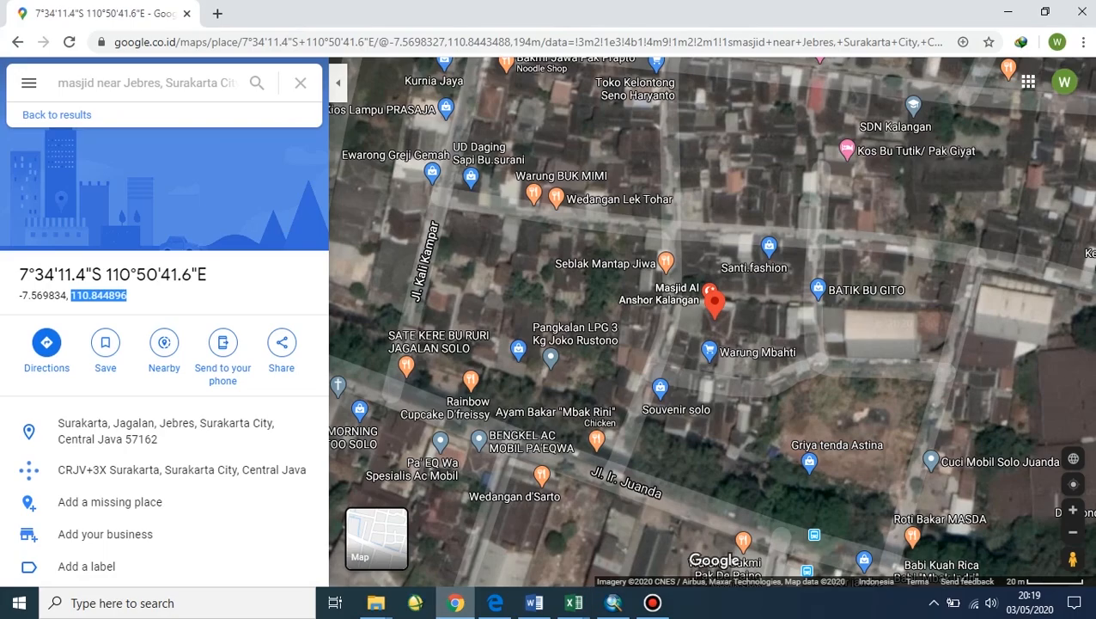
drag(19, 295, 29, 295)
right_click(55, 295)
click(84, 307)
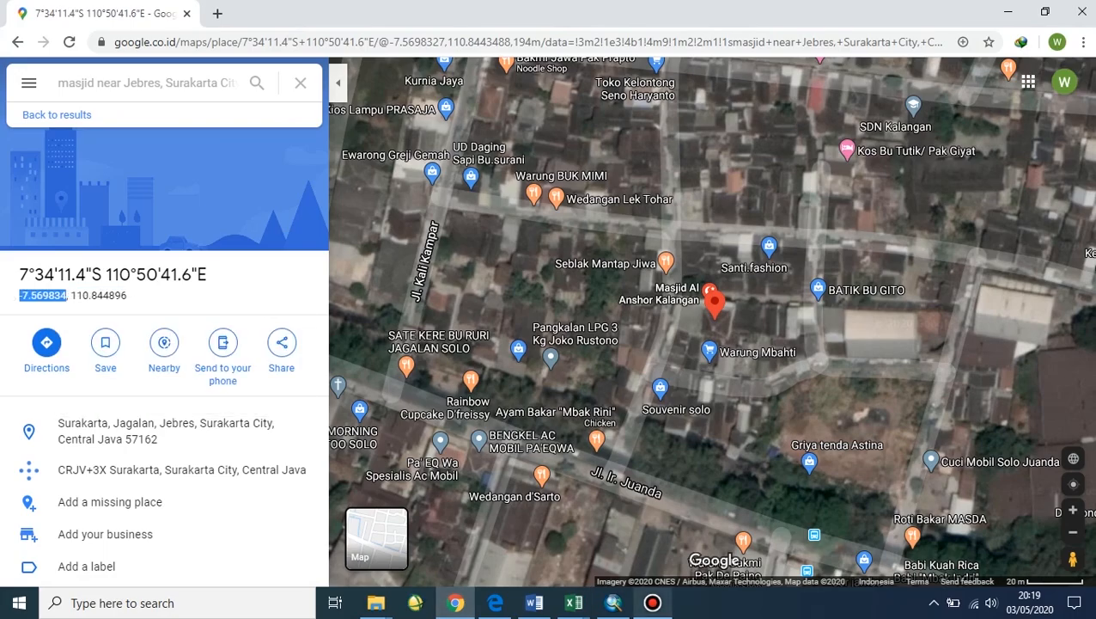
Step: Switch to Excel, paste the copied latitude into cell B2 and give the cell the General number format
click(573, 602)
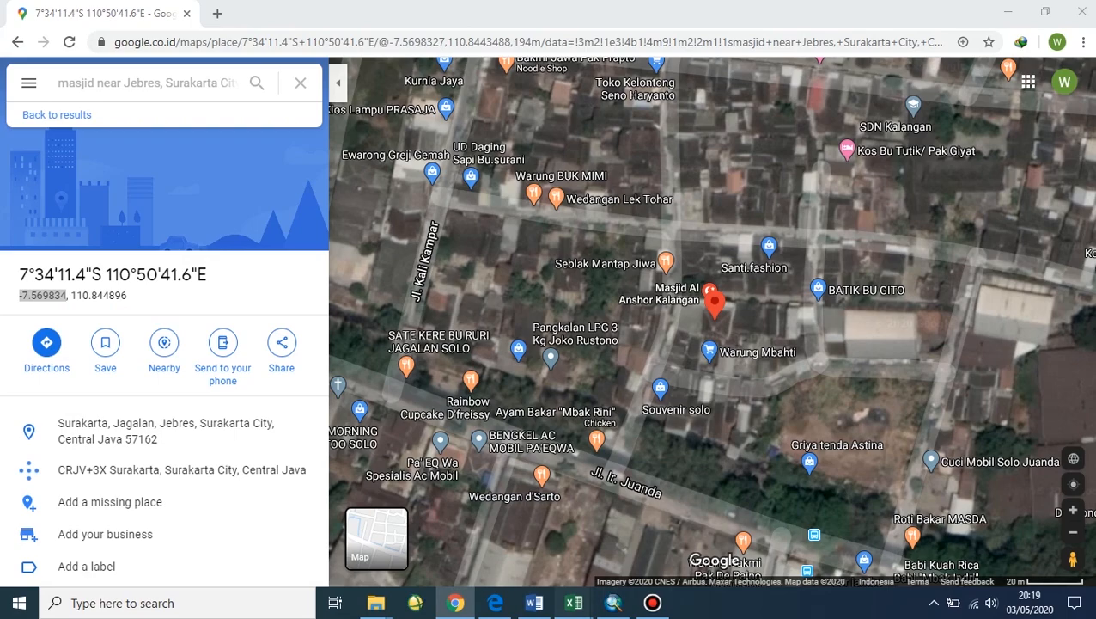
click(435, 534)
click(97, 199)
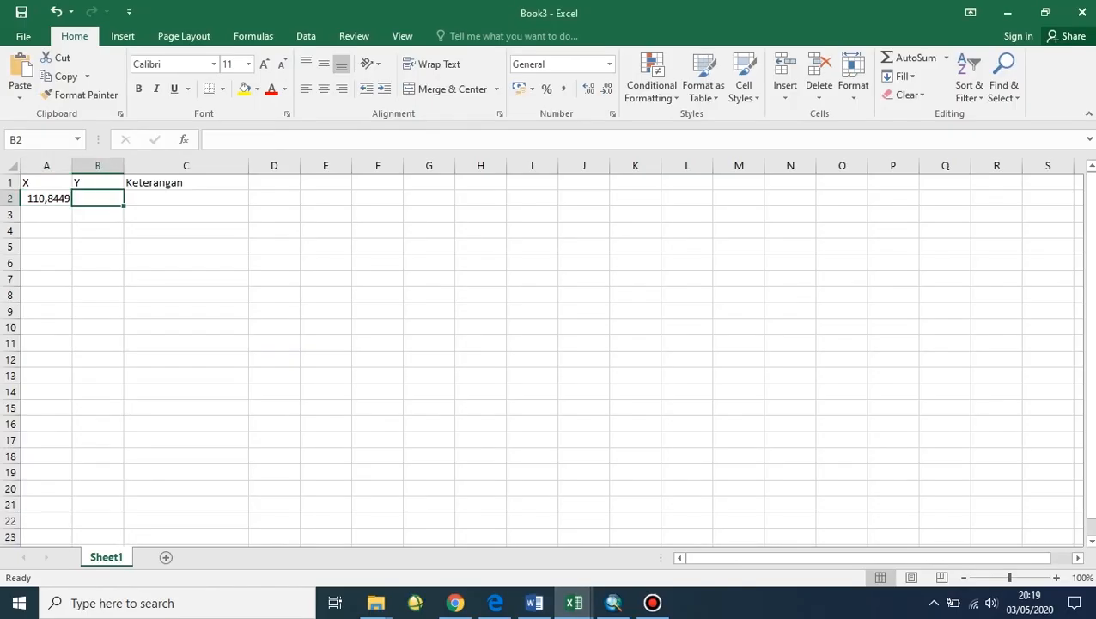
right_click(100, 196)
click(159, 265)
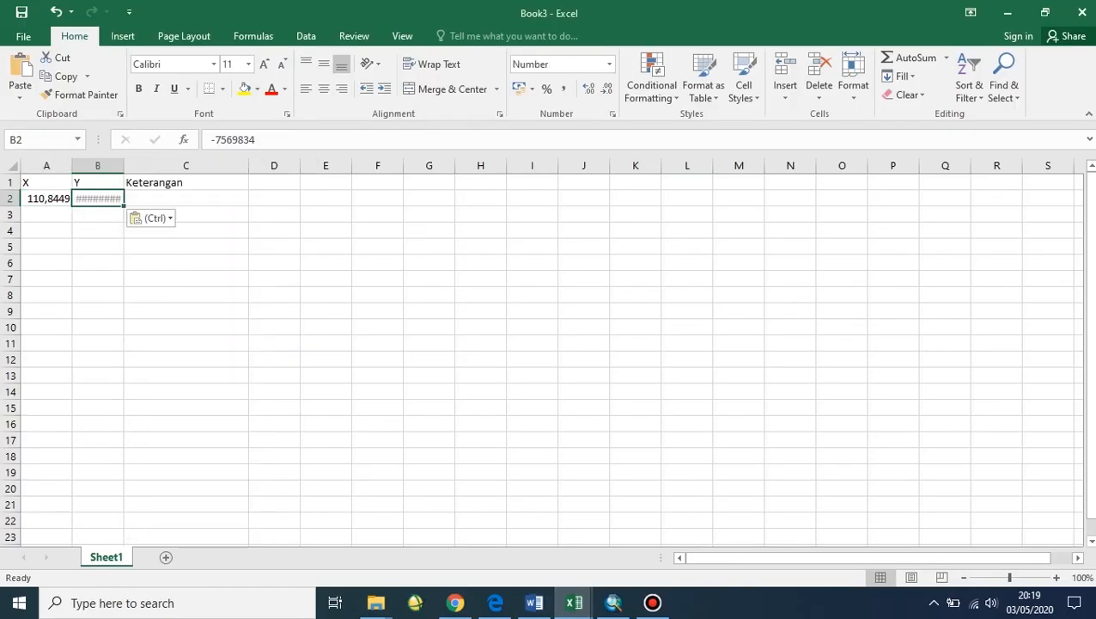
click(609, 65)
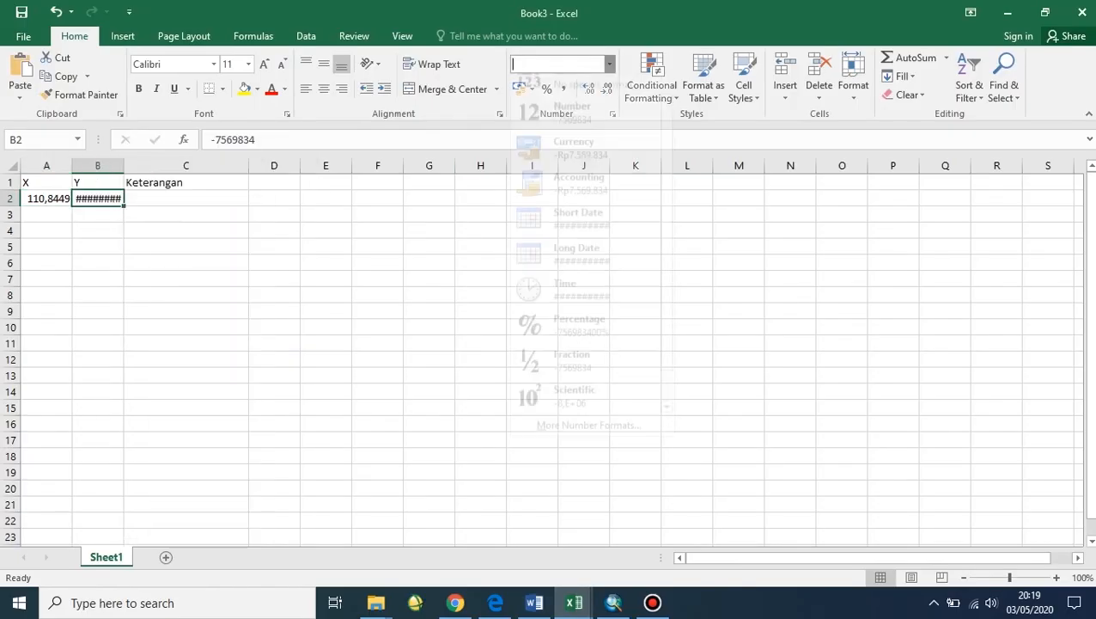
click(592, 92)
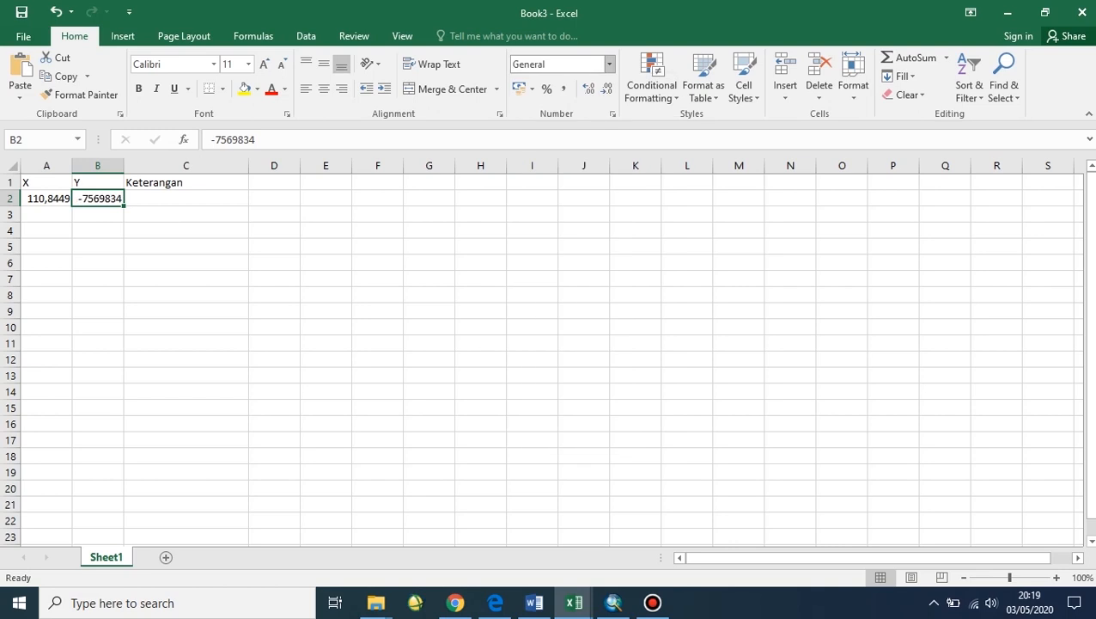
Step: Correct the latitude in B2 to -7,569834 with a decimal comma and enter Masjid Al Anshor as the Keterangan in C2
click(220, 139)
text(,)
key(Tab)
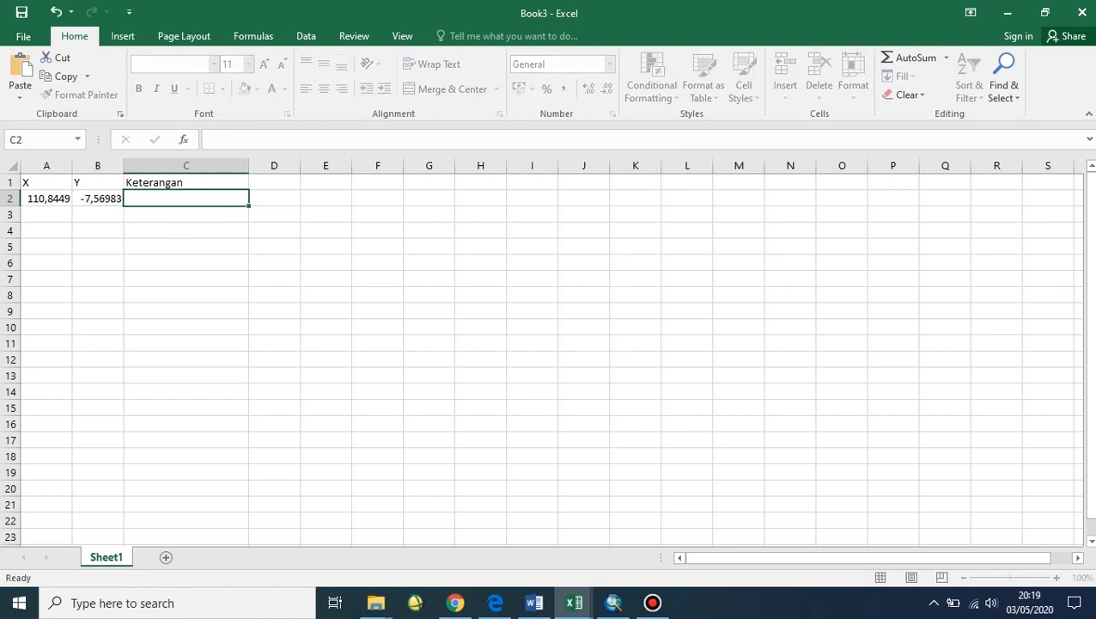
text(Masjid Al Anshor)
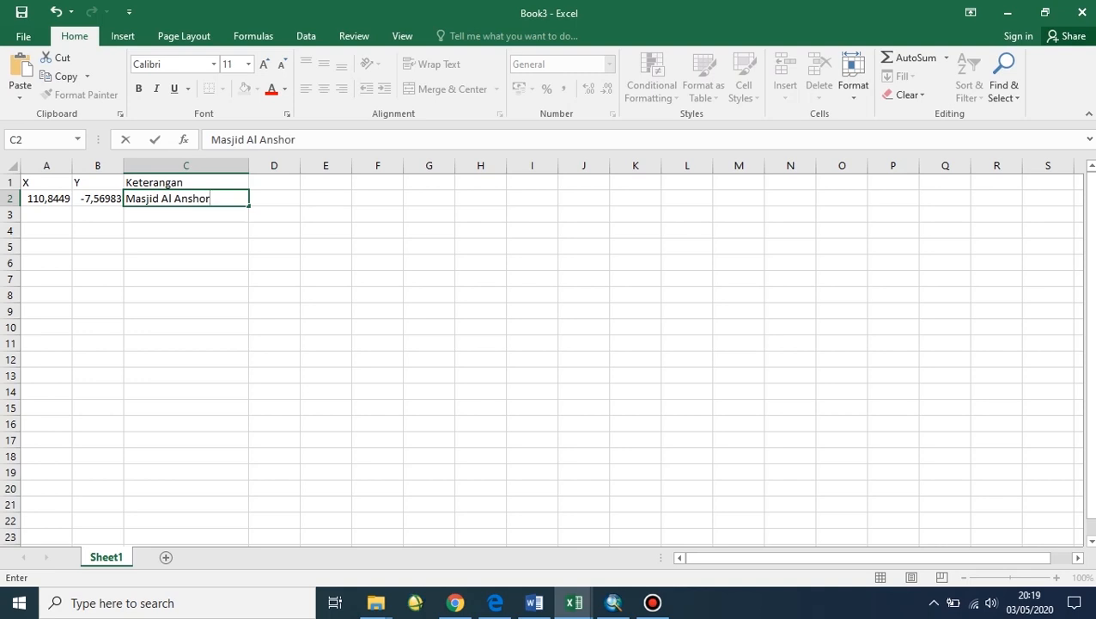
key(Return)
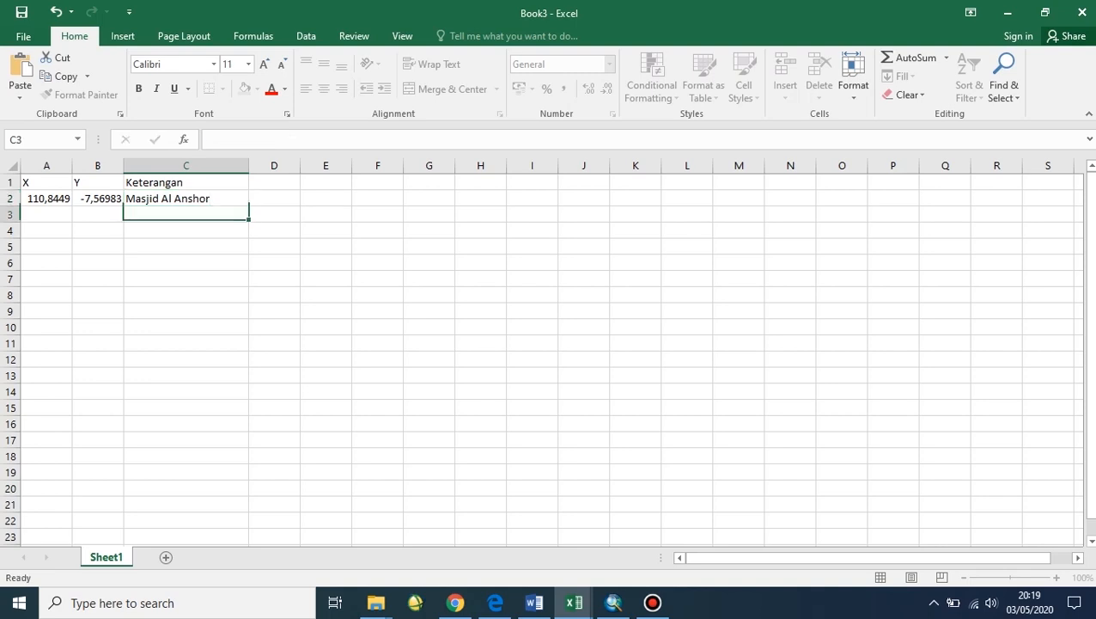
Step: Save the workbook as Masjid.csv in CSV (Comma delimited) format in the folder Kartem Acara 4&5, keeping that format
click(23, 36)
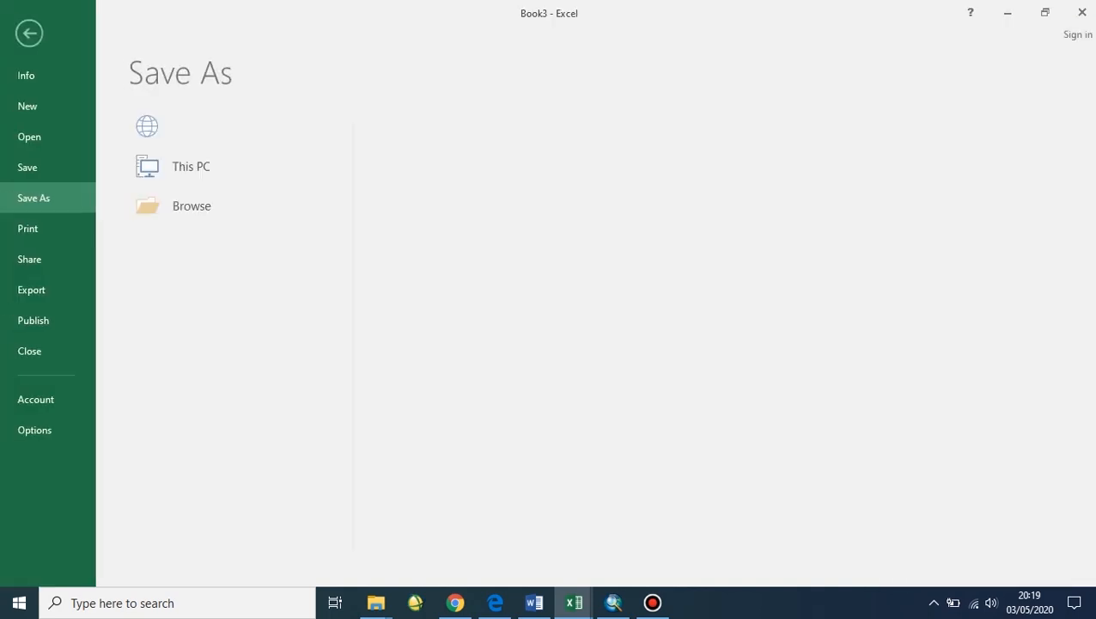
click(472, 156)
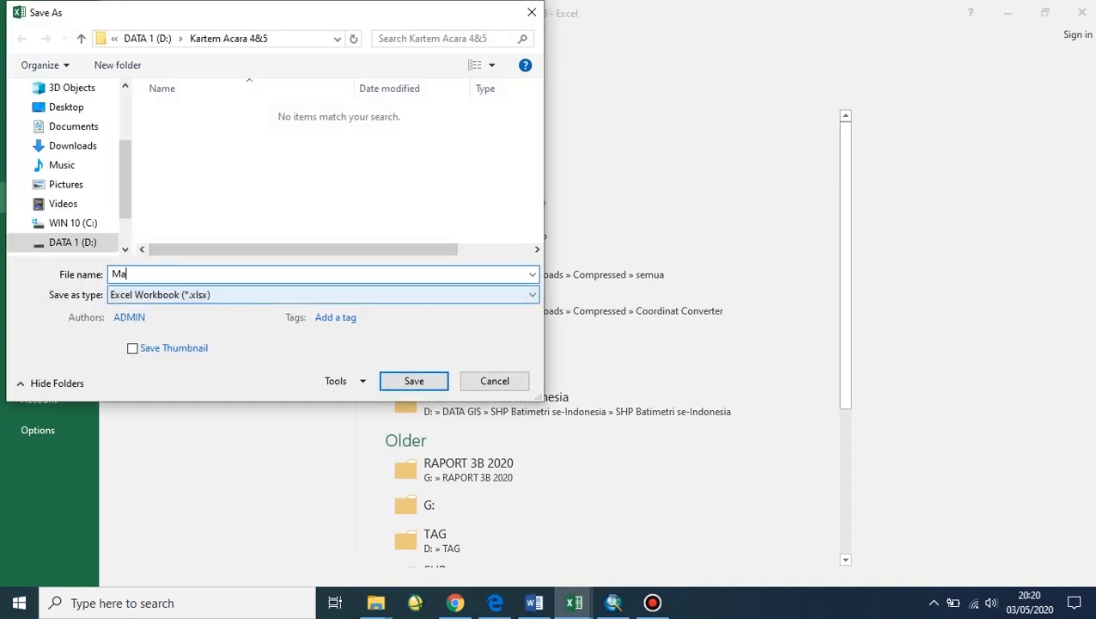
click(322, 294)
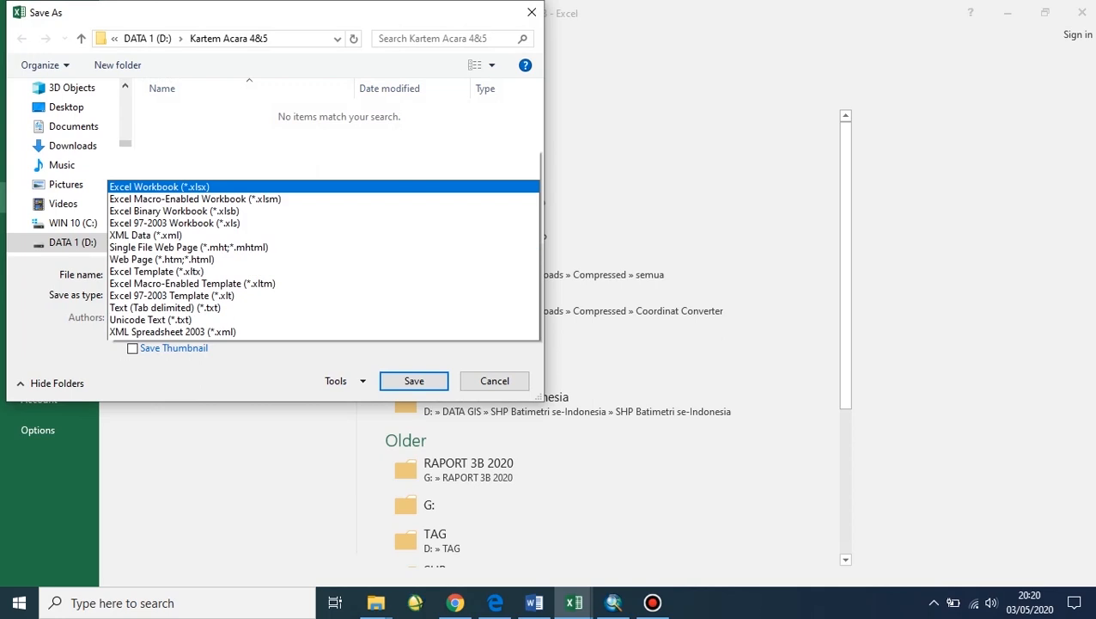
key(Return)
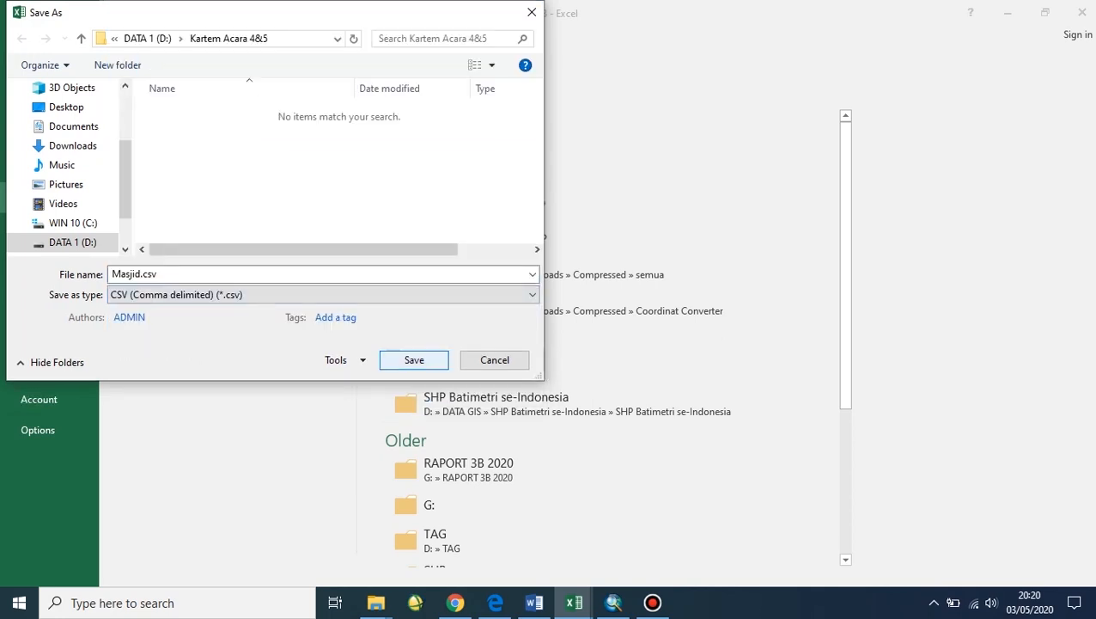
key(Return)
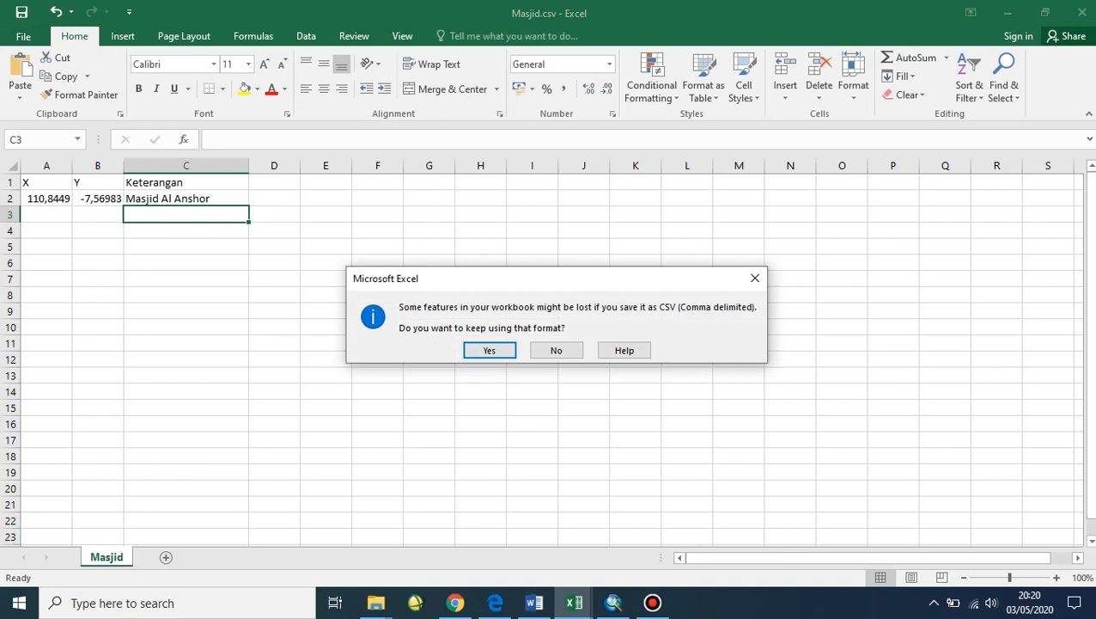
key(Return)
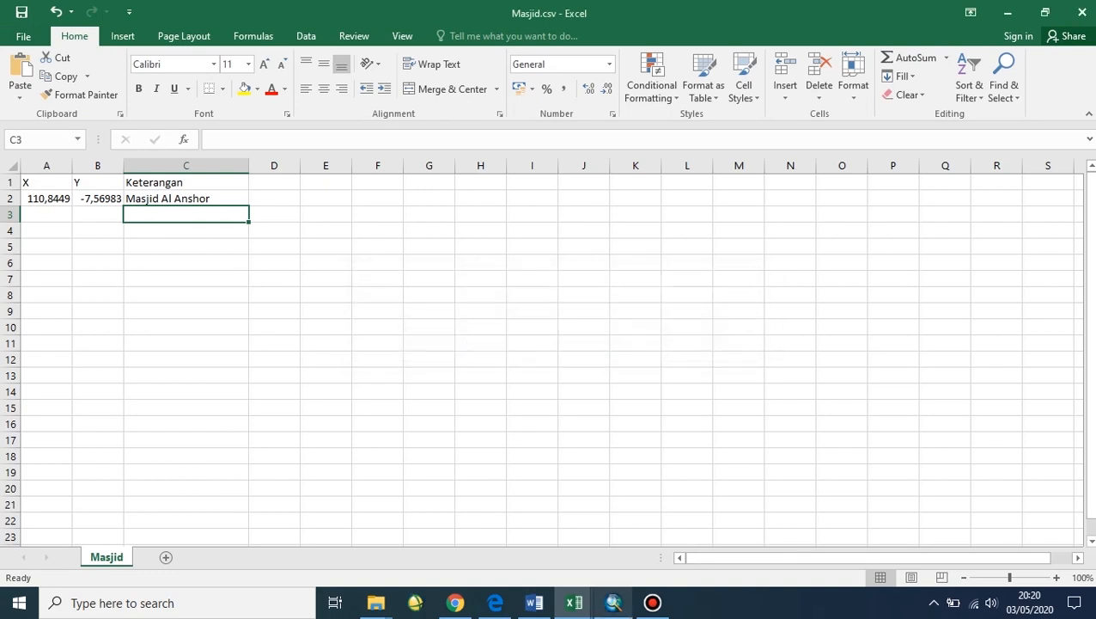
Step: Switch to ArcMap and add Masjid.csv from the Kartem Acara 4&5 folder to the map document
click(612, 602)
click(209, 49)
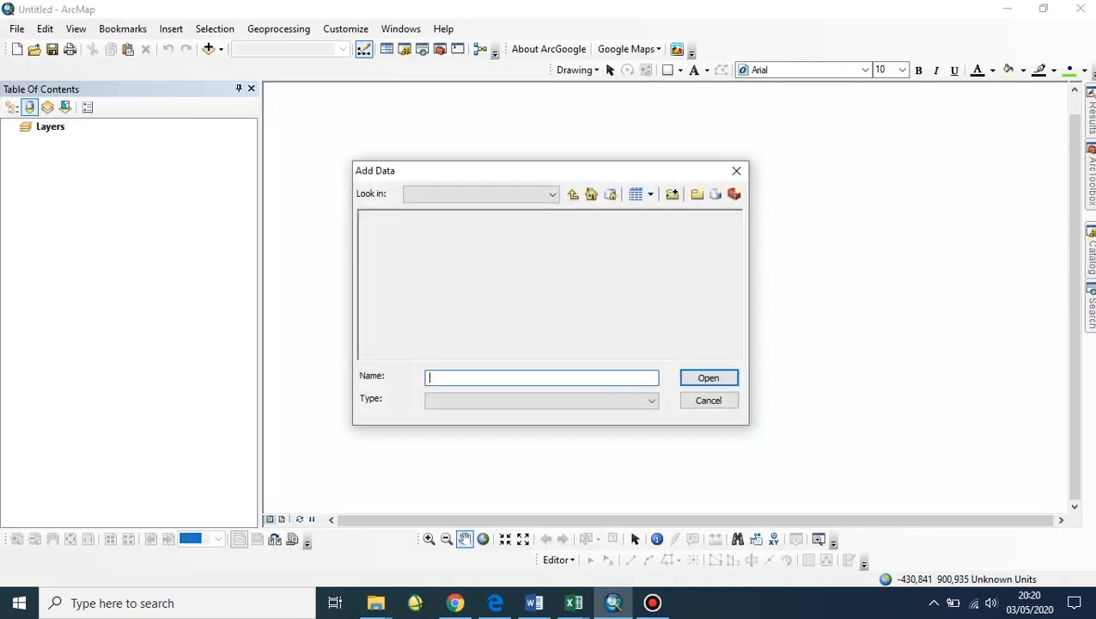
double_click(618, 245)
click(395, 218)
key(Return)
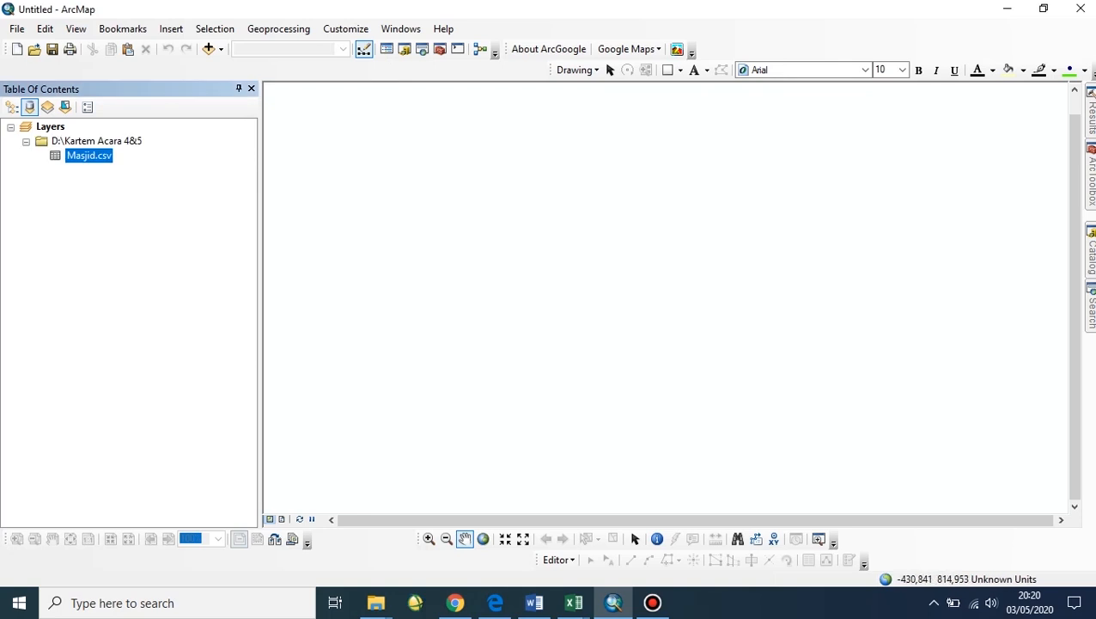
Step: Start Display XY Data for the Masjid.csv table with X as the X field and Y as the Y field
right_click(89, 155)
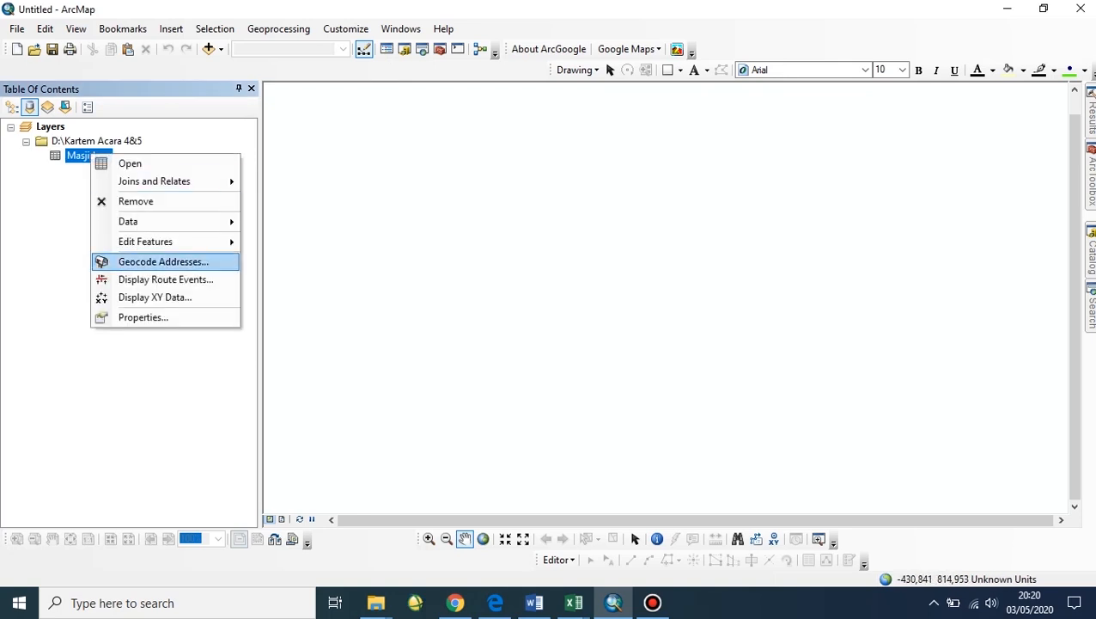
click(164, 296)
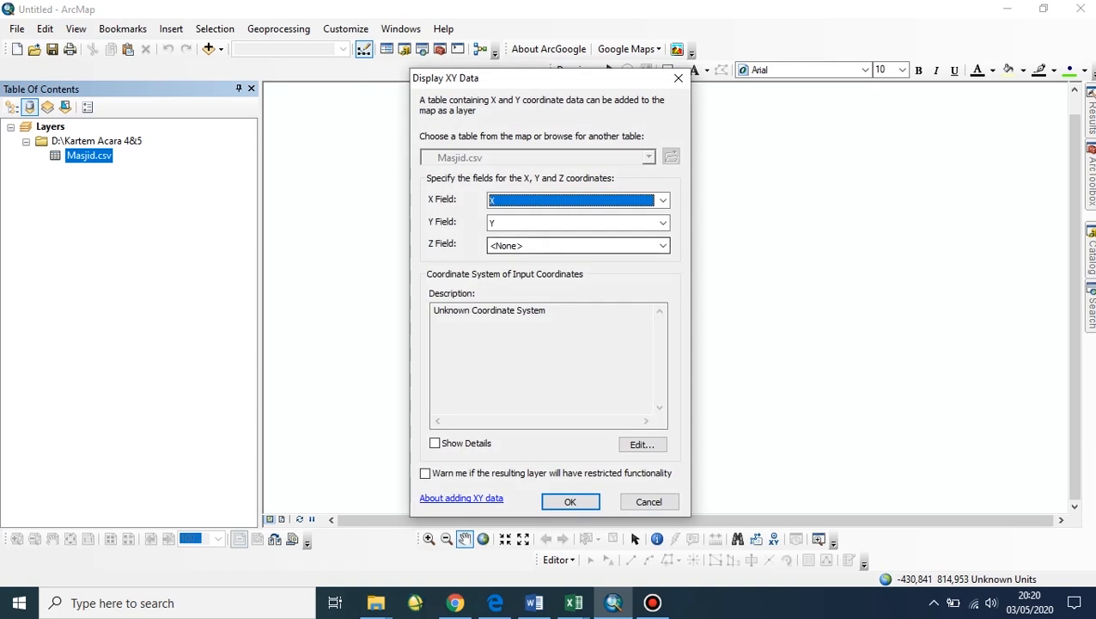
click(662, 200)
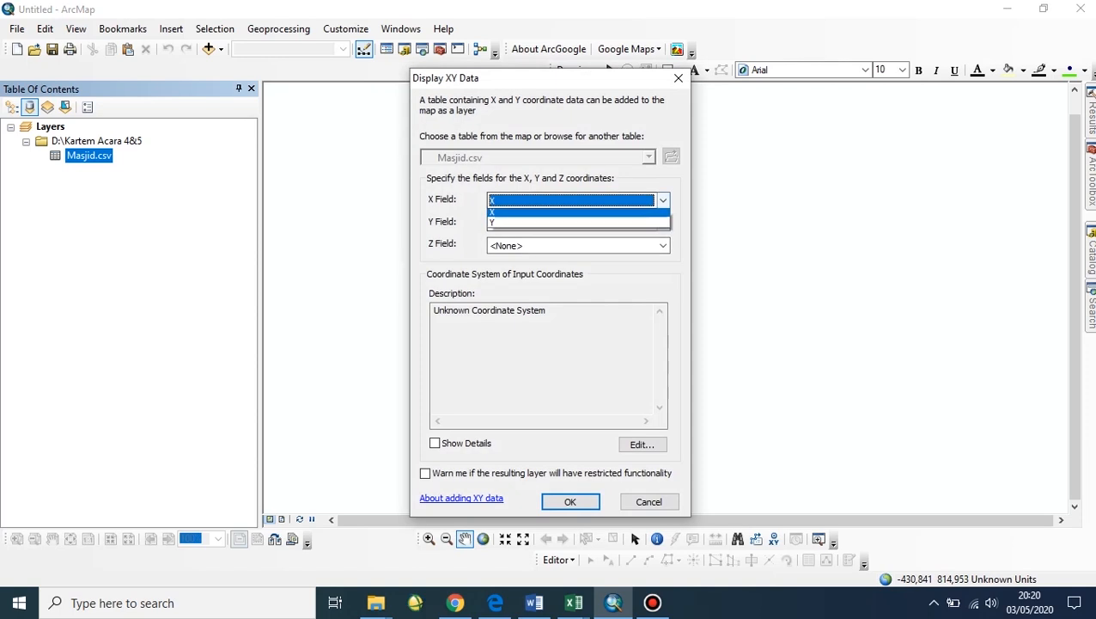
click(662, 199)
click(662, 222)
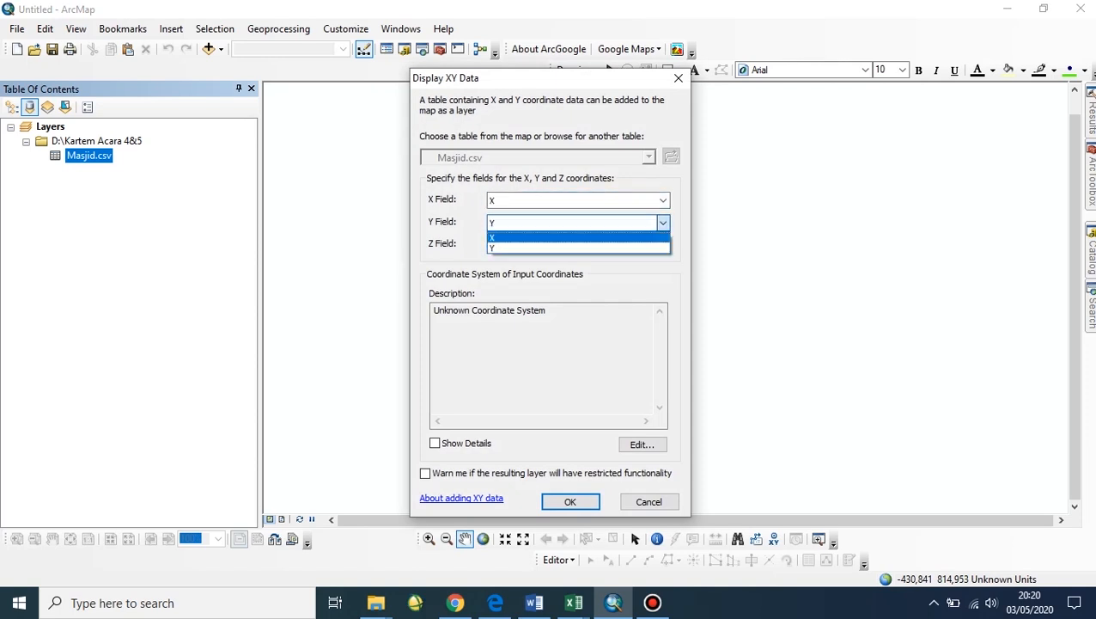
click(663, 222)
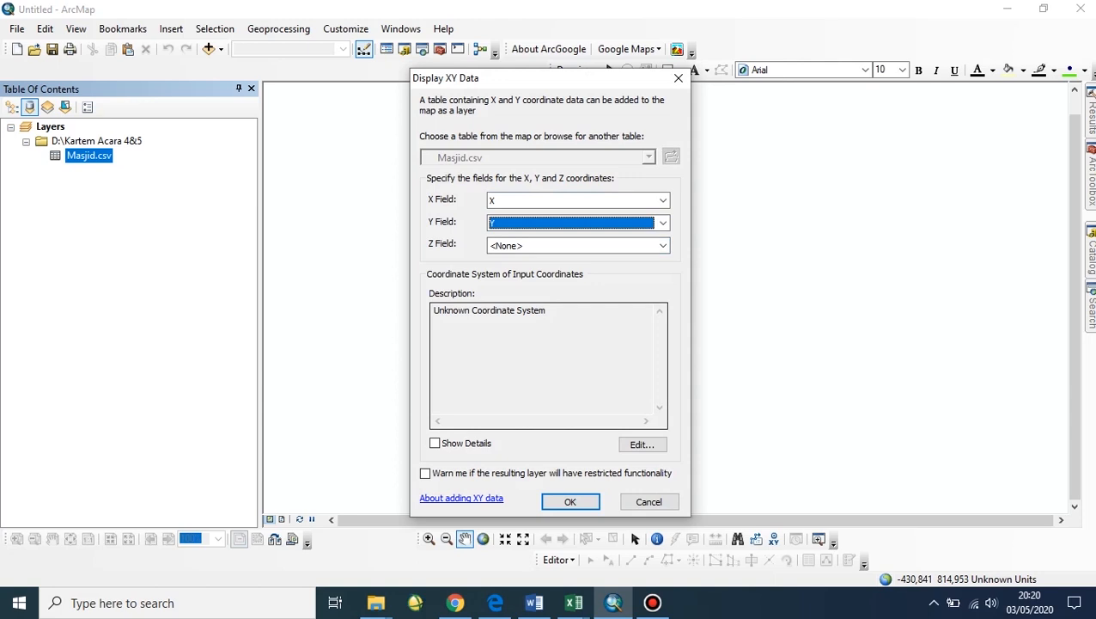
Step: Assign the WGS 1984 coordinate system to the input coordinates and create the XY point layer
click(642, 444)
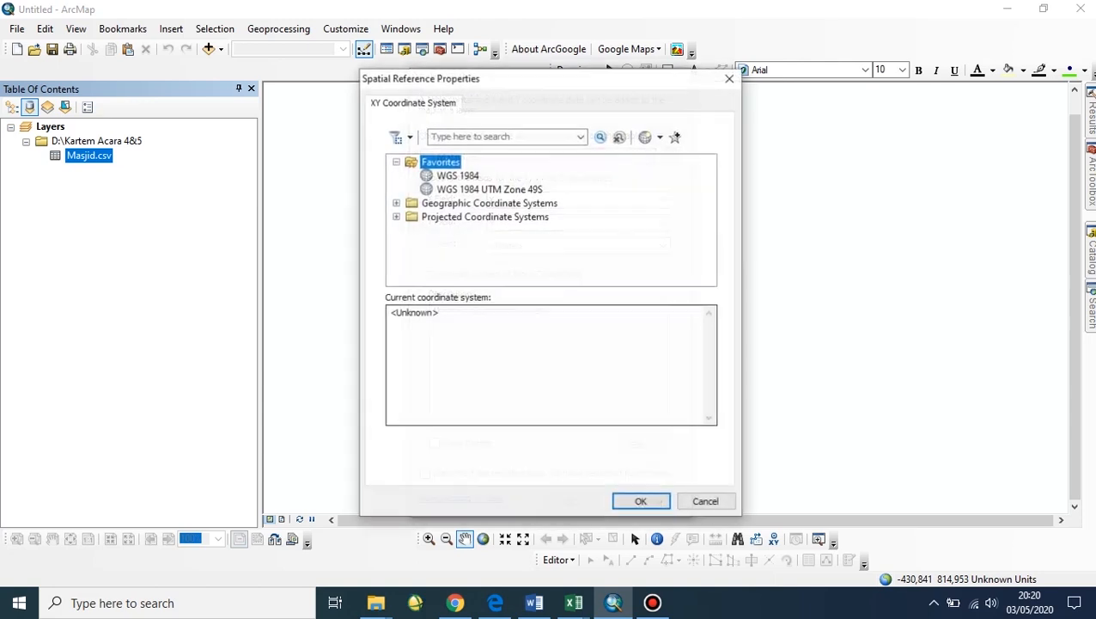
click(458, 175)
click(641, 502)
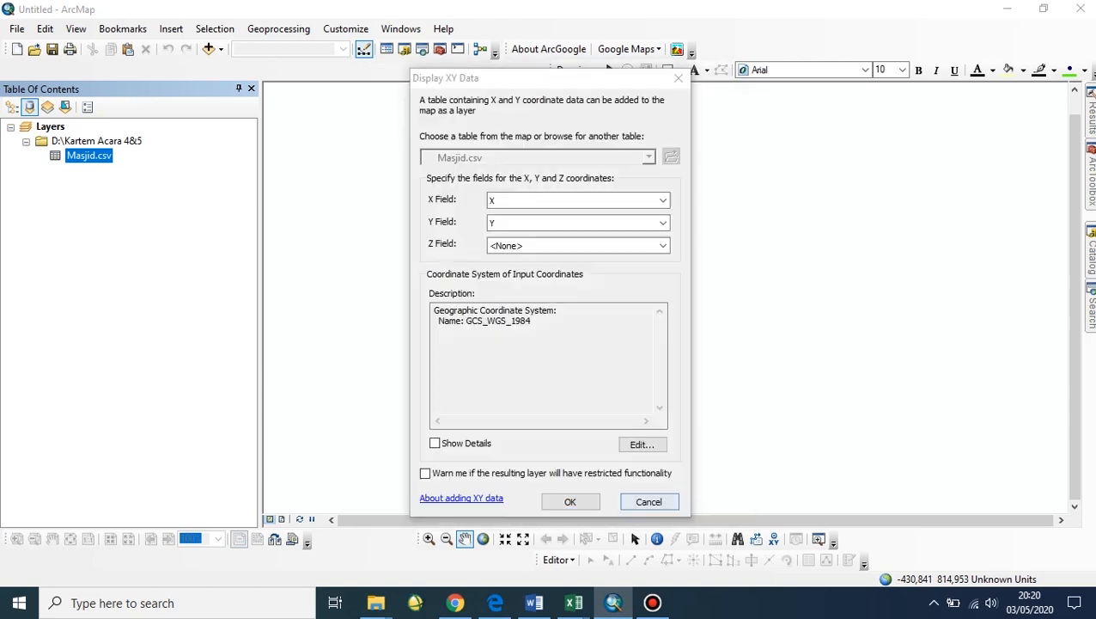
click(569, 501)
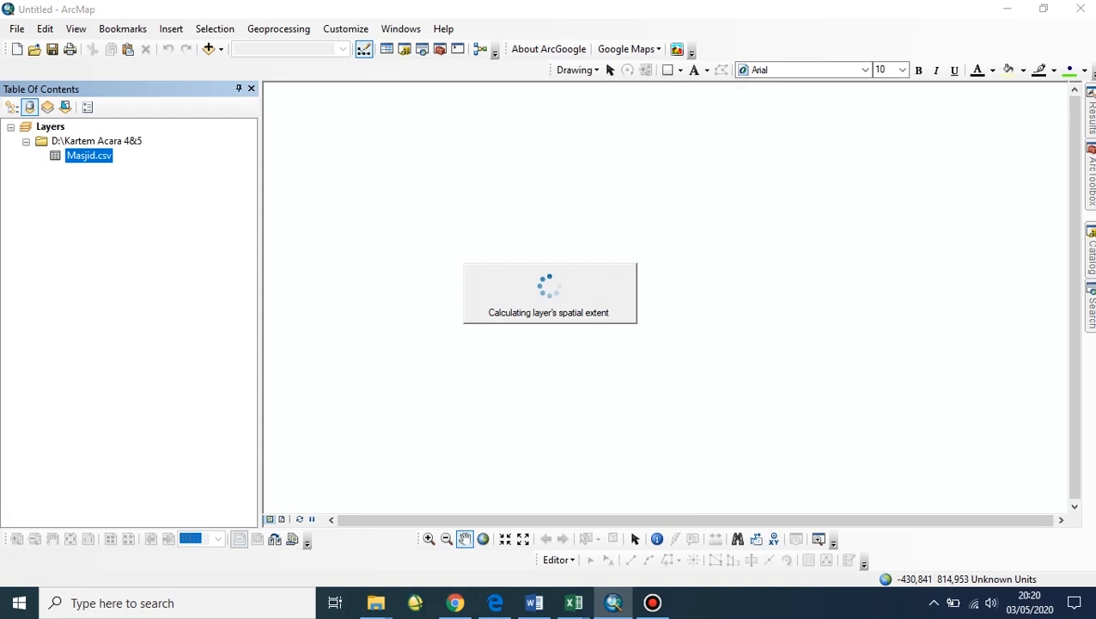
Step: Start exporting all features of the Masjid.csv Events layer and create New File Geodatabase.gdb in the Kartem Acara 4&5 folder as destination
right_click(83, 155)
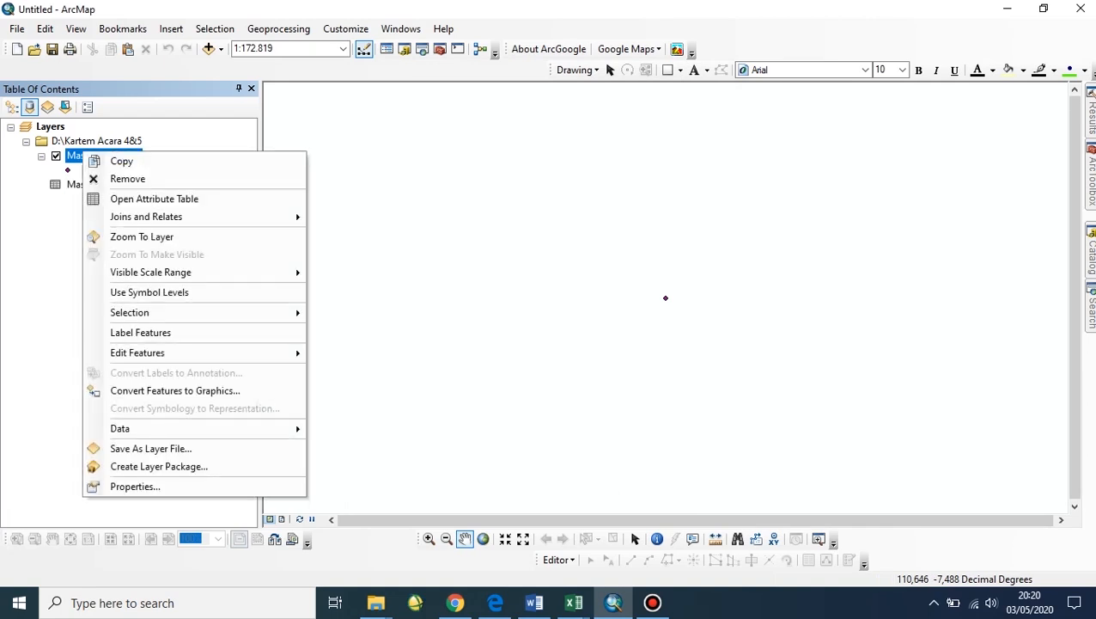
mouse_move(284, 427)
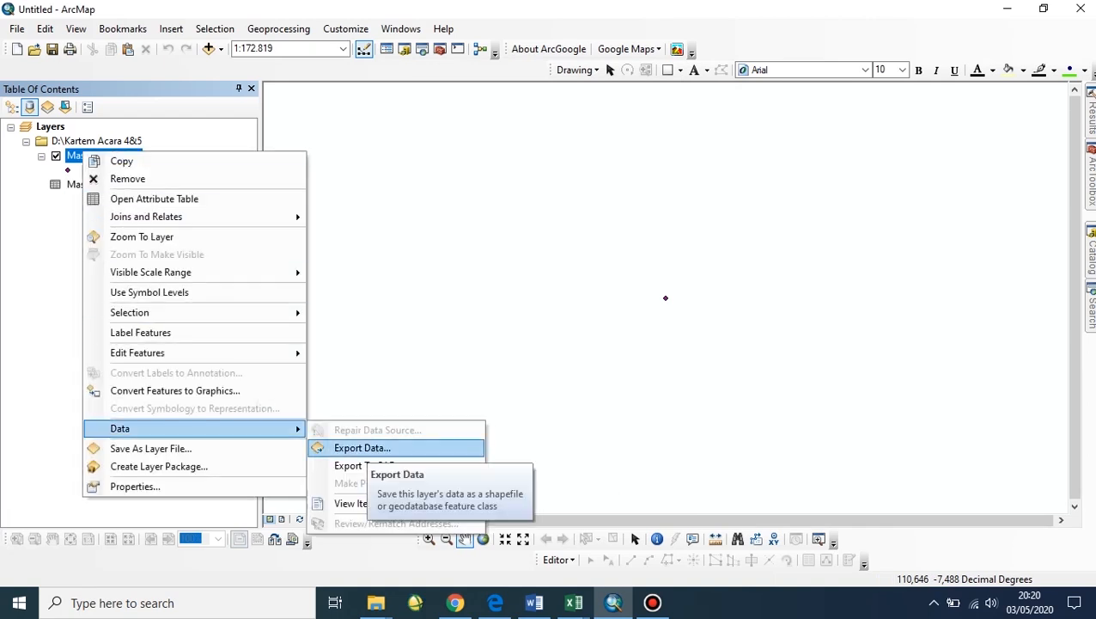
click(348, 448)
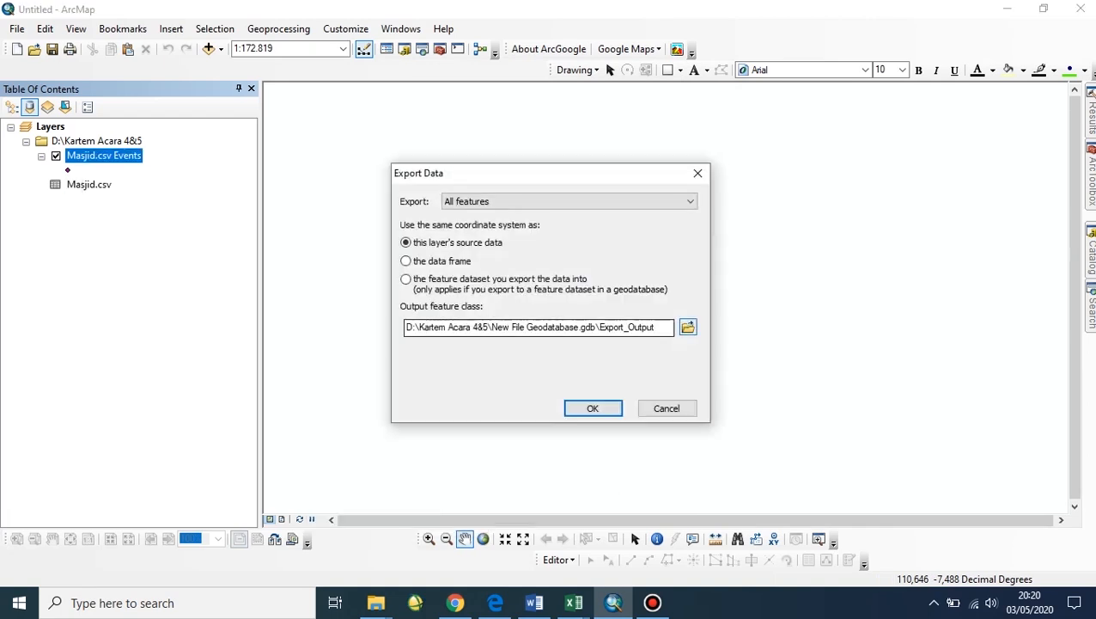
click(687, 326)
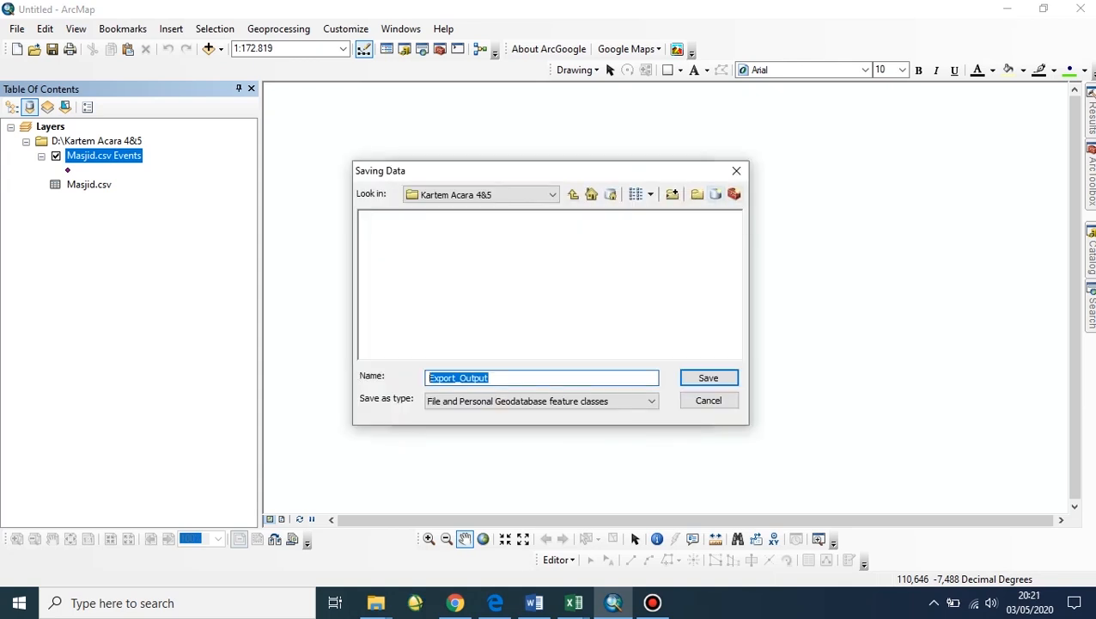
click(715, 194)
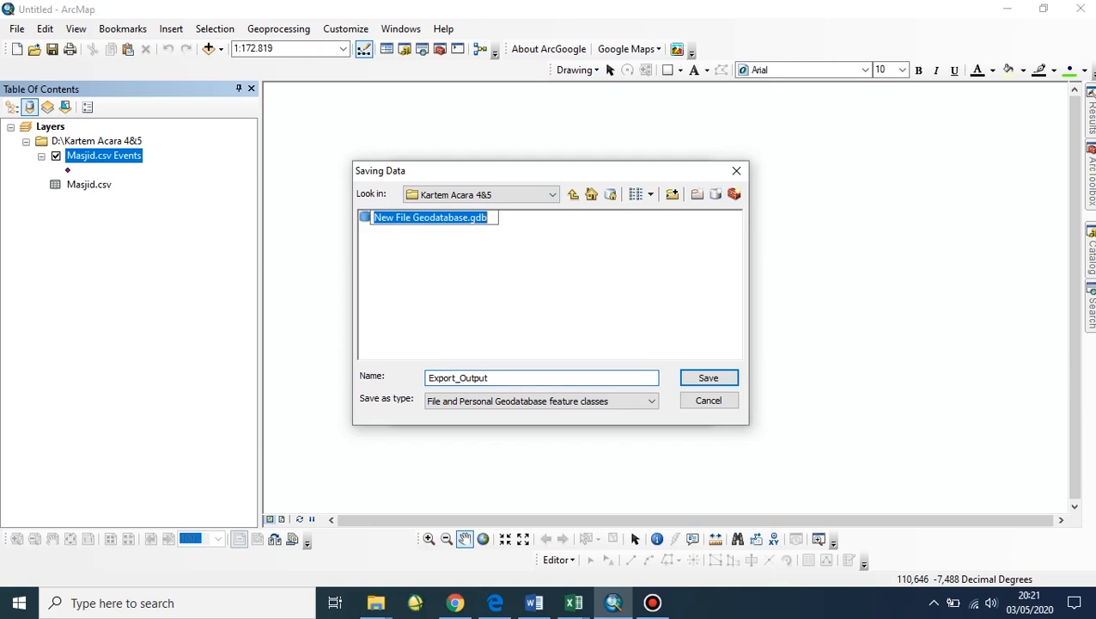
key(Return)
Step: Save the export as feature class Masjid inside New File Geodatabase.gdb and add it to the map as a layer
key(Return)
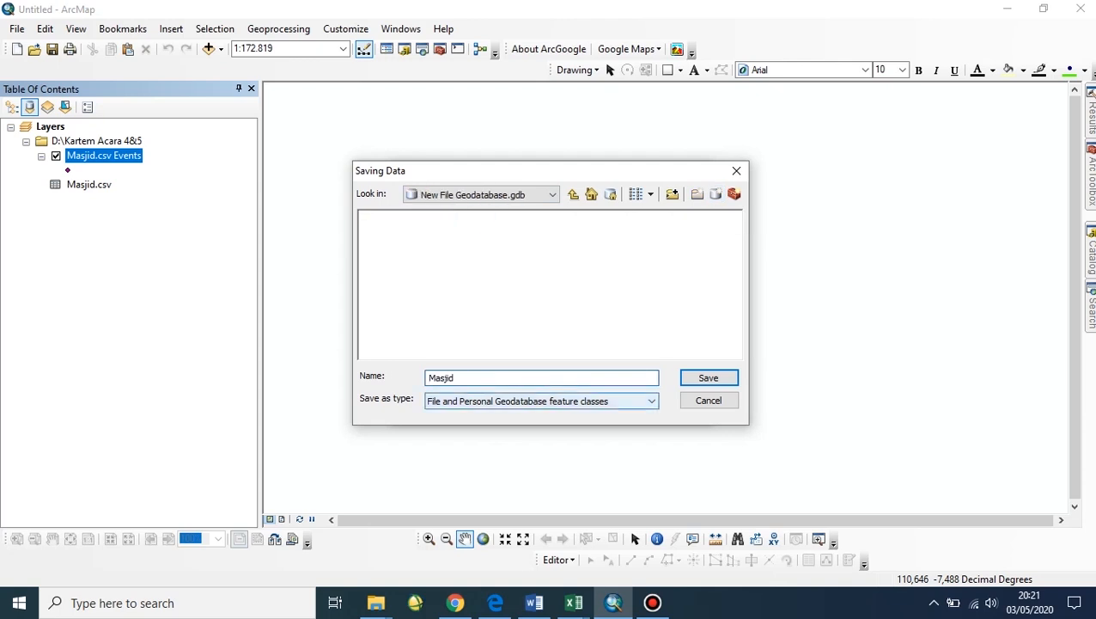
key(Return)
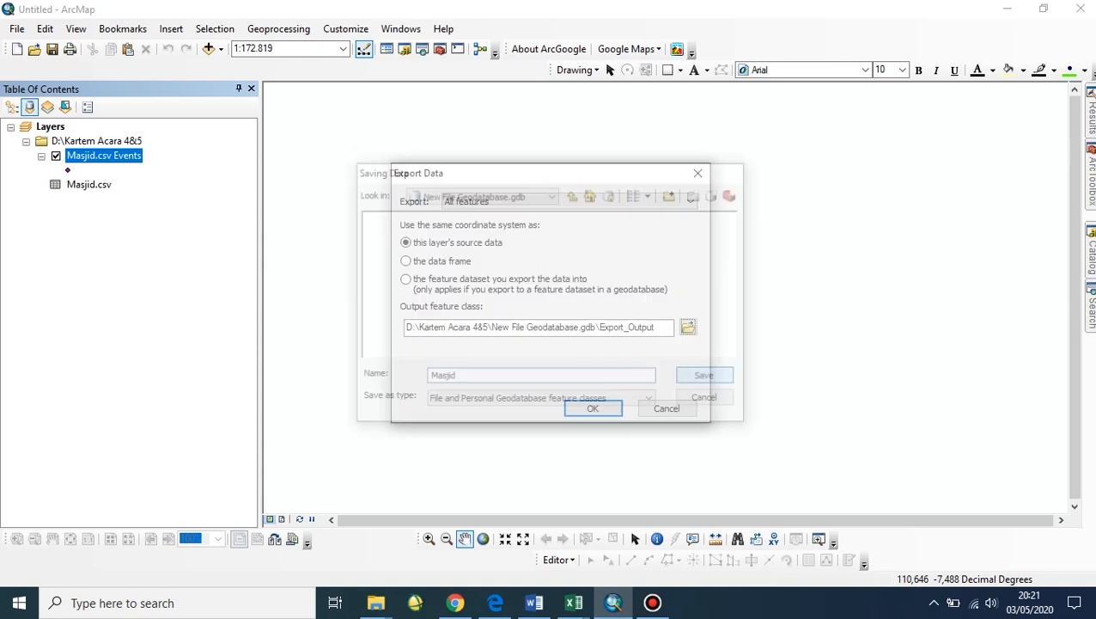
key(Return)
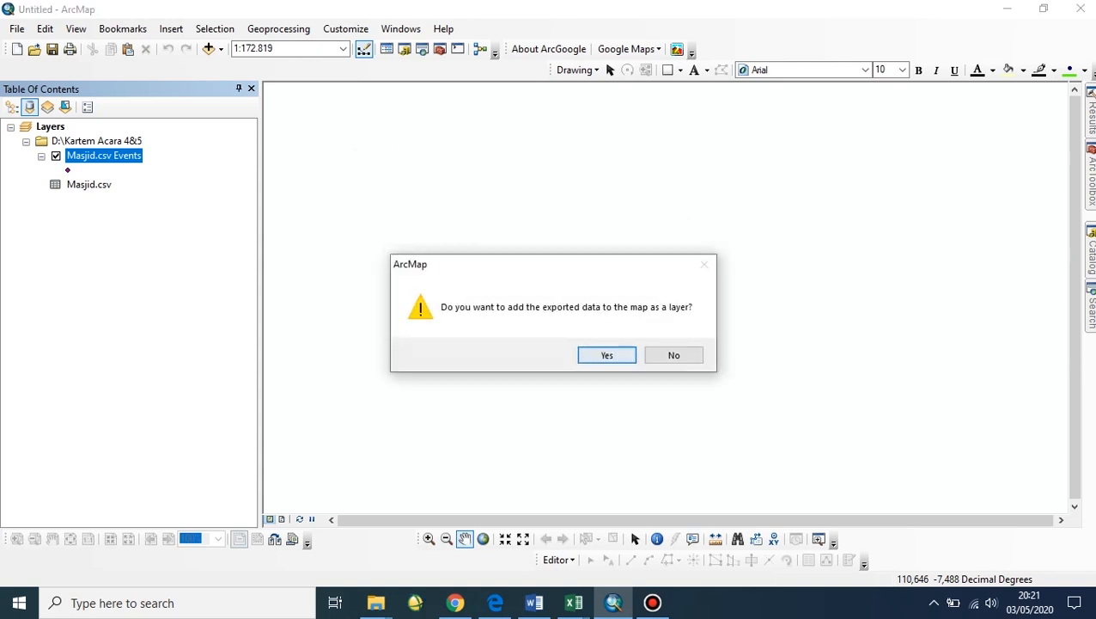
key(Return)
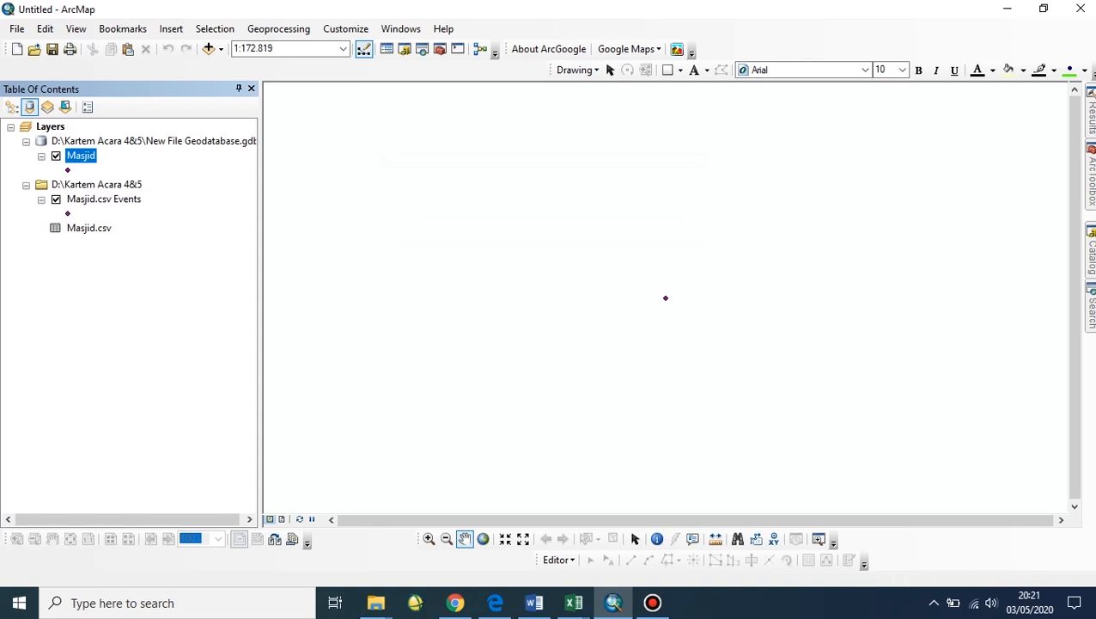
Step: Hide the Masjid.csv Events layer and convert the Masjid layer's symbology to a representation named Masjid_Rep for all features
click(56, 198)
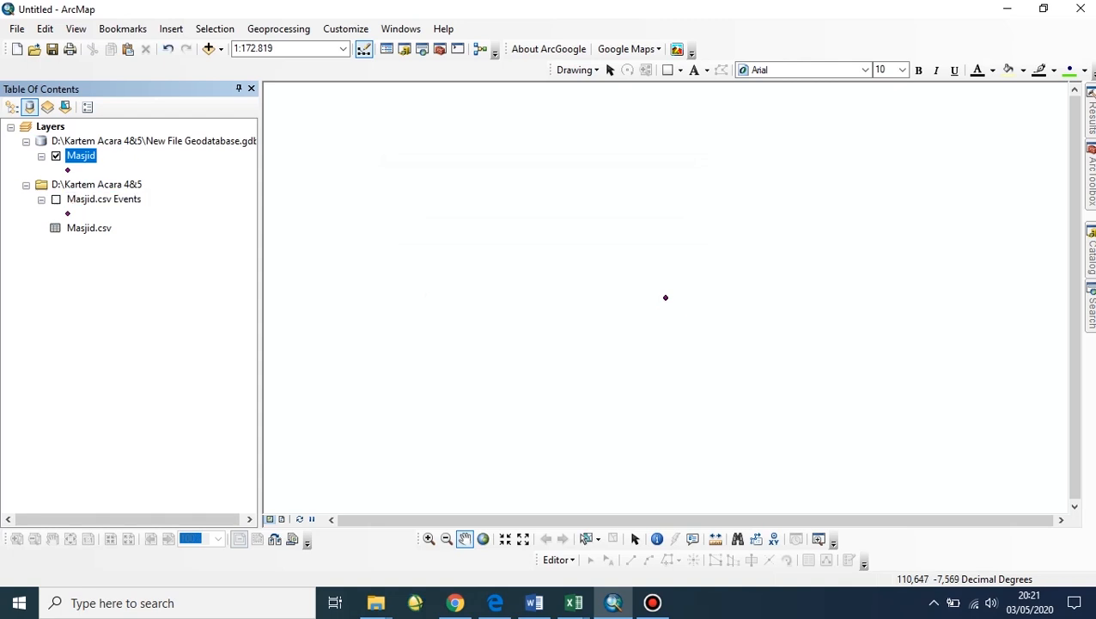
right_click(80, 156)
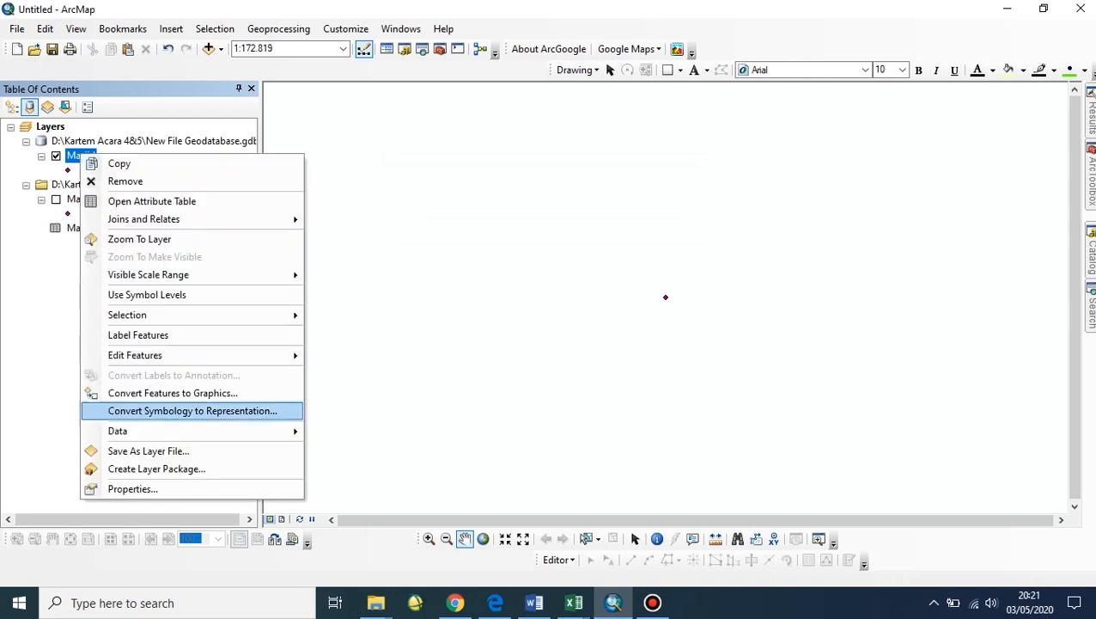
click(171, 411)
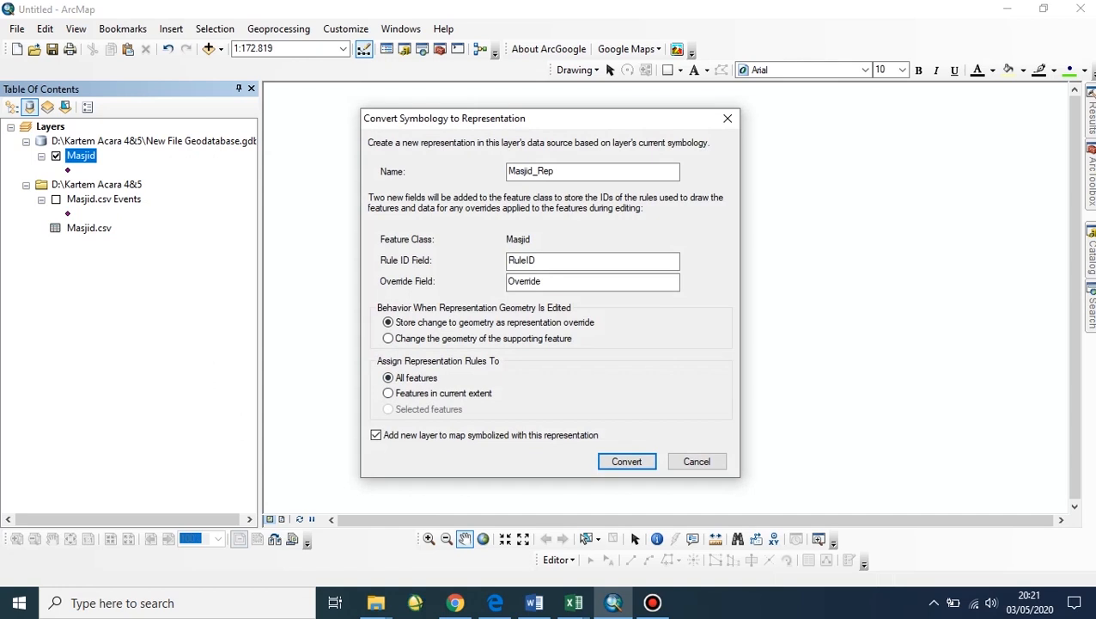
key(Return)
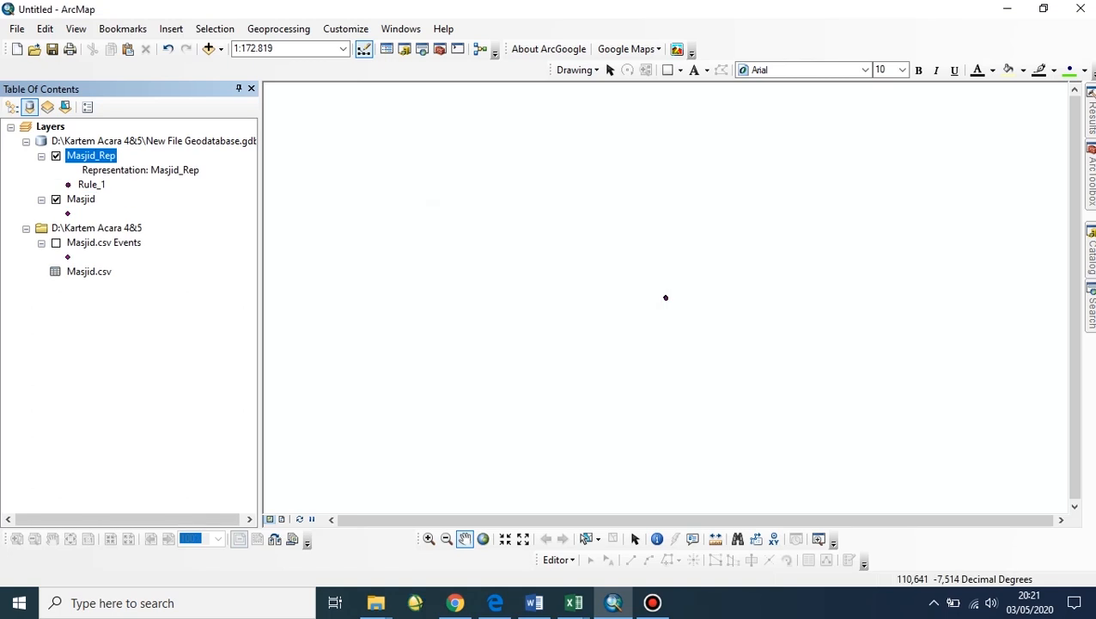
Step: Open the Rule_1 marker of the Masjid_Rep layer for editing and delete its existing black and purple circle shapes
right_click(97, 156)
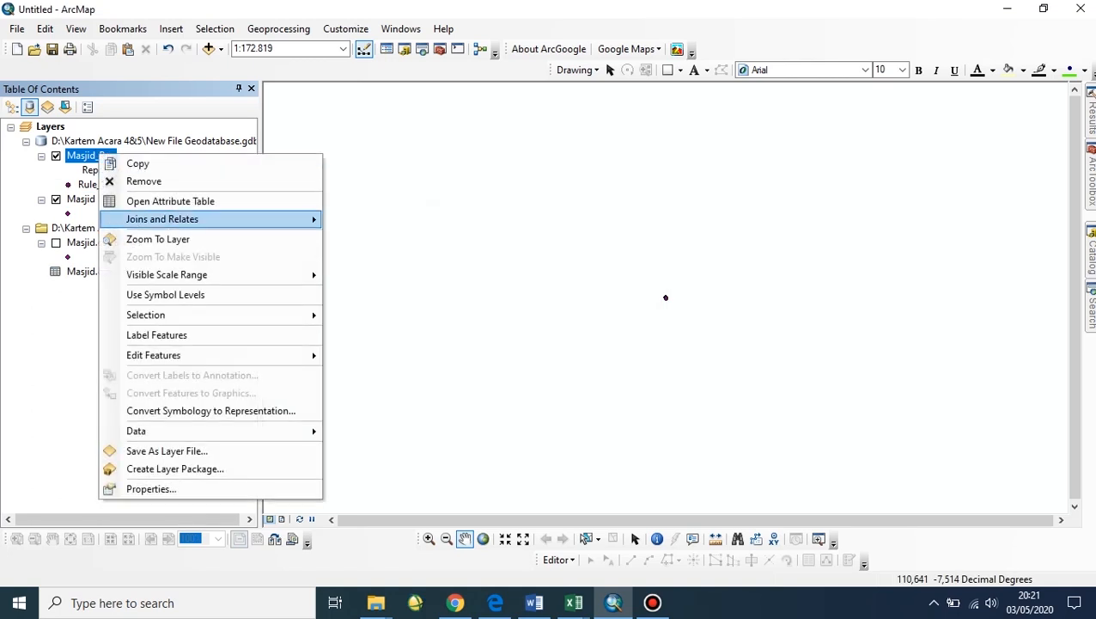
click(151, 488)
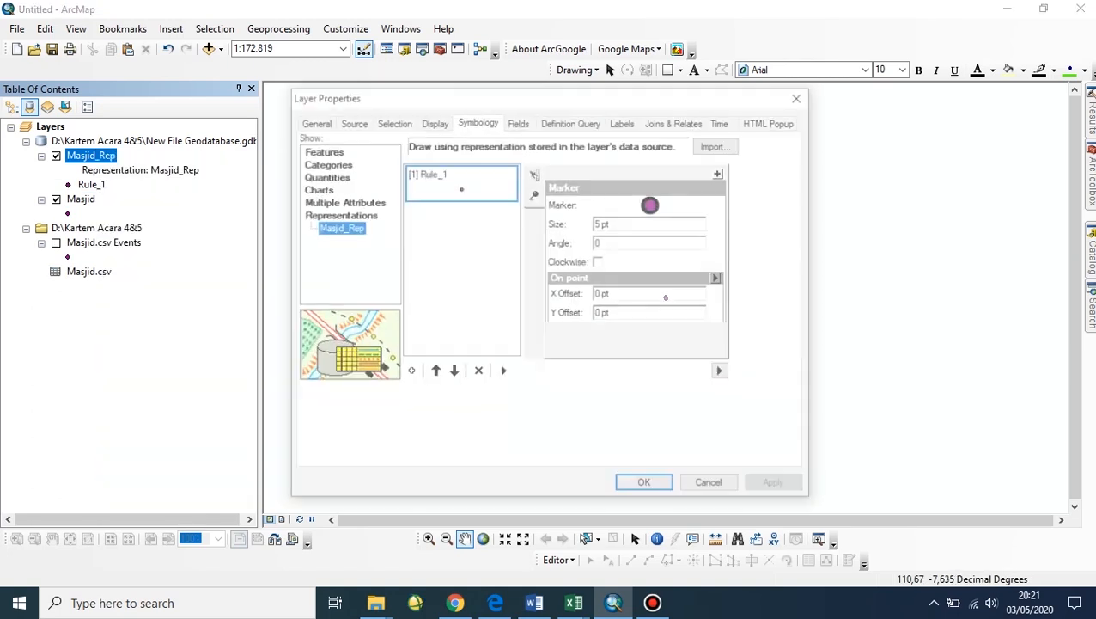
click(653, 203)
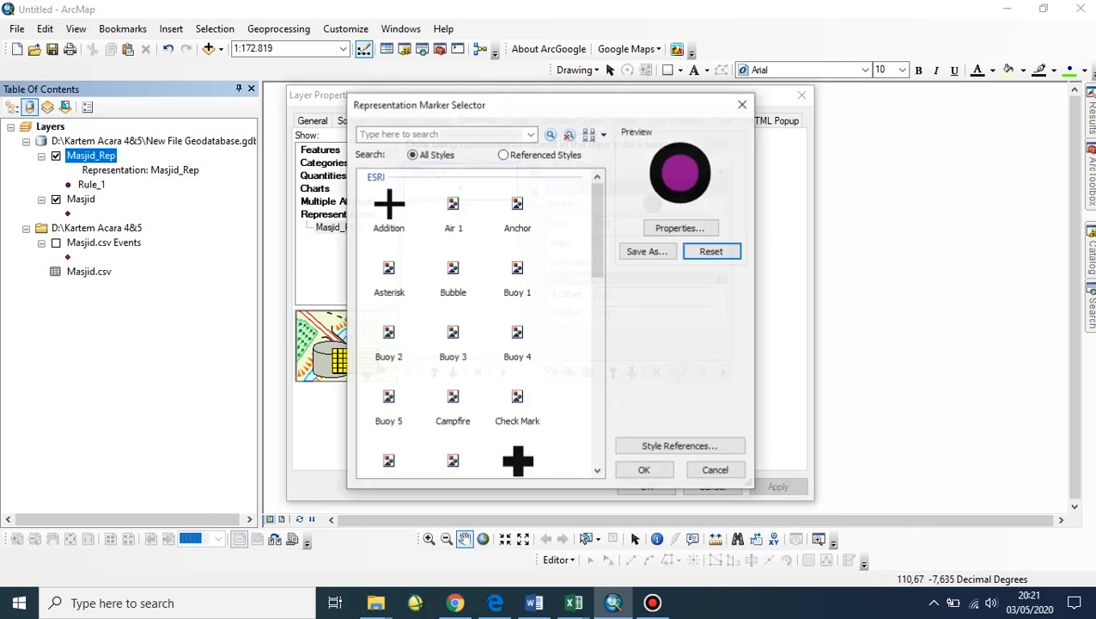
click(680, 227)
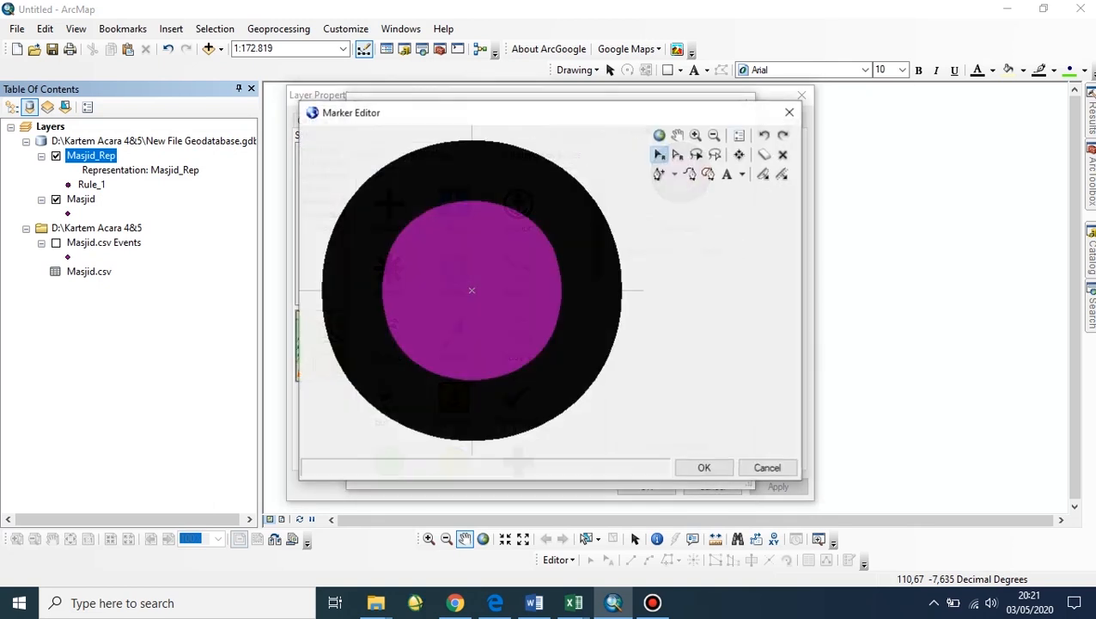
mouse_move(324, 146)
mouse_down()
mouse_move(620, 374)
mouse_move(630, 411)
mouse_up()
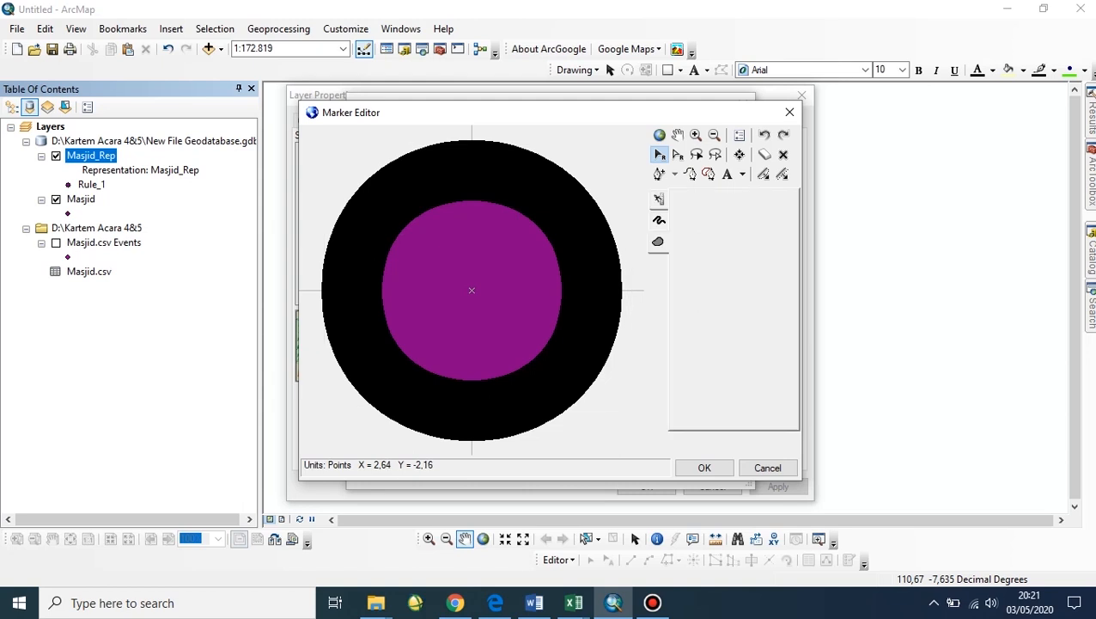
key(Delete)
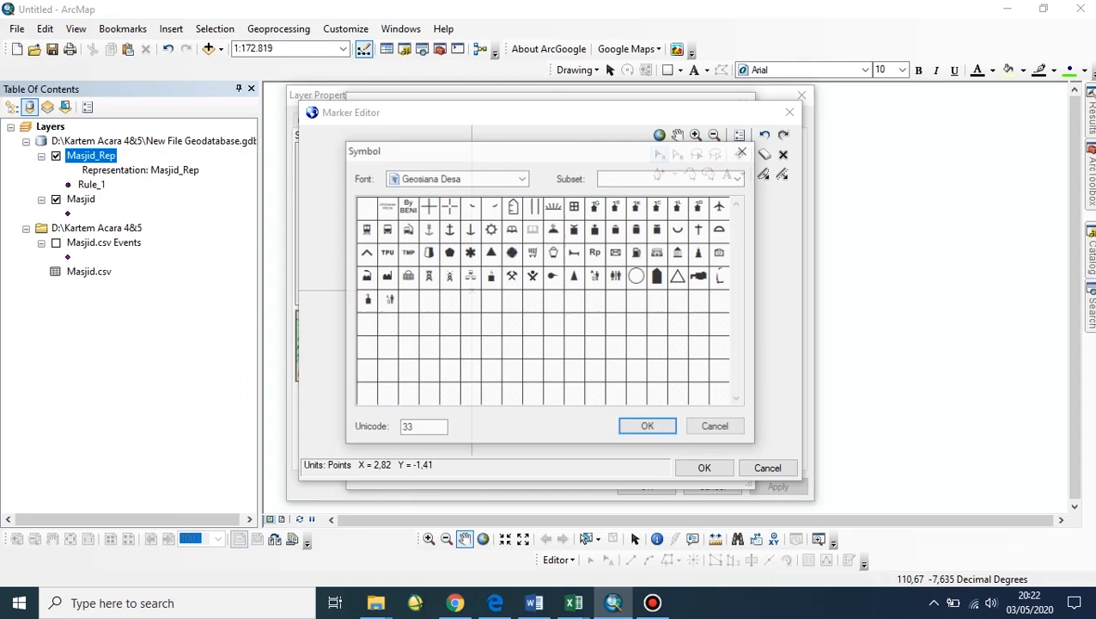
Step: Insert the circle outline (Unicode 111) and the crescent-topped mosque dome glyph from the Geosiana Desa font into the marker
click(636, 274)
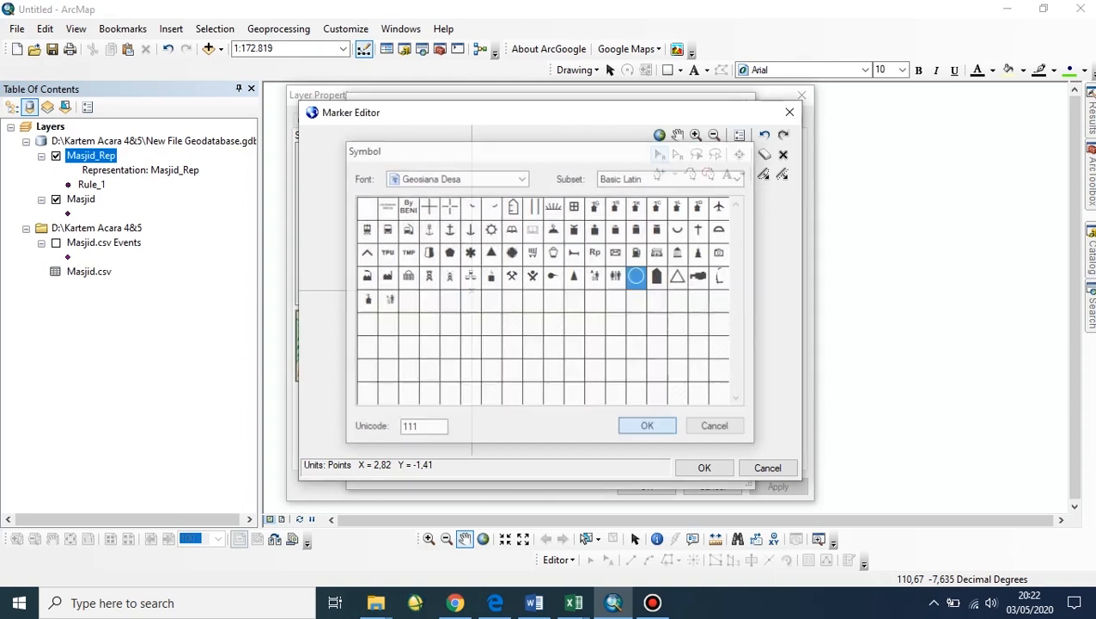
click(649, 427)
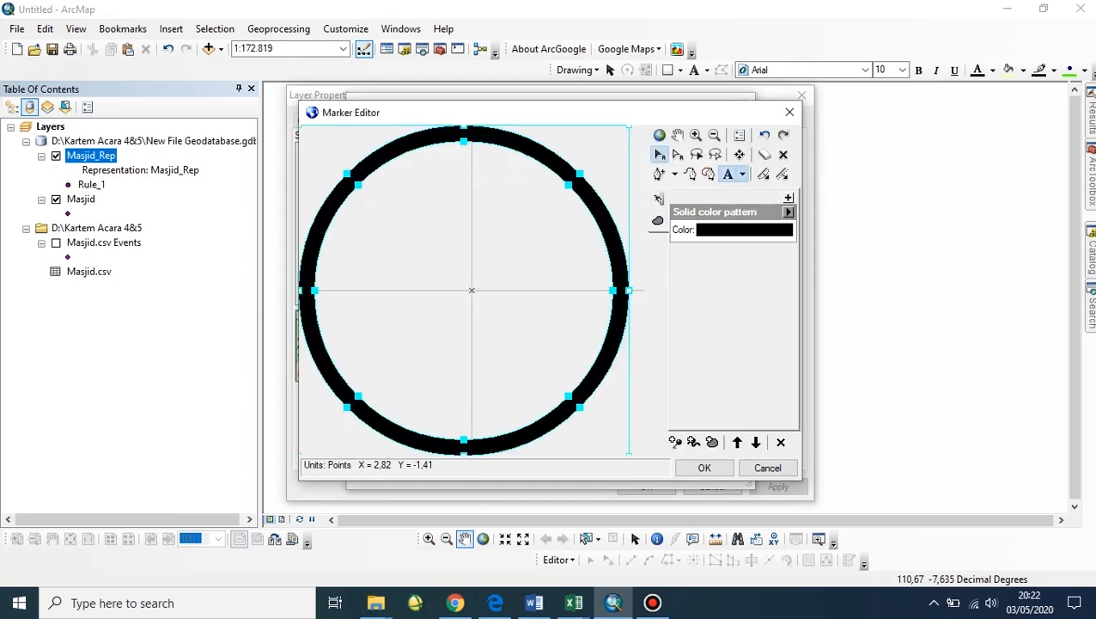
click(727, 173)
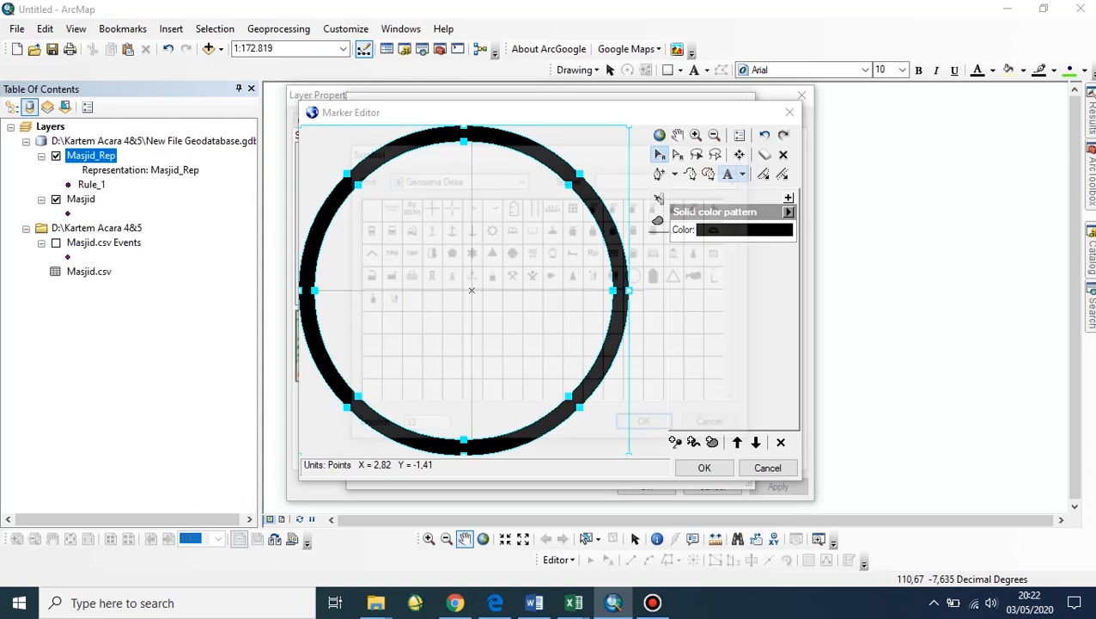
click(553, 229)
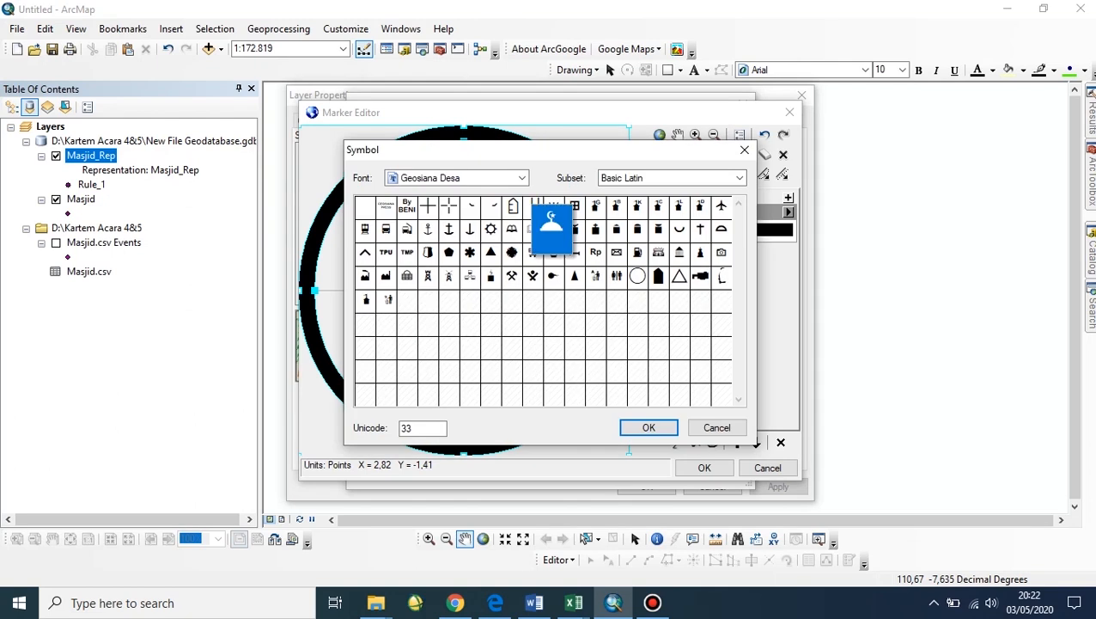
click(649, 427)
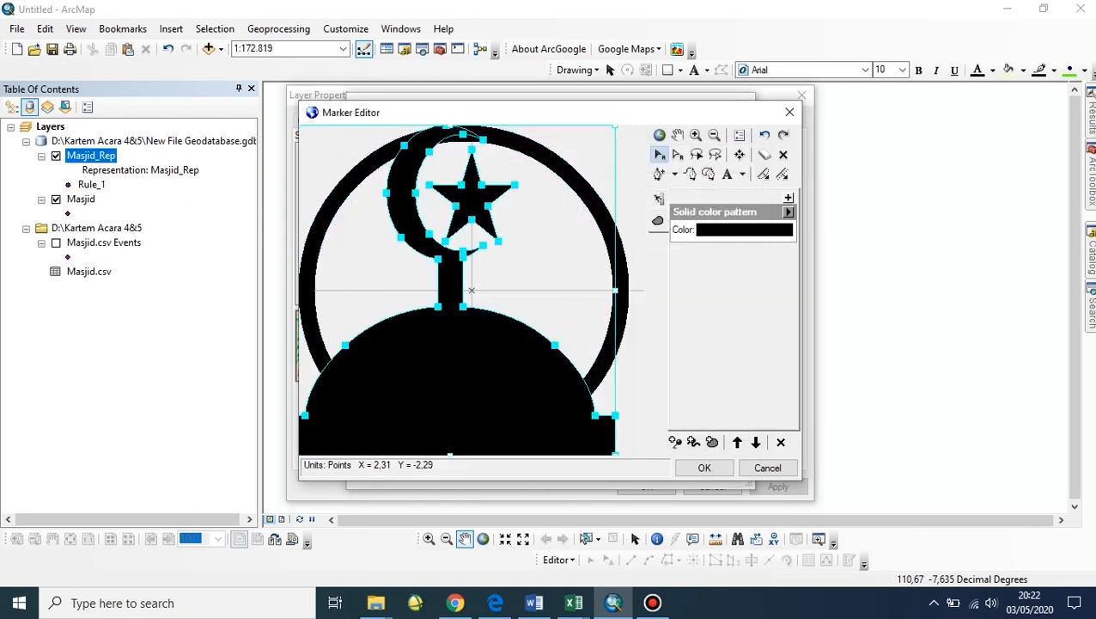
Step: Shrink the mosque glyph so it fits inside the circle outline and accept the edited marker
drag(616, 453, 537, 340)
key(Delete)
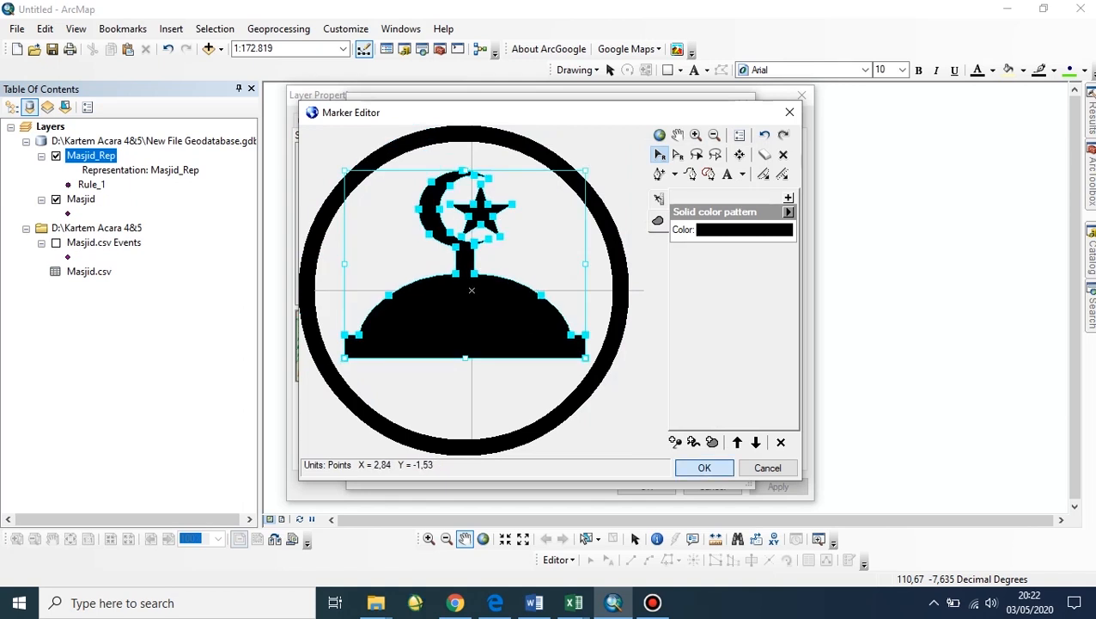
click(704, 468)
click(644, 470)
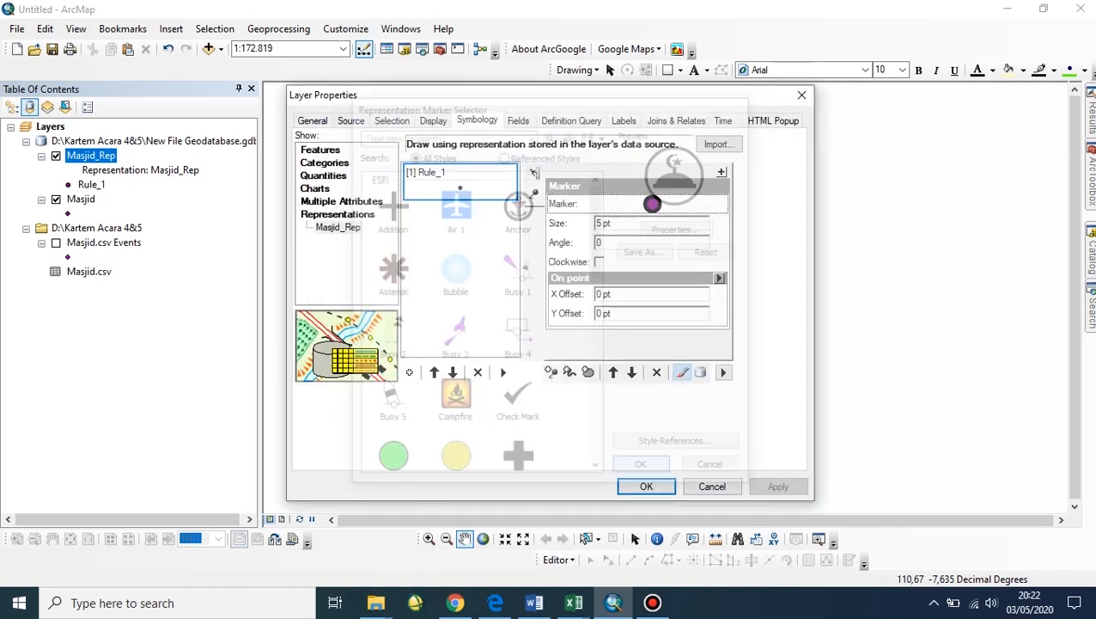
Step: Set the Masjid_Rep marker size to 15 pt, apply the symbology, and hide the original Masjid layer
click(651, 223)
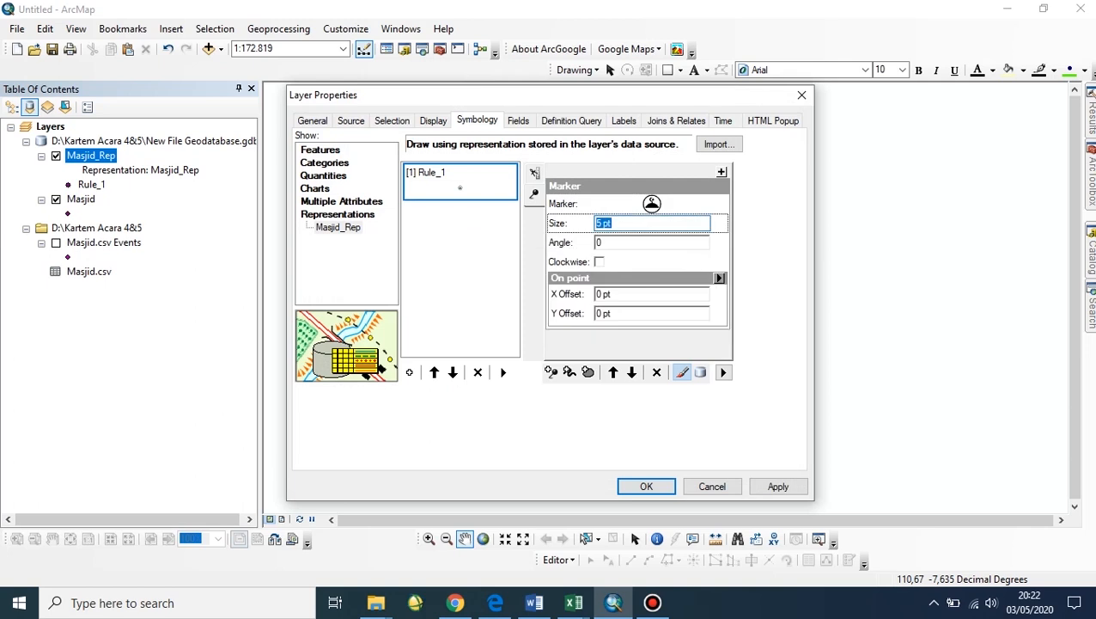
text(15)
key(Return)
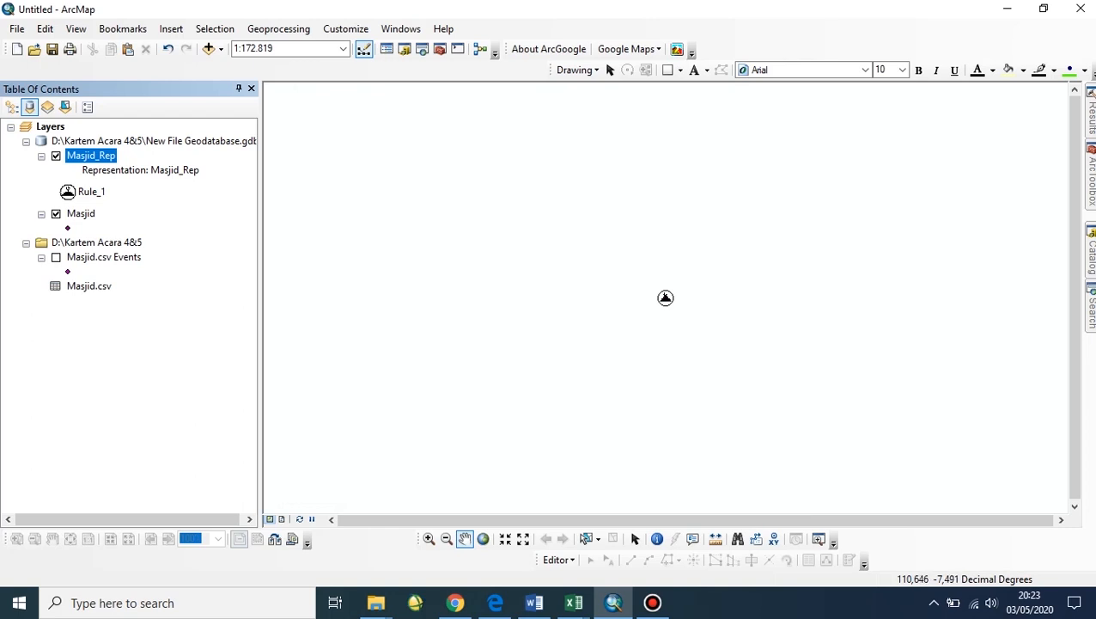
click(56, 213)
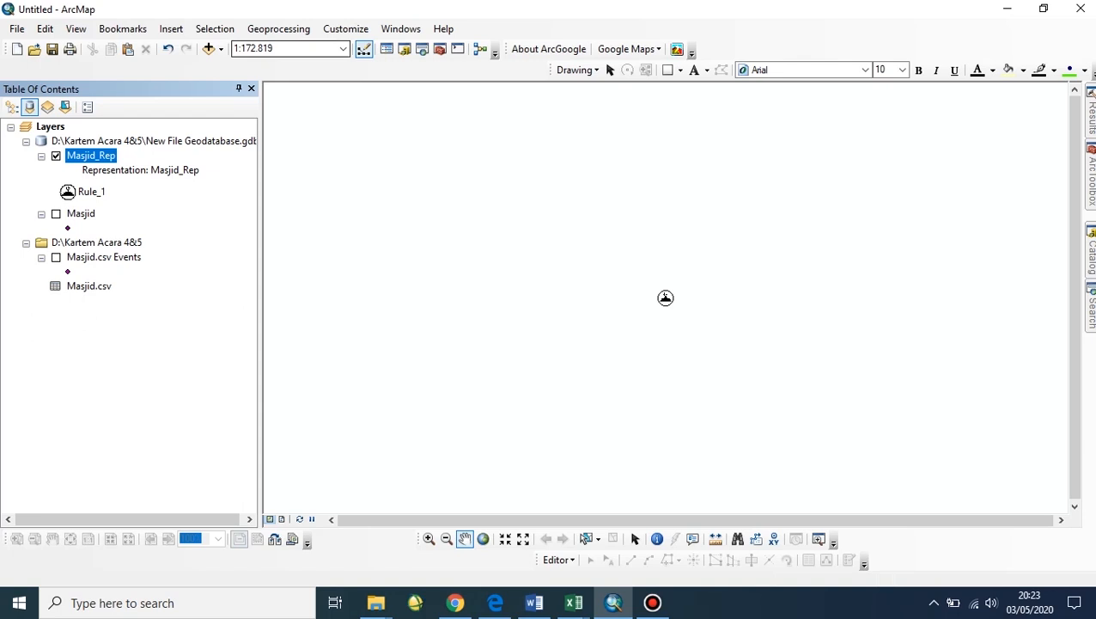
Step: Add the village boundary shapefile batas_desa_jateng_diy_bako_june2004_plgon.shp from the Batas_Admin folder to the map
click(221, 49)
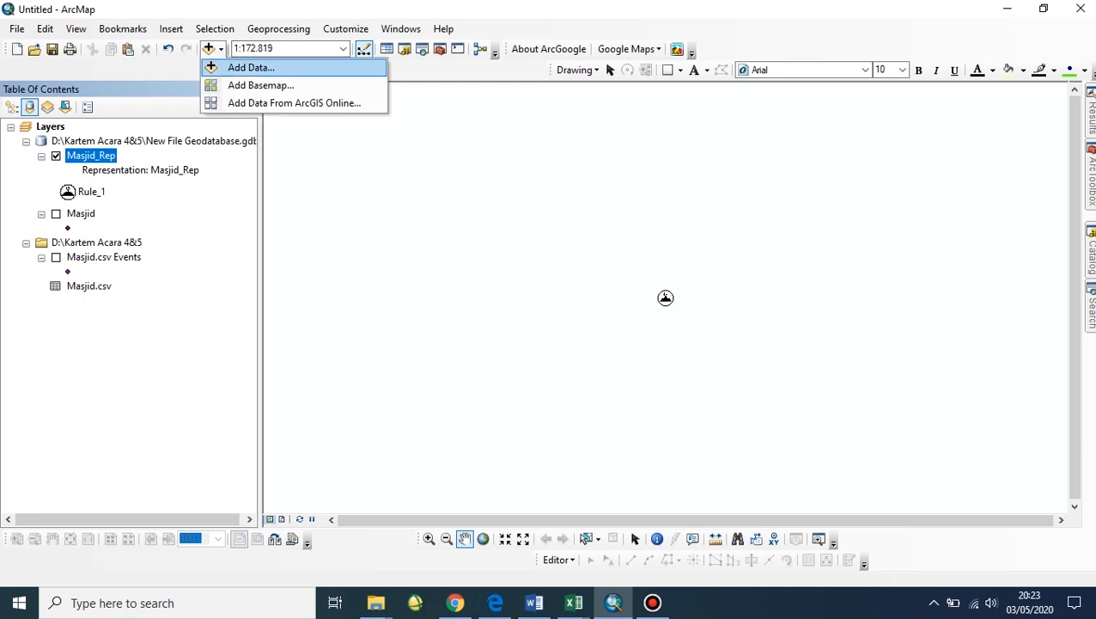
click(251, 67)
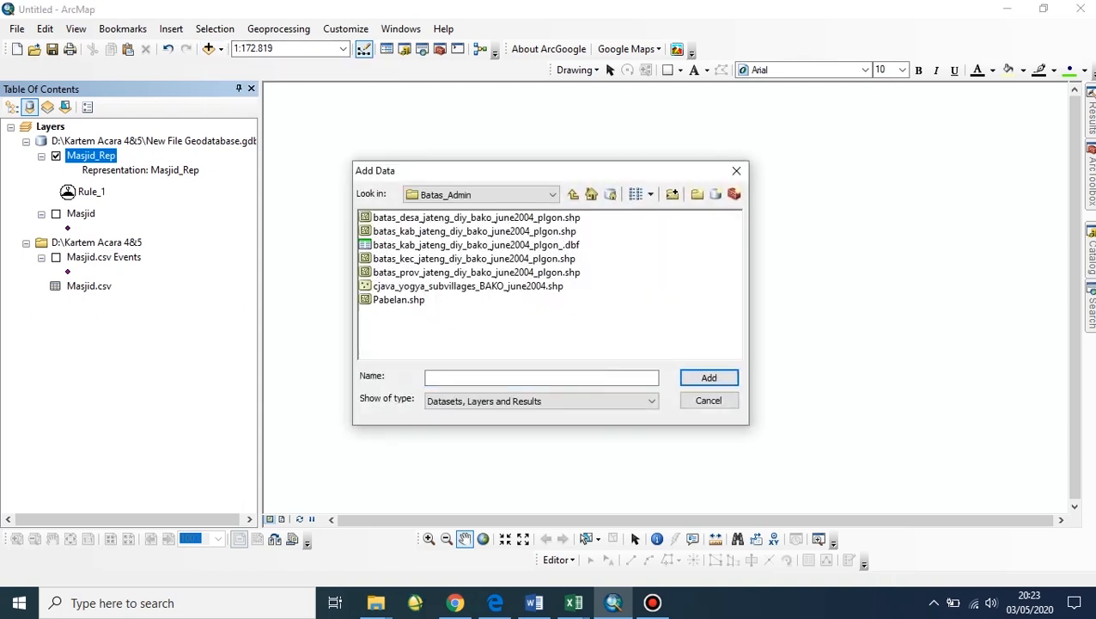
click(476, 218)
click(709, 377)
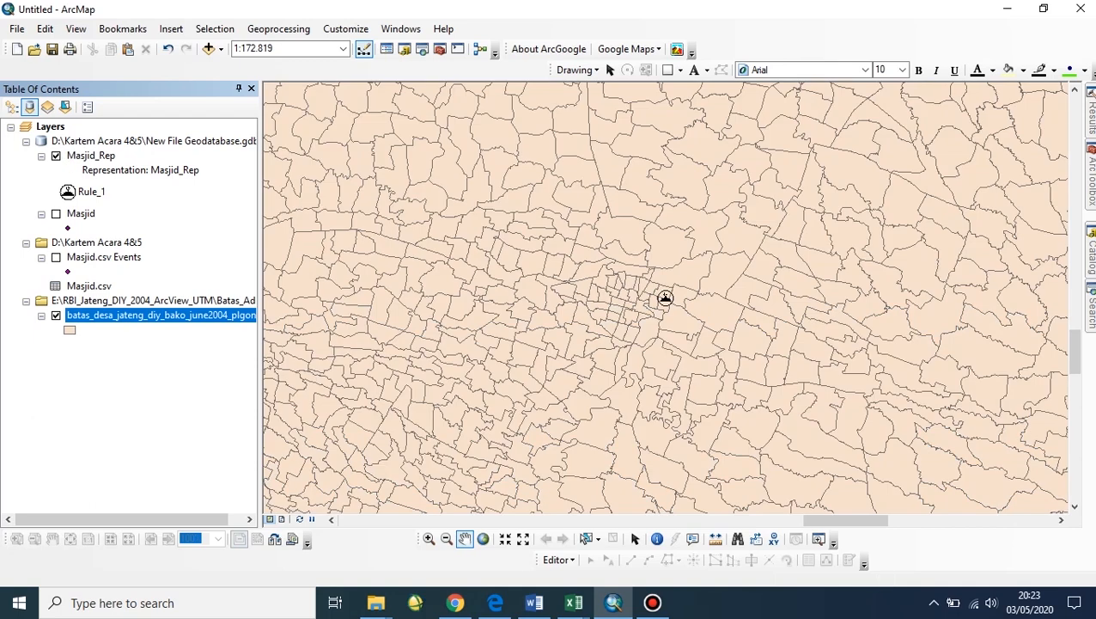
Step: Select the polygons in batas_desa_jateng_diy_bako_june2004_plgon by attribute where "KECAMATAN" = 'Jebres'
click(215, 28)
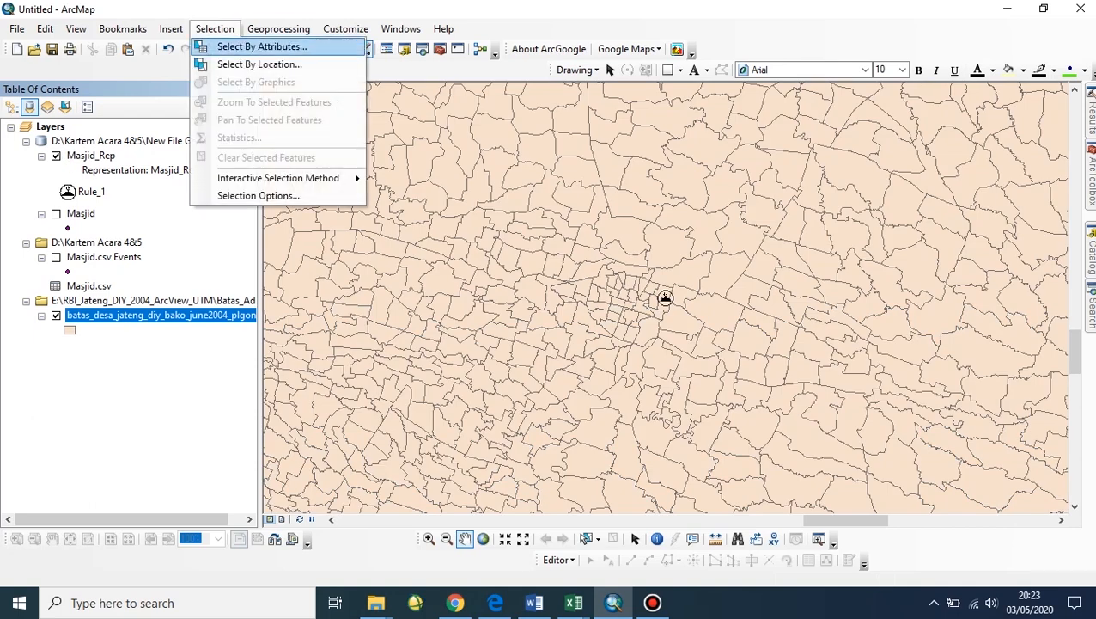
click(261, 46)
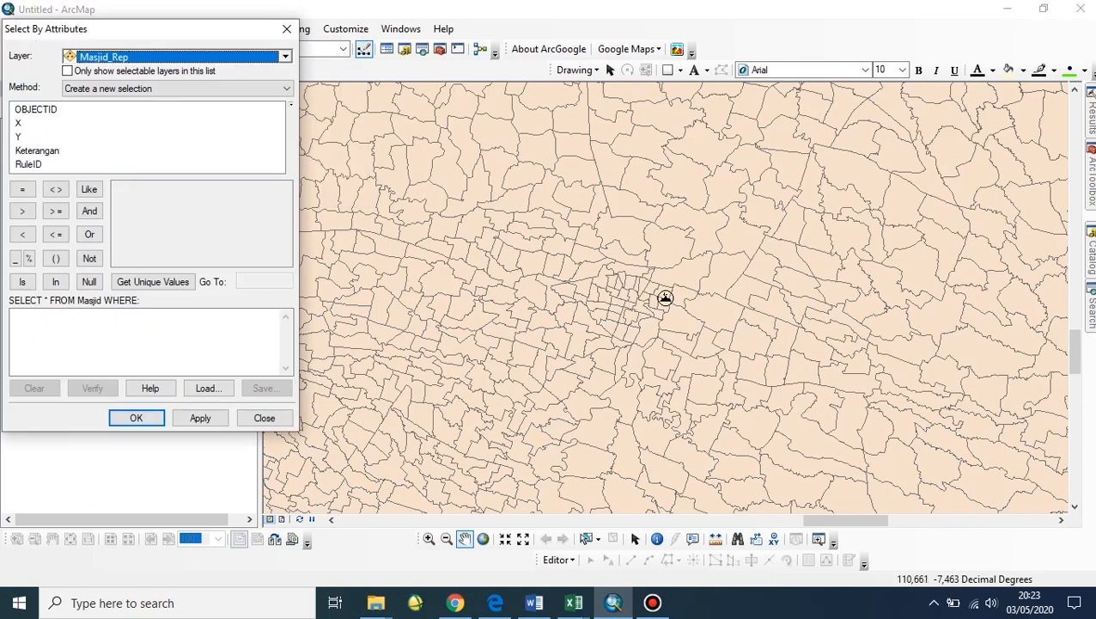
key(alt+Down)
key(Down)
key(Down)
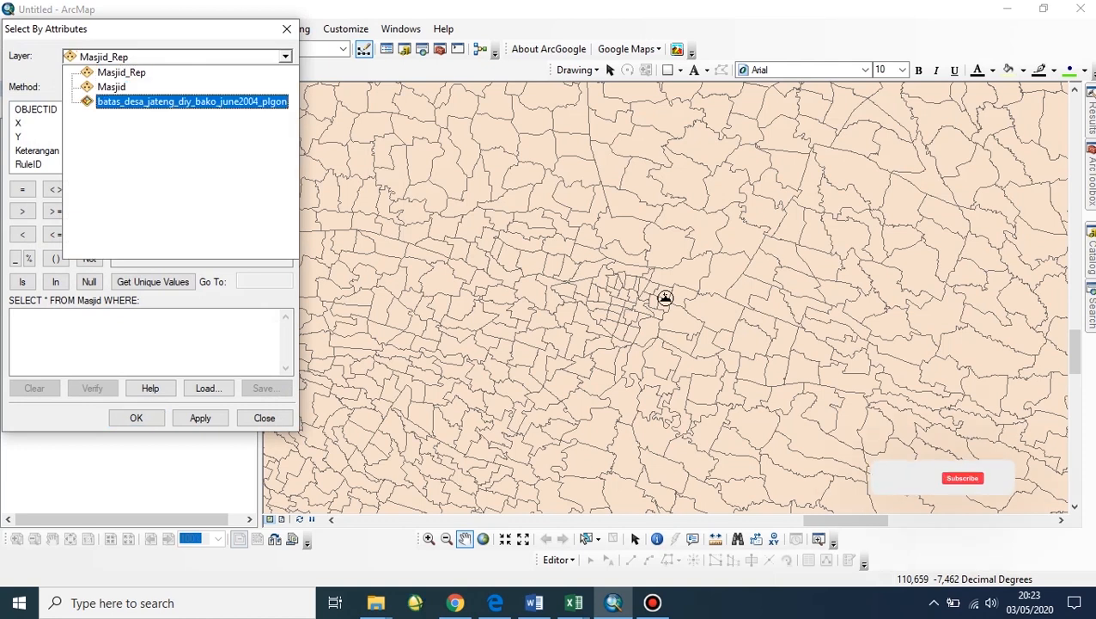
key(Return)
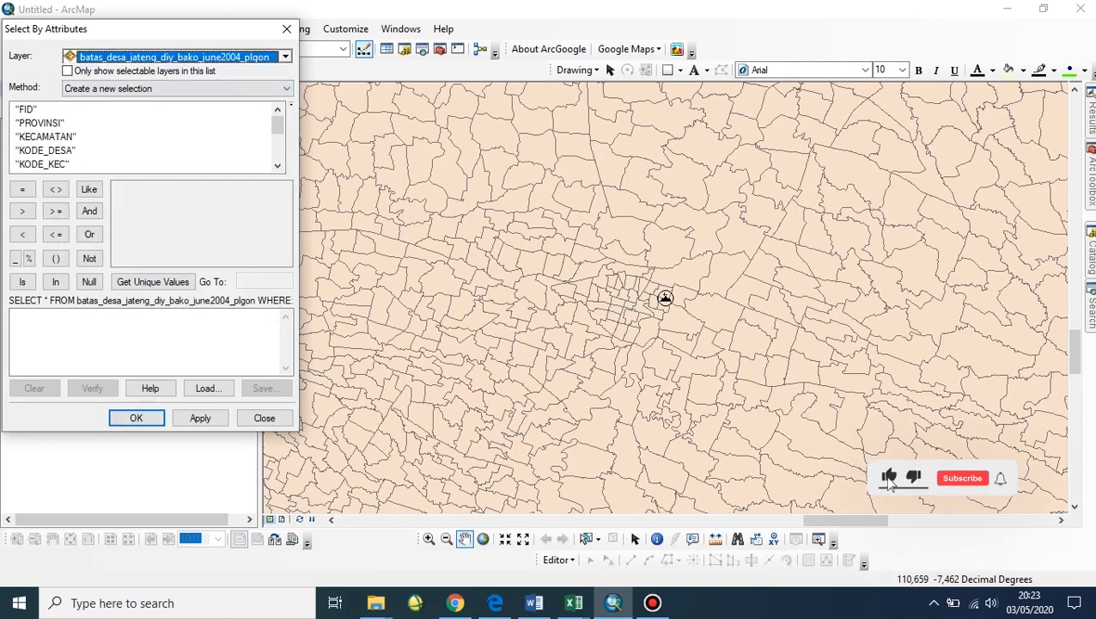
double_click(45, 137)
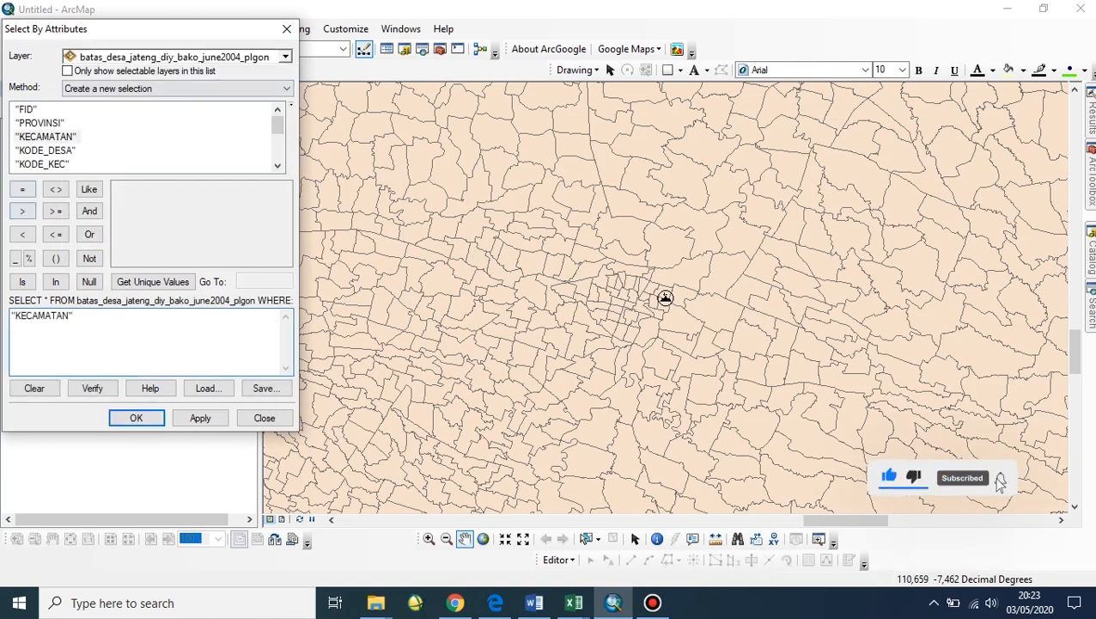
click(22, 189)
click(153, 282)
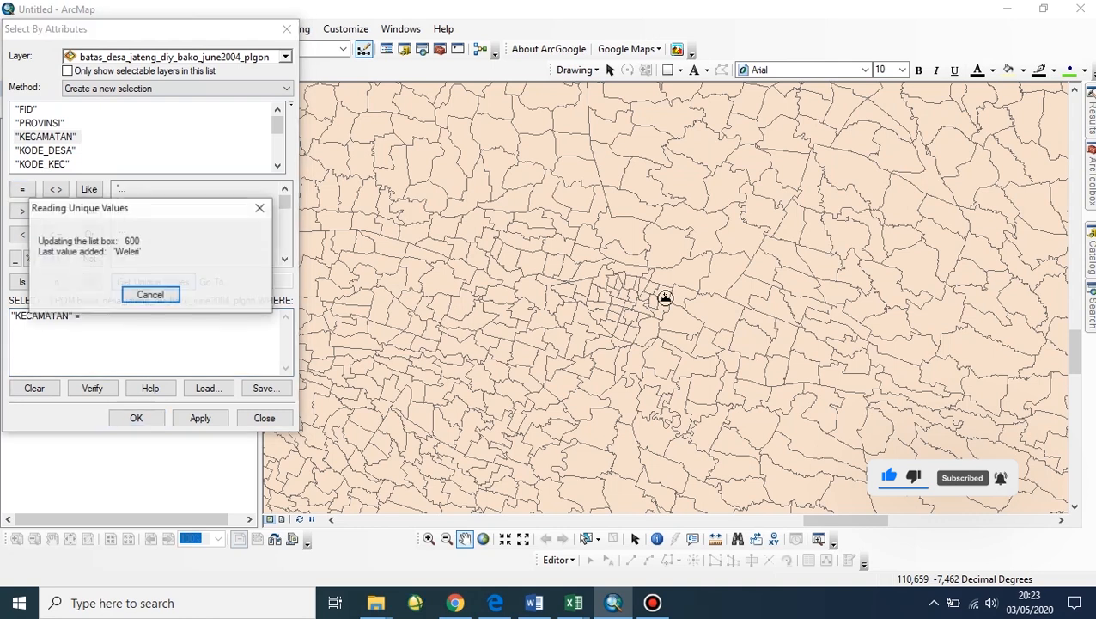
text(Jebres)
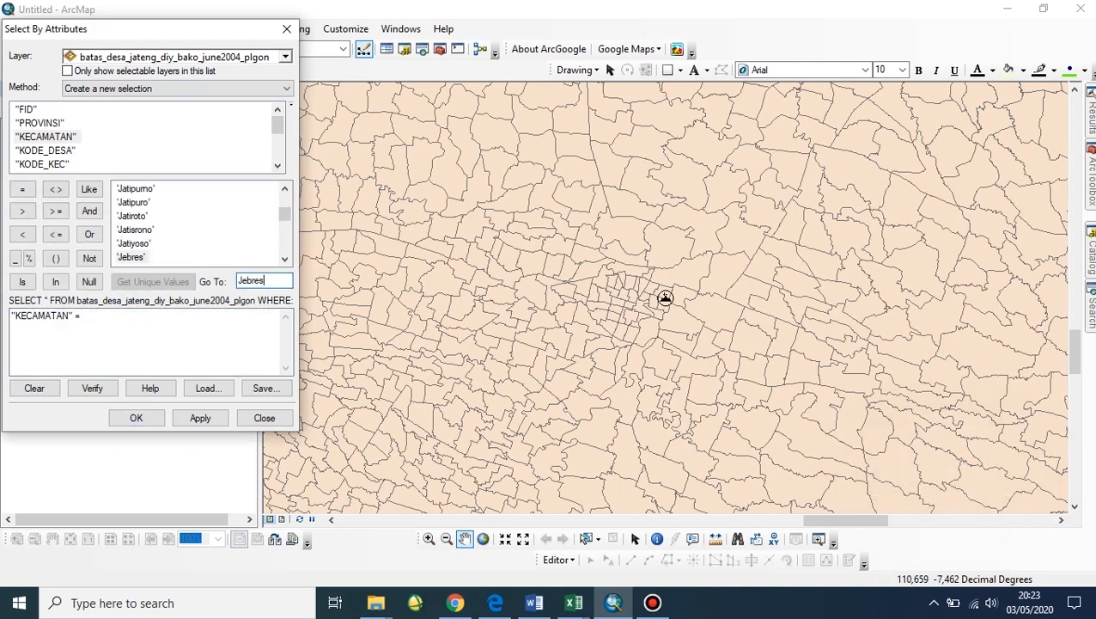
double_click(131, 257)
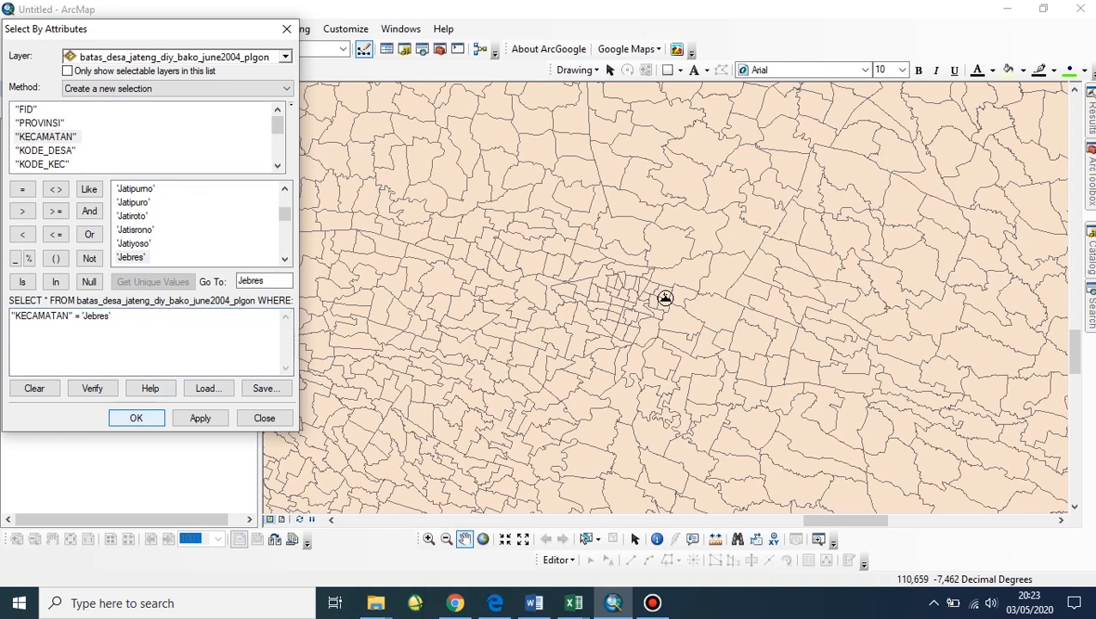
key(Return)
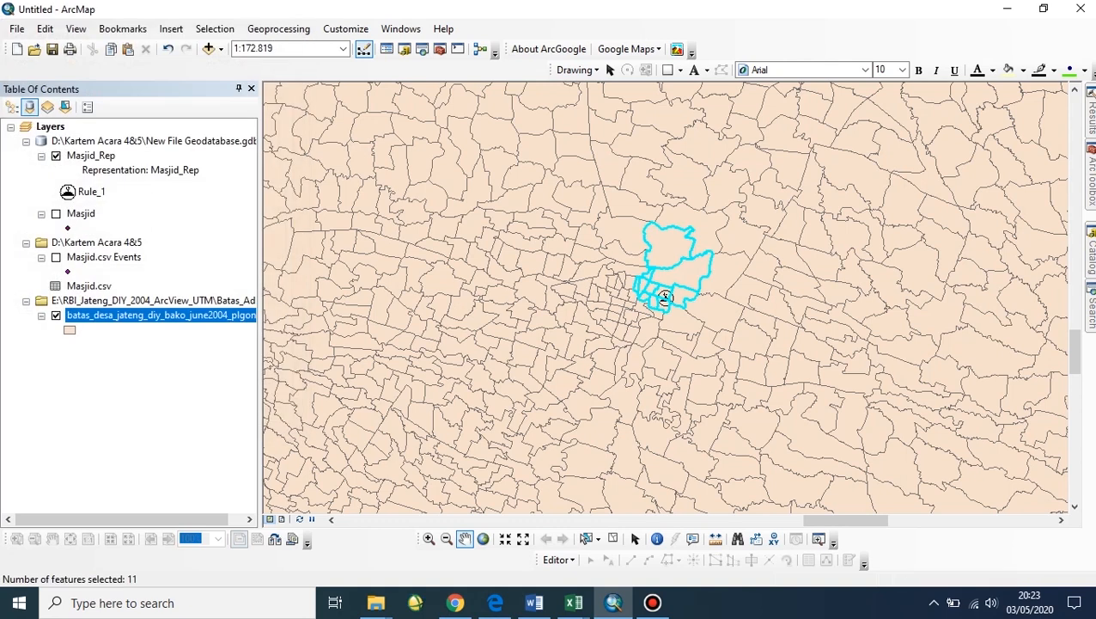
Step: Start exporting the selected villages with Shapefile as the output type, and create a folder named SHP in Kartem Acara 4&5
right_click(217, 315)
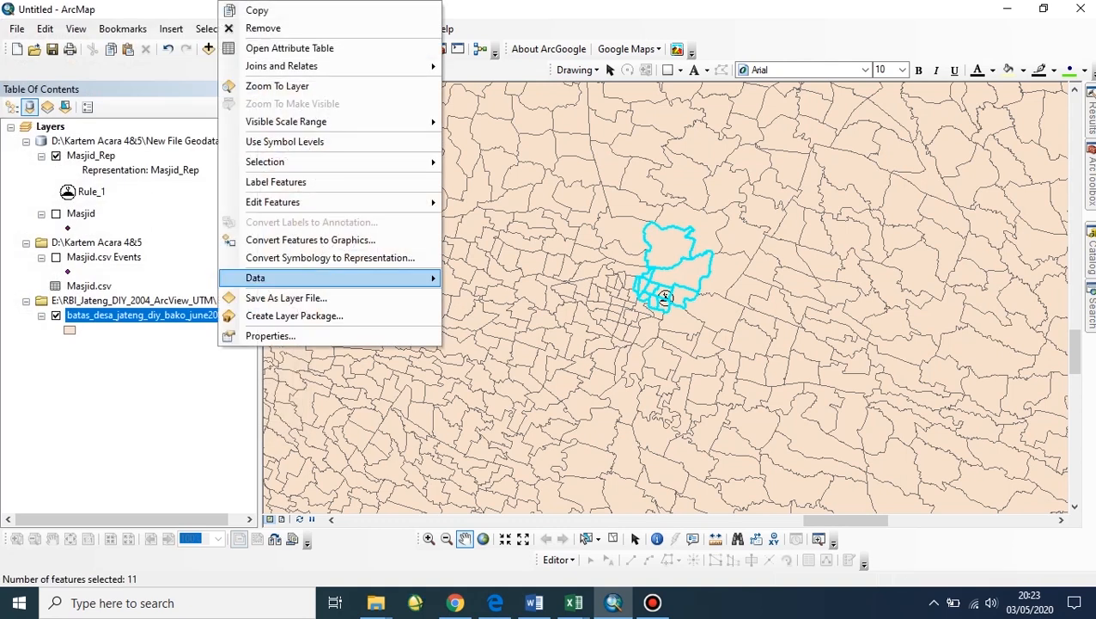
mouse_move(292, 277)
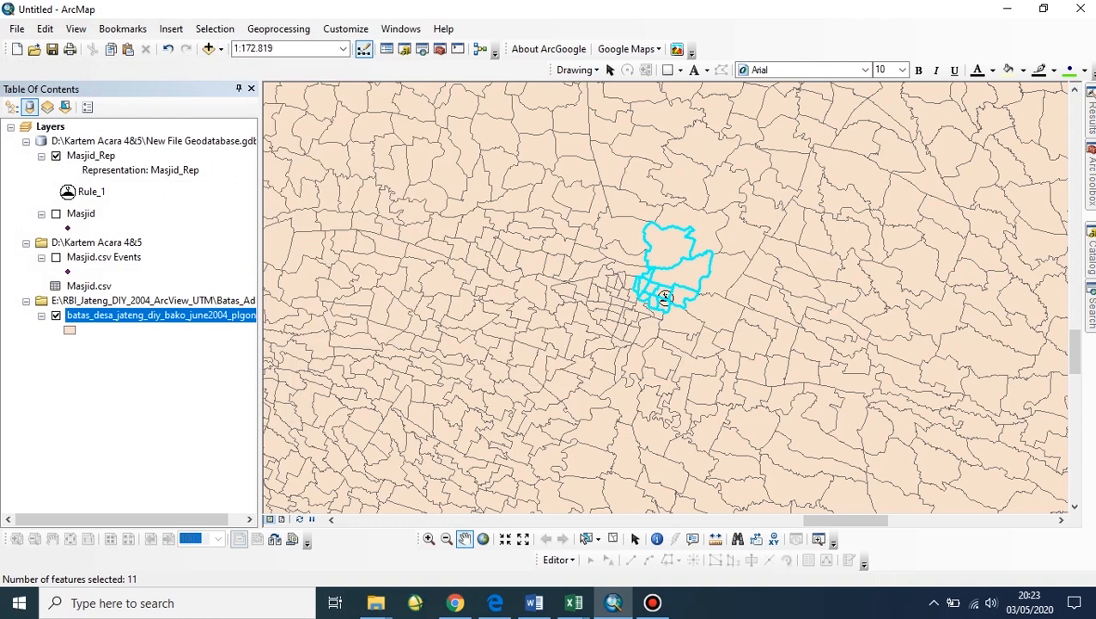
click(502, 297)
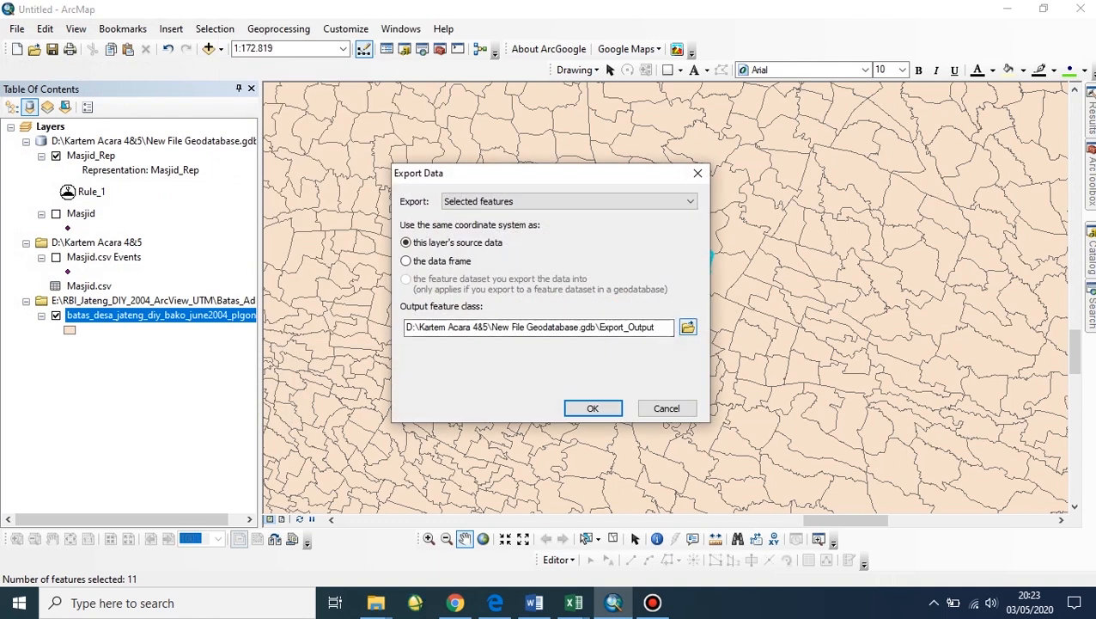
click(688, 327)
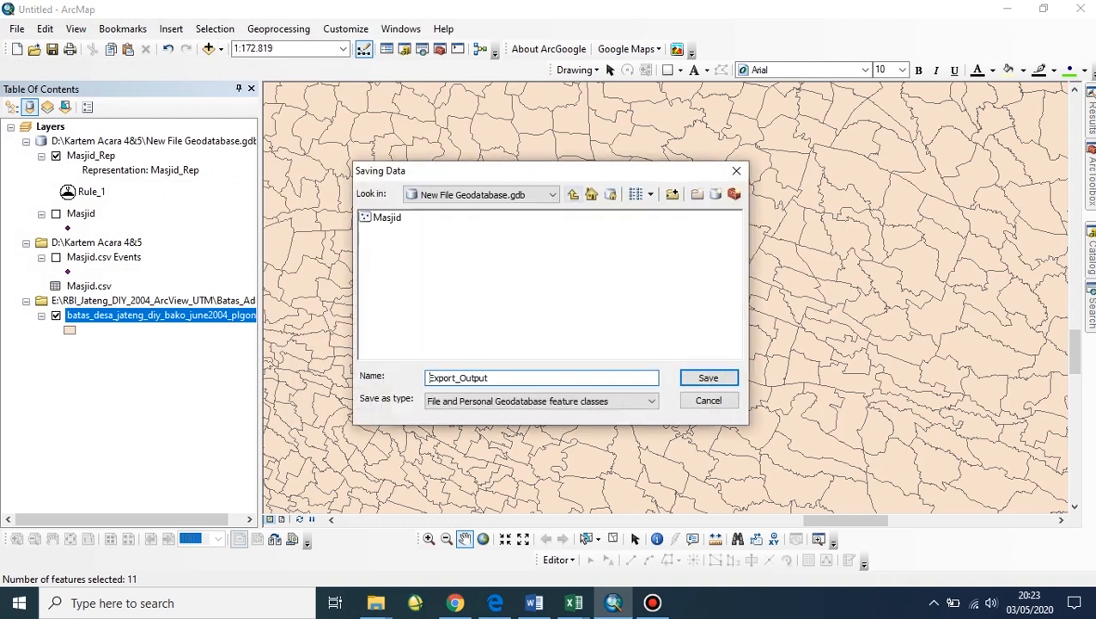
click(573, 195)
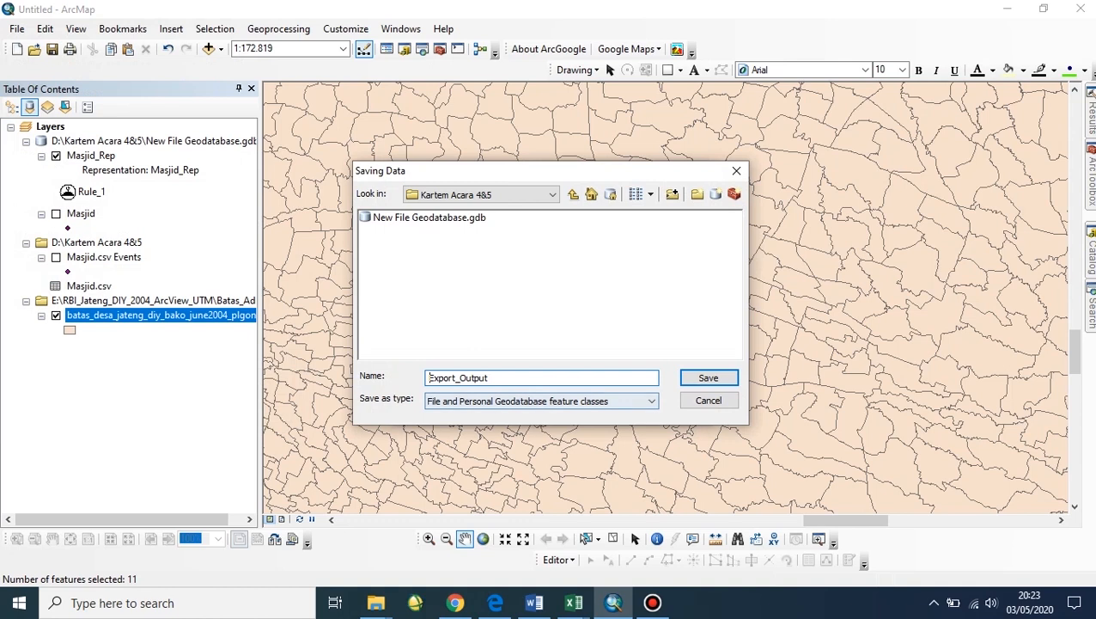
click(541, 400)
click(456, 426)
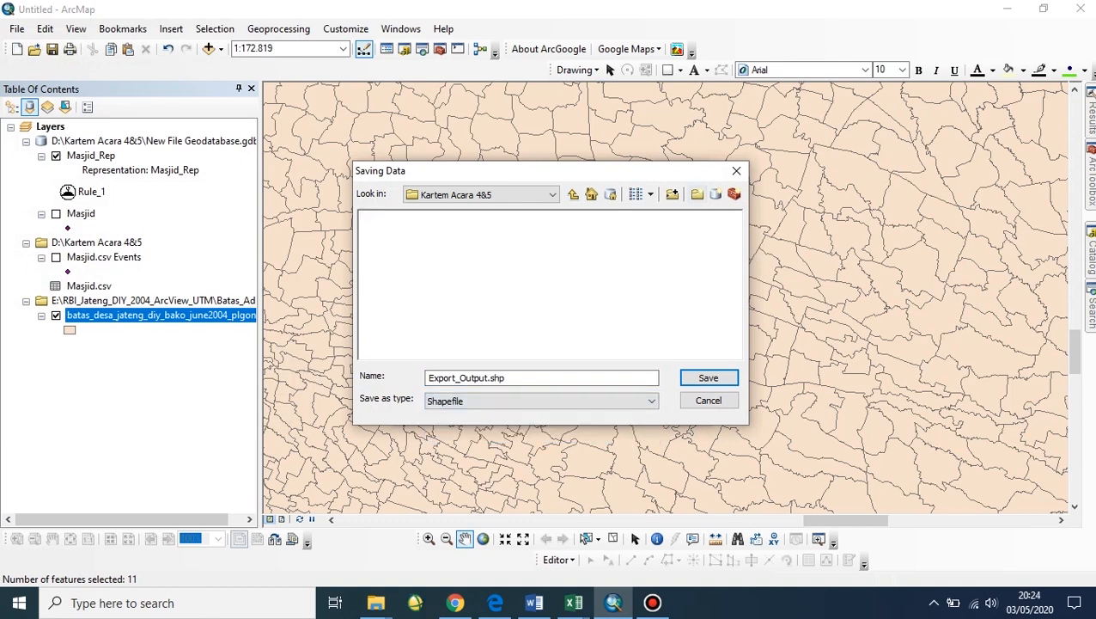
click(697, 194)
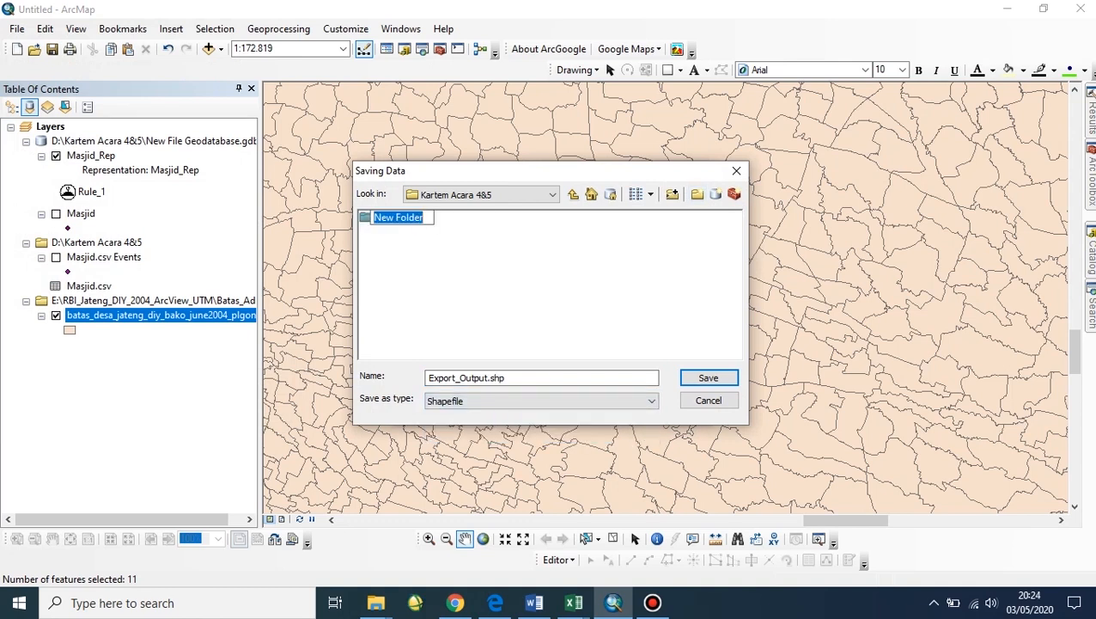
text(SHP)
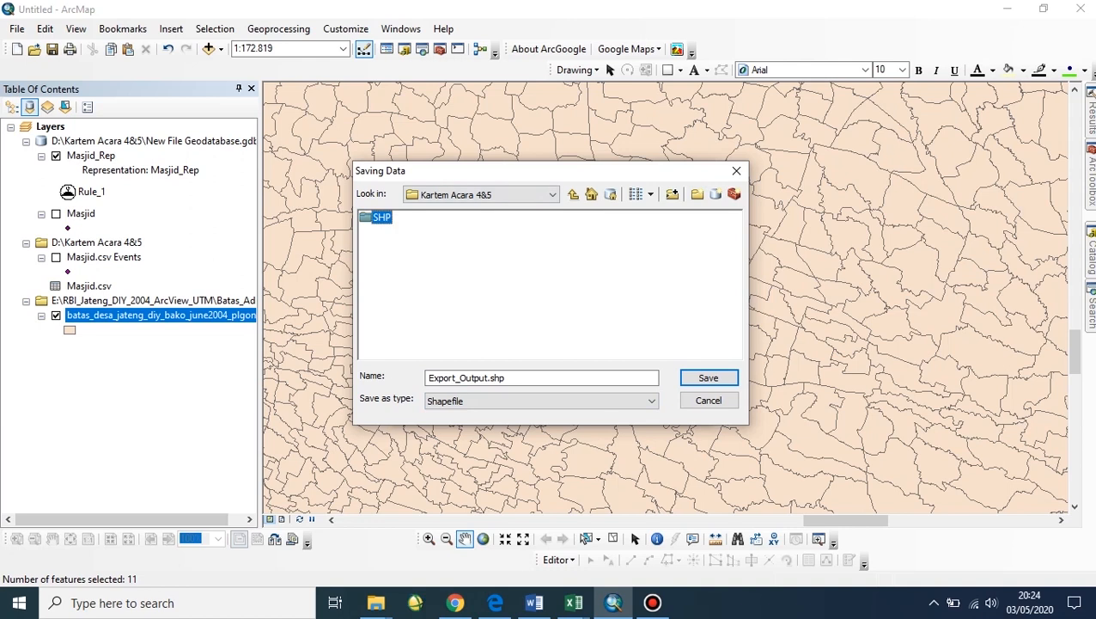
Step: Save the exported villages as Desa in the SHP folder and add the result to the map as a layer
double_click(381, 217)
drag(514, 378, 427, 378)
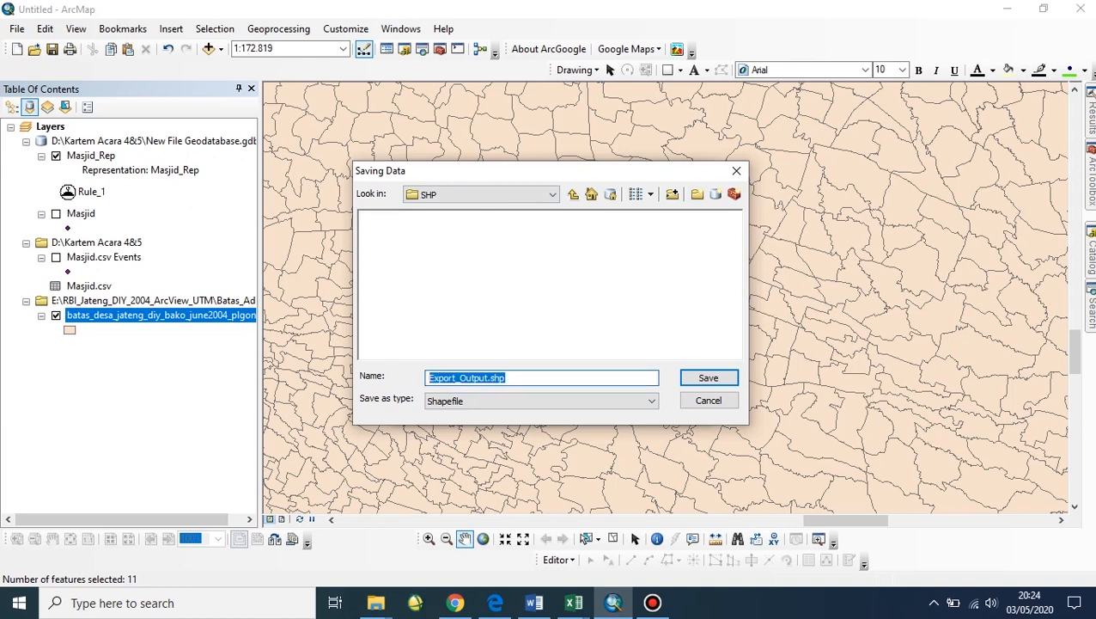
text(Desa)
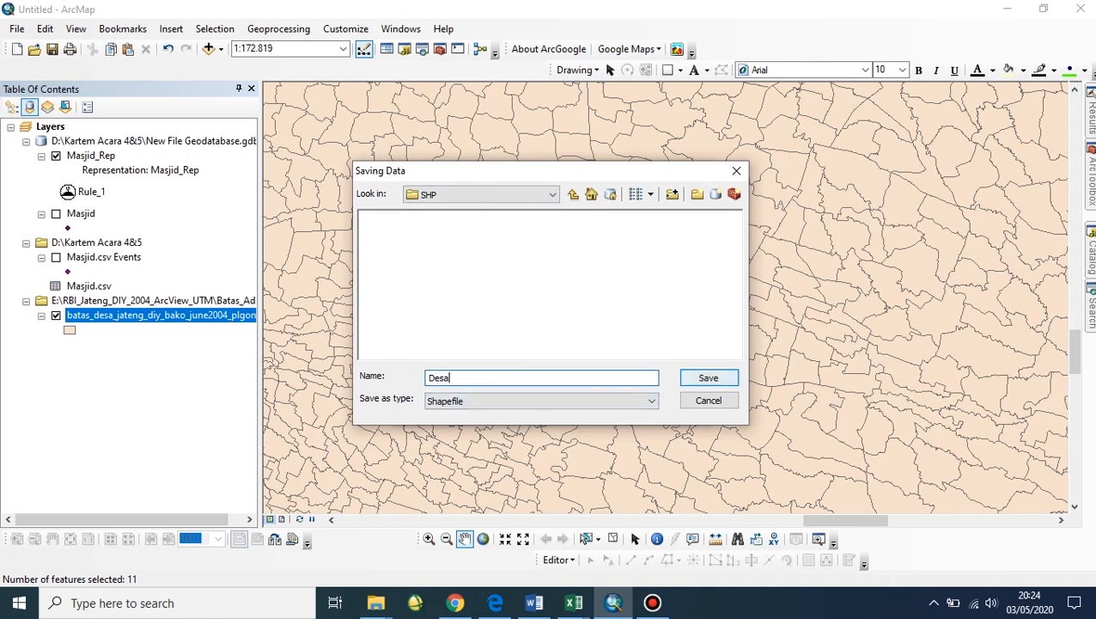
click(707, 378)
key(Return)
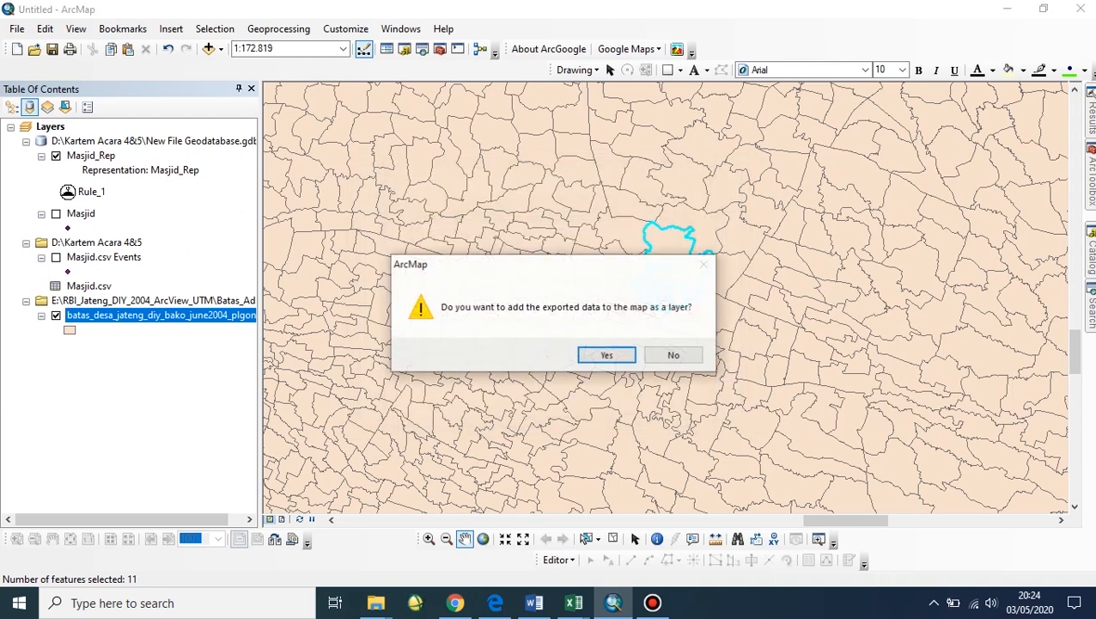
key(Return)
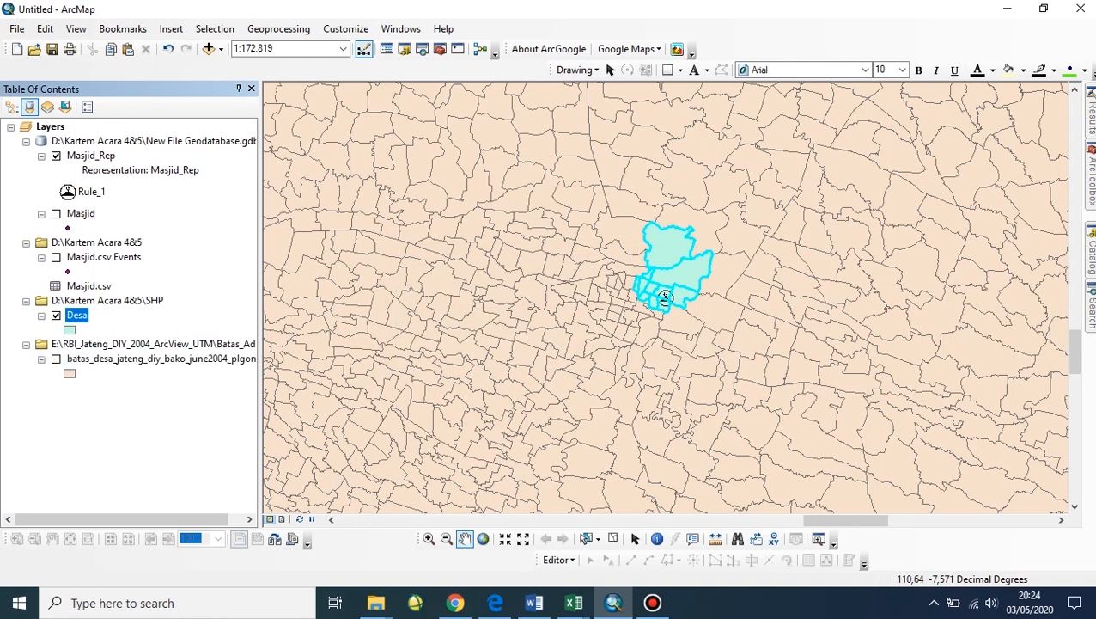
Step: Hide the batas_desa village boundary, Desa and Masjid_Rep layers
click(56, 358)
click(56, 315)
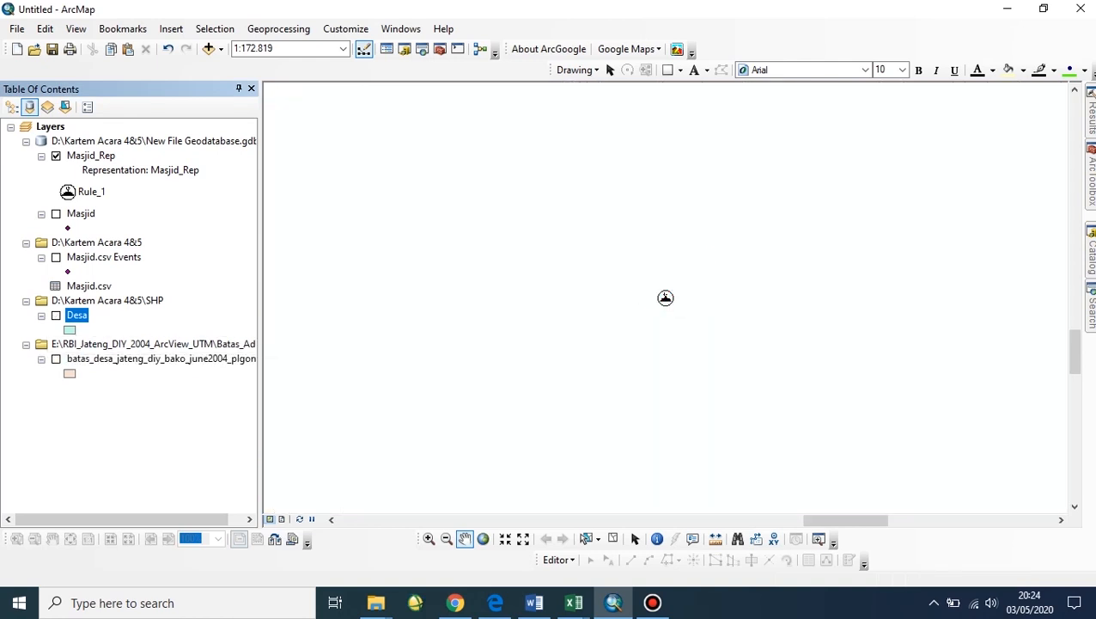
click(56, 155)
Step: Add the subdistrict boundary data batas_kec_jateng_diy_bako_june2004_plgon to the map
click(221, 49)
click(249, 67)
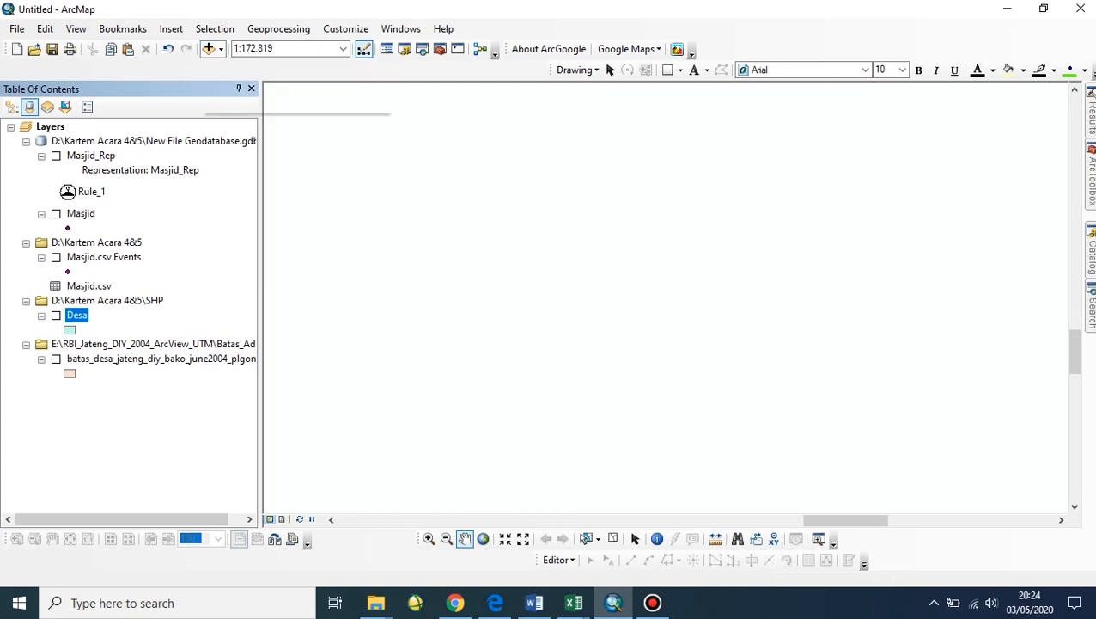
double_click(455, 257)
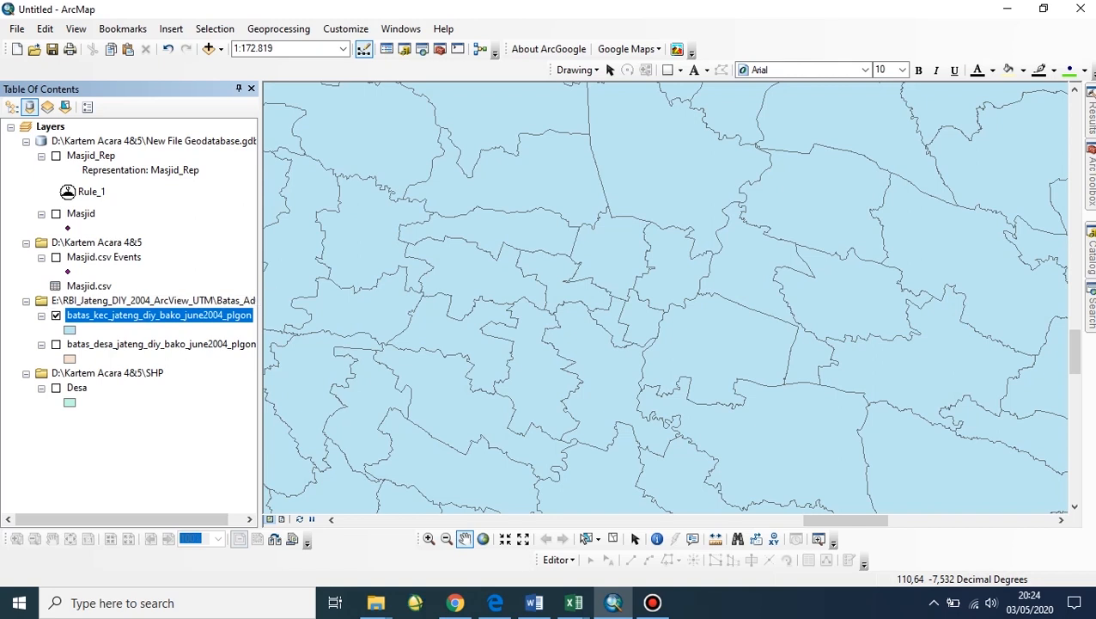
Step: Locate the Desa area beneath the subdistrict layer and select the single batas_kec polygon that covers it
click(56, 315)
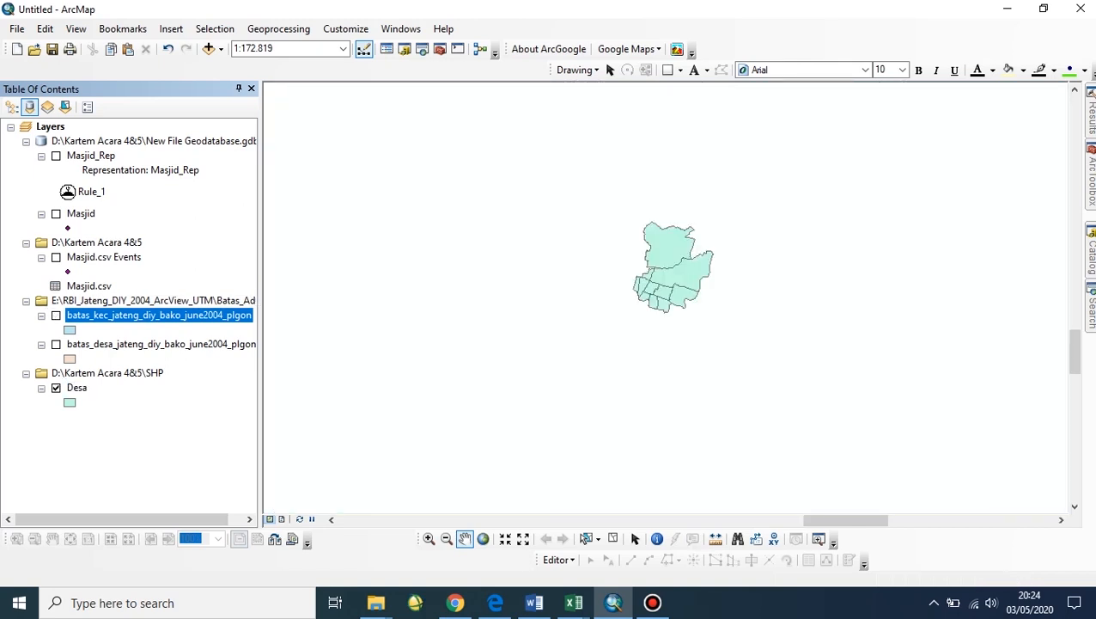
click(56, 315)
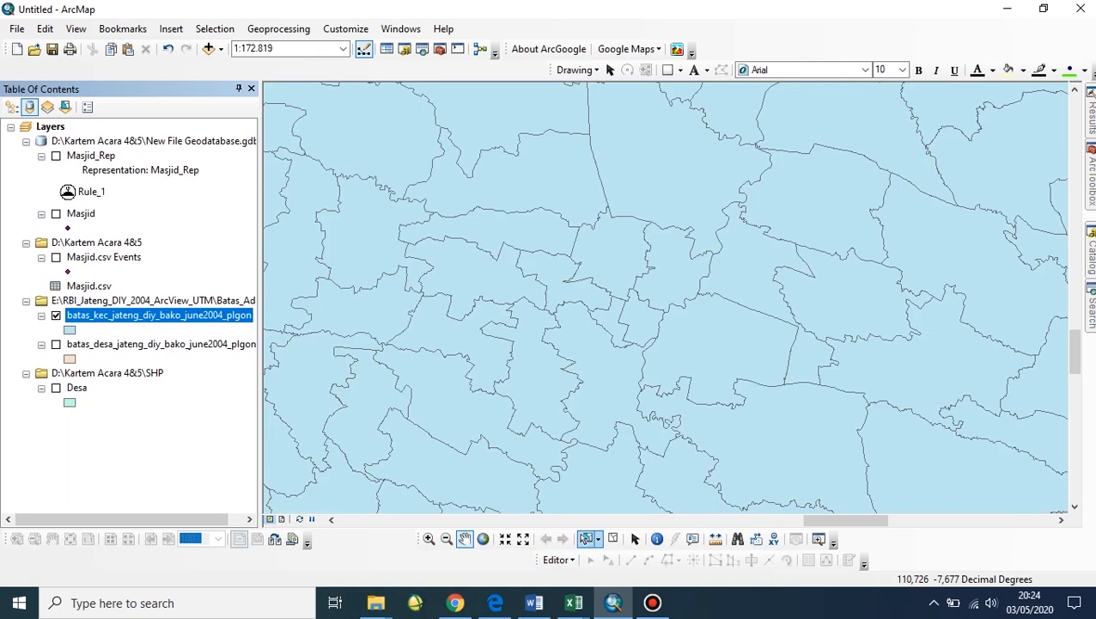
click(586, 538)
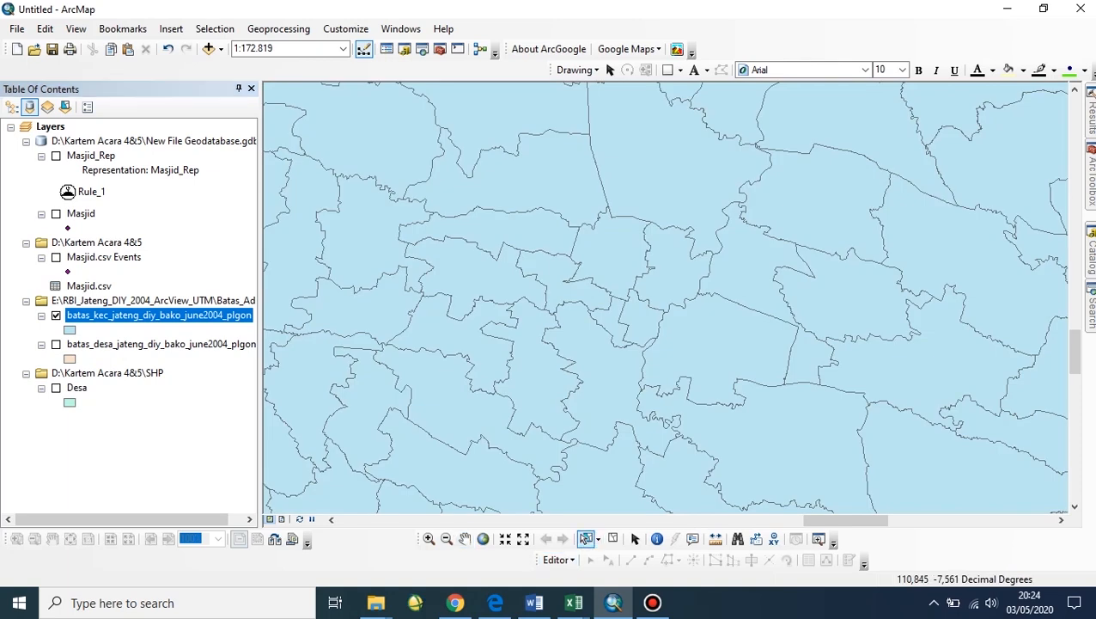
click(673, 271)
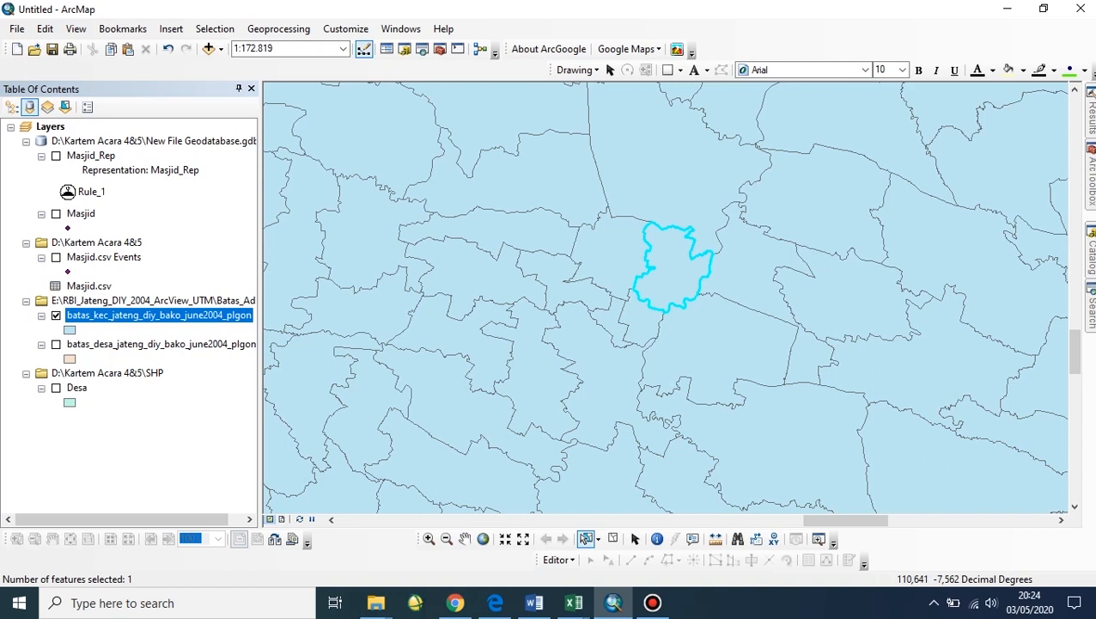
Step: Export the selected subdistrict polygon as shapefile Kecamatan in the SHP folder and add it to the map as a layer
right_click(208, 314)
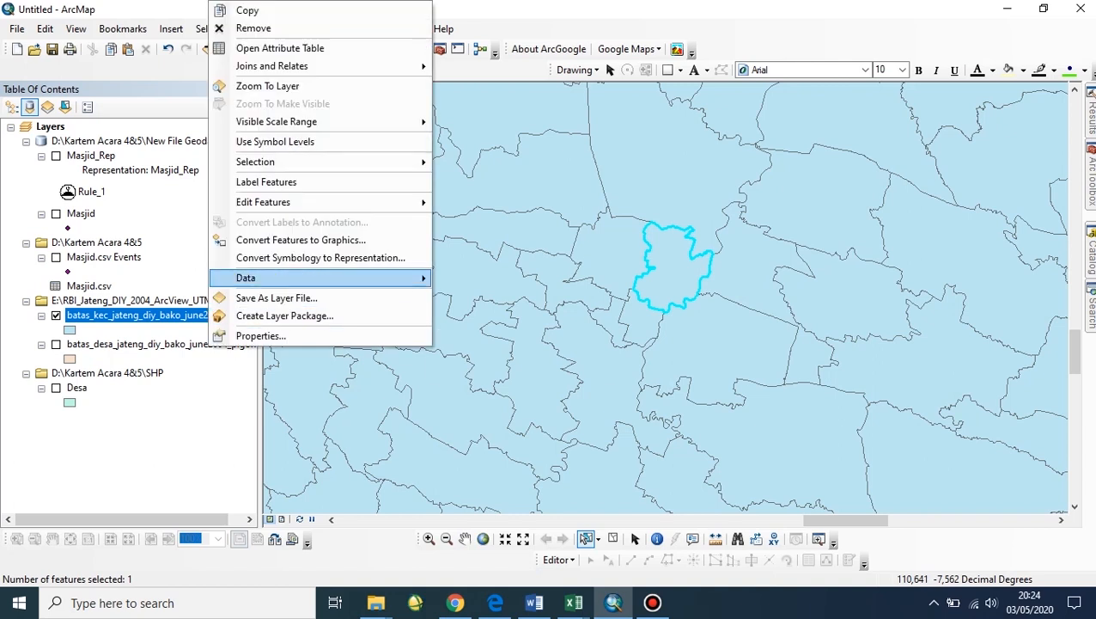
mouse_move(258, 277)
click(481, 297)
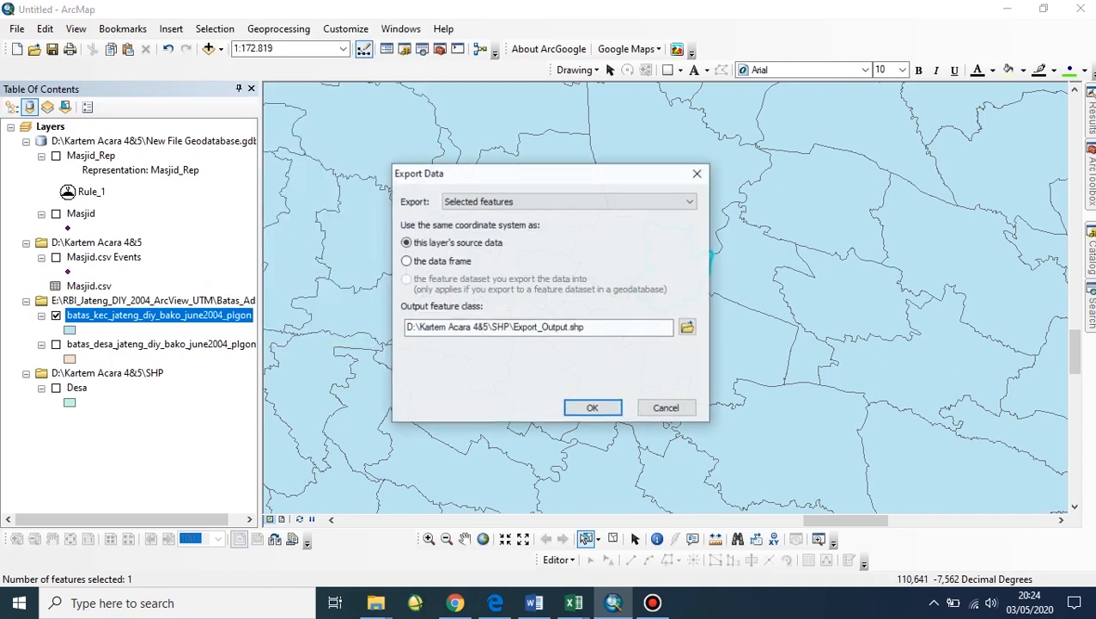
click(687, 327)
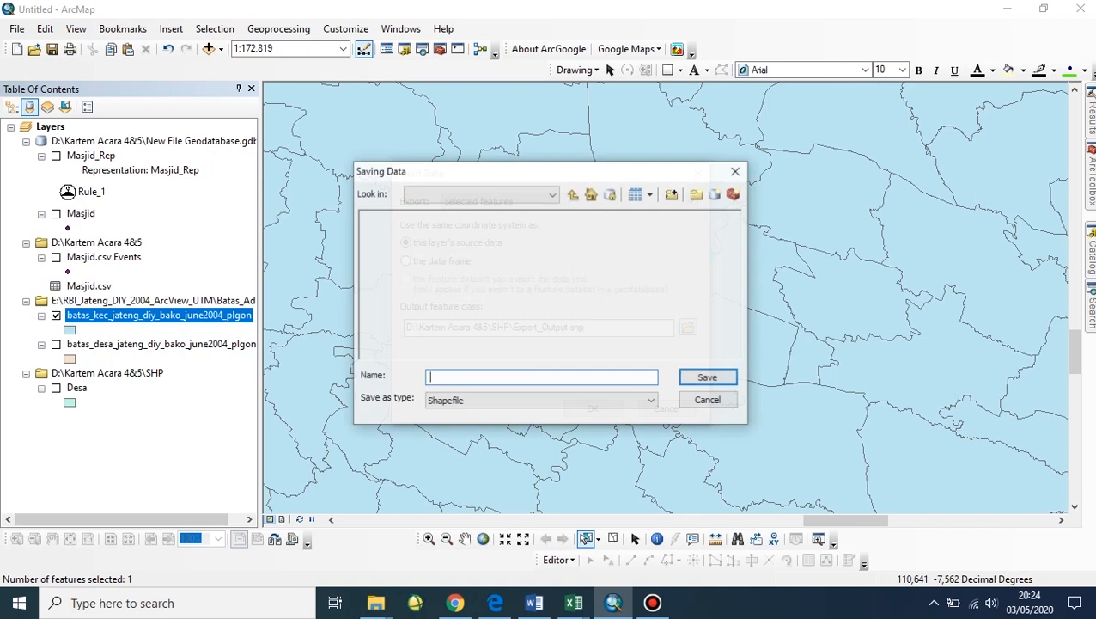
text(Kecamatan)
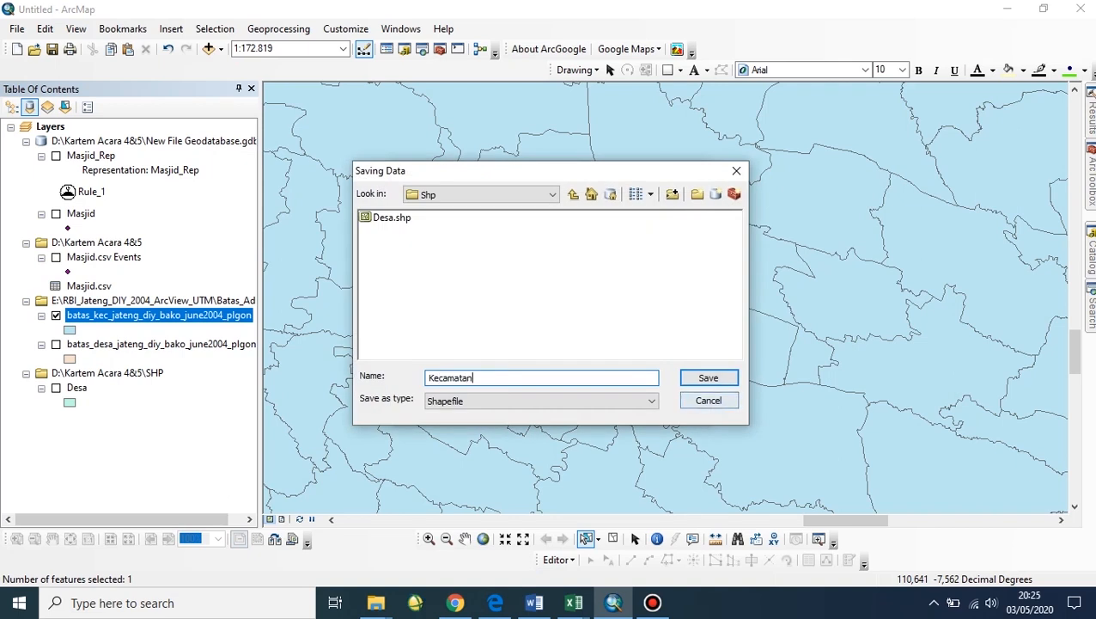
key(Return)
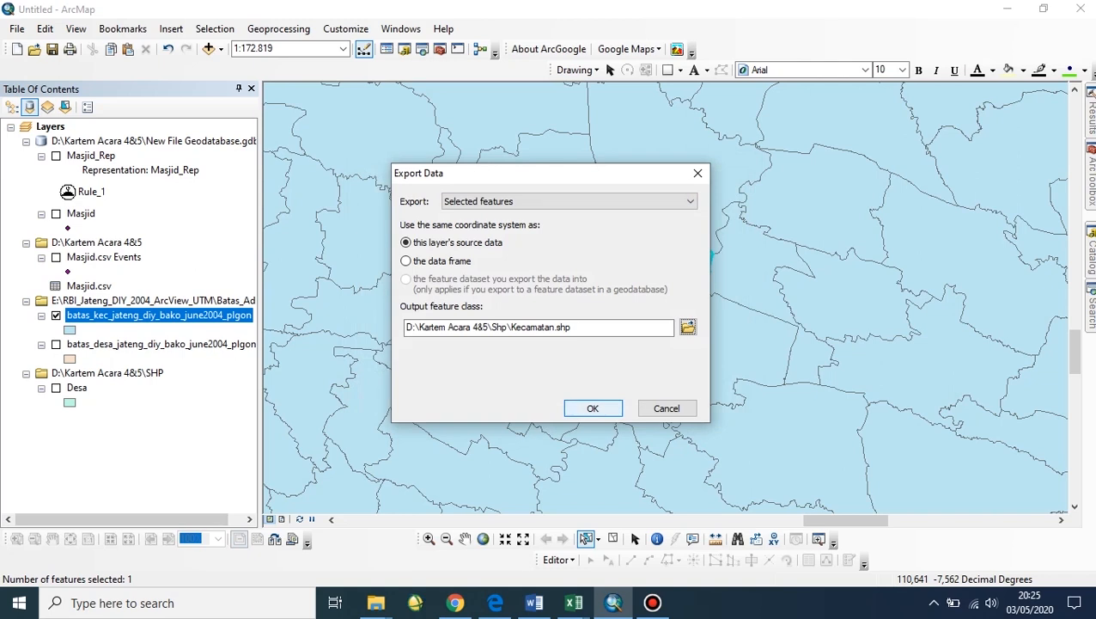
key(Return)
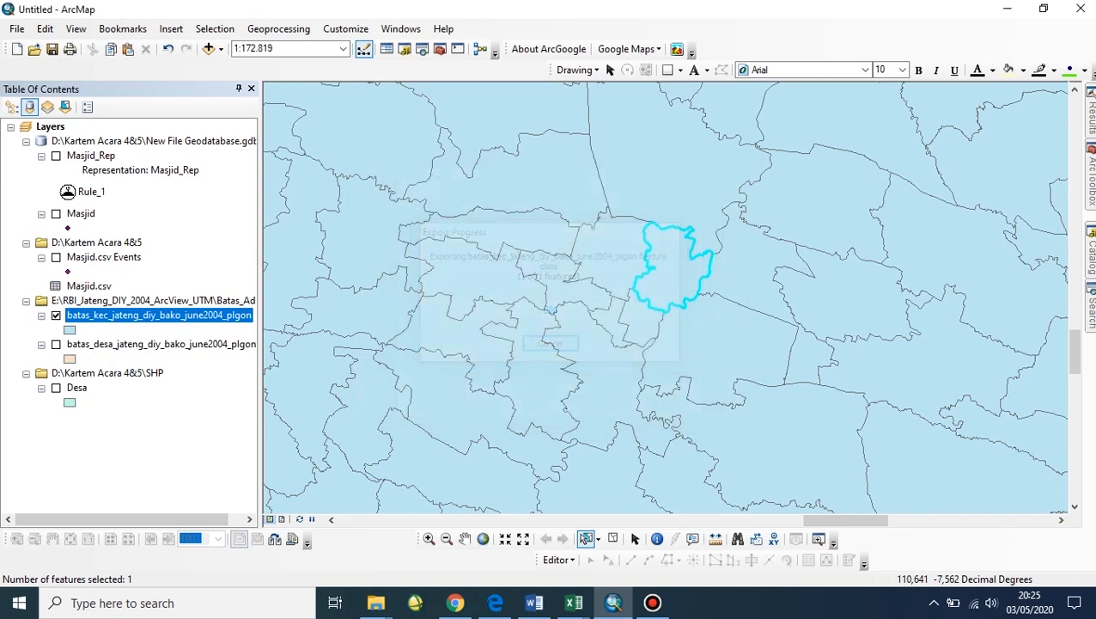
key(Return)
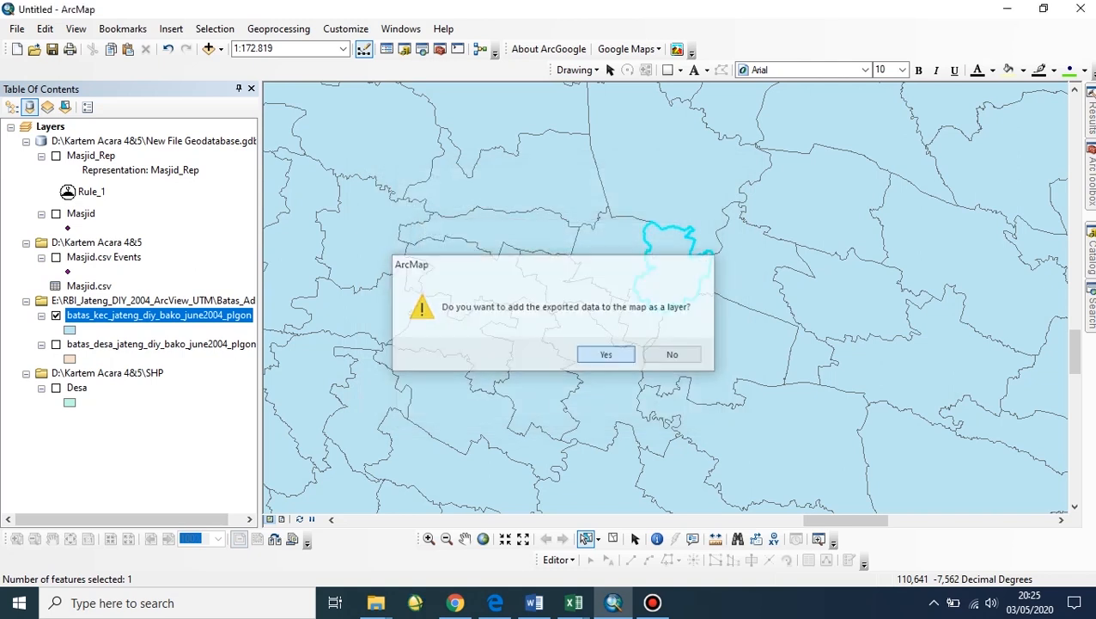
Step: Hide the batas_kec subdistrict source layer and add the road data jalan_jateng_diy_bakosurtanal.shp from the Jaringan_Jalan folder
click(56, 387)
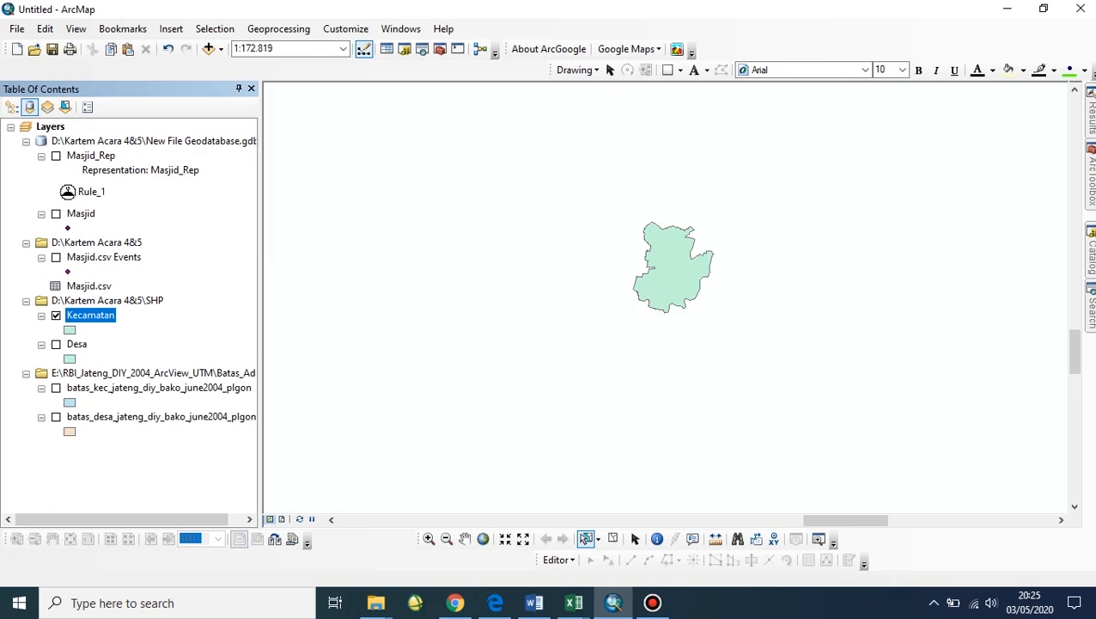
click(220, 49)
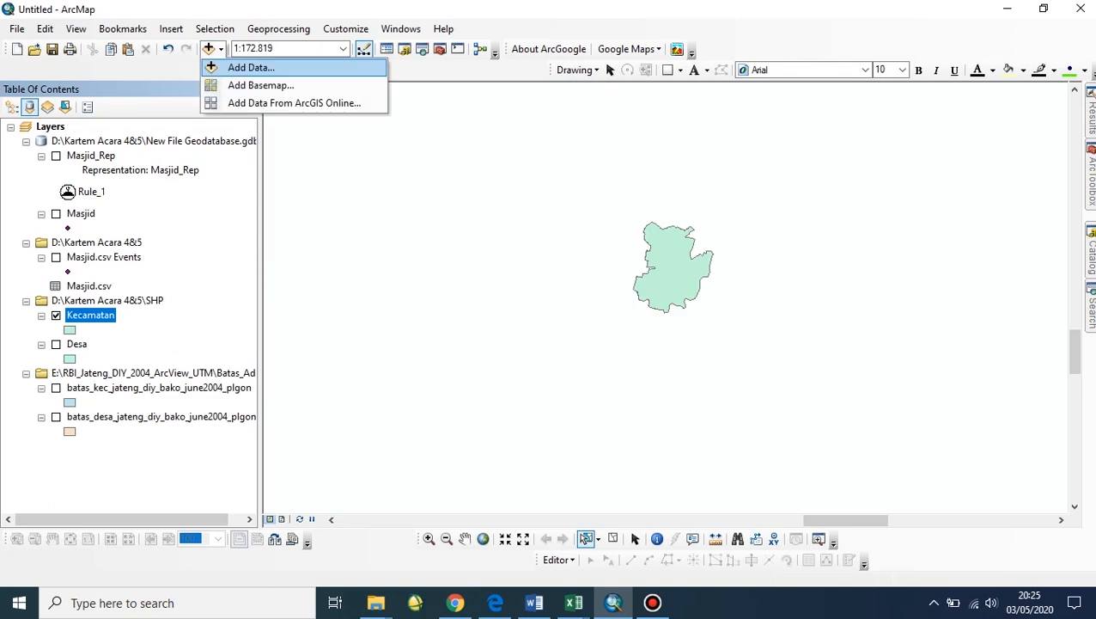
click(245, 66)
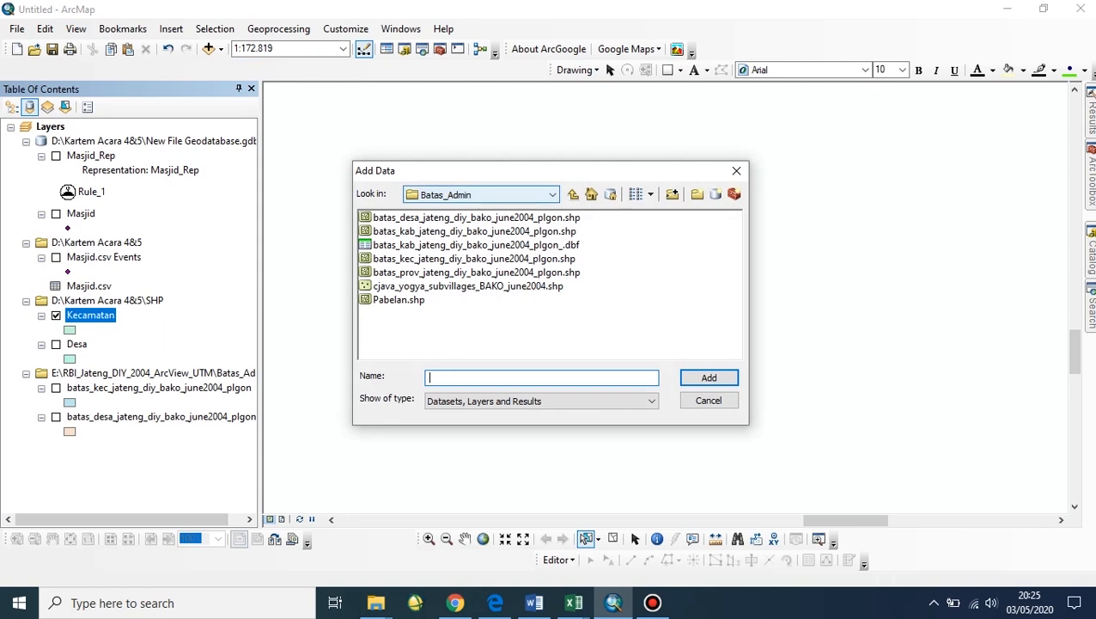
click(573, 194)
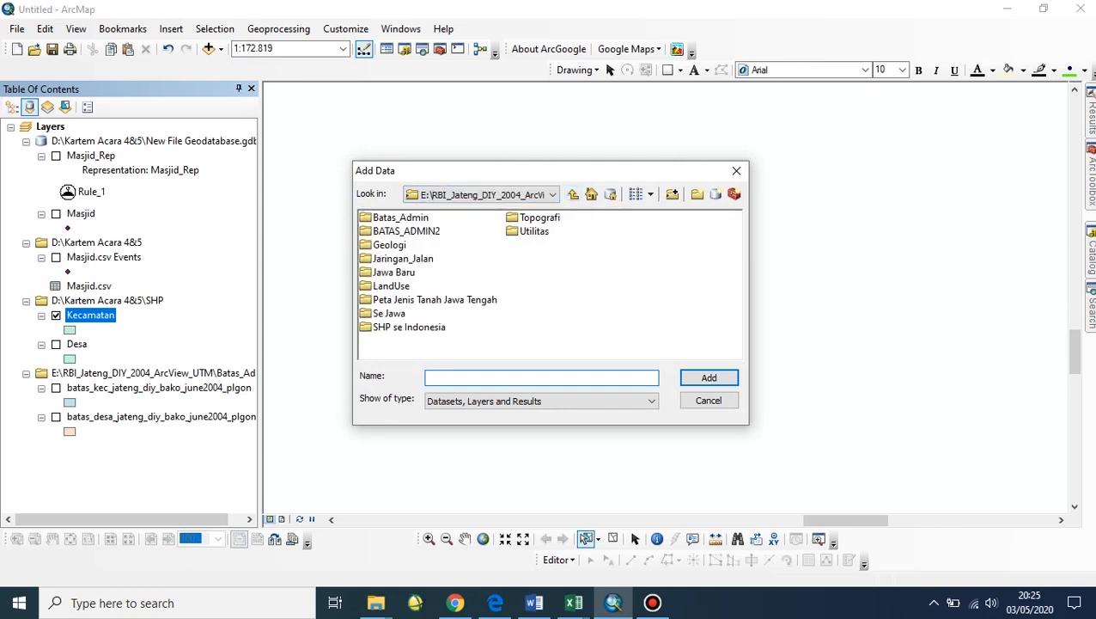
double_click(403, 257)
click(445, 231)
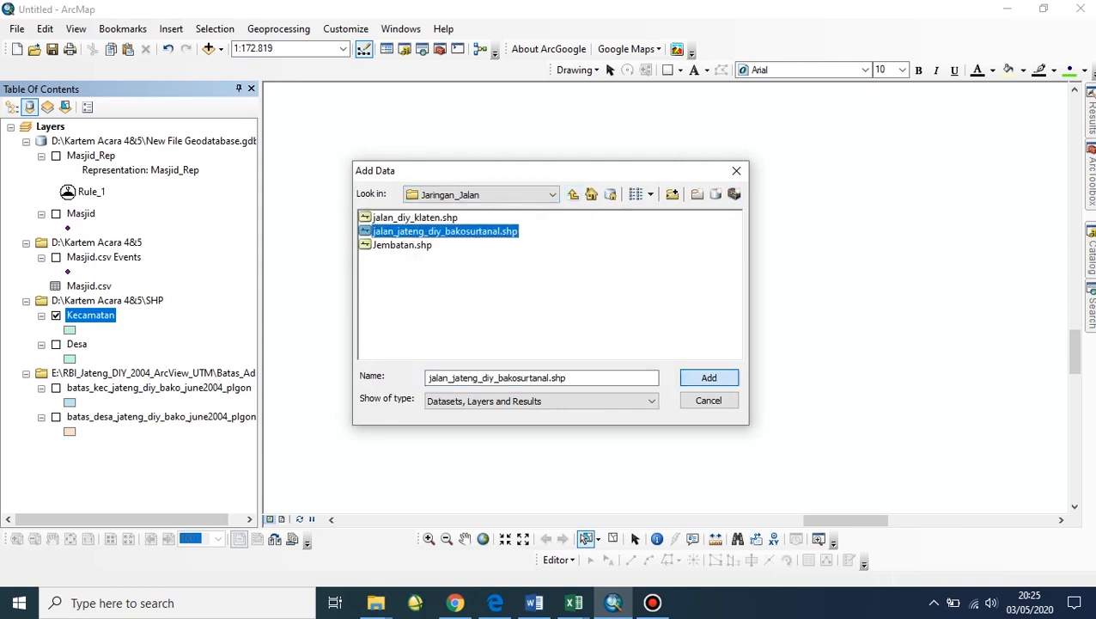
click(708, 377)
Step: Clip the jalan_jateng_diy_bakosurtanal roads to the Kecamatan boundary, saving the output as Jalan in the SHP folder
click(279, 28)
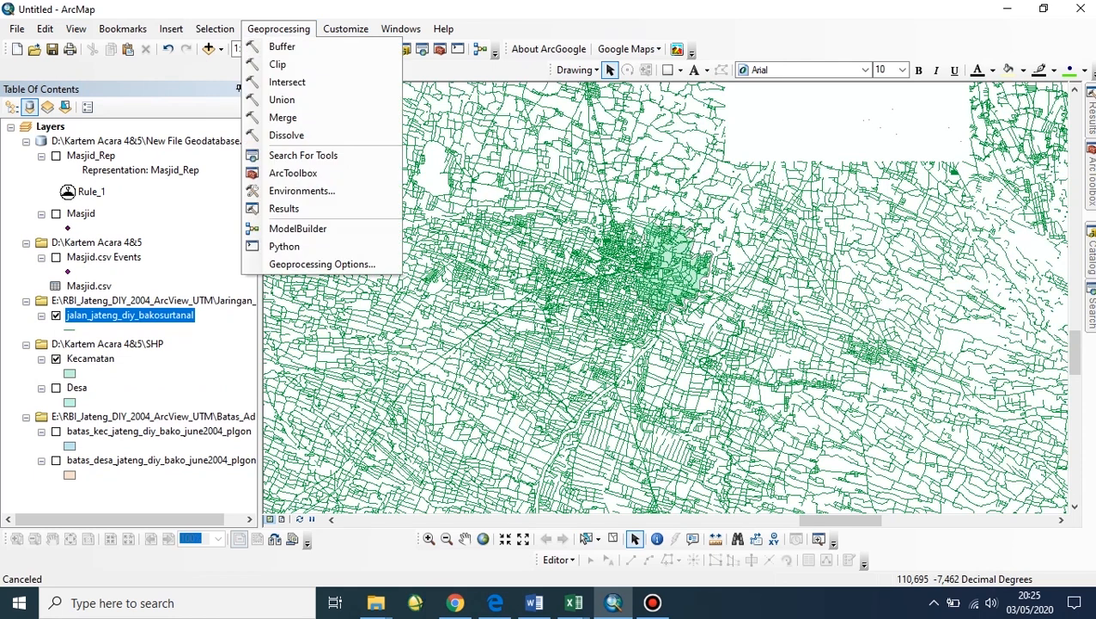
click(278, 65)
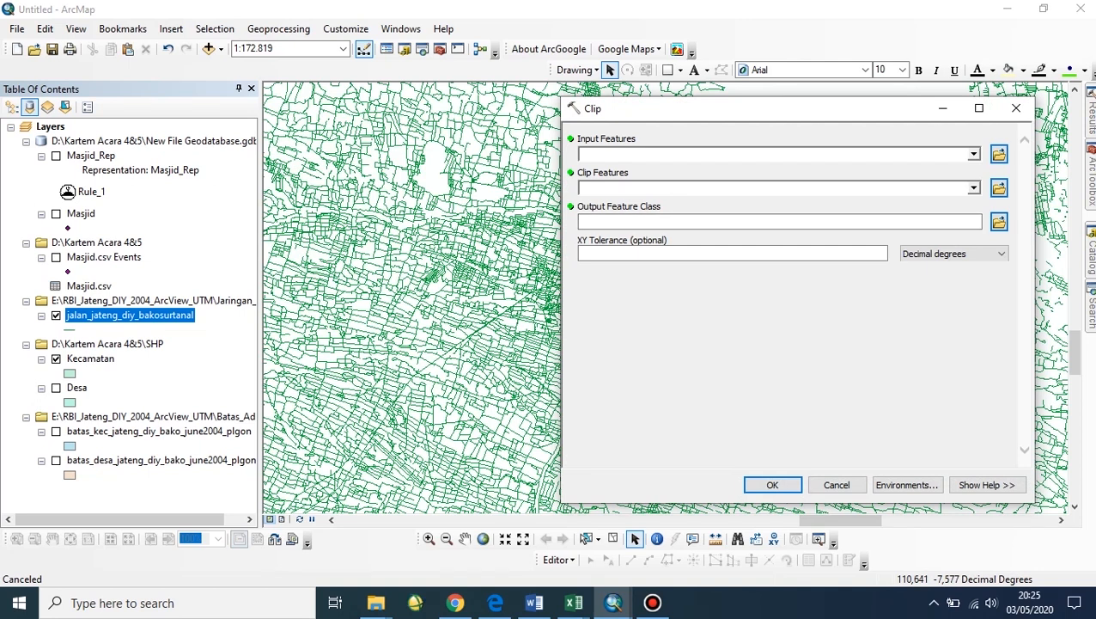
click(130, 315)
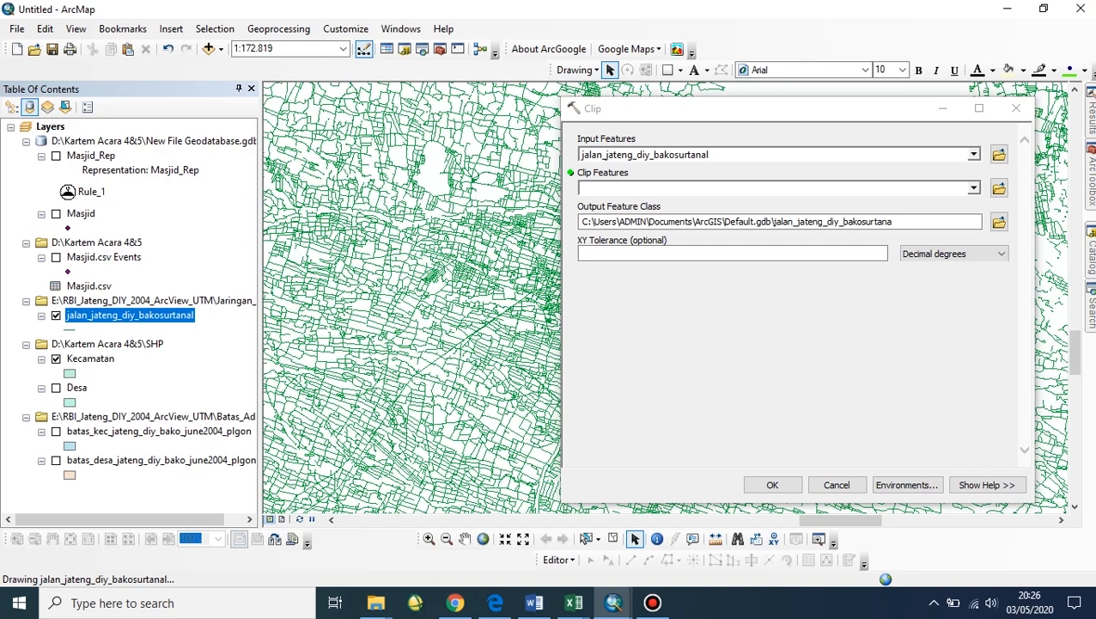
click(973, 188)
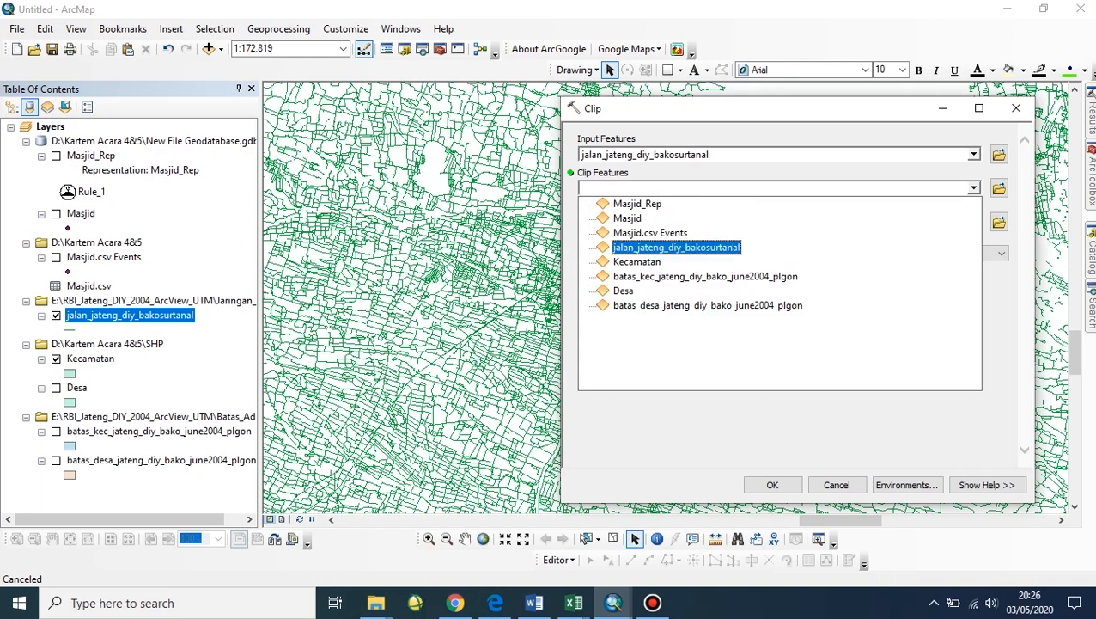
click(637, 261)
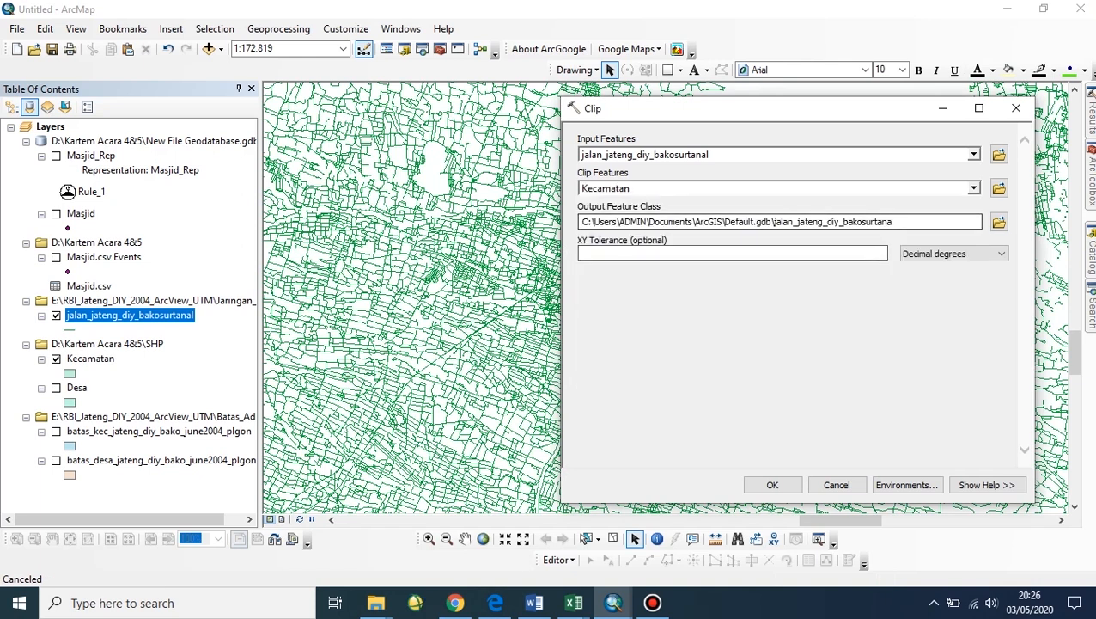
click(998, 222)
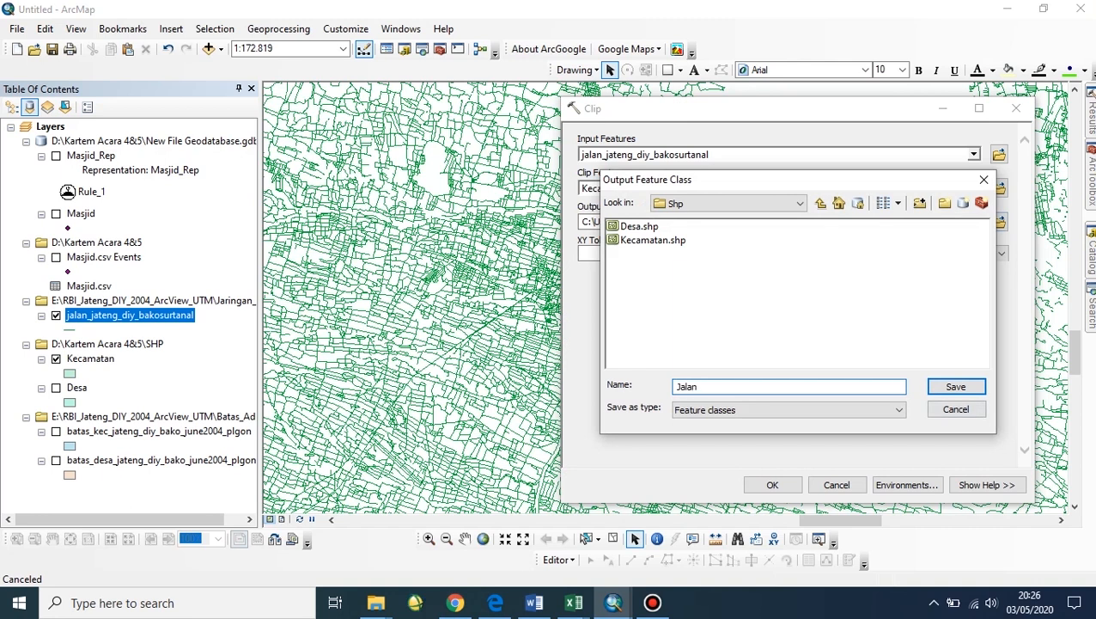
text(Jalan)
key(Return)
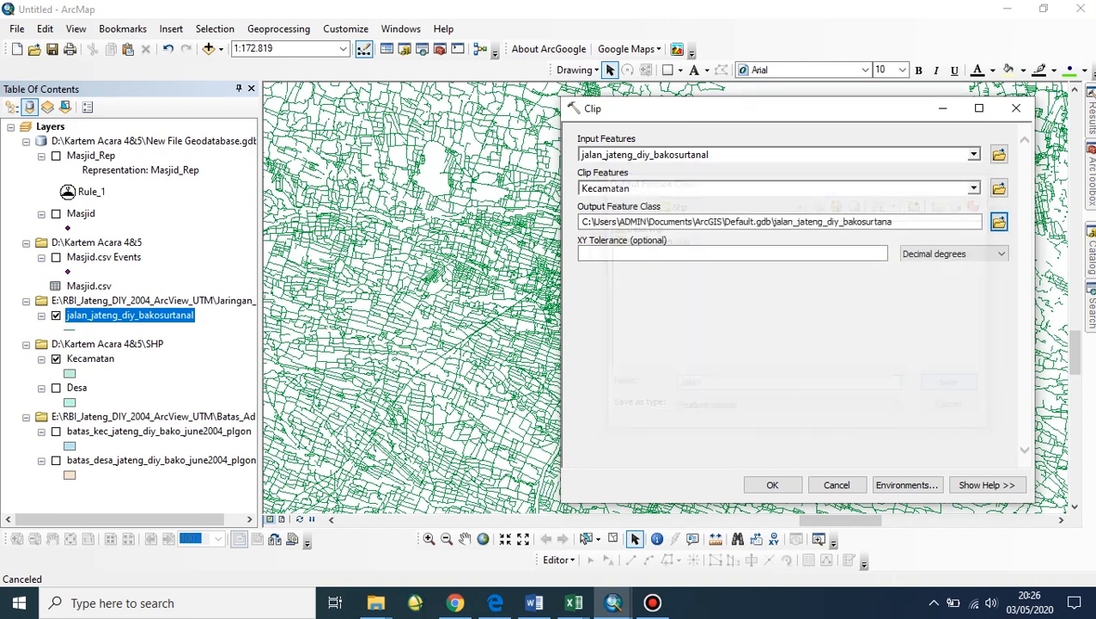
key(Return)
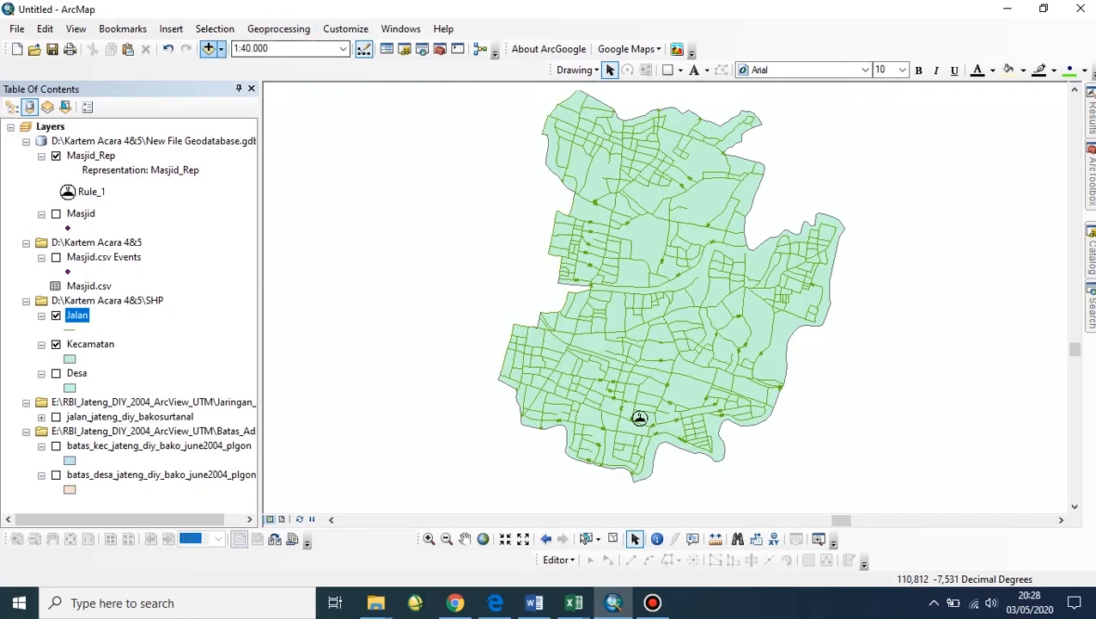
Step: Add the river data sungai_jateng_diy_bakosurtanal.shp from the Sungai folder to the map
click(221, 49)
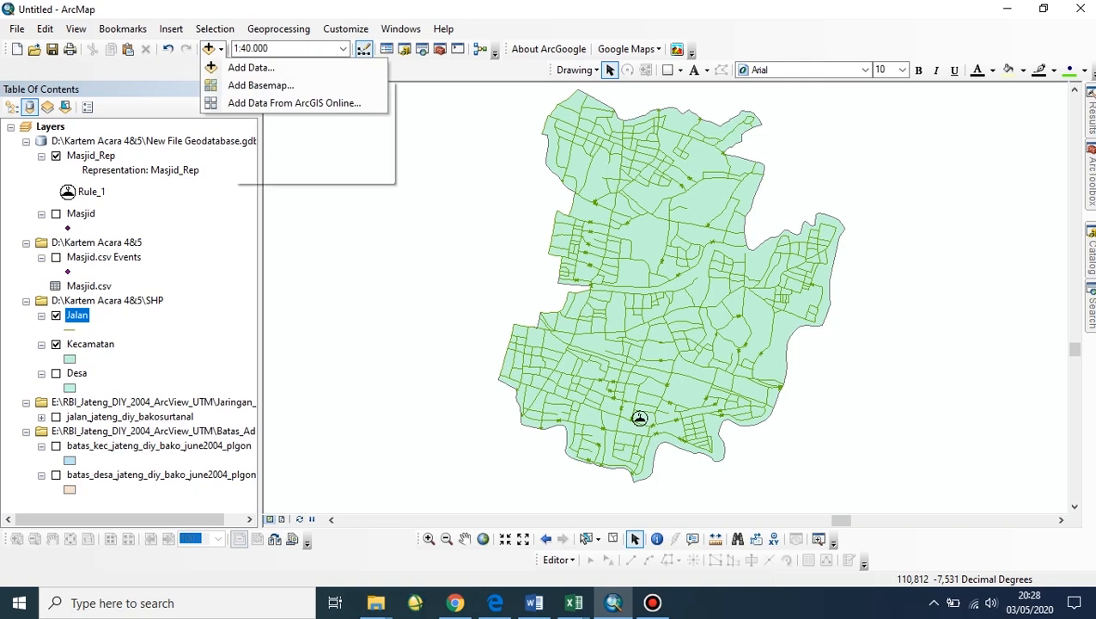
click(251, 67)
click(448, 217)
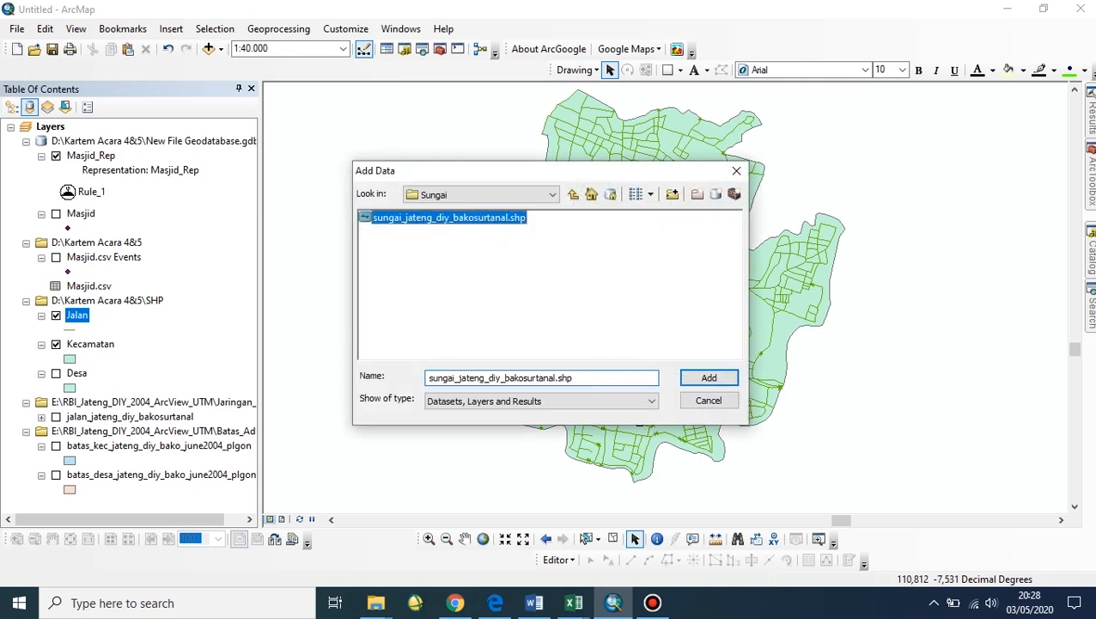
click(709, 378)
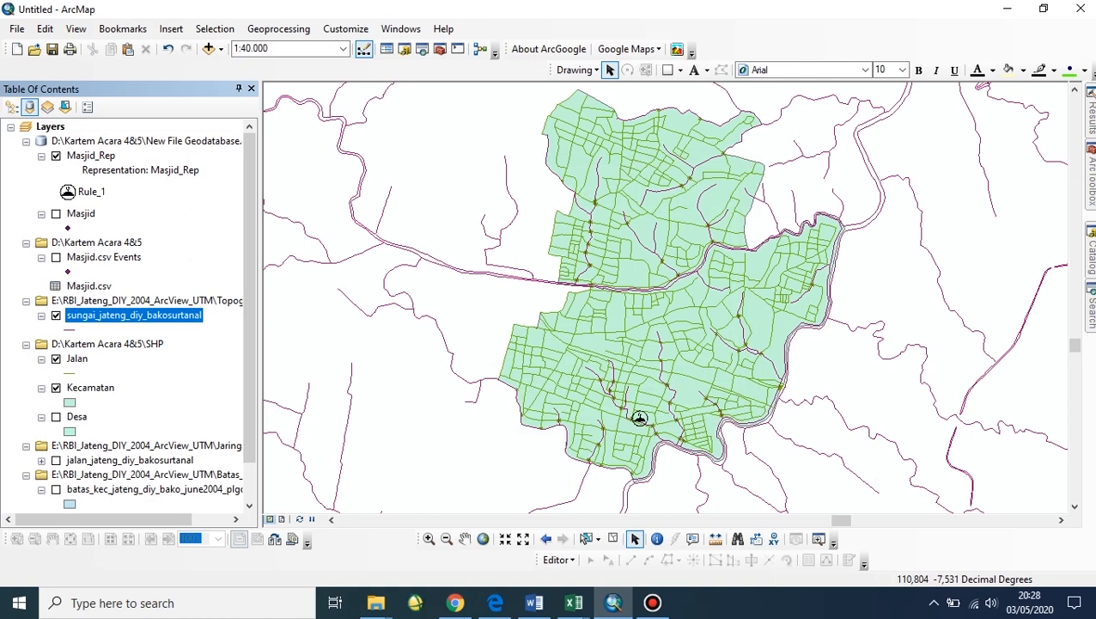
Step: Start the Clip tool with sungai_jateng_diy_bakosurtanal as the input features
click(278, 28)
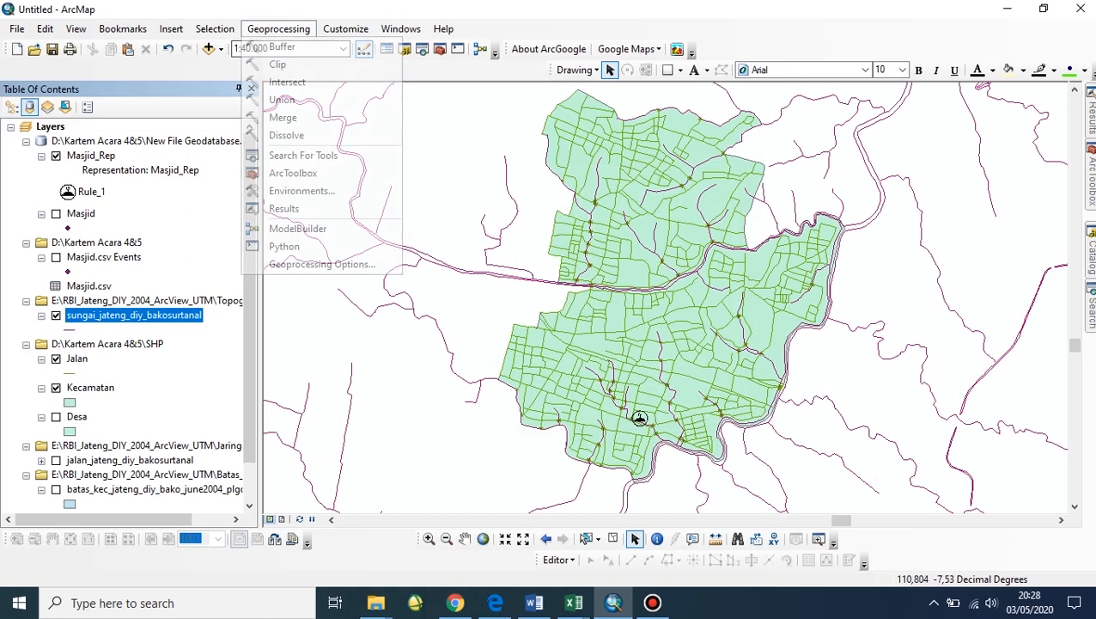
click(278, 64)
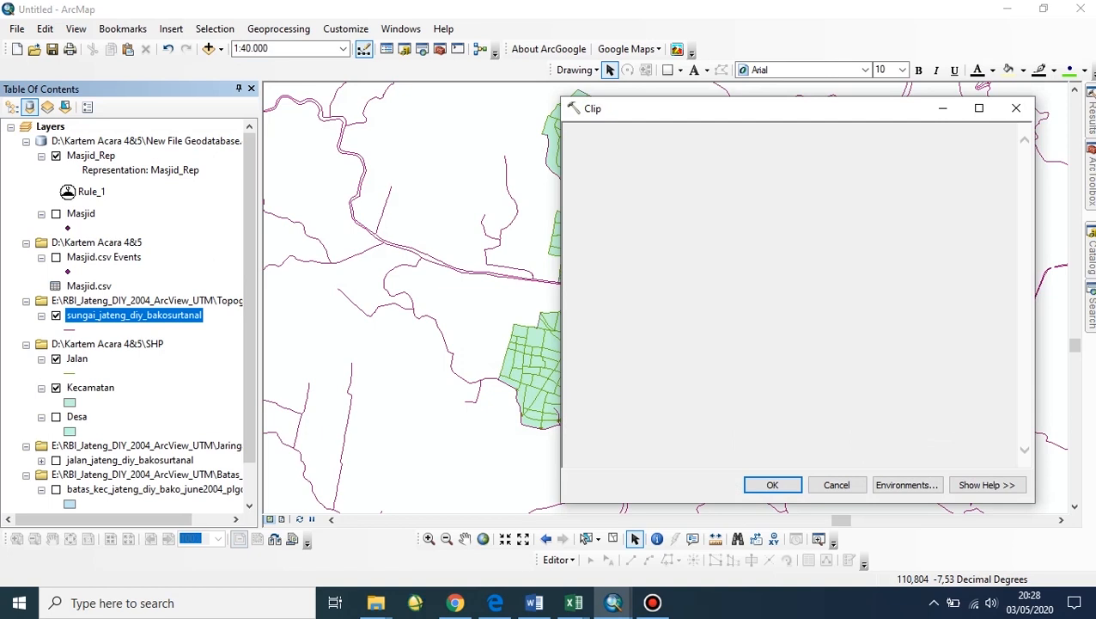
click(973, 154)
key(Down)
key(Down)
key(Down)
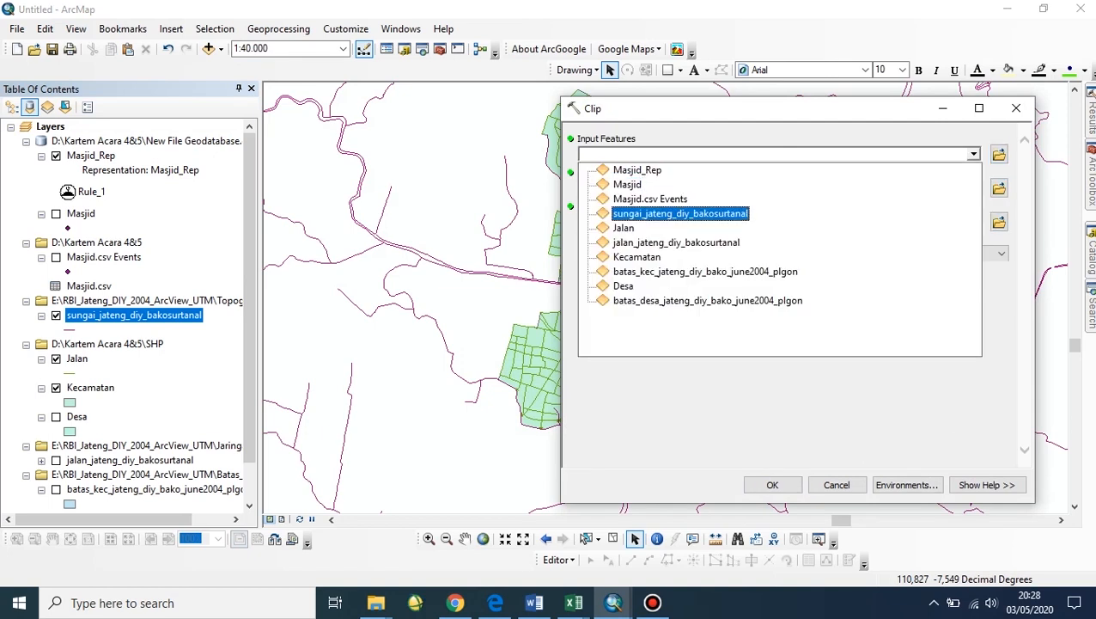
key(Down)
key(Up)
key(Return)
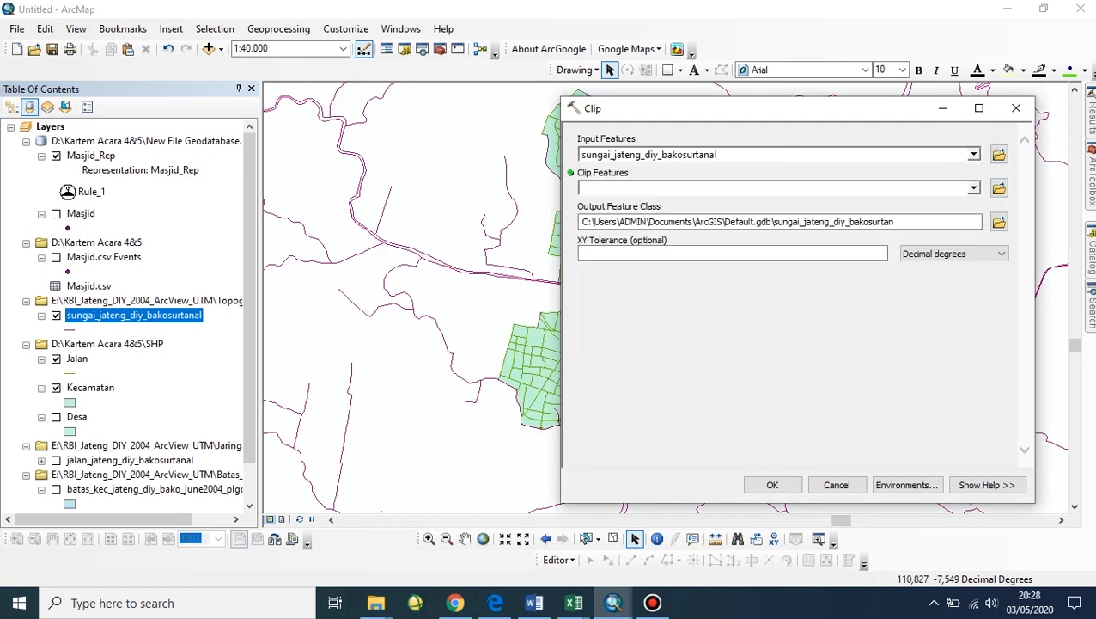
Step: Set Kecamatan as the clip features, name the output Sungai in the SHP folder and run the clip
key(Tab)
key(alt+Down)
key(Down)
key(Down)
key(Down)
key(Down)
key(Down)
key(Down)
key(Return)
key(space)
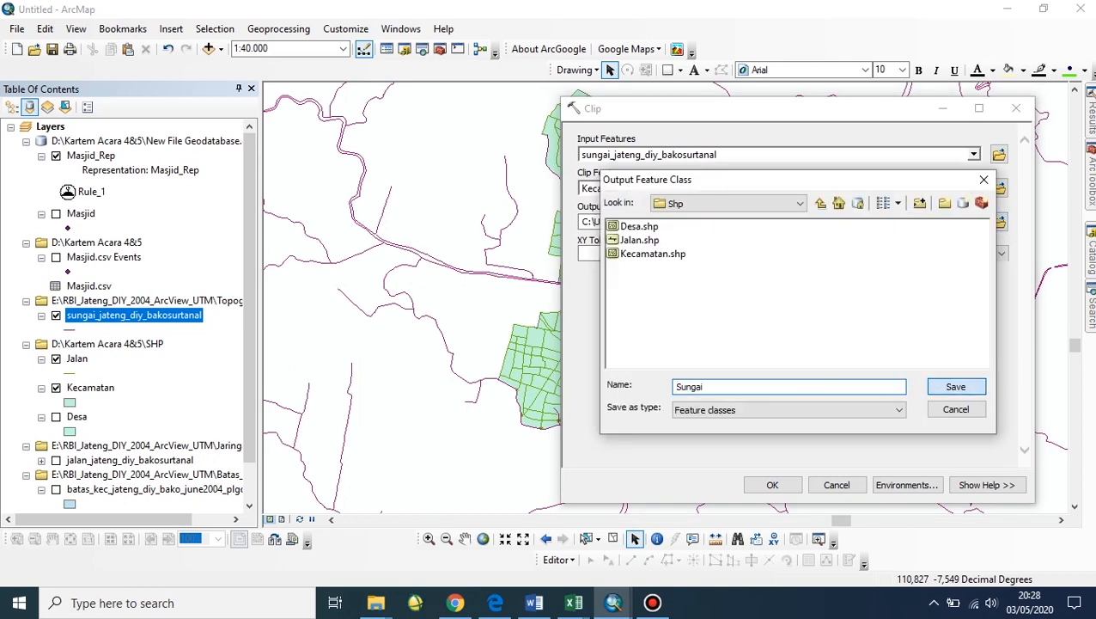
key(Return)
key(Return)
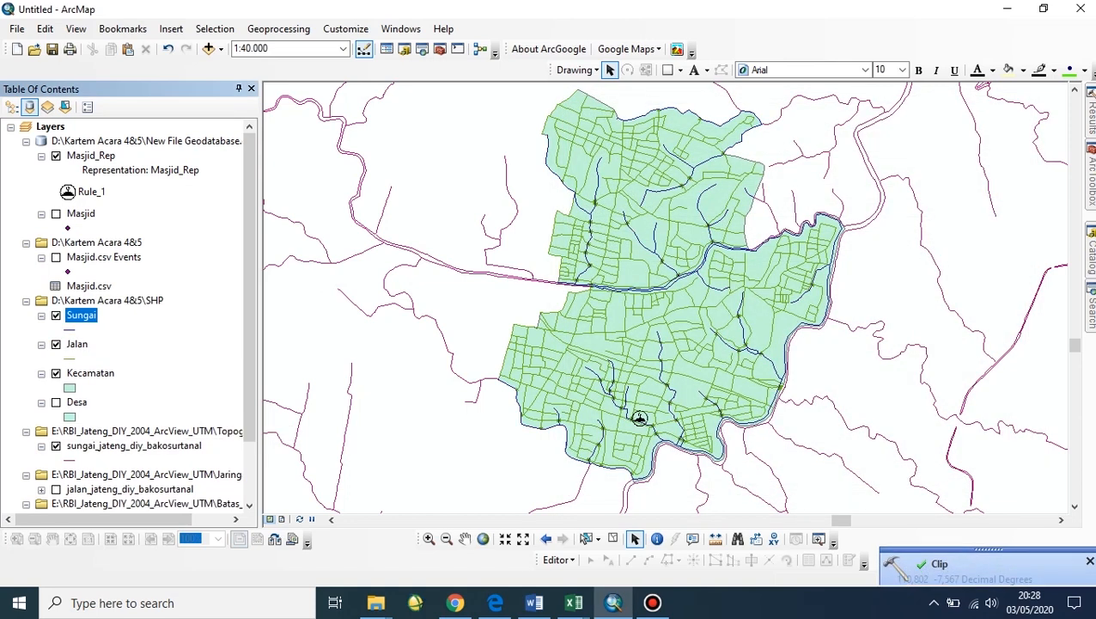
Step: Hide the sungai_jateng_diy_bakosurtanal source layer and collapse its folder group in the layer list
click(55, 445)
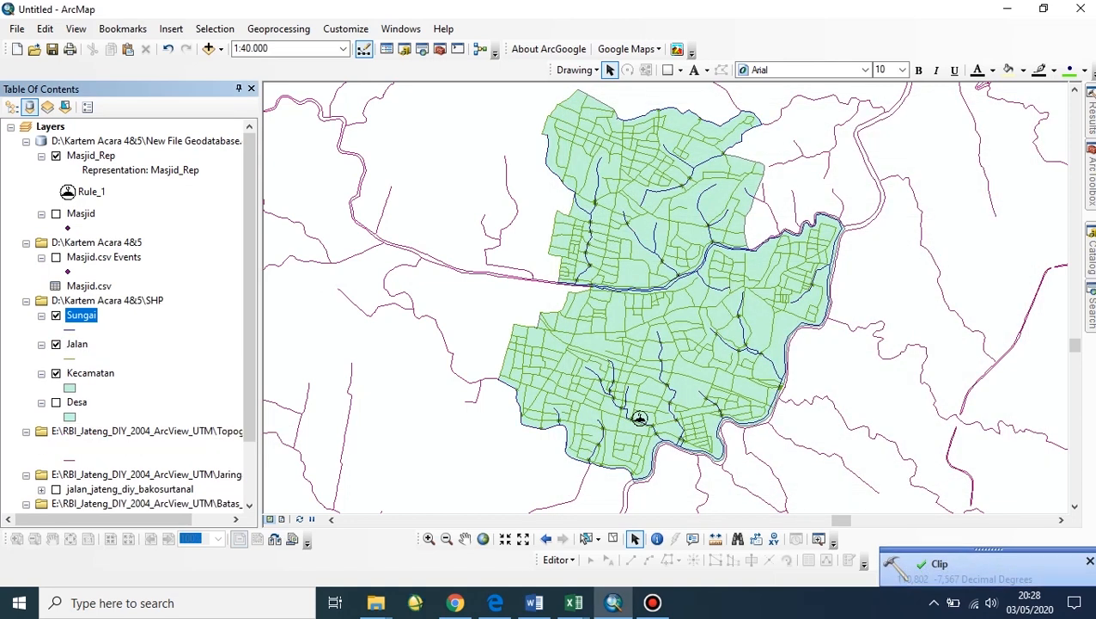
click(26, 431)
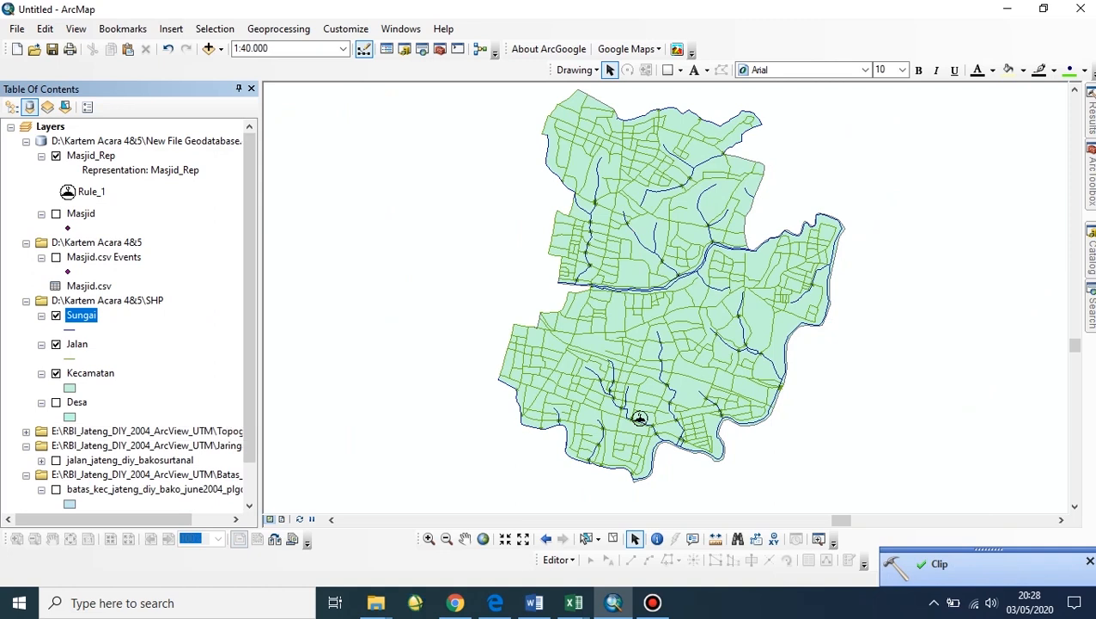
click(77, 343)
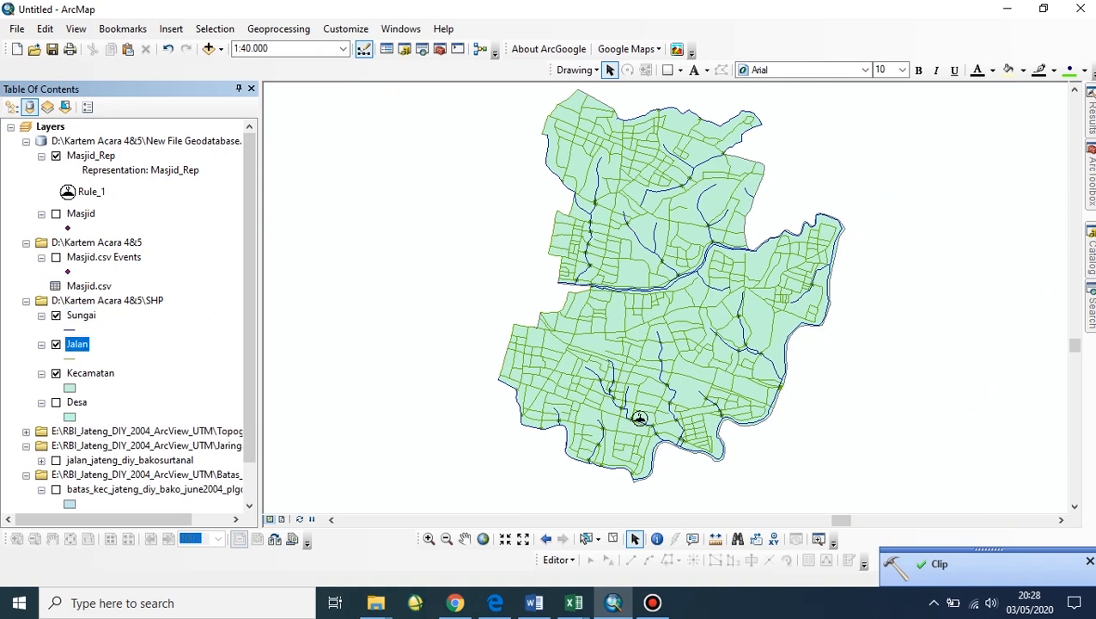
key(Right)
key(Up)
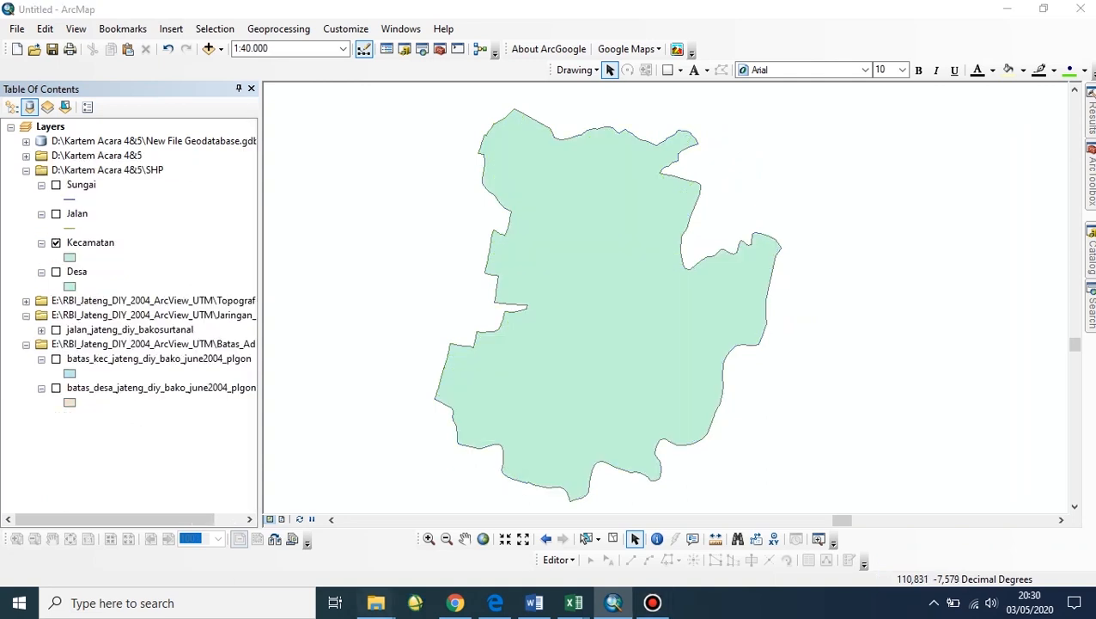
Step: Open Kecamatan.dbf from the SHP folder of Kartem Acara 4&5 in Excel
mouse_move(375, 602)
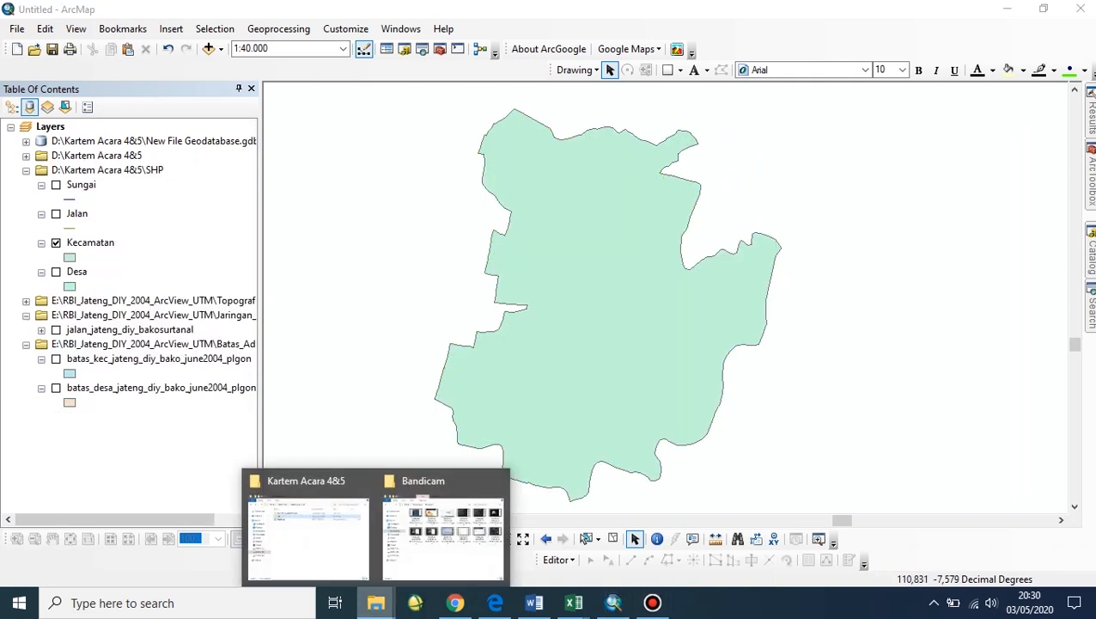
click(305, 529)
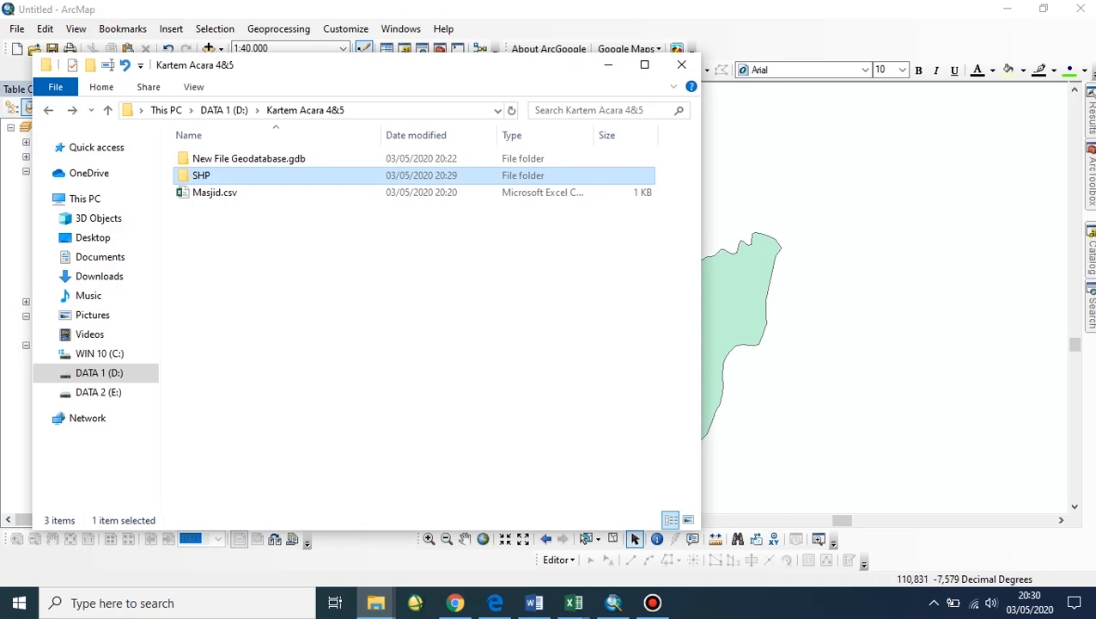
key(Return)
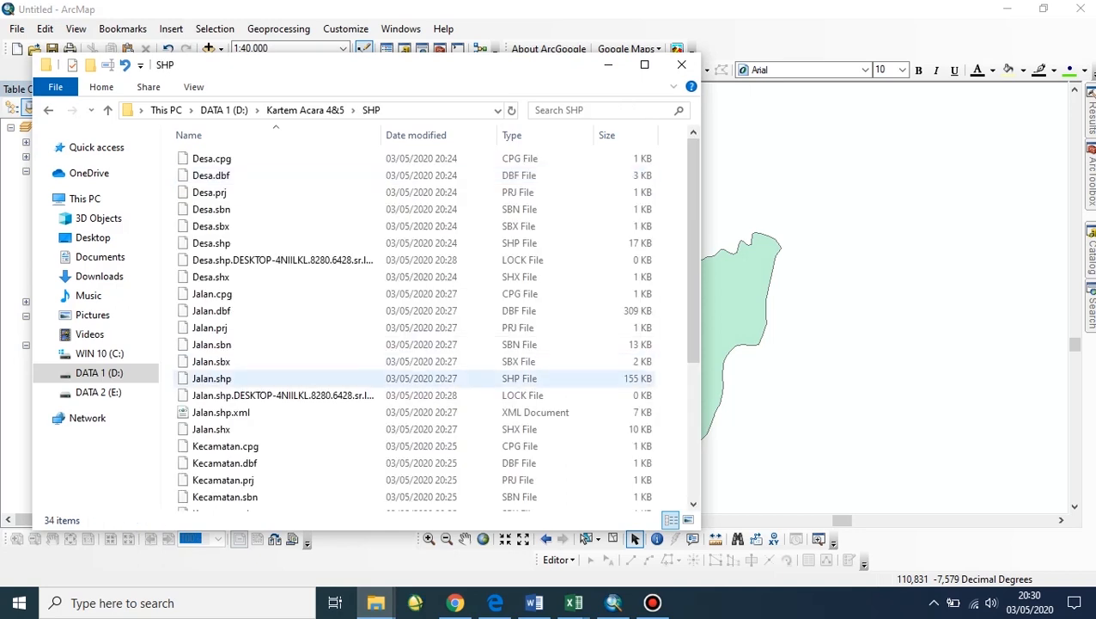
scroll(375, 391, down, 2)
drag(378, 366, 575, 556)
drag(574, 556, 575, 556)
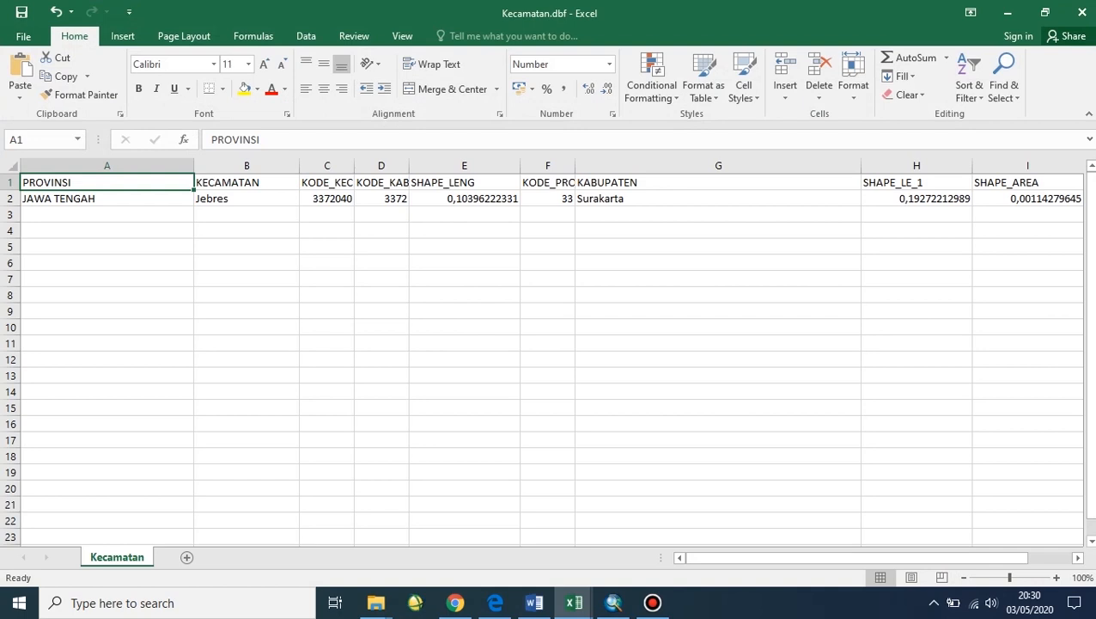
Step: Clear the headers and values of the KODE_KEC through SHAPE_AREA columns, keeping only PROVINSI and KECAMATAN
drag(327, 182, 860, 200)
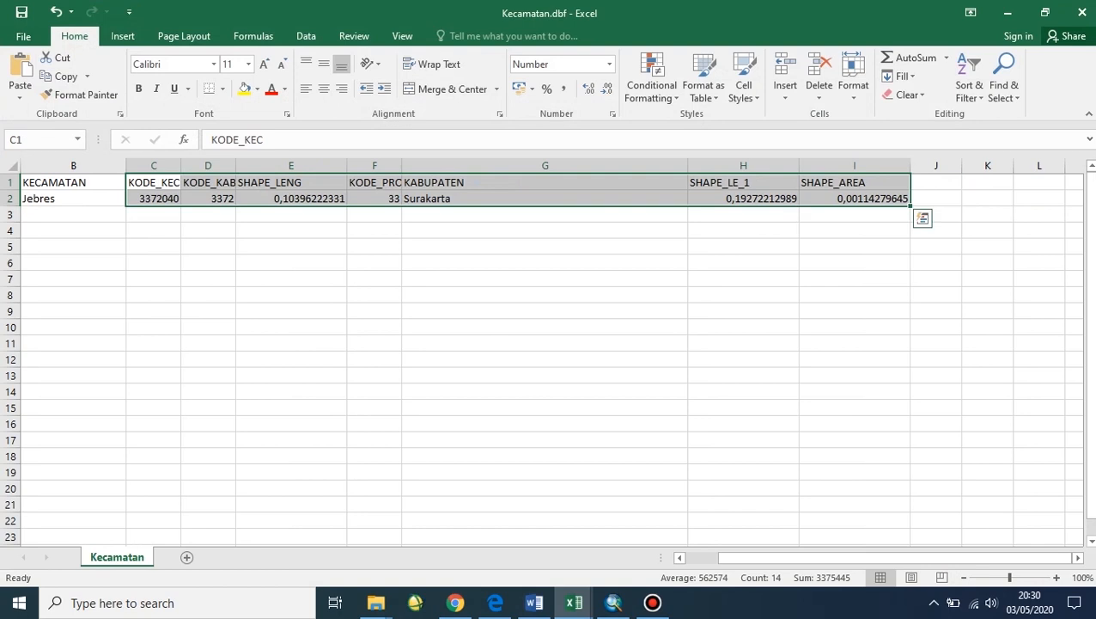
key(Delete)
drag(854, 556, 825, 556)
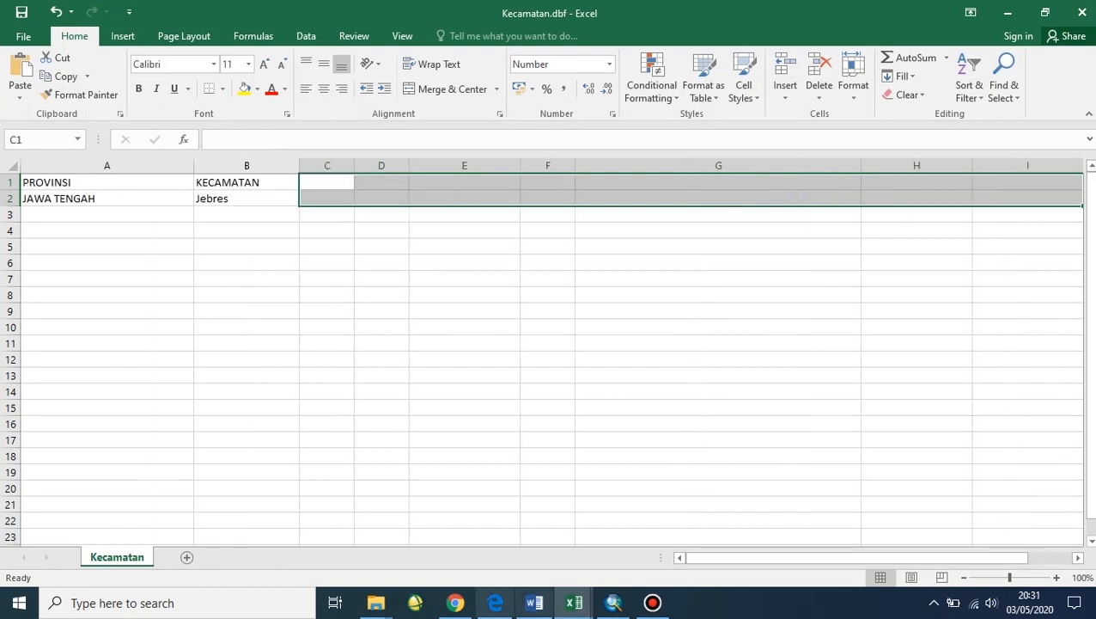
Step: Consult the worship-place table in the Kecamatan Jebres PDF in Edge and enter the Excel headers Masjid, Mushola, Gereja, Vihara and Pura in C1:G1
click(495, 602)
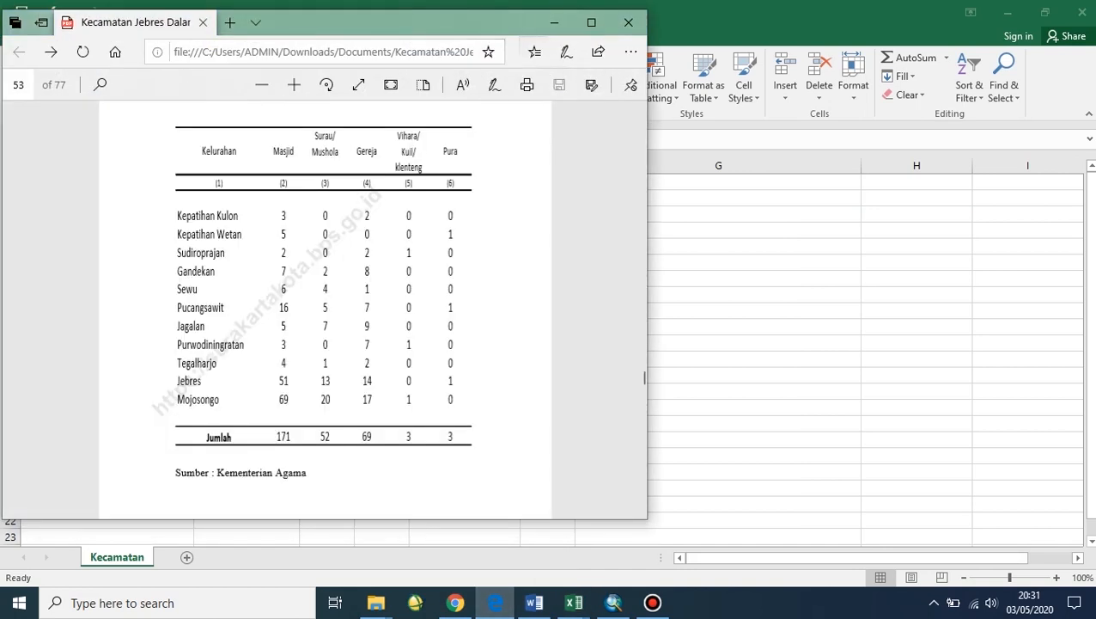
key(alt+Tab)
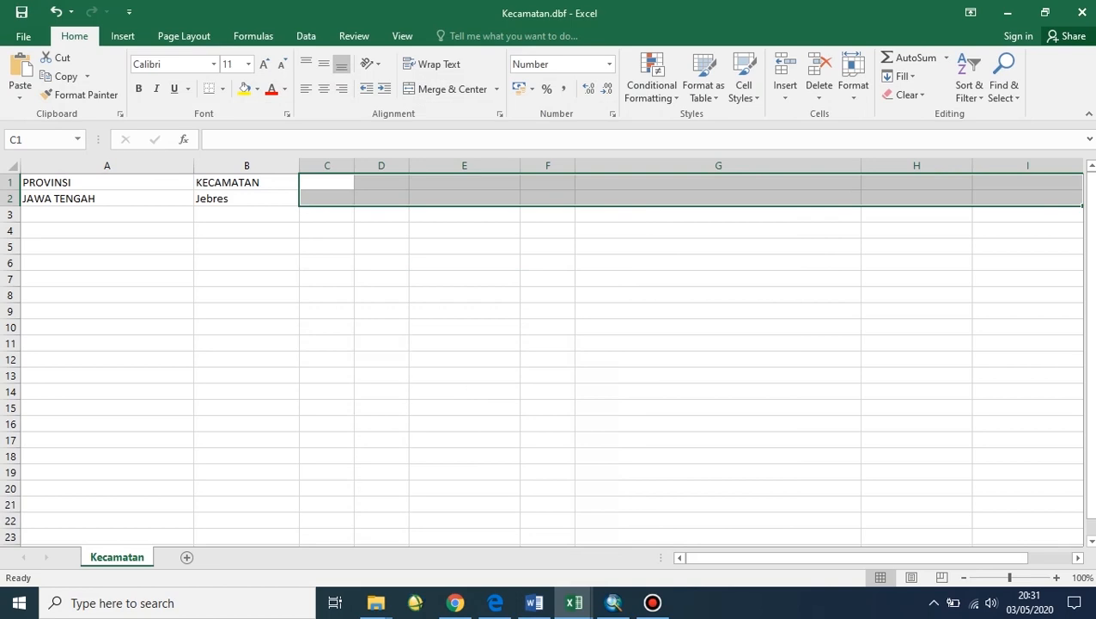
text(Masjid)
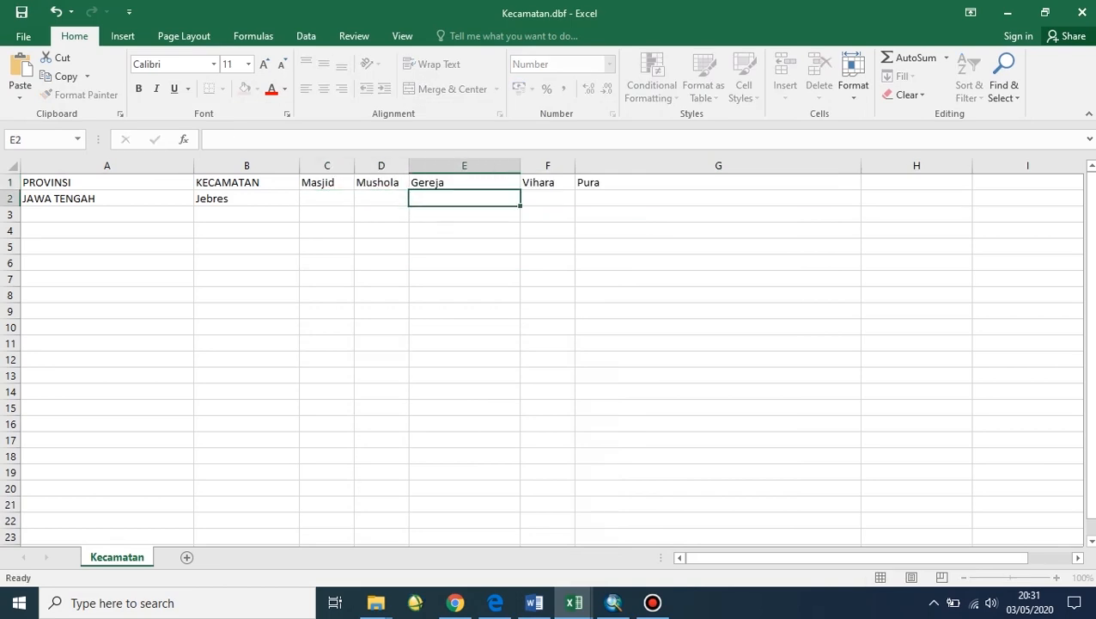
Step: Narrow the Gereja and Pura columns and place the Edge window with the Kecamatan Jebres worship-place table beside the worksheet
drag(520, 165, 472, 165)
drag(812, 165, 578, 165)
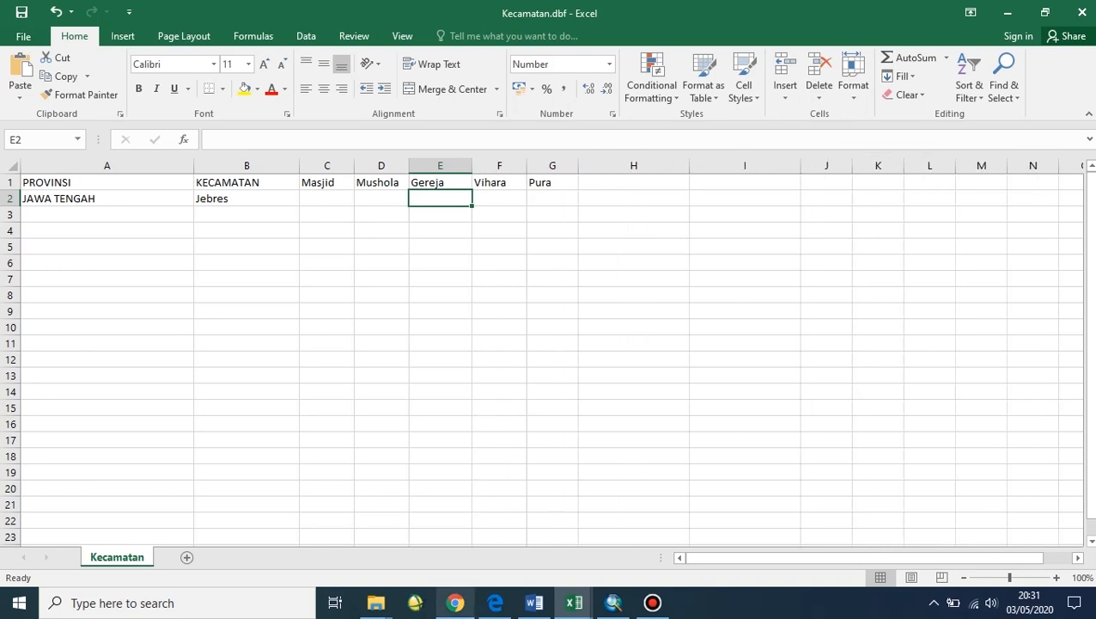
mouse_move(534, 602)
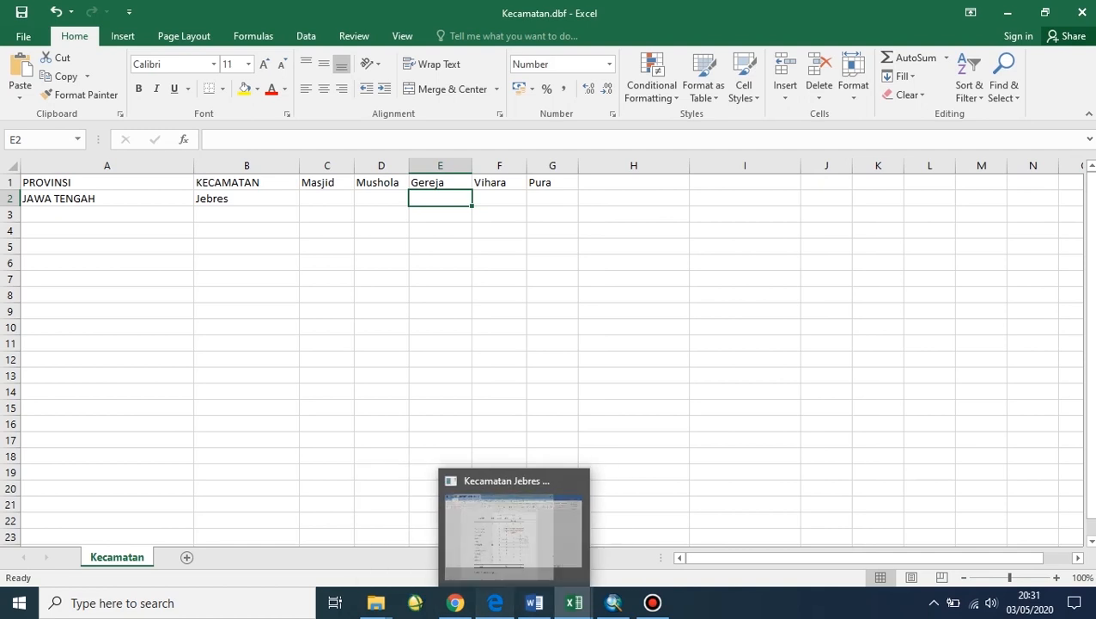
click(513, 528)
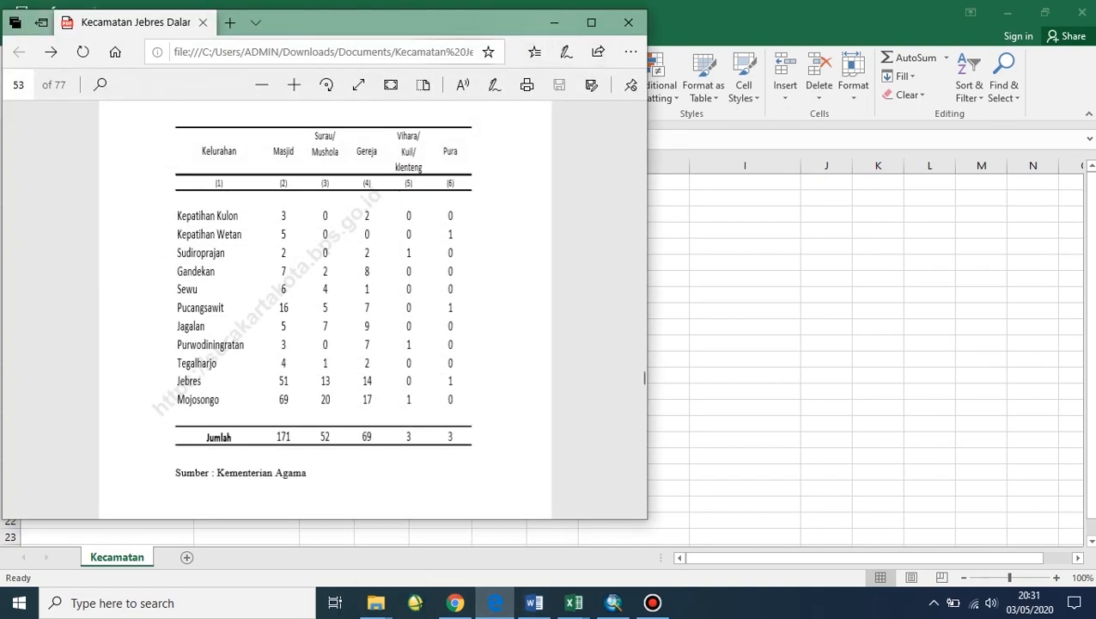
drag(458, 34, 1076, 33)
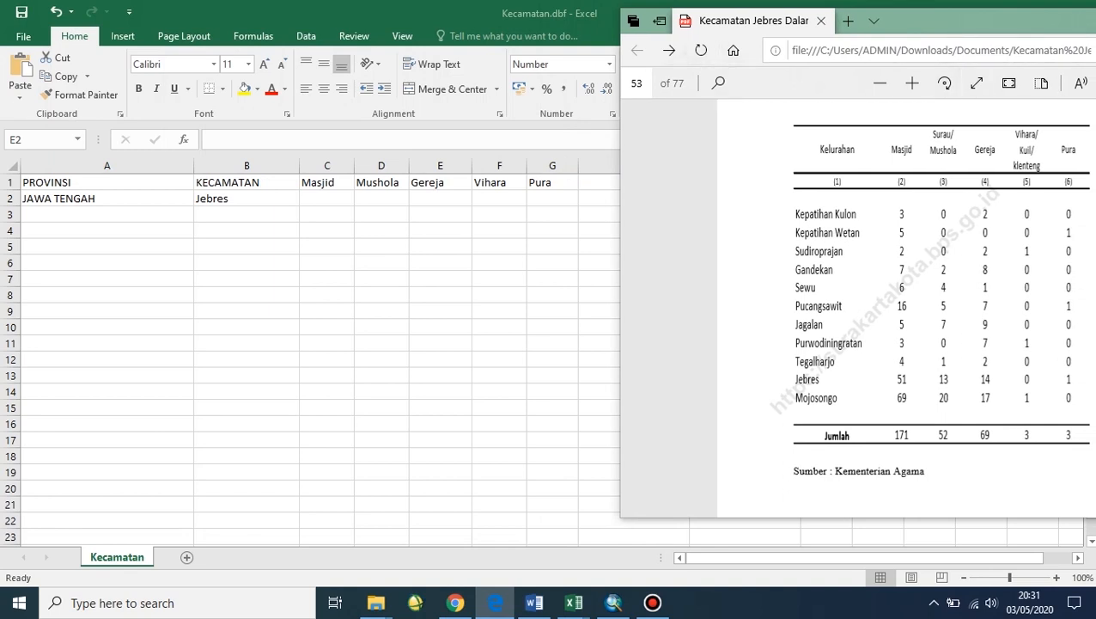
Step: Enter the Jebres totals in row 2 of the Excel sheet: Masjid 171, Mushola 52, Gereja 69, Vihara 3 and Pura 3
key(alt+Tab)
key(BackSpace)
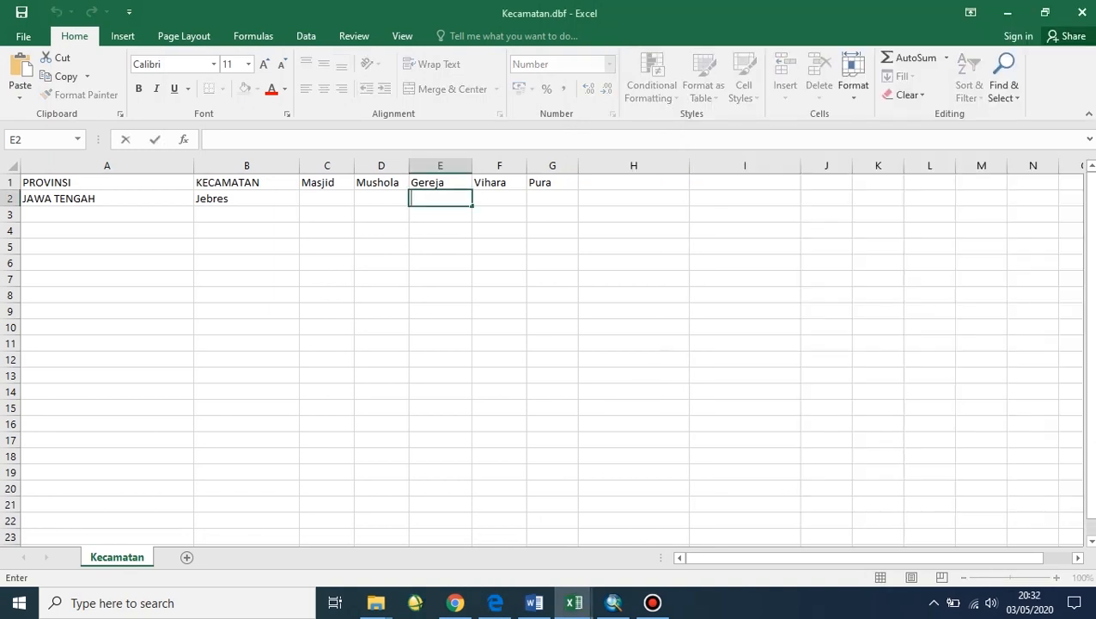
key(Left)
key(Left)
text(1)
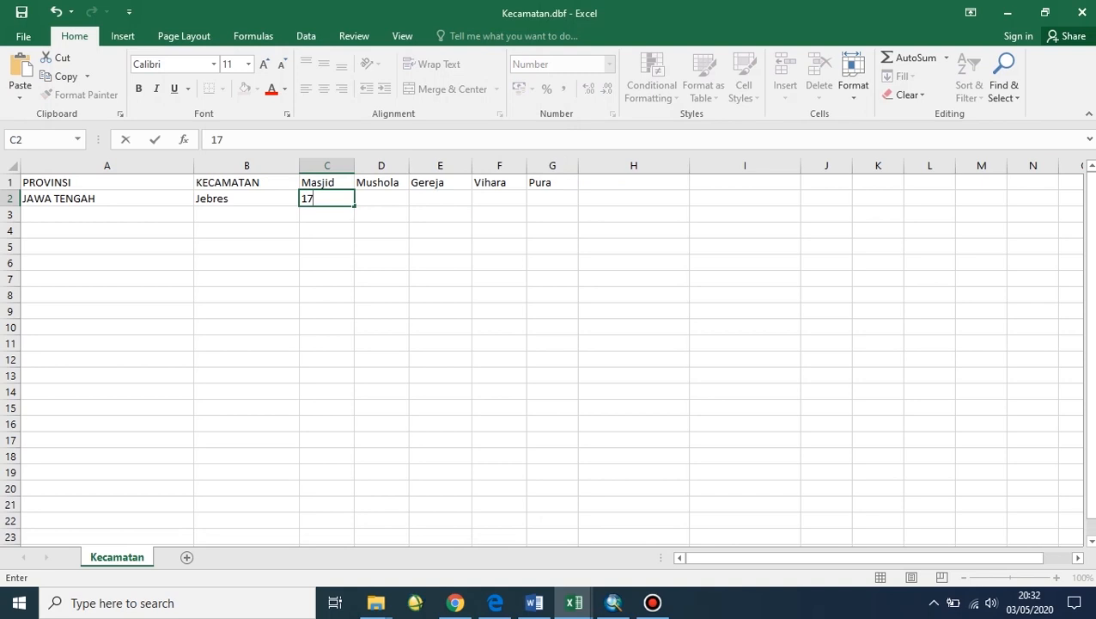
text(71)
key(Right)
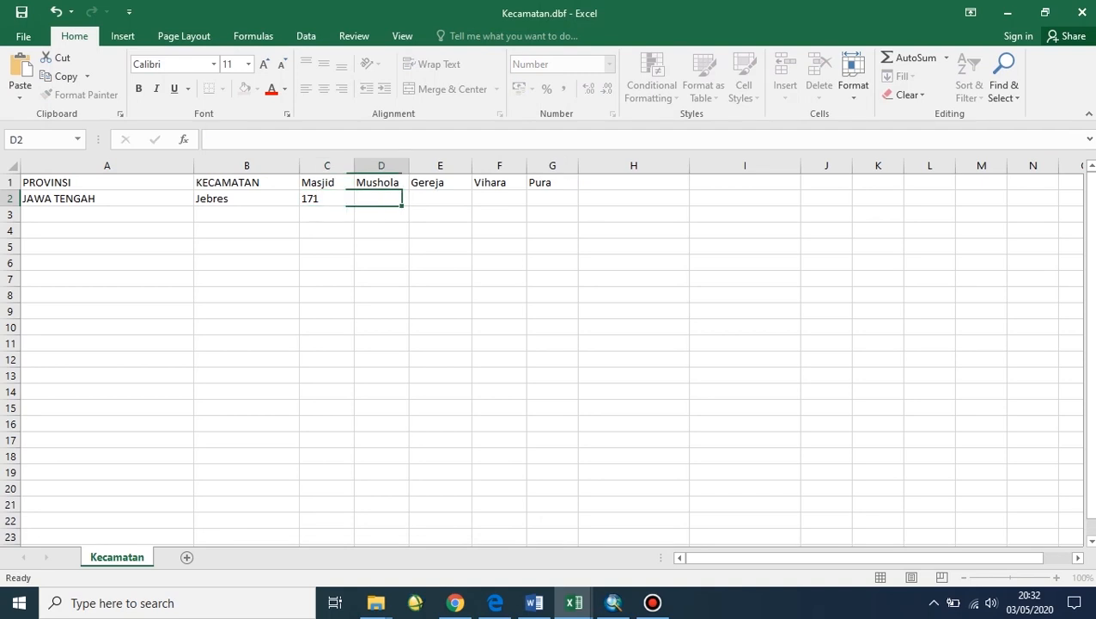
text(52)
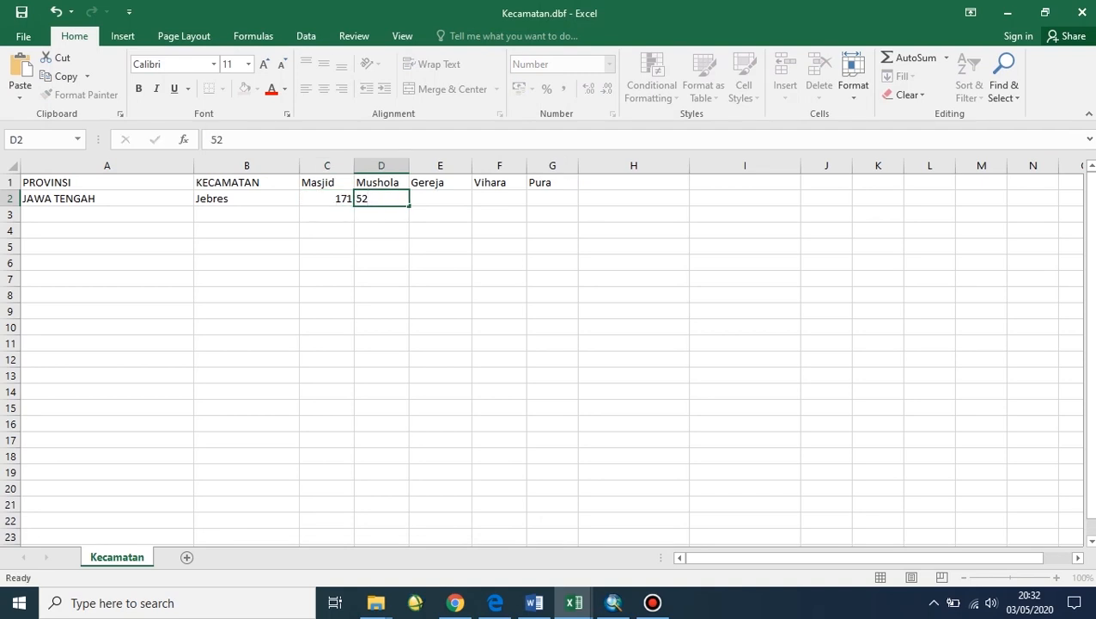
key(Right)
text(69)
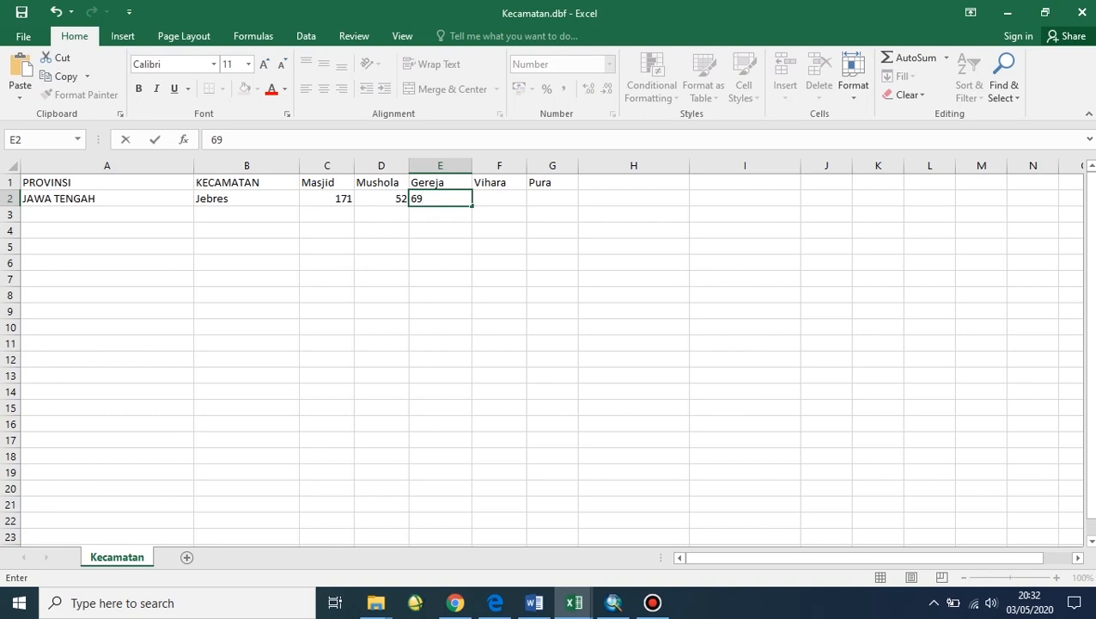
key(Right)
text(3)
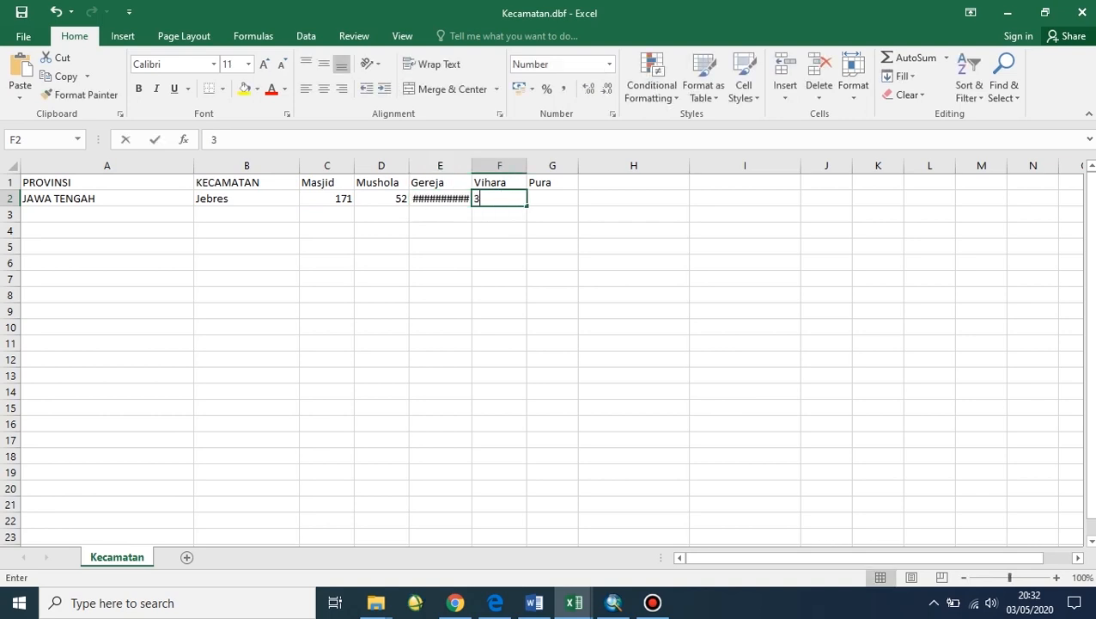
key(Right)
text(3)
Step: Set the number format of the Gereja value in E2 to General
key(Left)
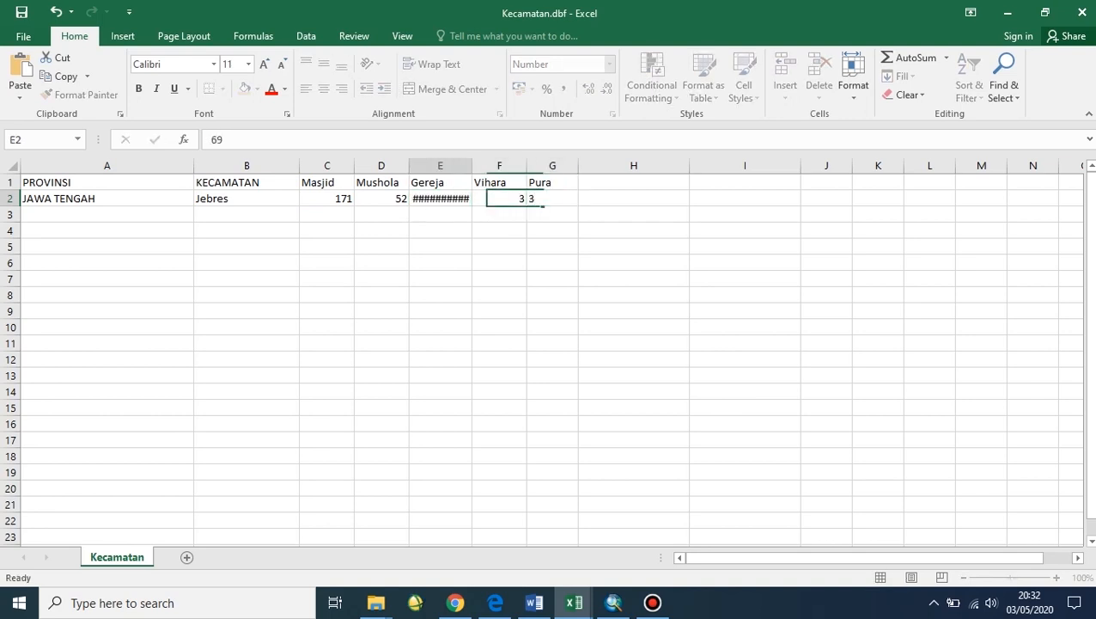
key(Left)
click(609, 65)
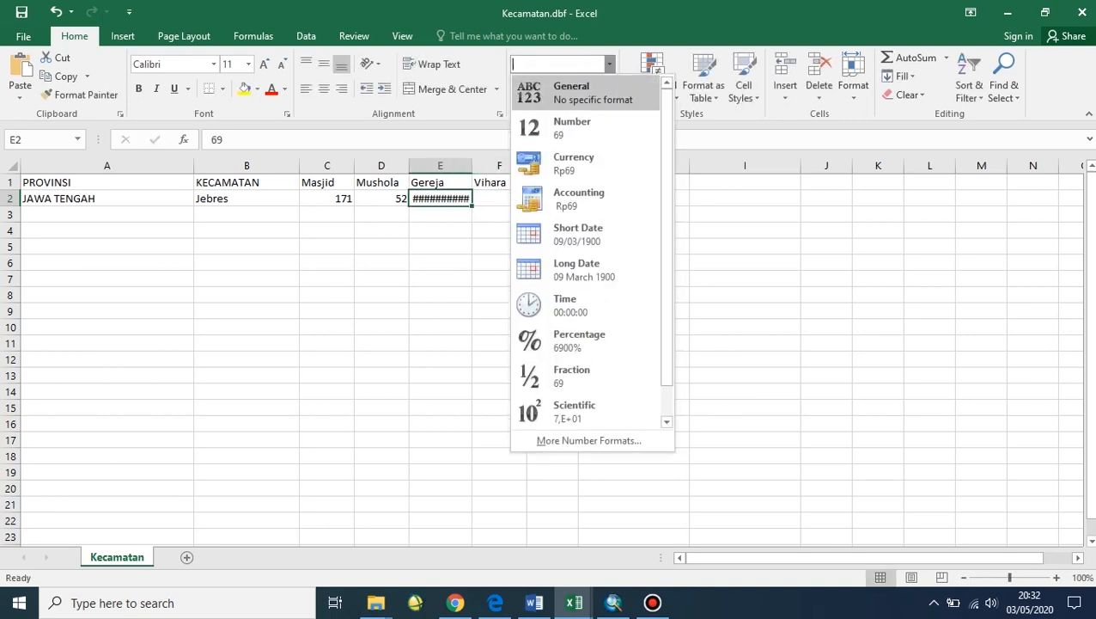
click(587, 92)
click(499, 214)
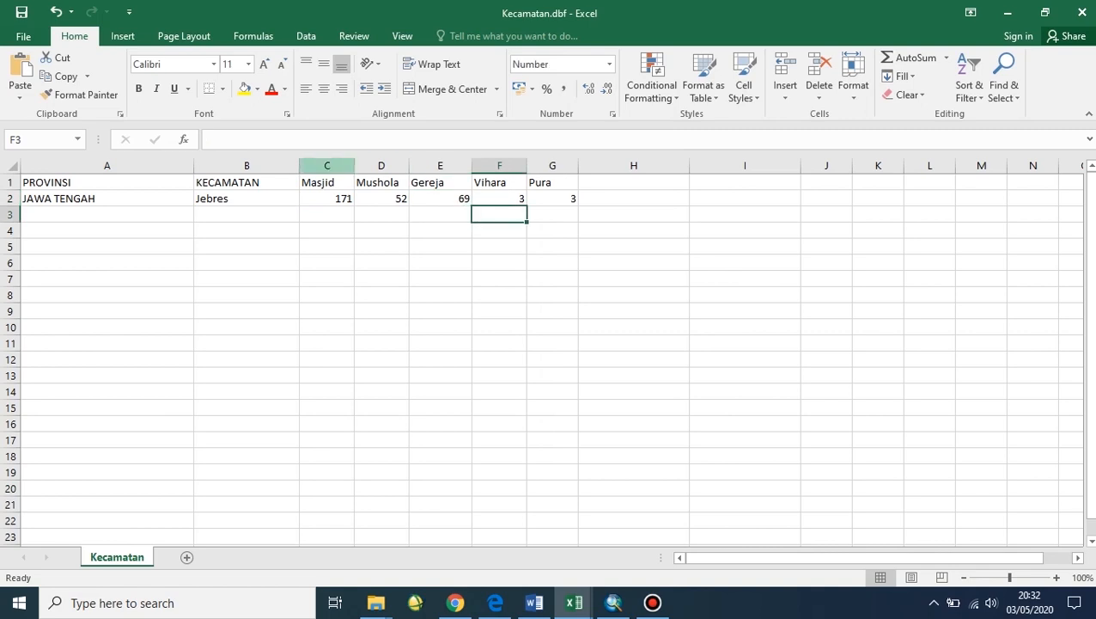
Step: Save the table as a comma-delimited CSV named Sederhana in the Kartem Acara 4&5 folder, keeping the CSV format
click(23, 36)
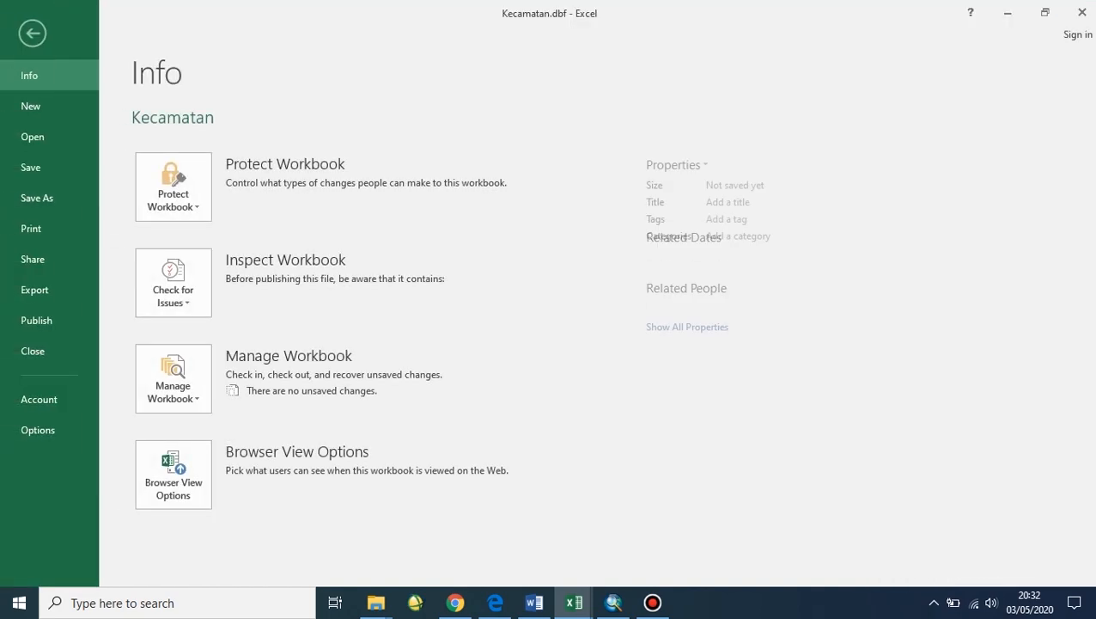
click(37, 198)
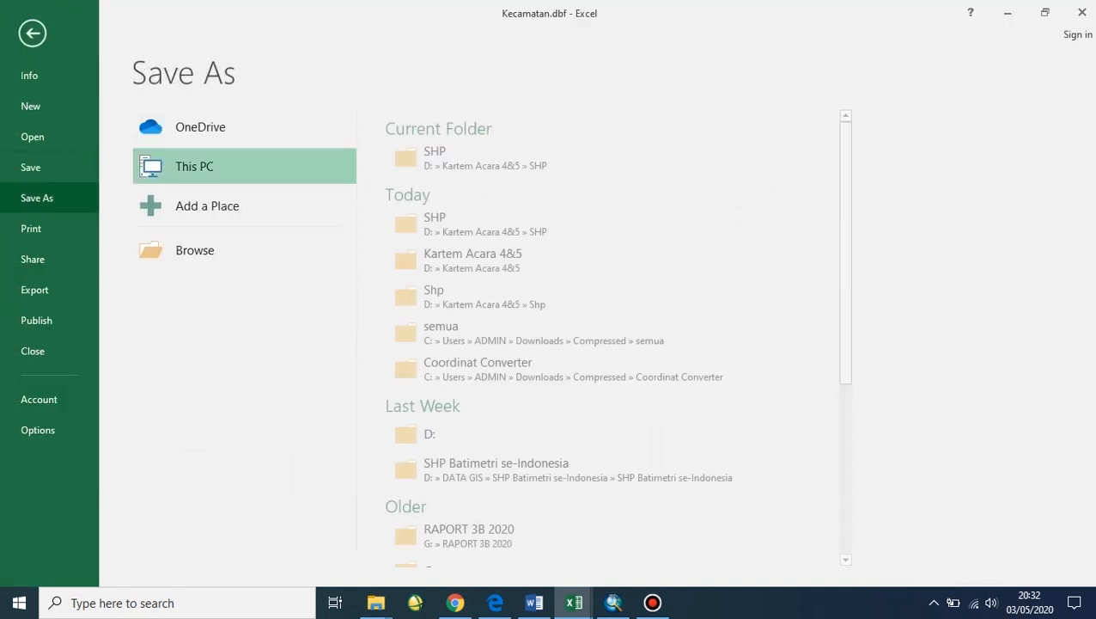
click(602, 259)
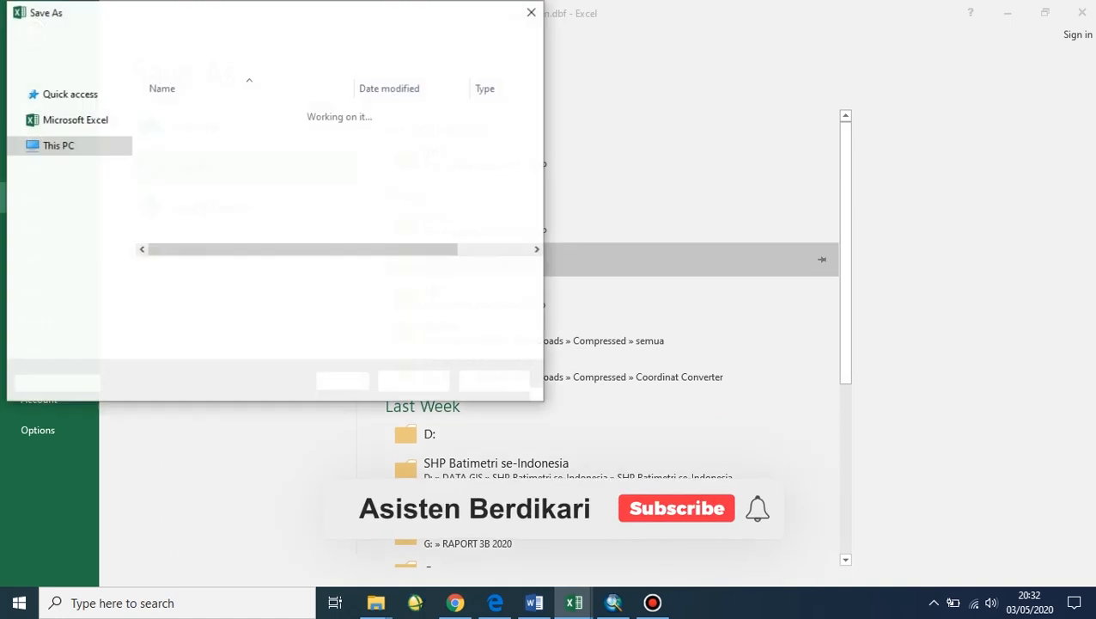
click(323, 295)
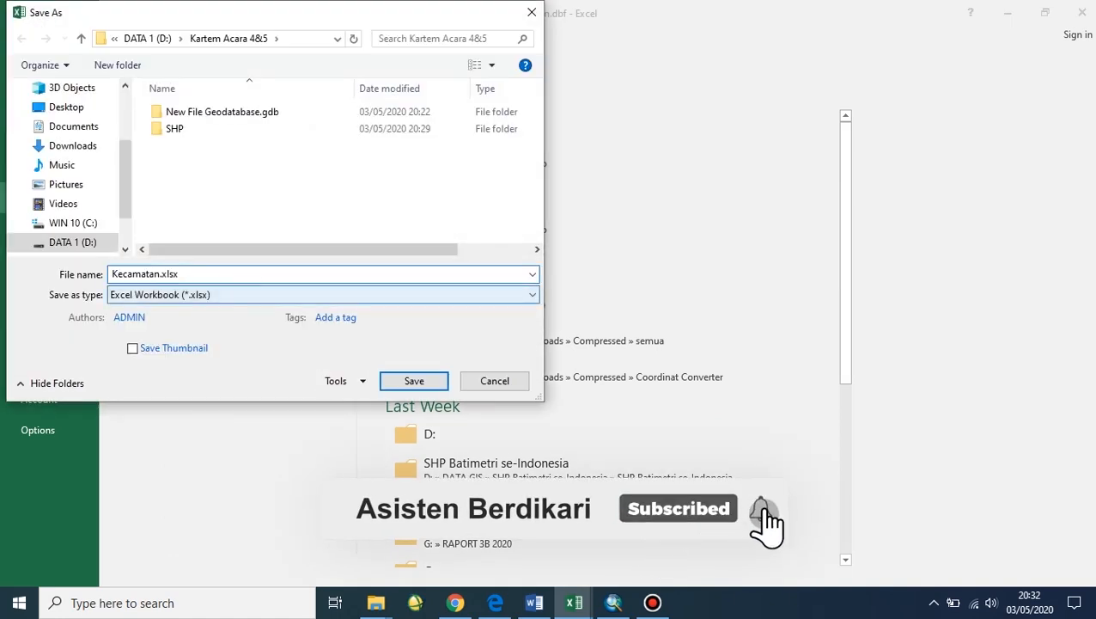
click(182, 177)
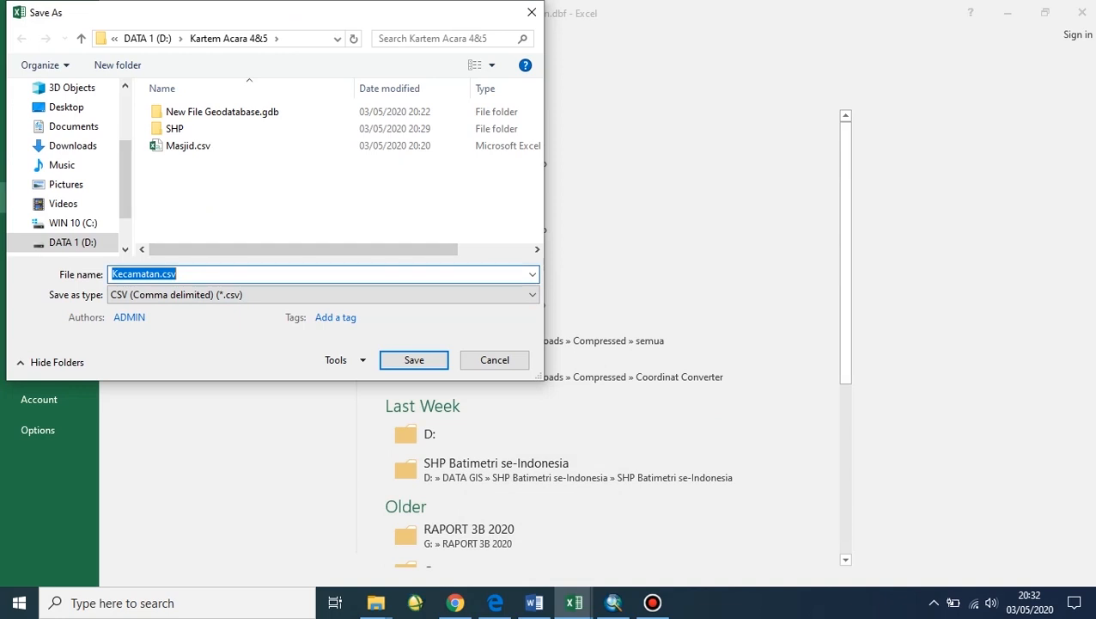
text(Sederhana)
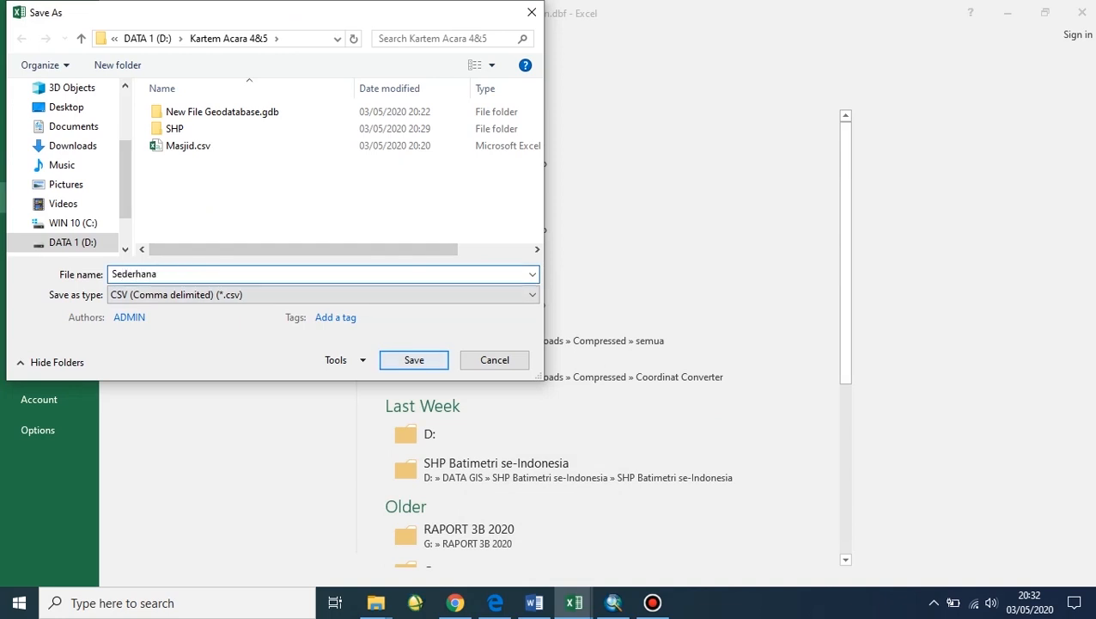
key(Return)
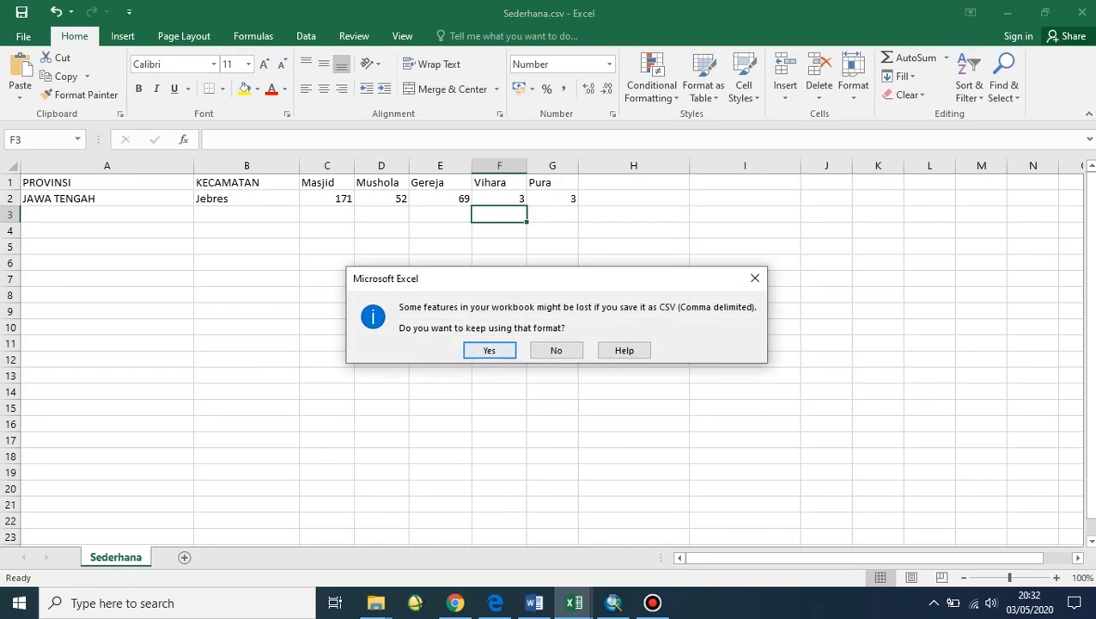
key(Return)
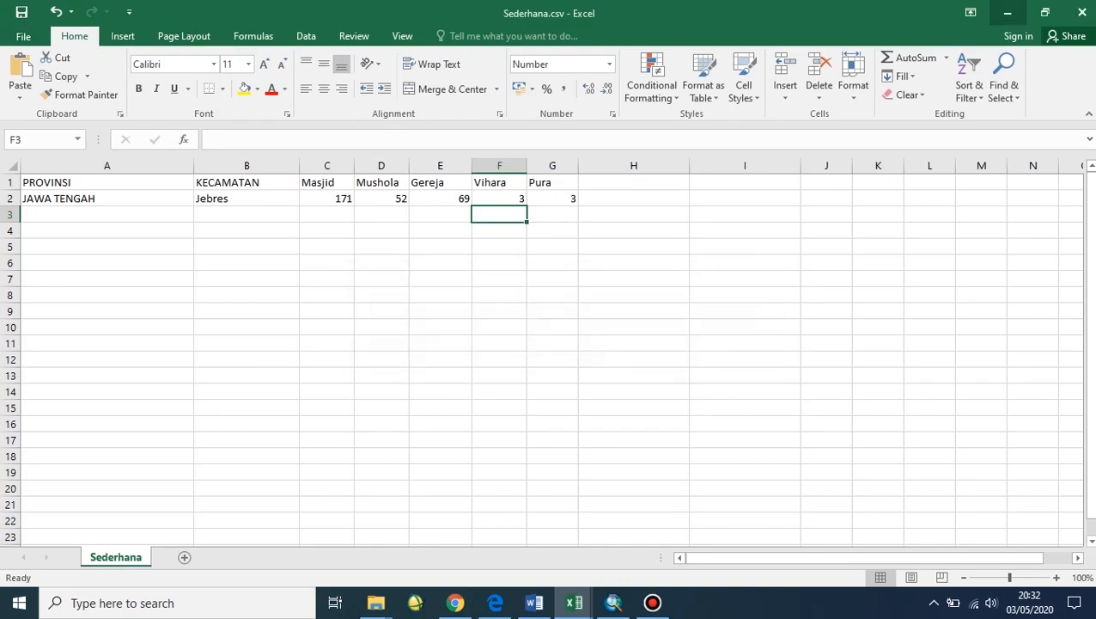
Step: Minimize the Excel workbooks, the PDF and the SHP folder window to return to ArcMap
click(1007, 12)
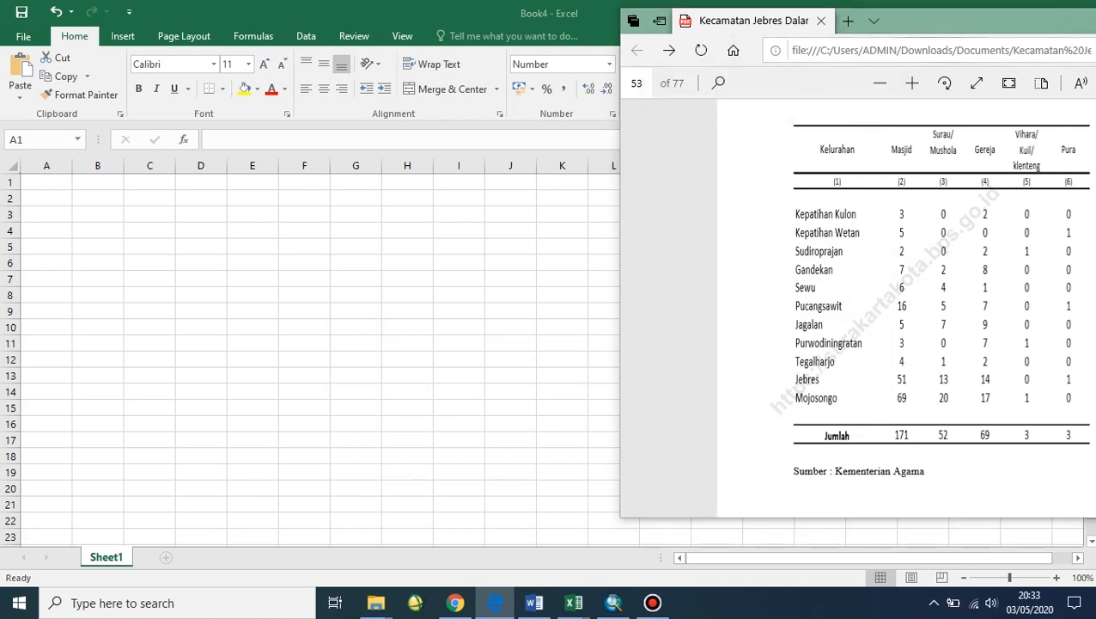
drag(930, 23, 574, 103)
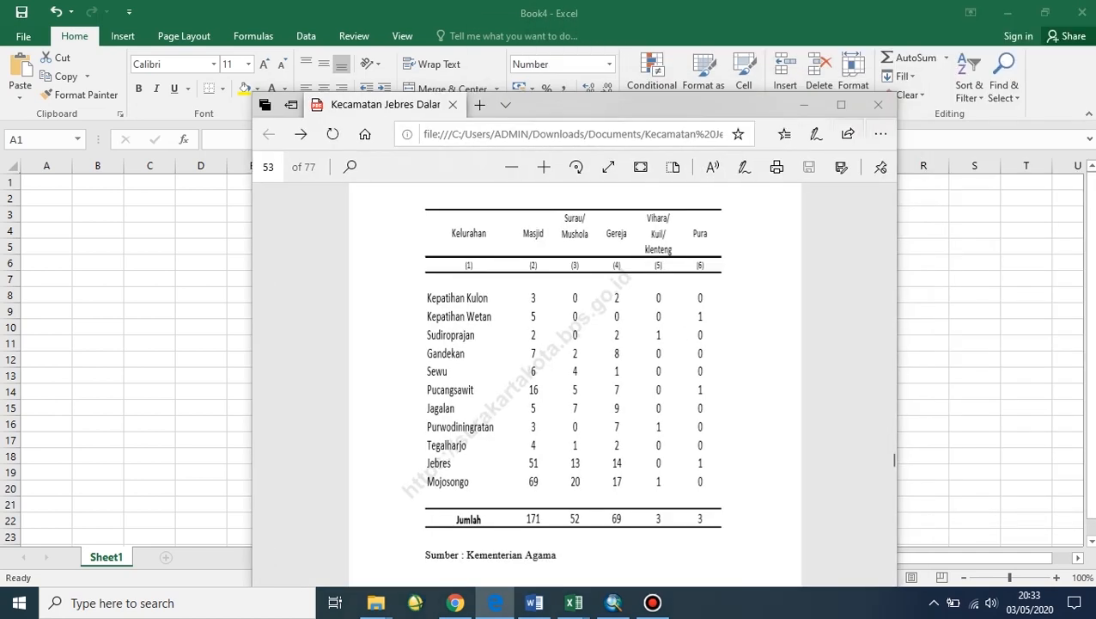
click(804, 104)
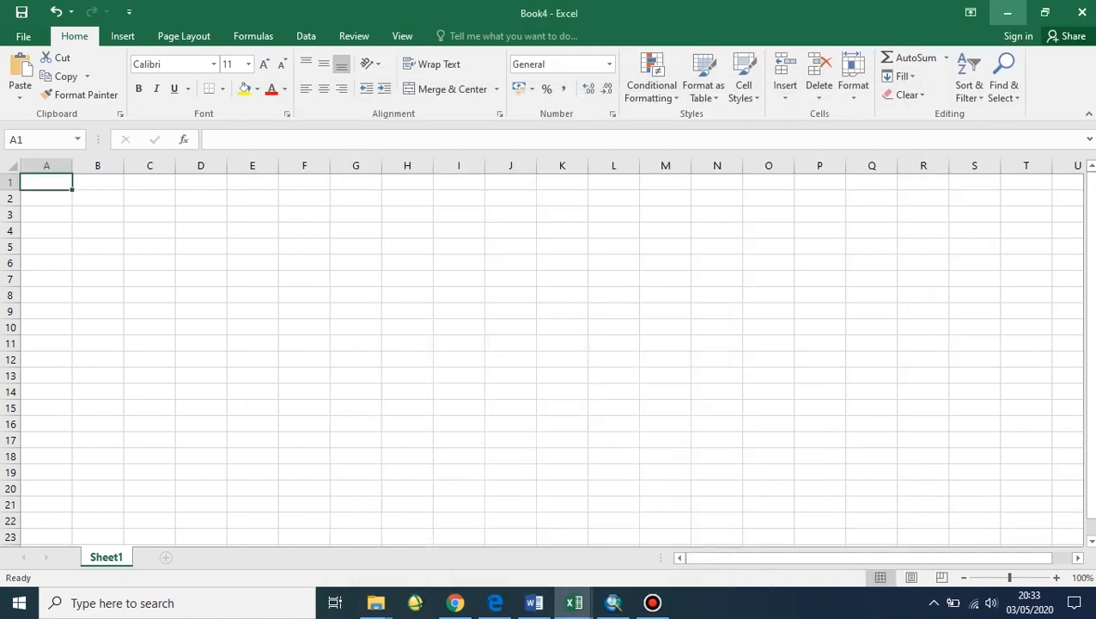
click(1007, 12)
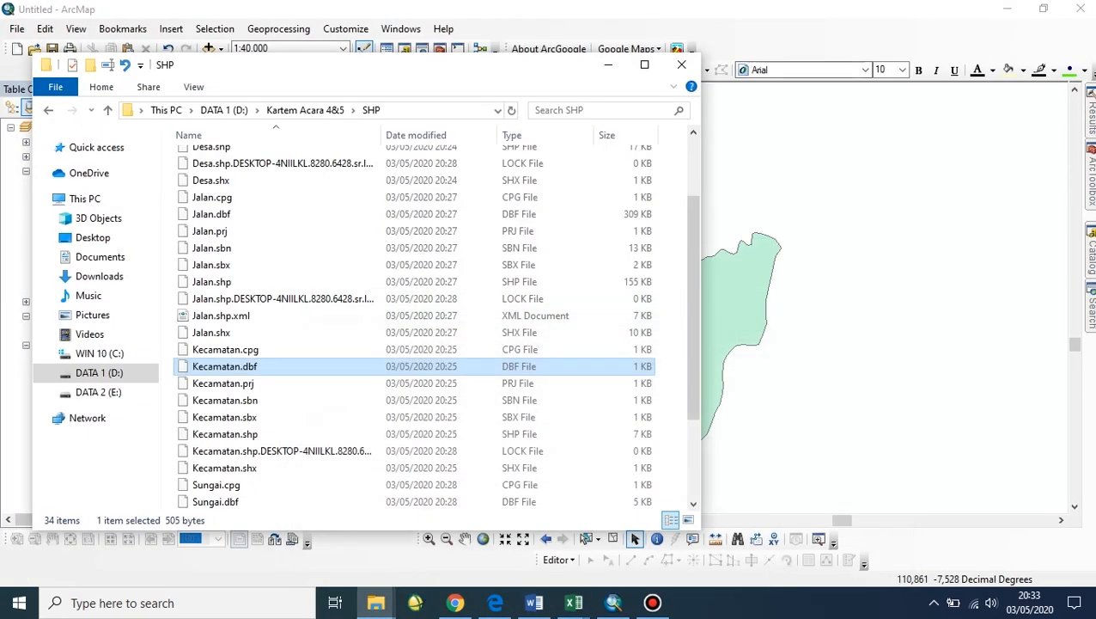
click(607, 65)
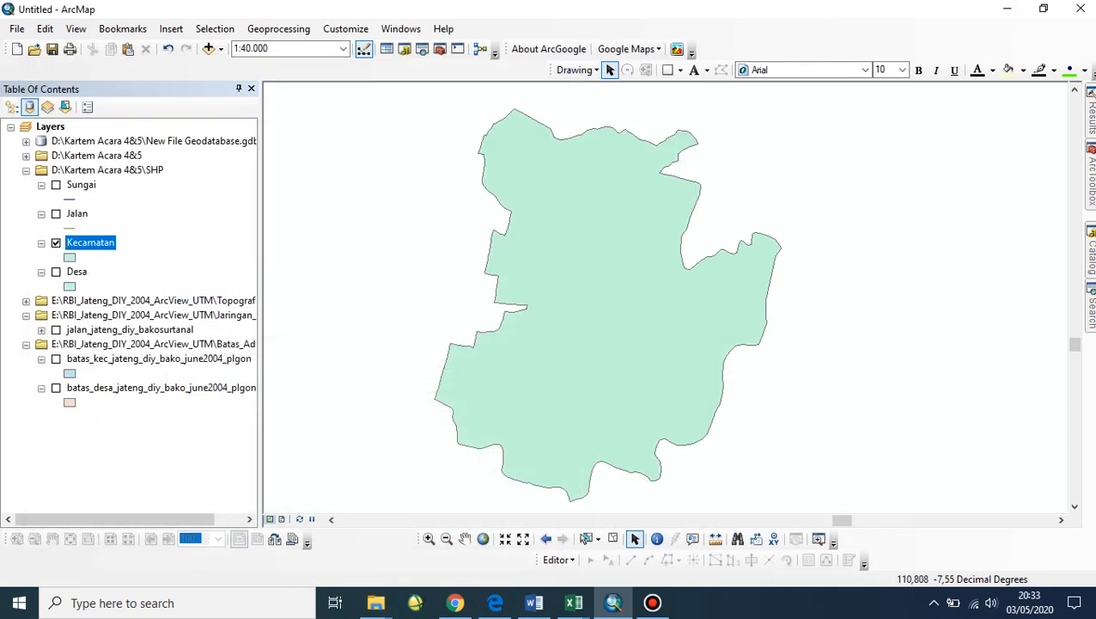
Step: Start an attribute-table join on the Kecamatan layer and load Sederhana.csv from D:\Kartem Acara 4&5 as the join table
right_click(91, 240)
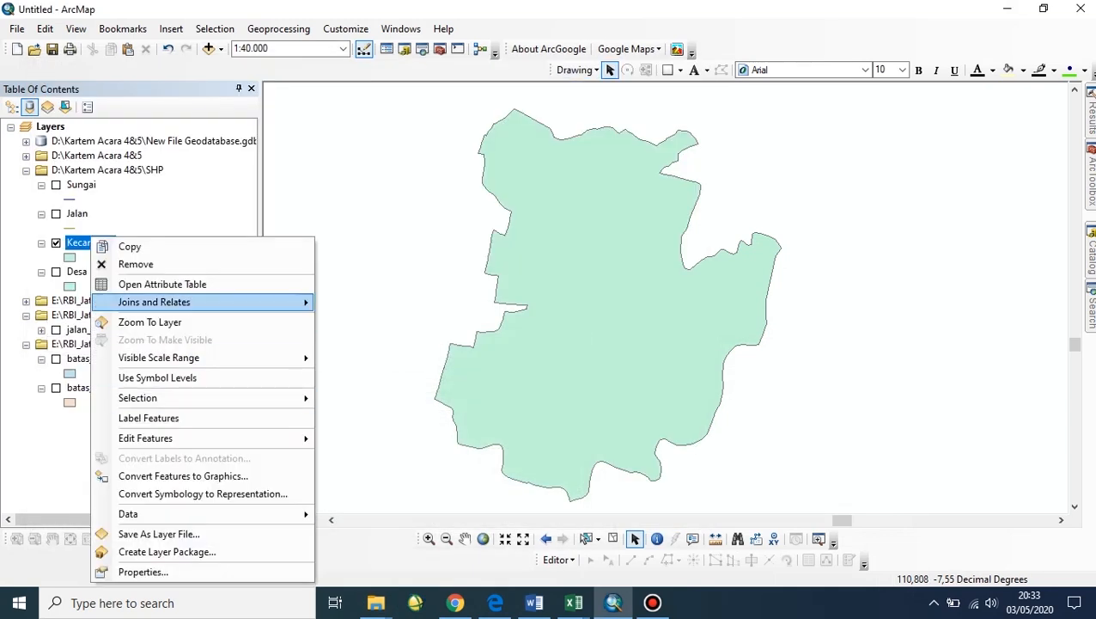
mouse_move(258, 302)
click(352, 304)
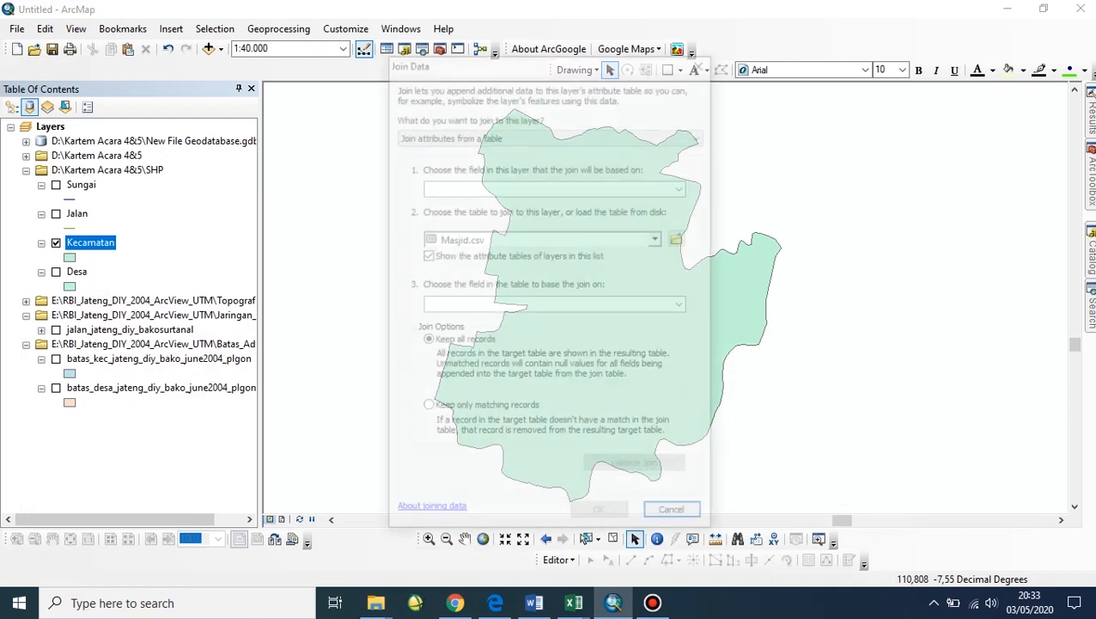
click(678, 238)
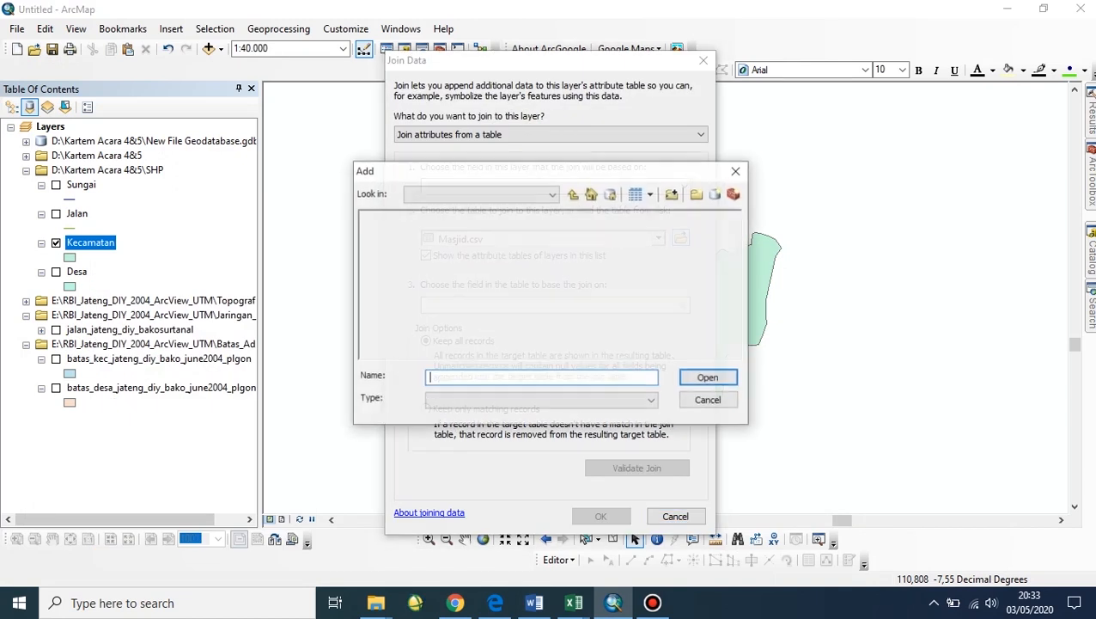
click(553, 194)
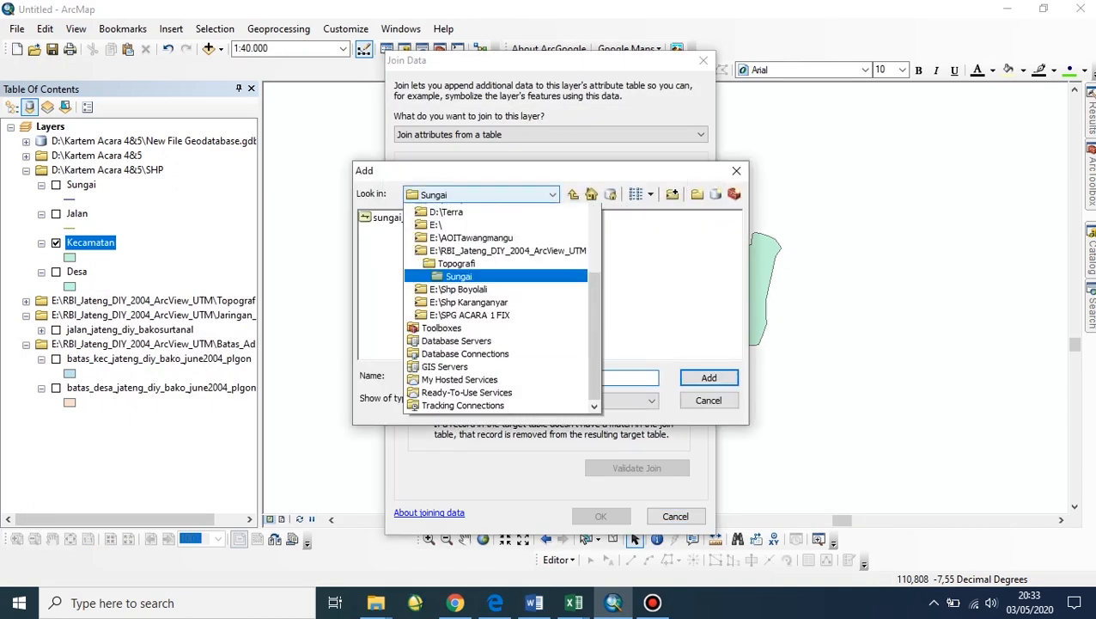
scroll(498, 309, up, 4)
scroll(498, 309, up, 3)
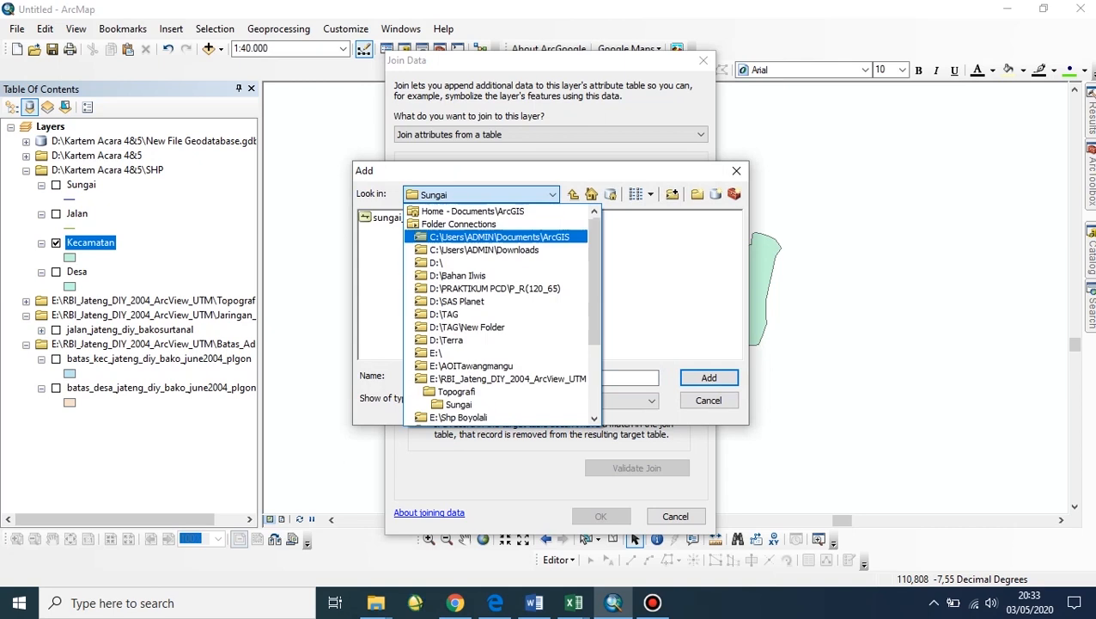
click(464, 260)
click(620, 245)
double_click(620, 245)
click(404, 258)
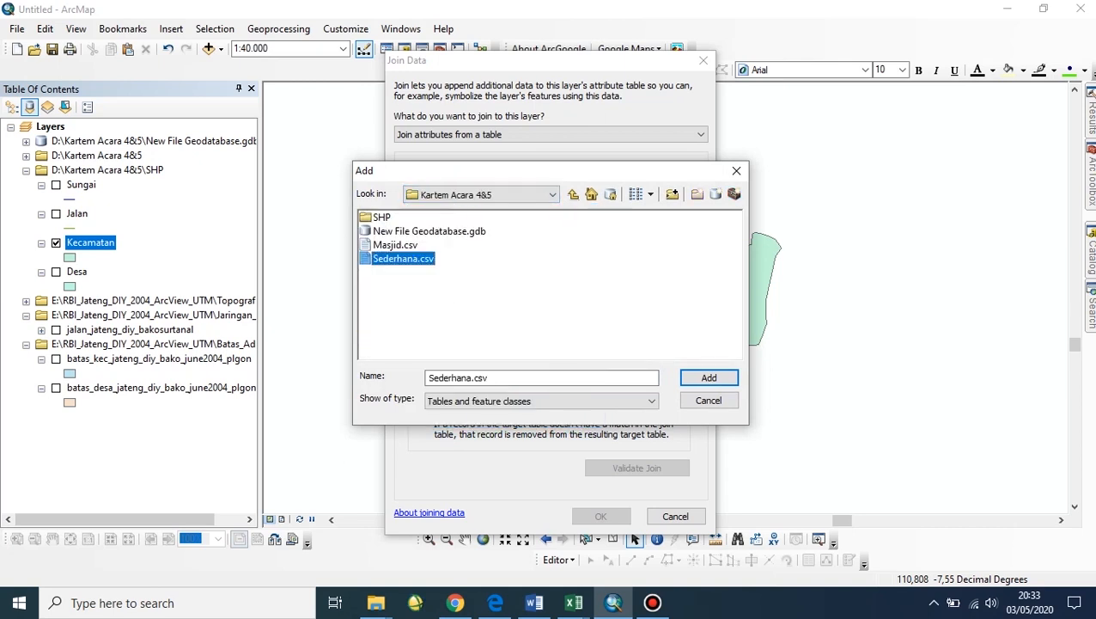
click(709, 377)
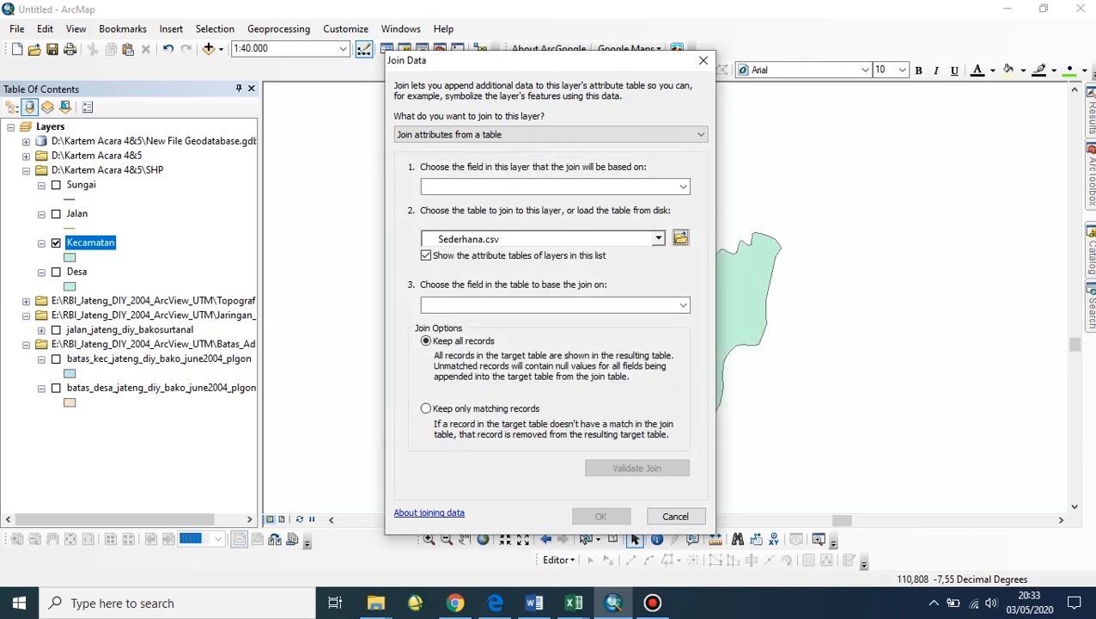
Step: Base the join on the KECAMATAN field in both the layer and Sederhana.csv, keep all records, and run it
click(683, 187)
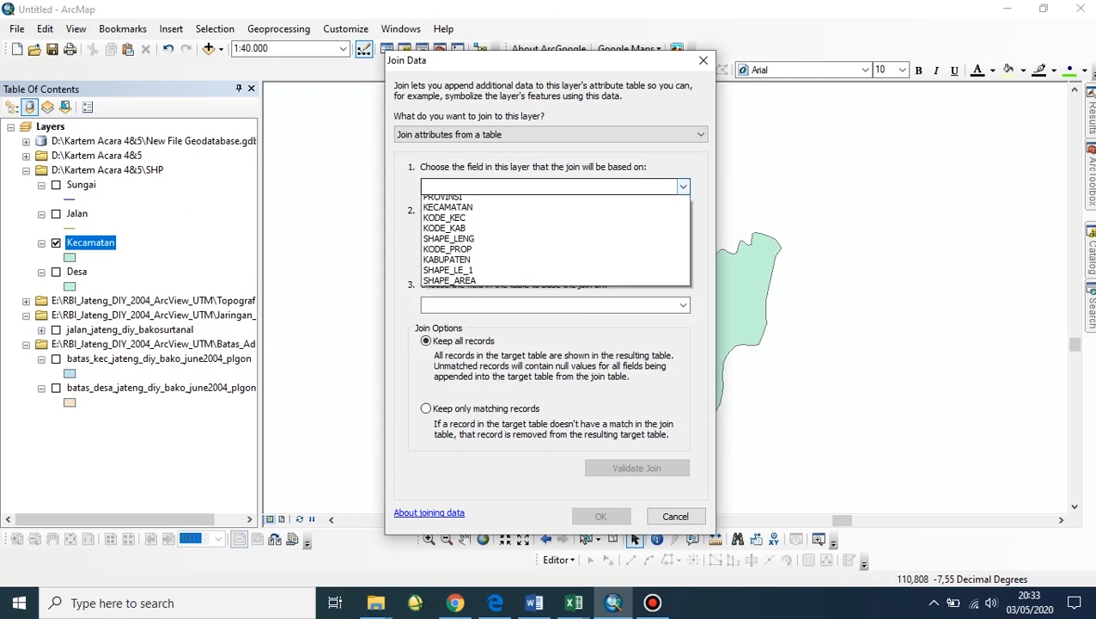
click(464, 232)
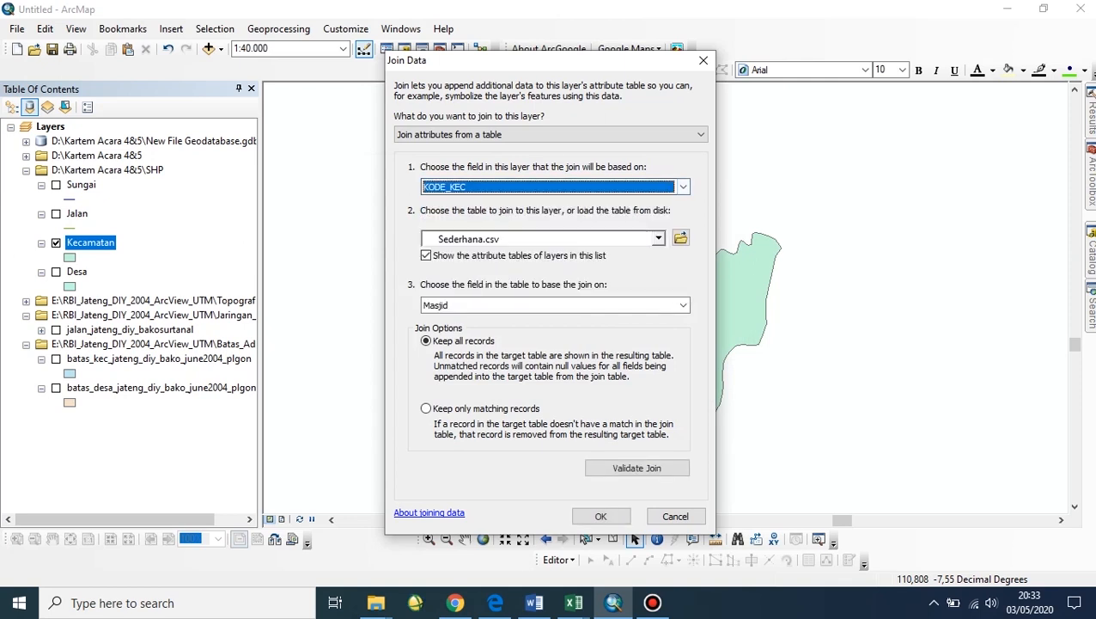
click(683, 187)
click(464, 222)
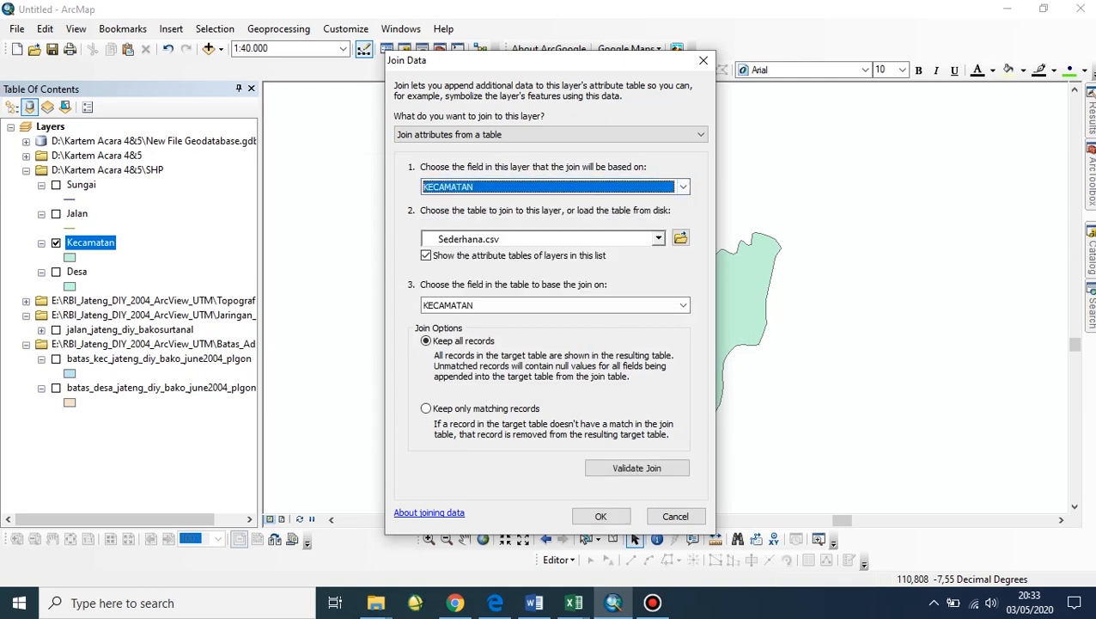
click(683, 305)
click(464, 318)
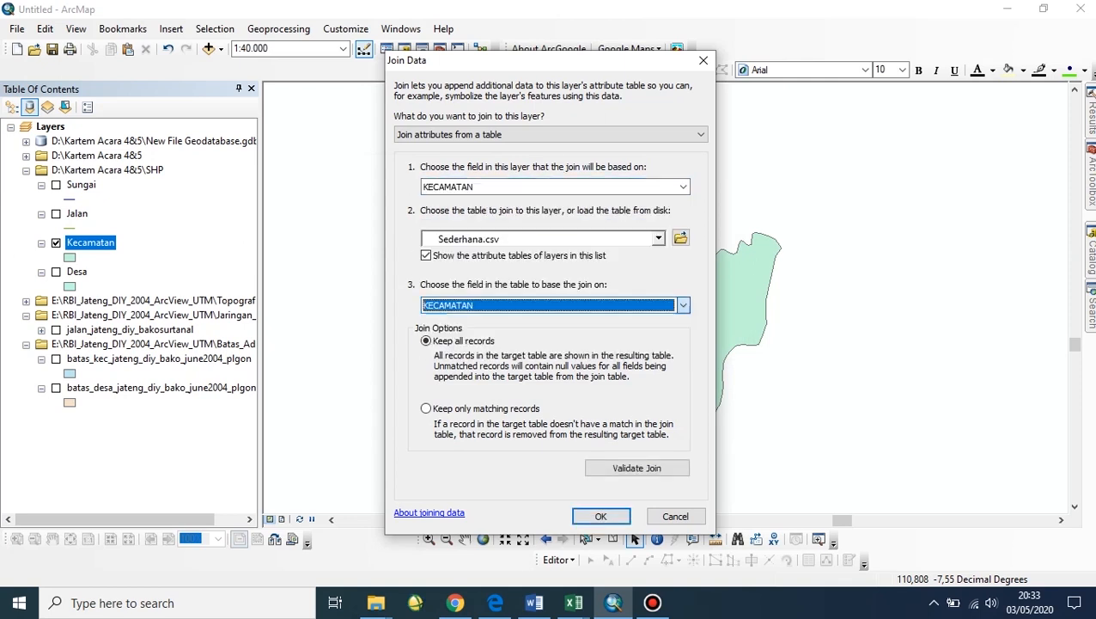
key(Return)
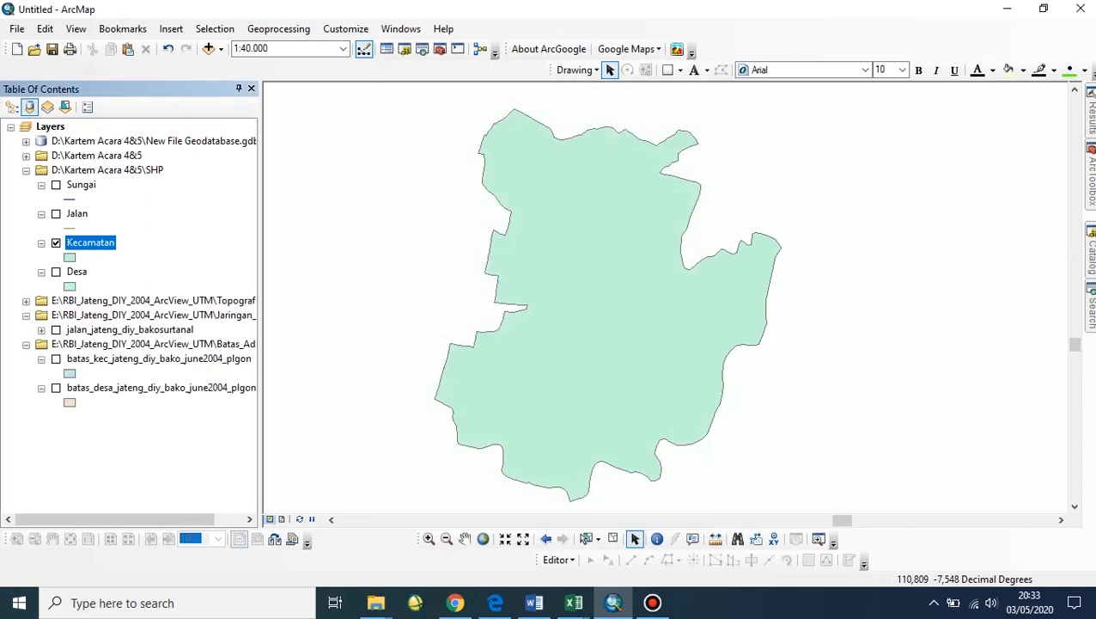
Step: Symbolize the Kecamatan layer with a bar/column chart of the Masjid, Mushola, Gereja, Vihara and Pura fields
right_click(90, 242)
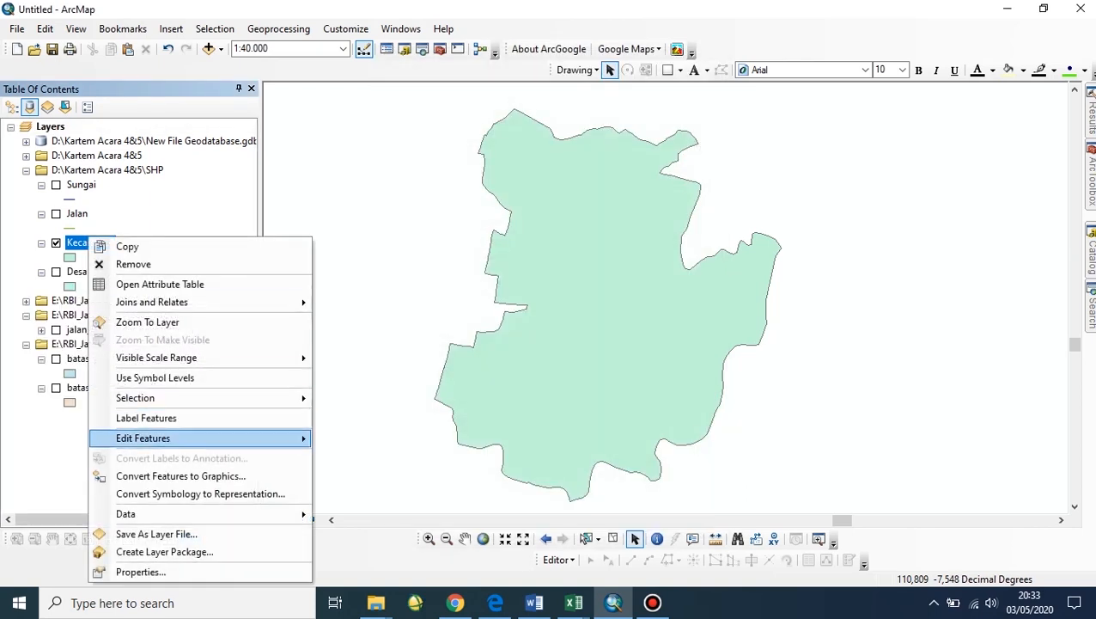
click(140, 572)
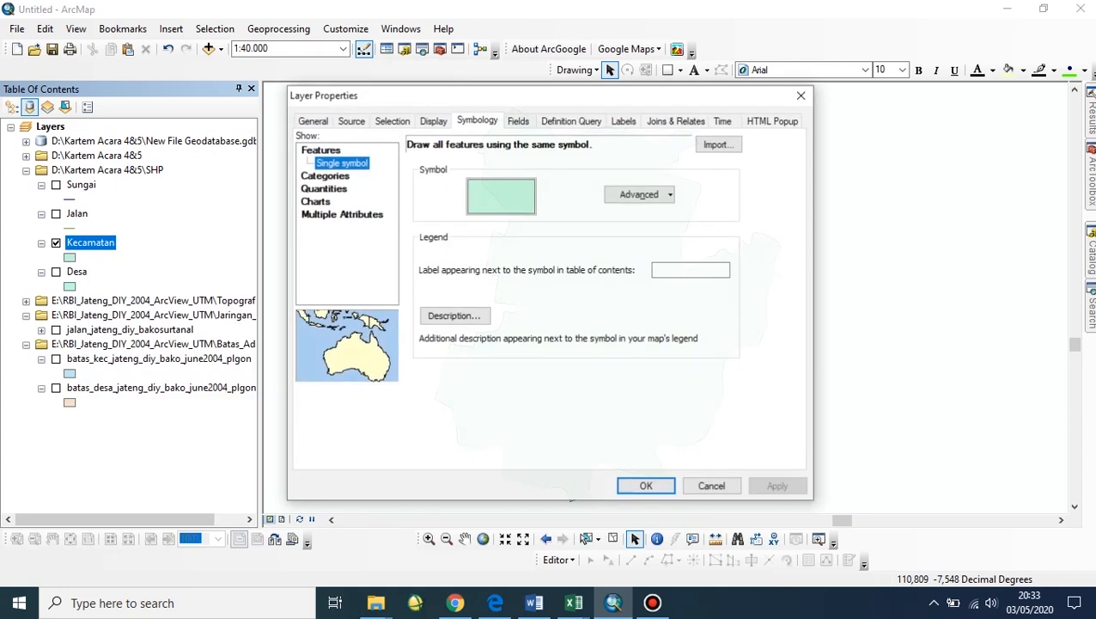
click(314, 189)
click(337, 214)
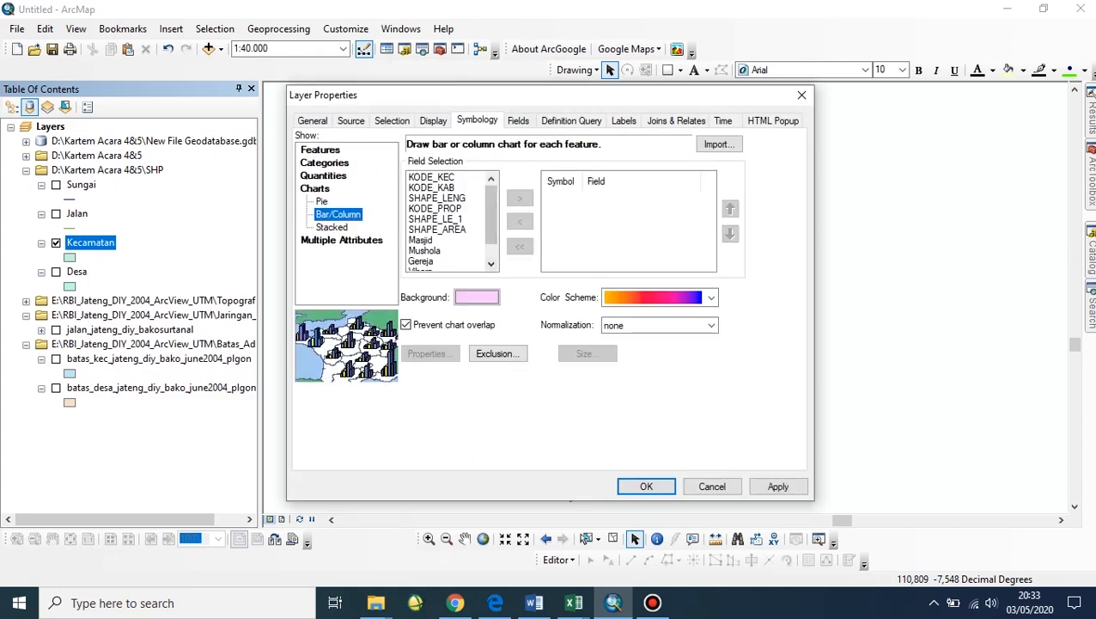
scroll(448, 222, down, 1)
click(417, 261)
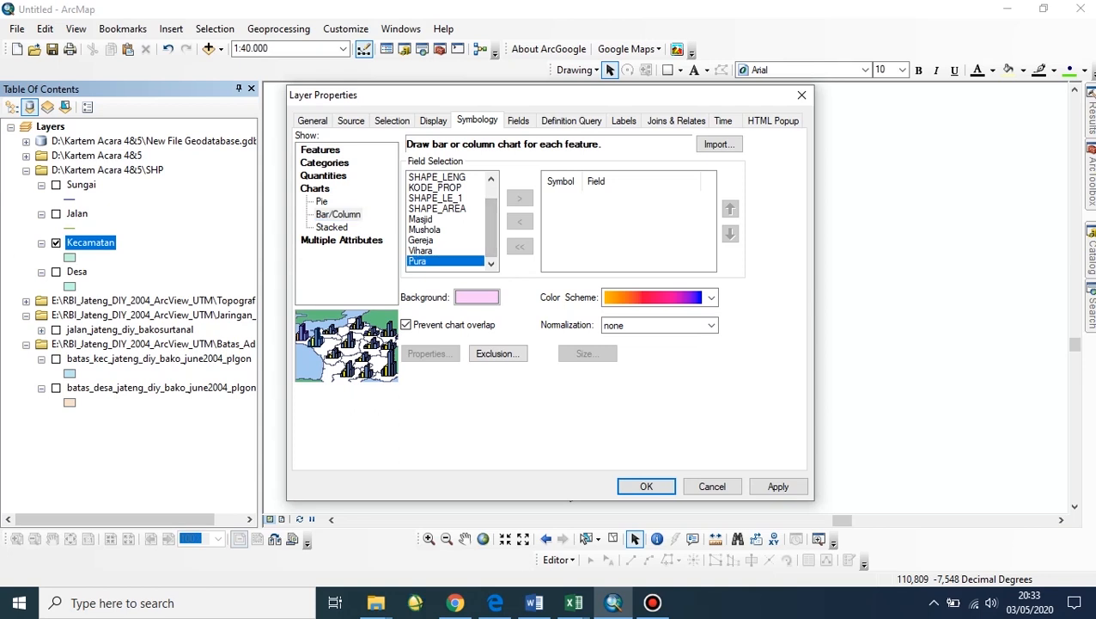
shift+click(424, 230)
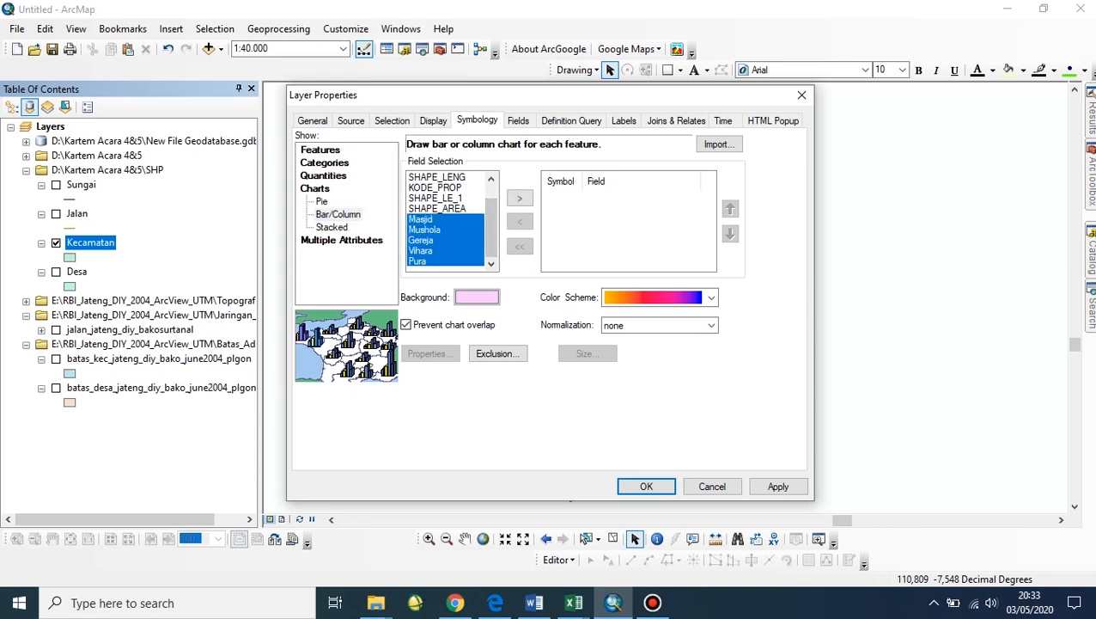
click(519, 198)
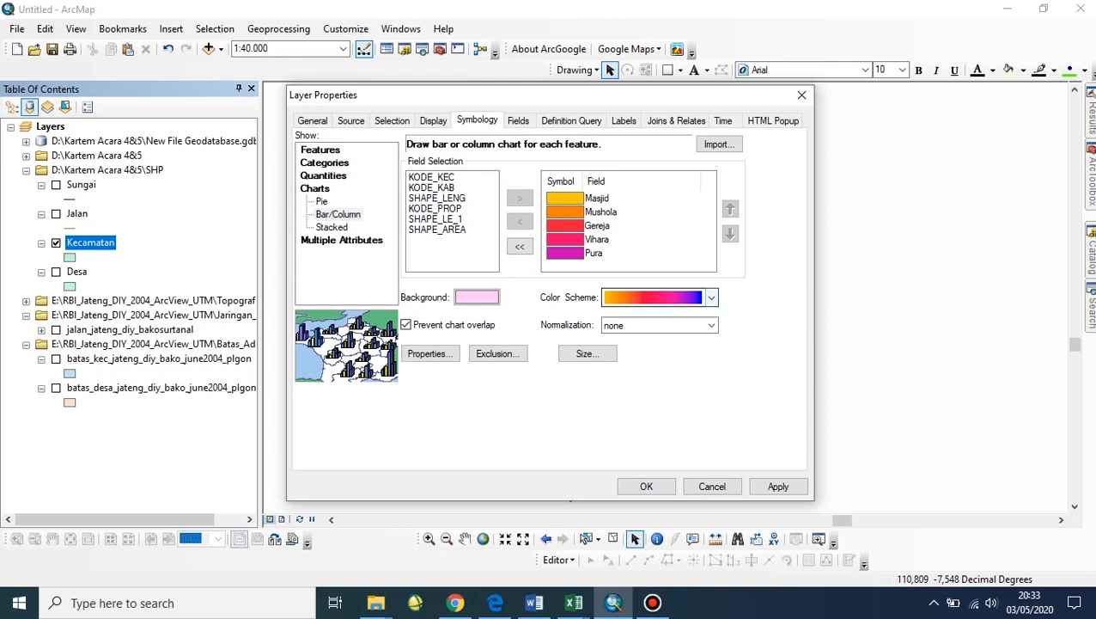
Step: Choose the light-to-red color scheme for the chart and edit its ramp to run from dark red to light pink
click(711, 298)
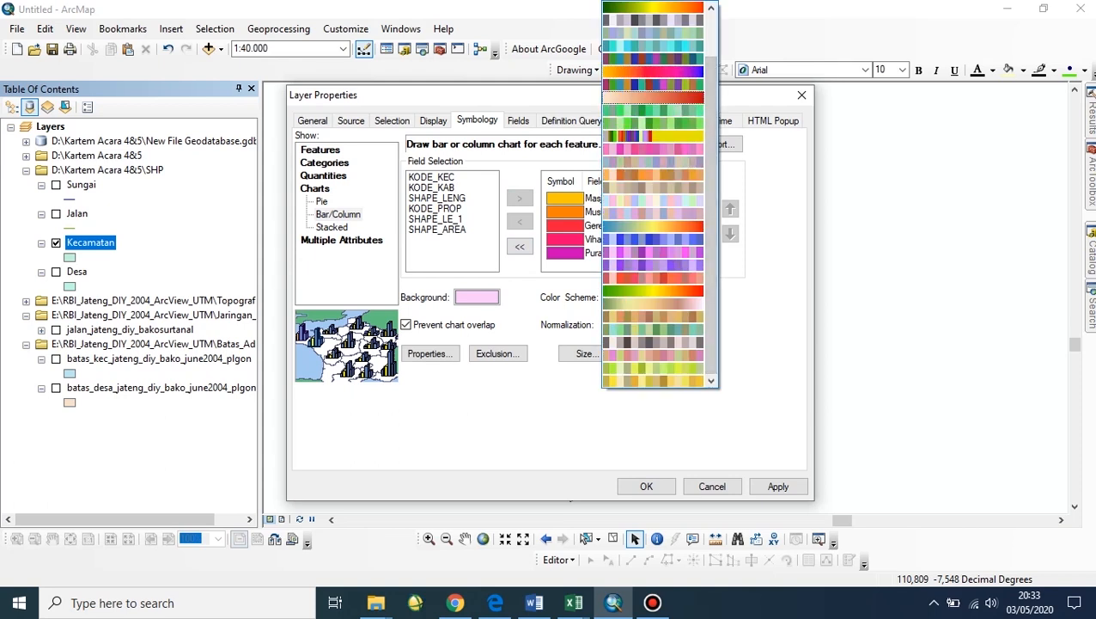
click(653, 98)
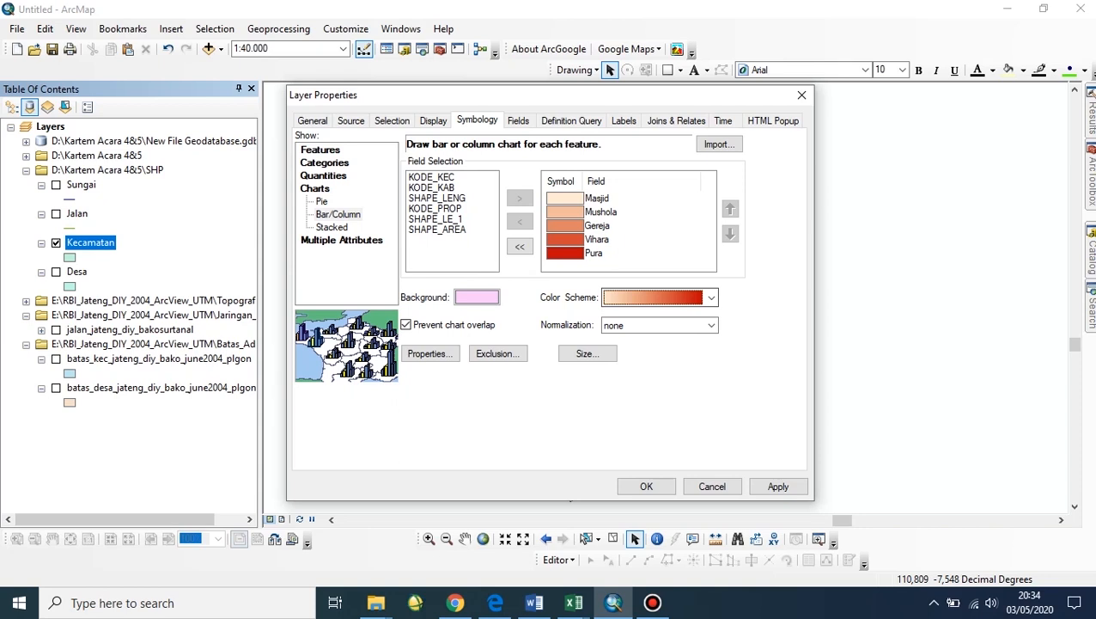
right_click(672, 295)
click(726, 322)
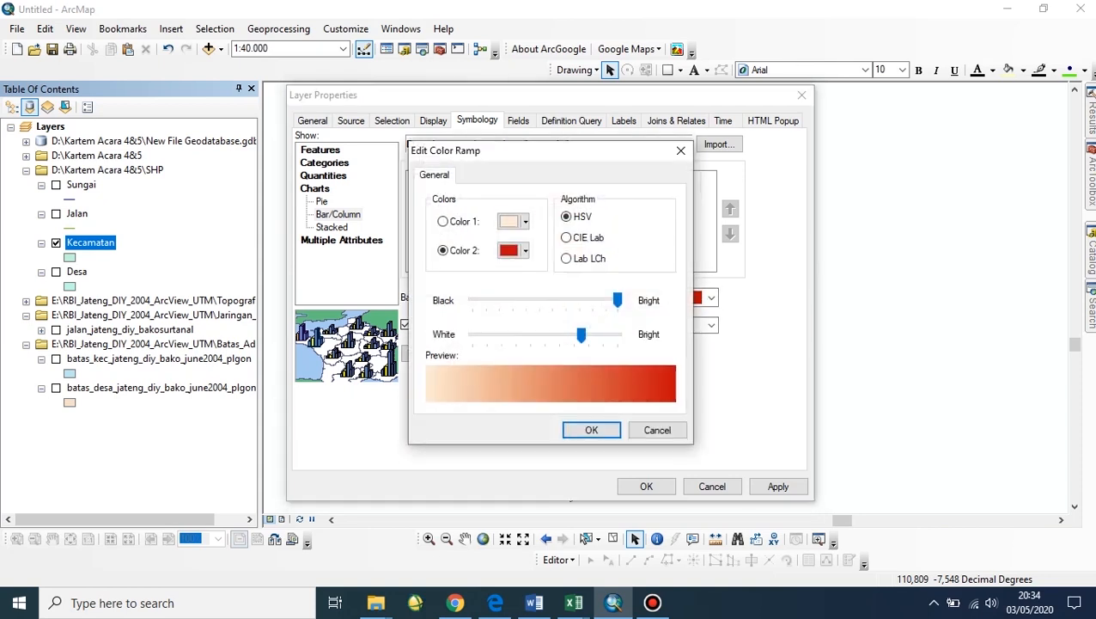
click(513, 221)
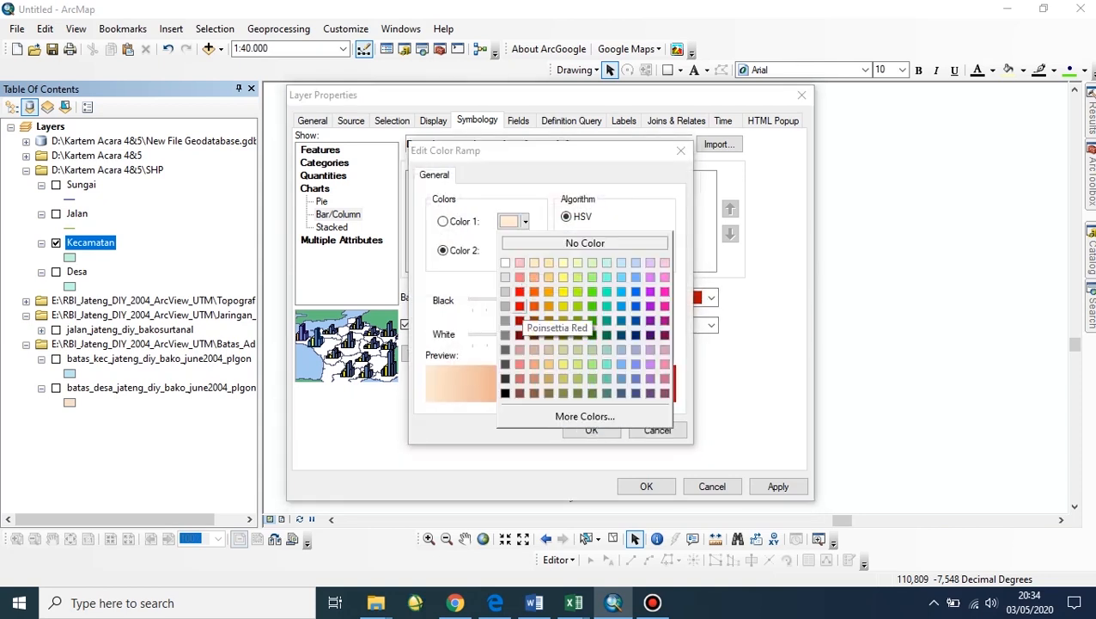
click(519, 320)
click(513, 250)
click(519, 306)
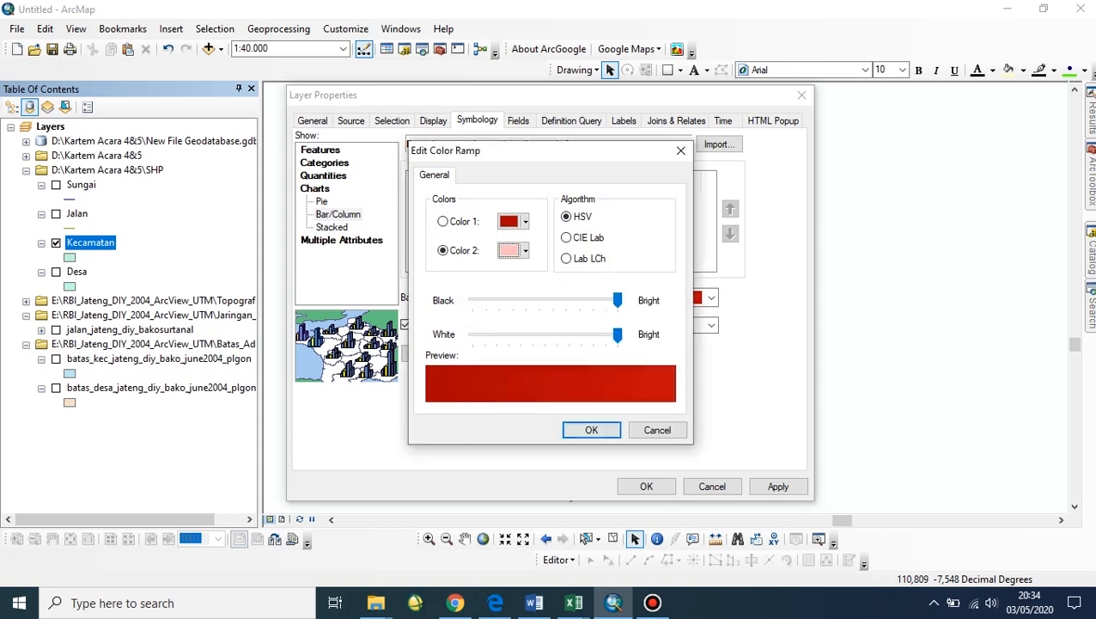
click(591, 429)
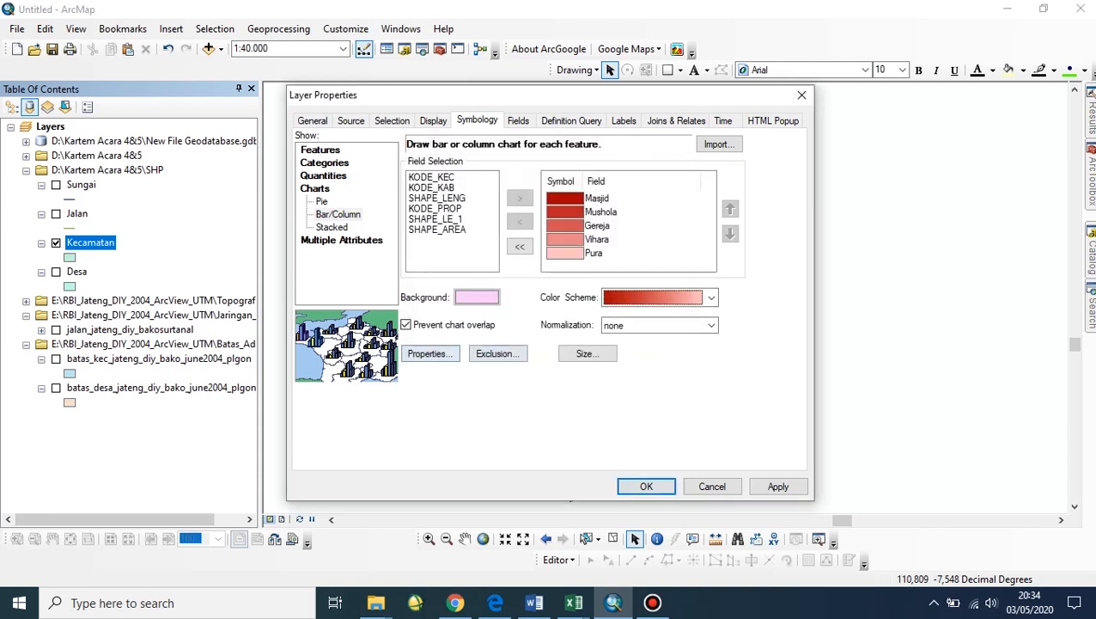
Step: Display the column chart in 3-D and apply the symbology to the Kecamatan layer
click(430, 354)
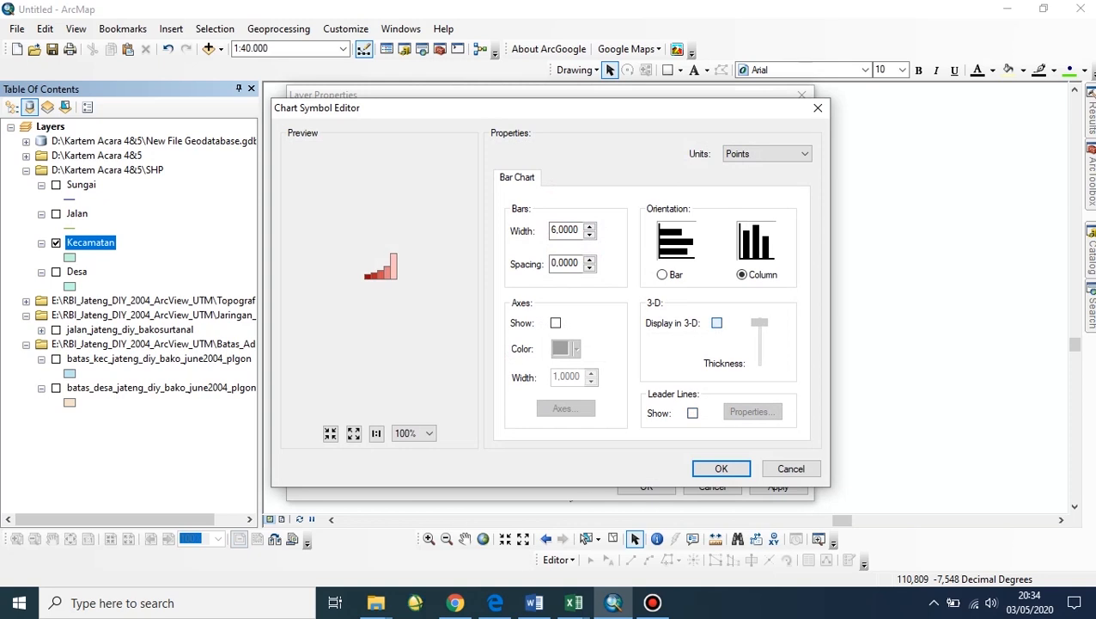
click(721, 468)
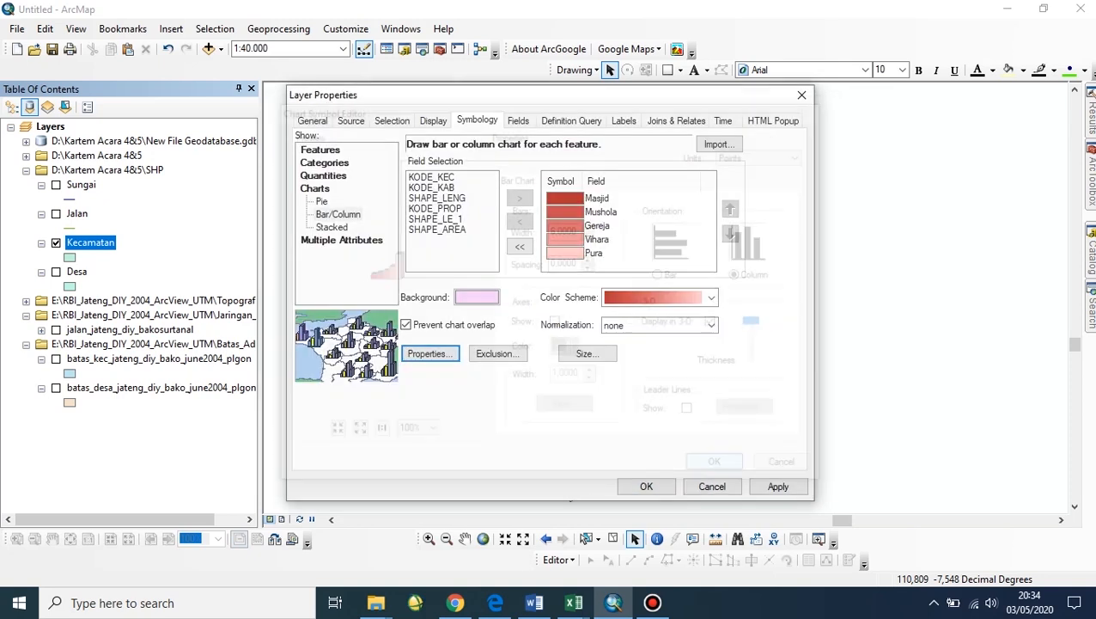
click(646, 486)
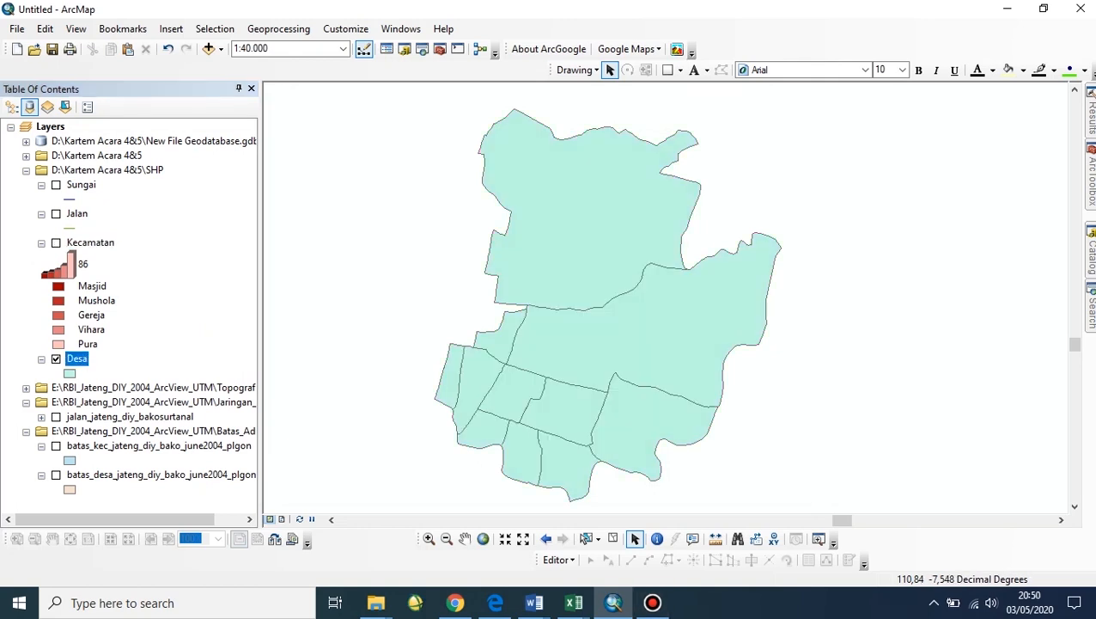
Step: Look at the Desa.dbf file in the SHP folder and return to ArcMap
click(375, 602)
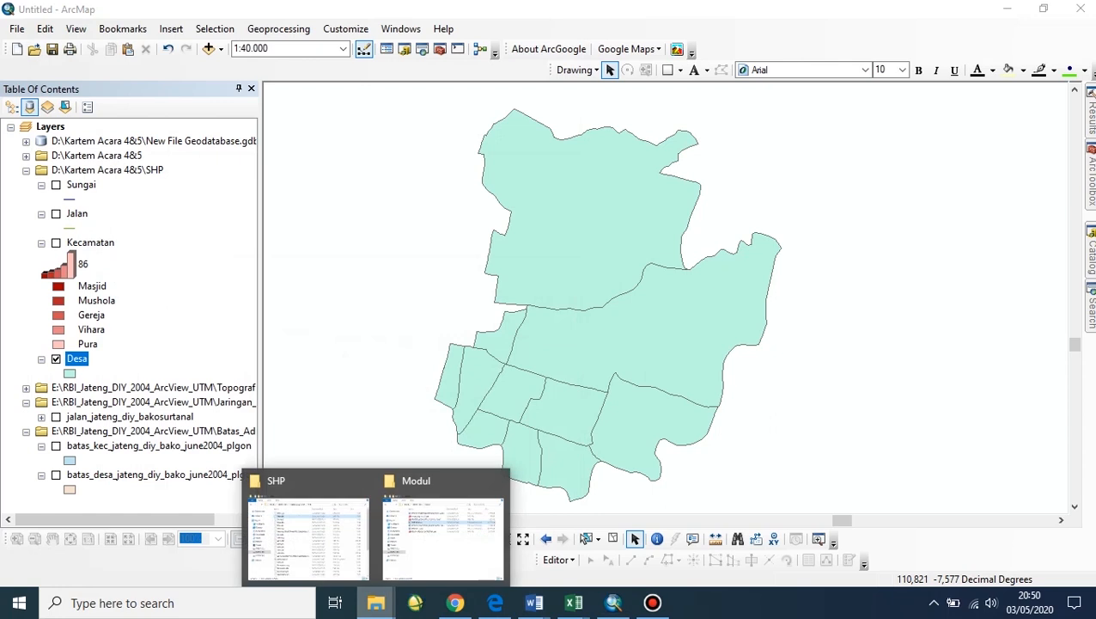
click(308, 529)
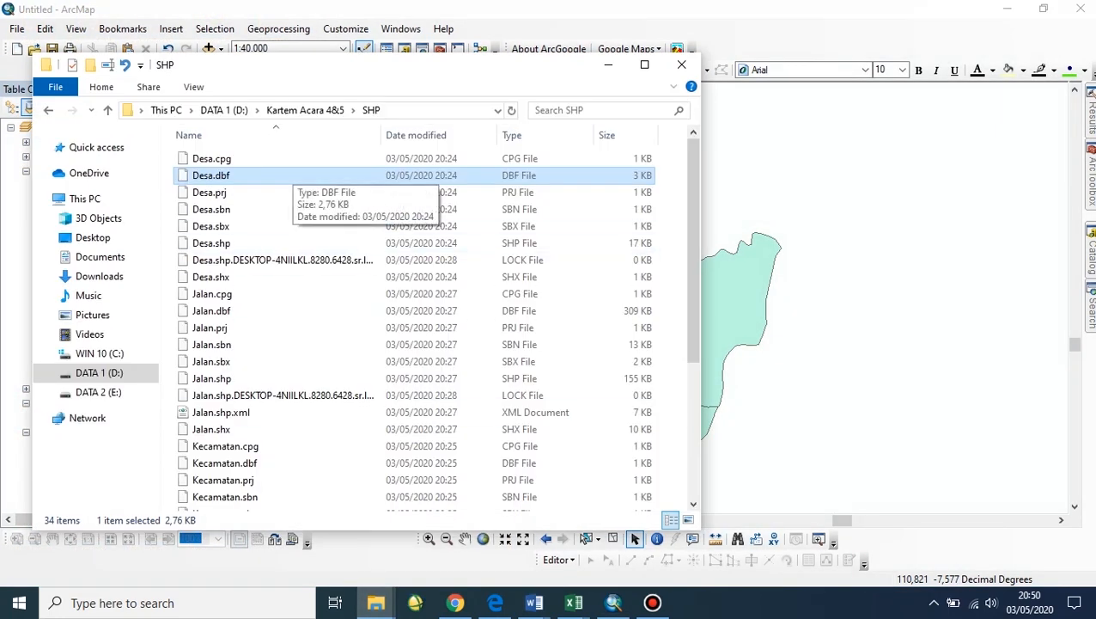
key(alt+Tab)
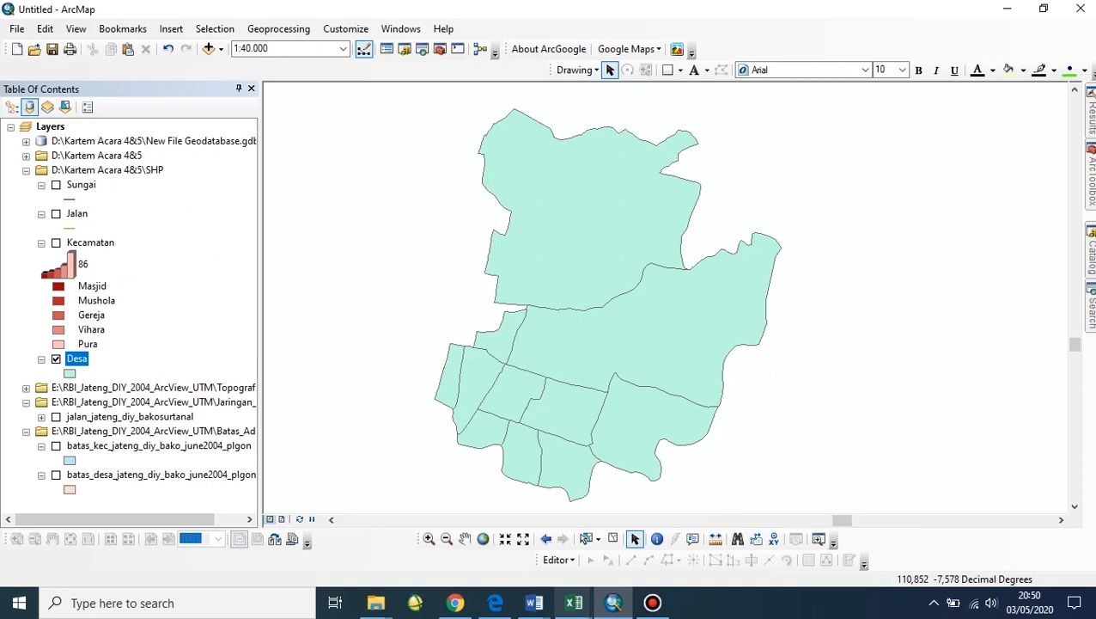
Step: Switch to the Desa.dbf workbook in Excel and select the worship-place columns from Masjid to Pura, D1:H12
mouse_move(574, 602)
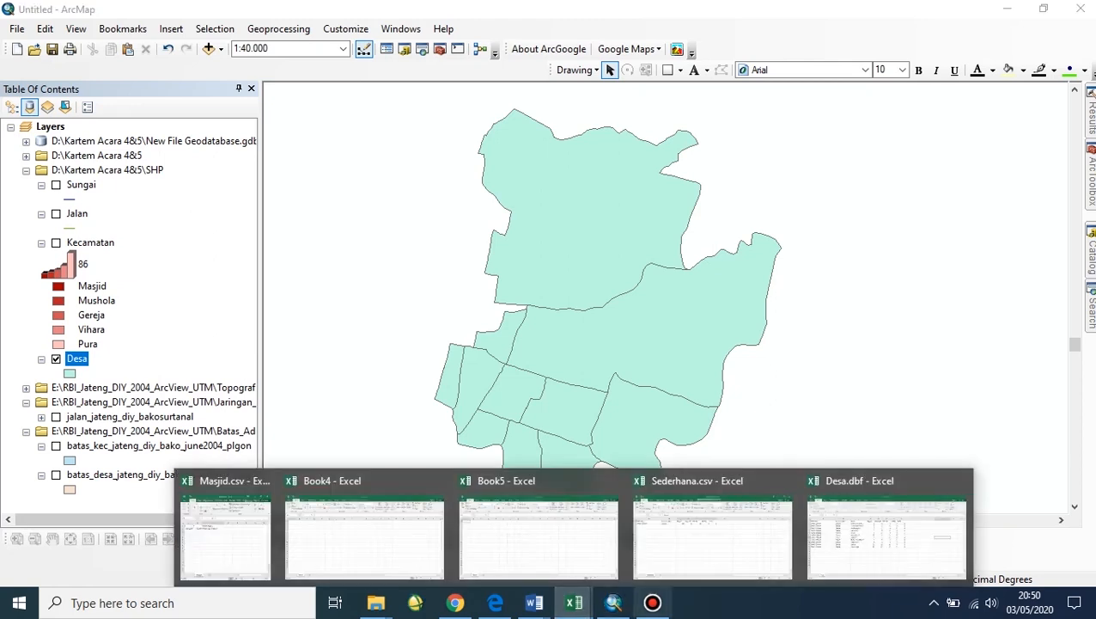
click(883, 528)
key(alt+Tab)
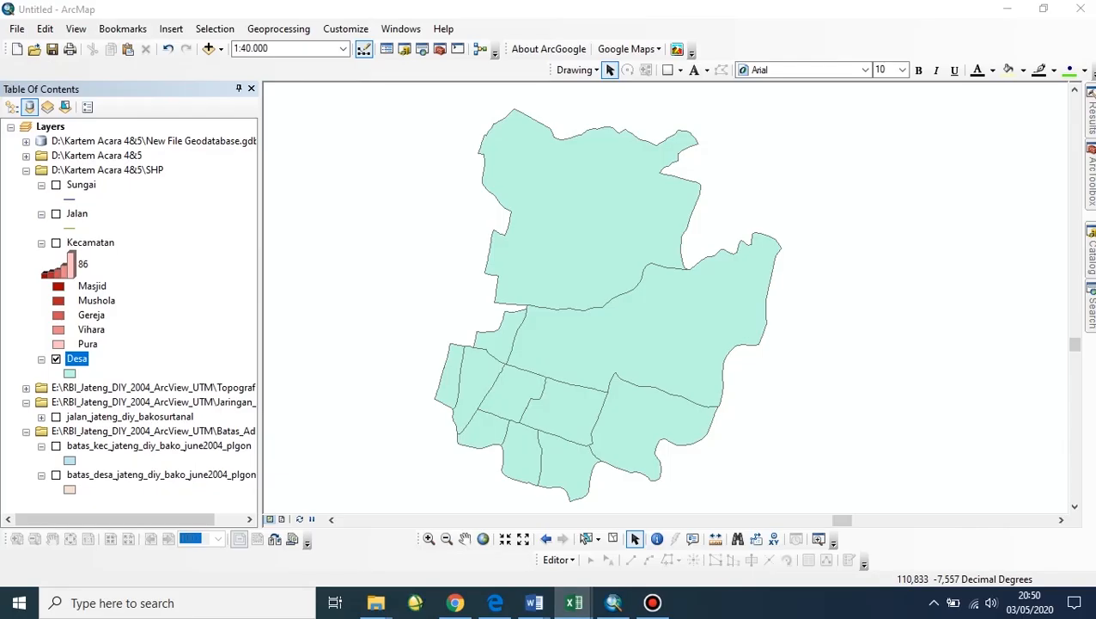
key(alt+Tab)
drag(438, 183, 670, 359)
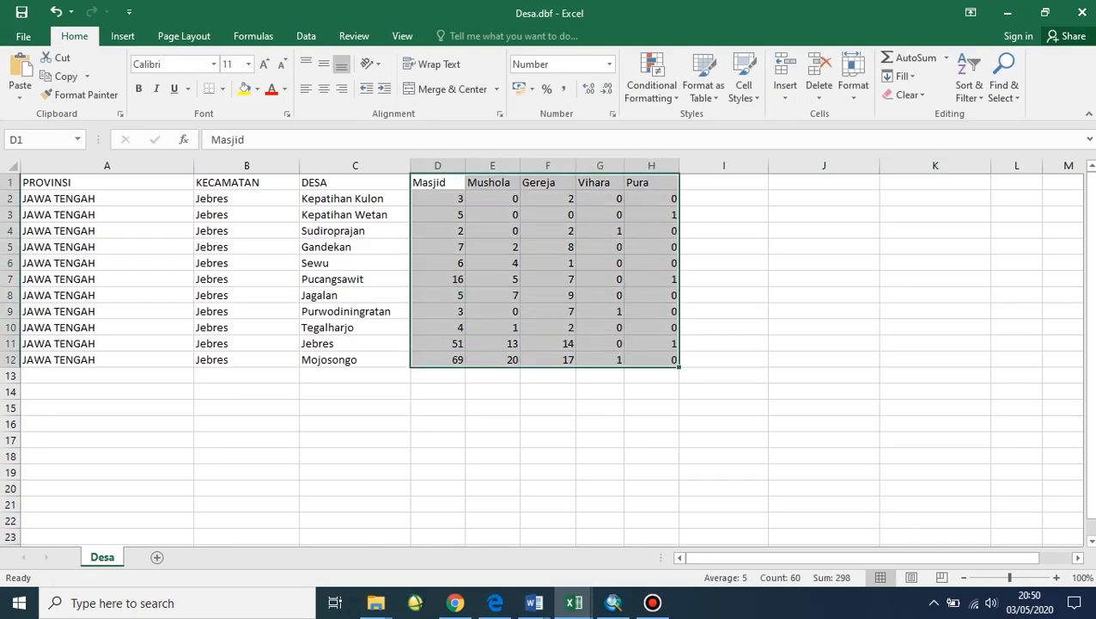
click(495, 602)
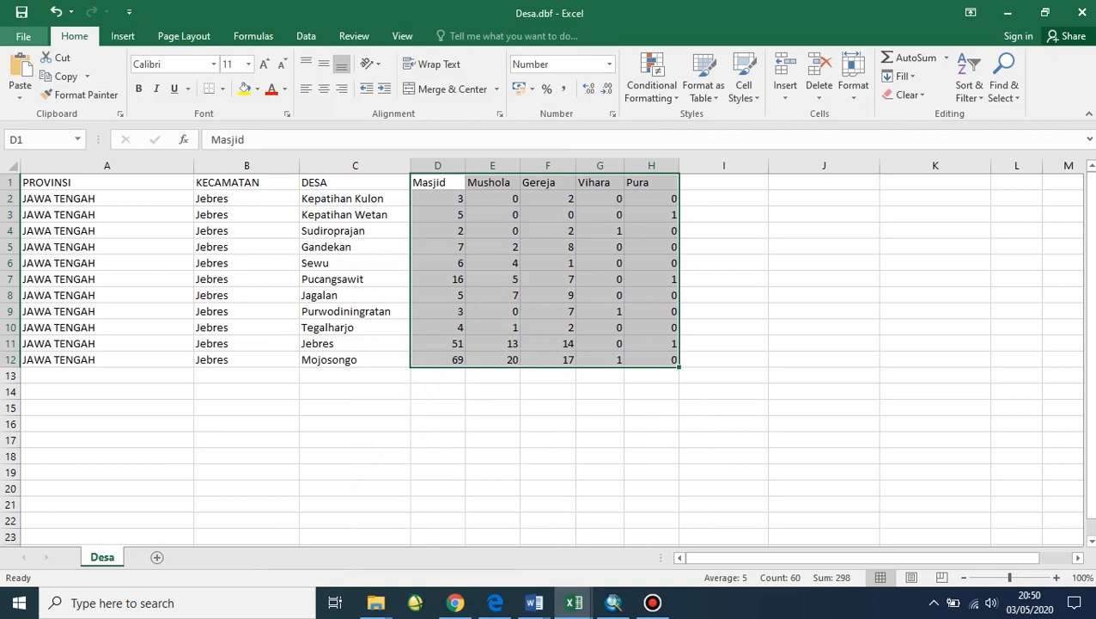
Step: Save the village table as a comma-delimited CSV named Campuran in the Kartem Acara 4&5 folder, keeping the format, and return to ArcMap
click(23, 36)
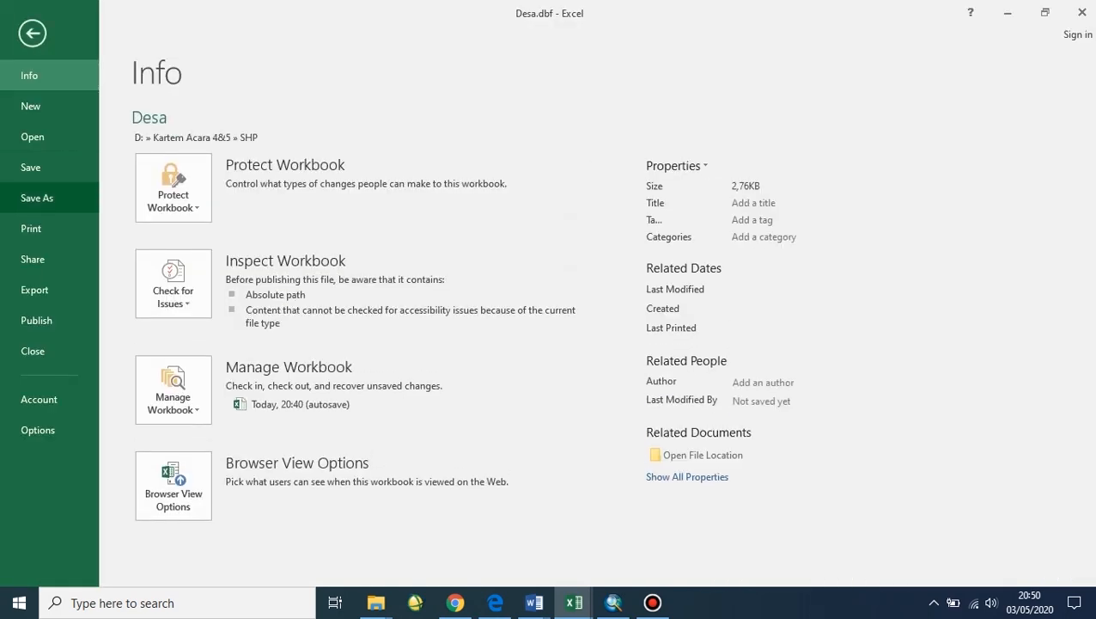
click(37, 198)
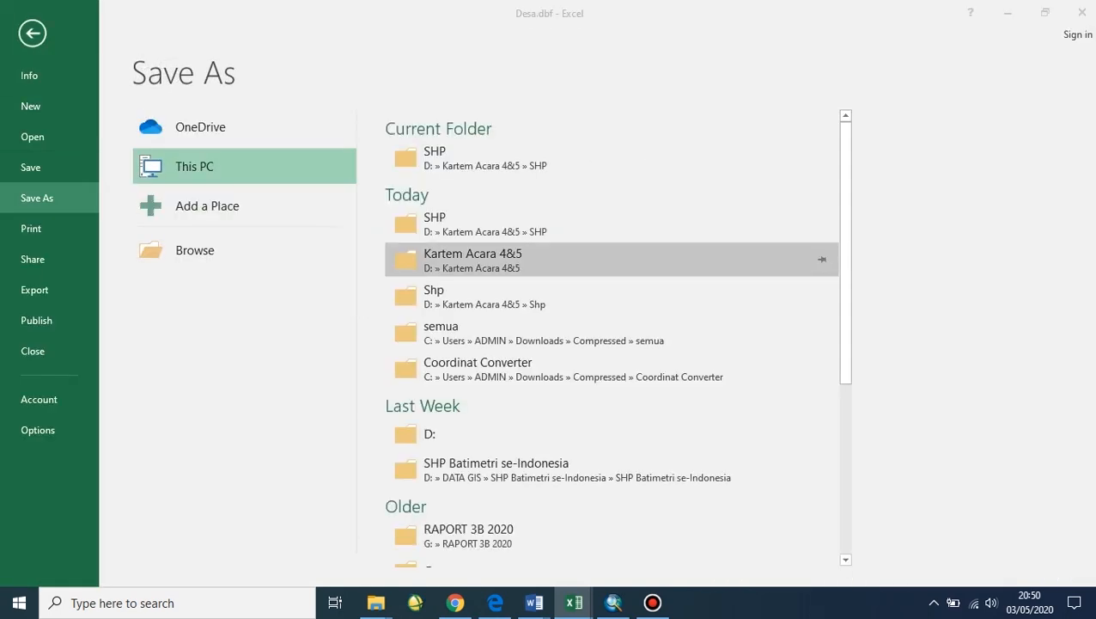
click(472, 257)
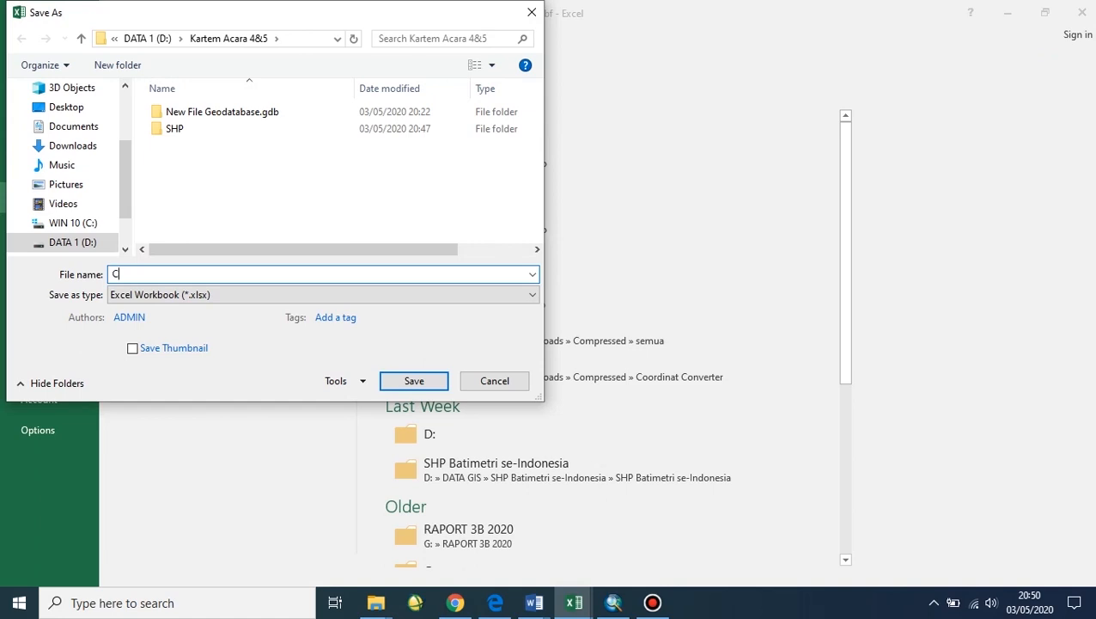
click(322, 294)
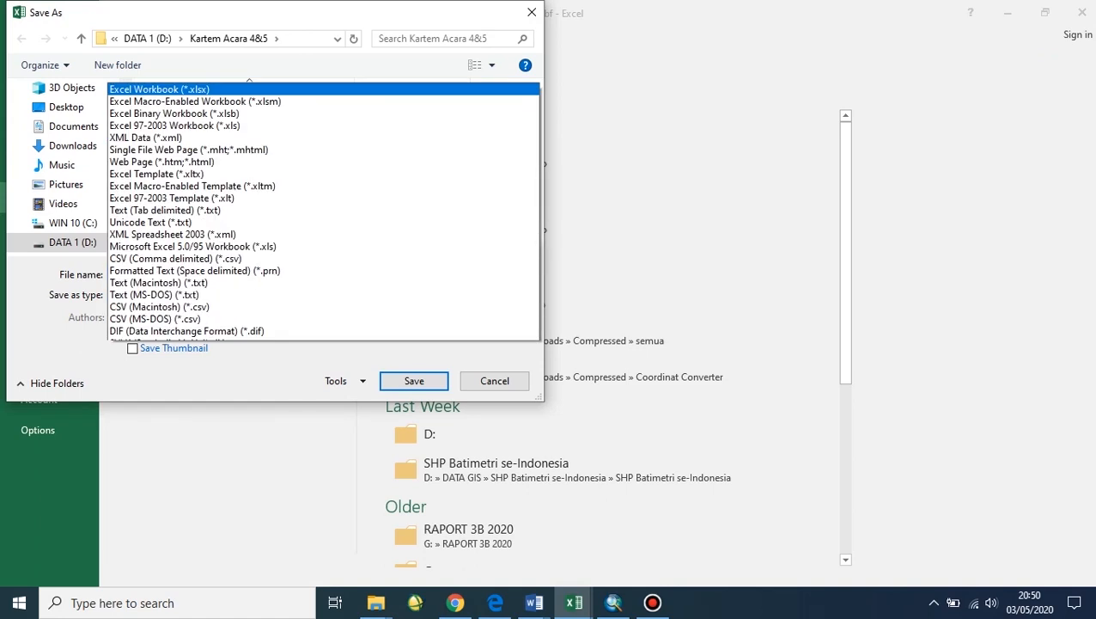
key(Down)
key(Return)
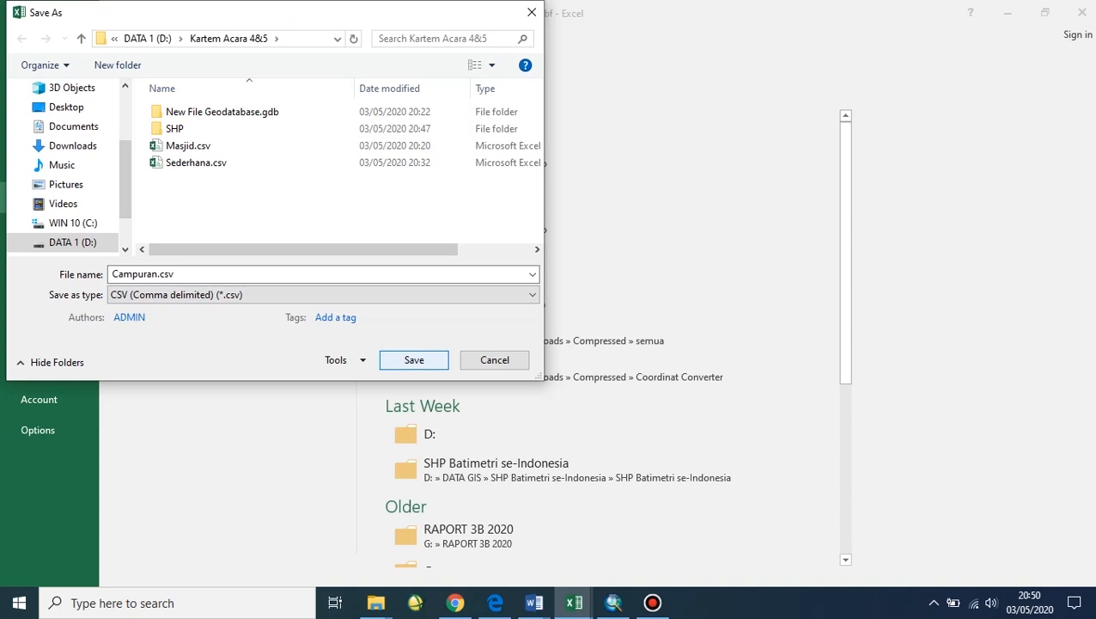
key(Return)
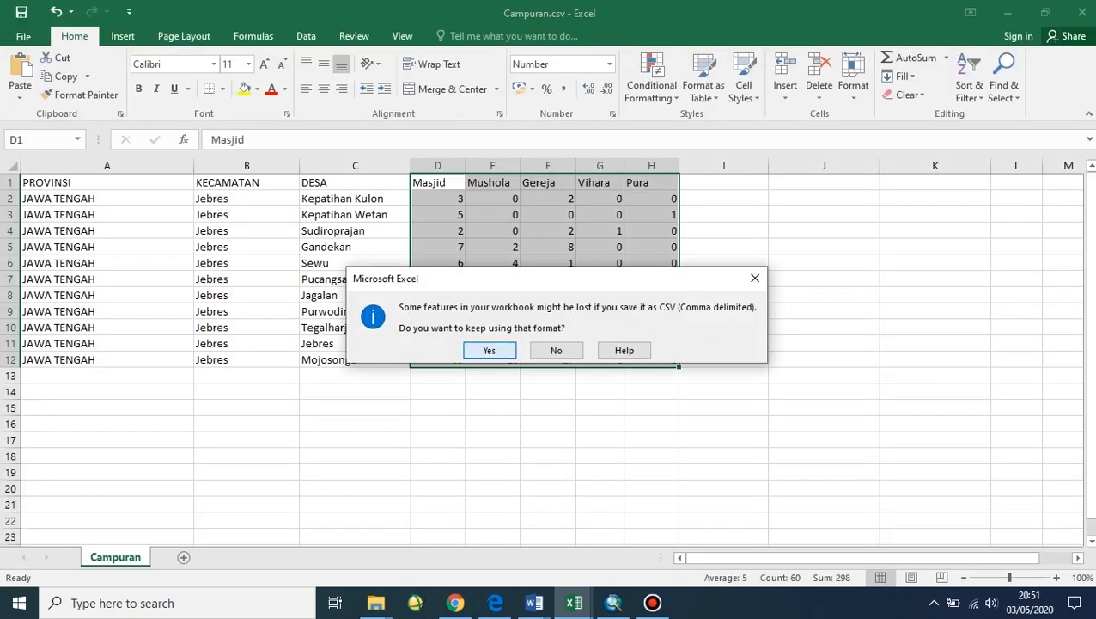
key(Return)
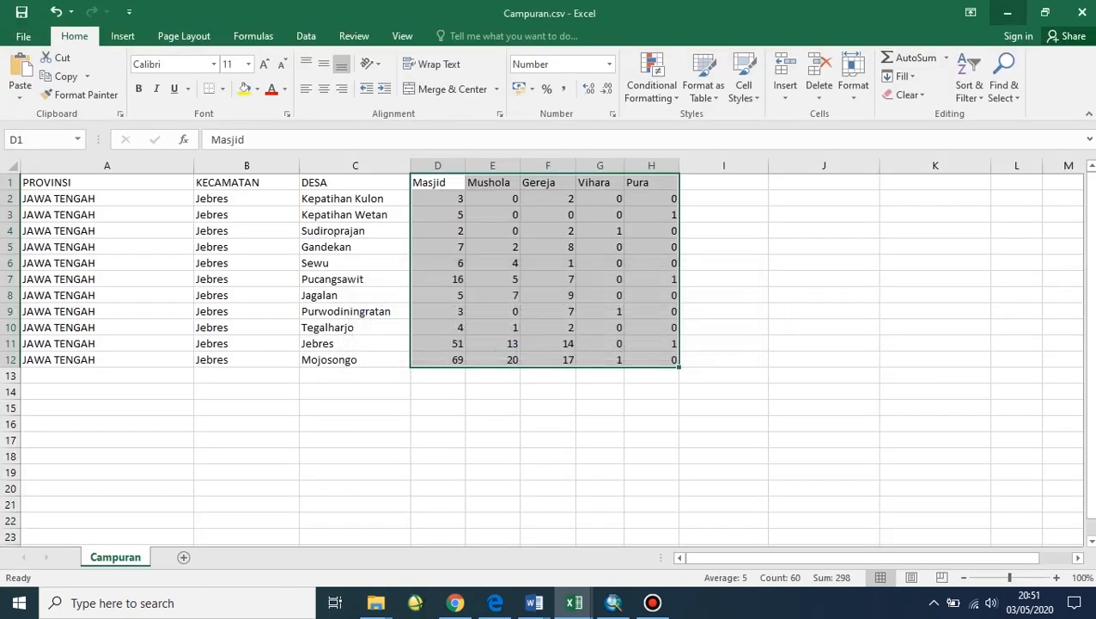
key(alt+Tab)
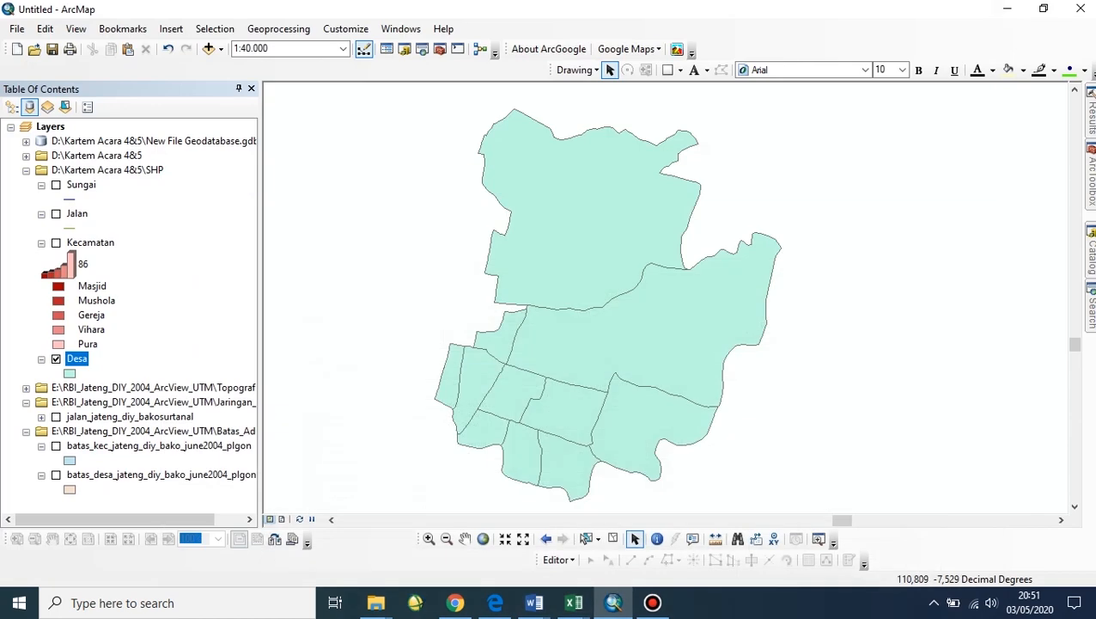
Step: Join Campuran.csv to the Desa layer, matching on the DESA field in both tables and keeping all records
right_click(77, 359)
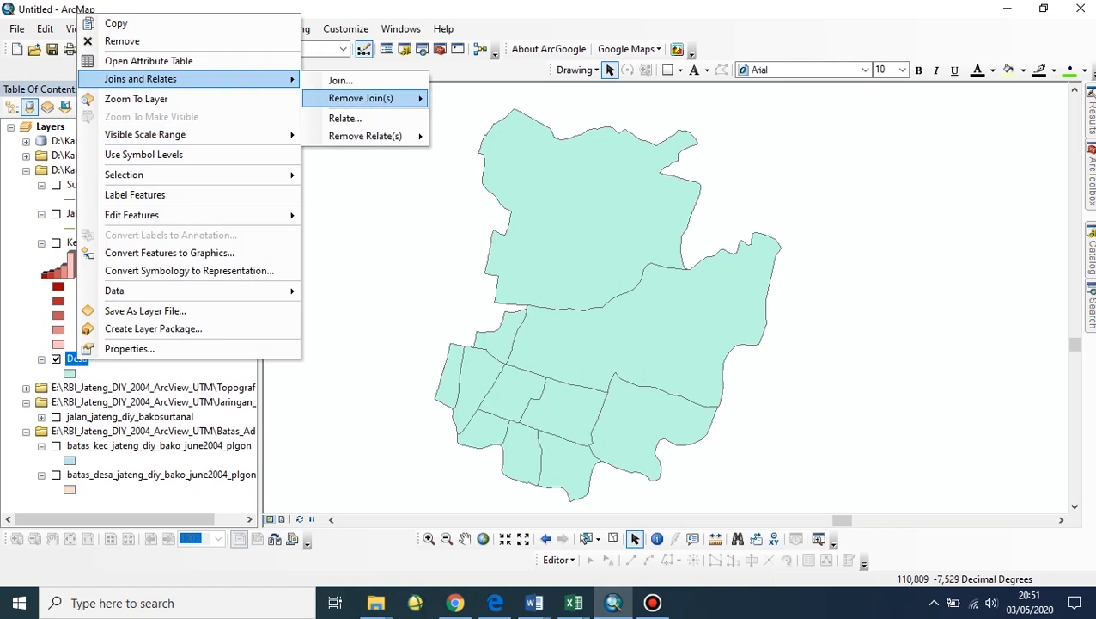
click(338, 79)
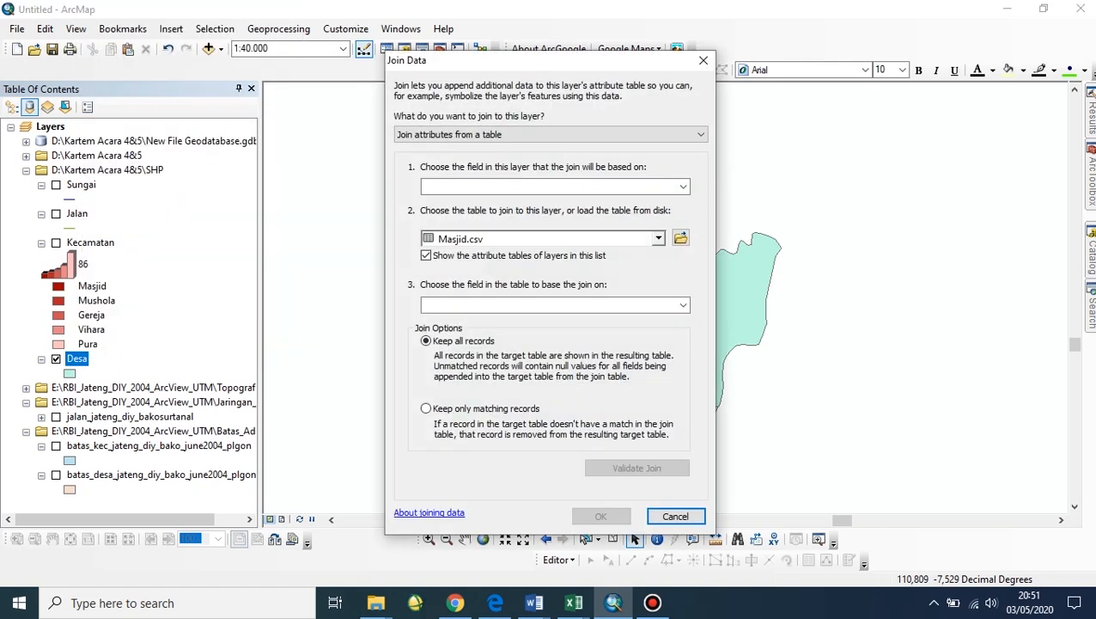
click(683, 187)
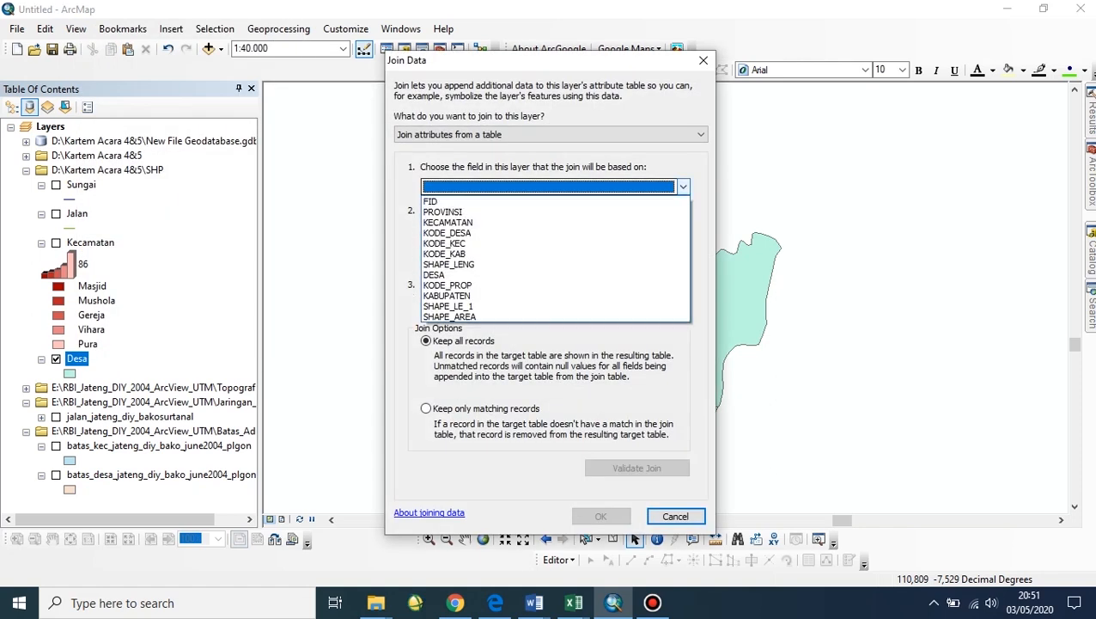
click(683, 186)
click(679, 238)
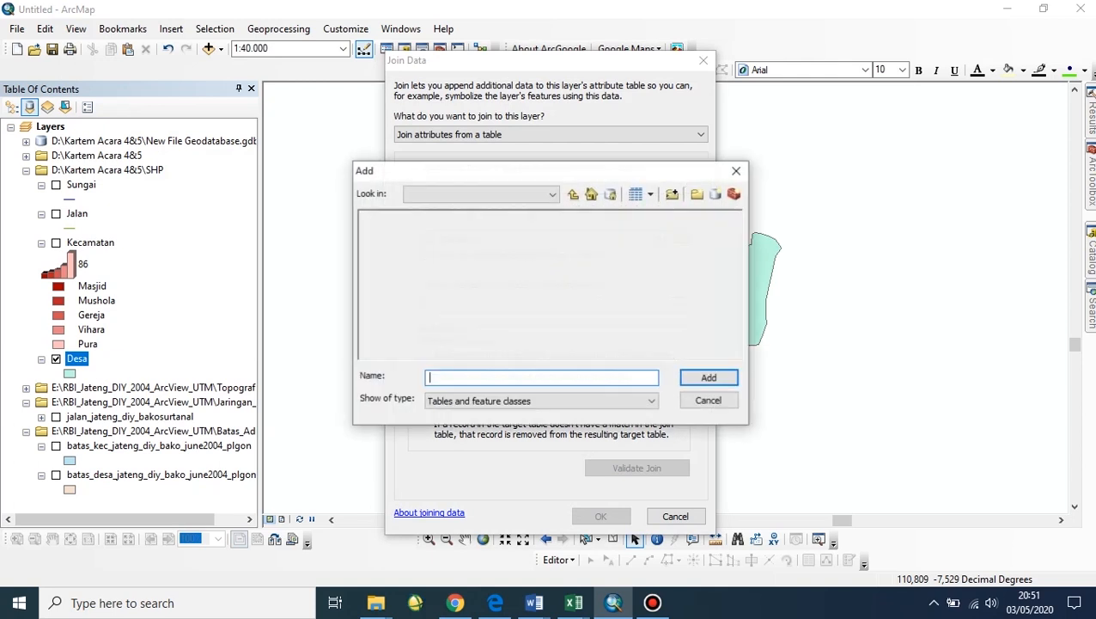
click(404, 245)
key(Return)
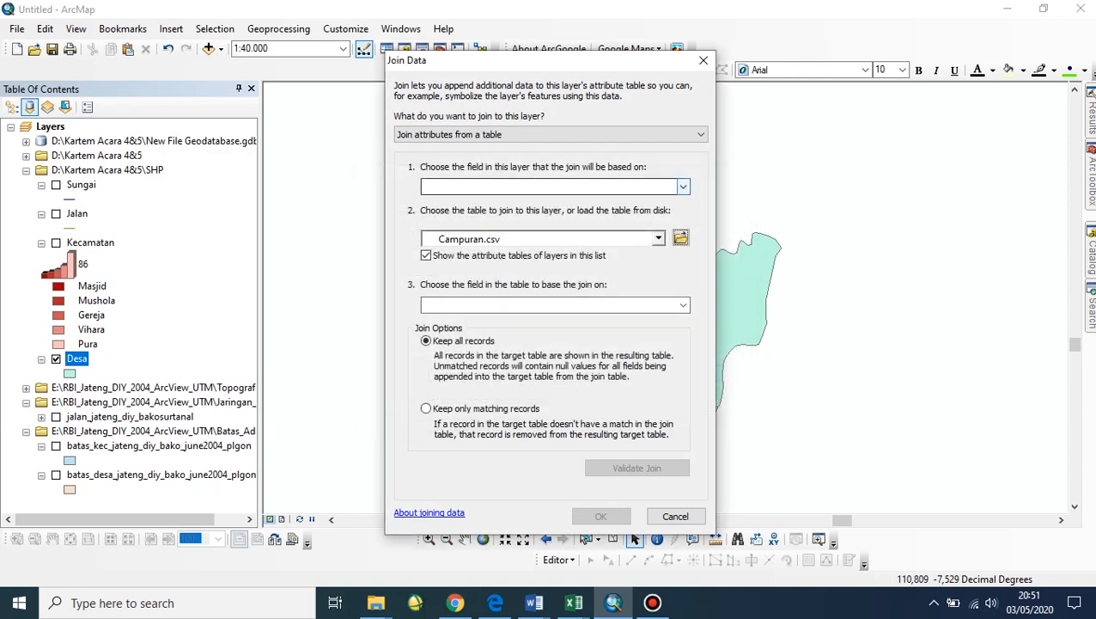
click(683, 186)
click(464, 220)
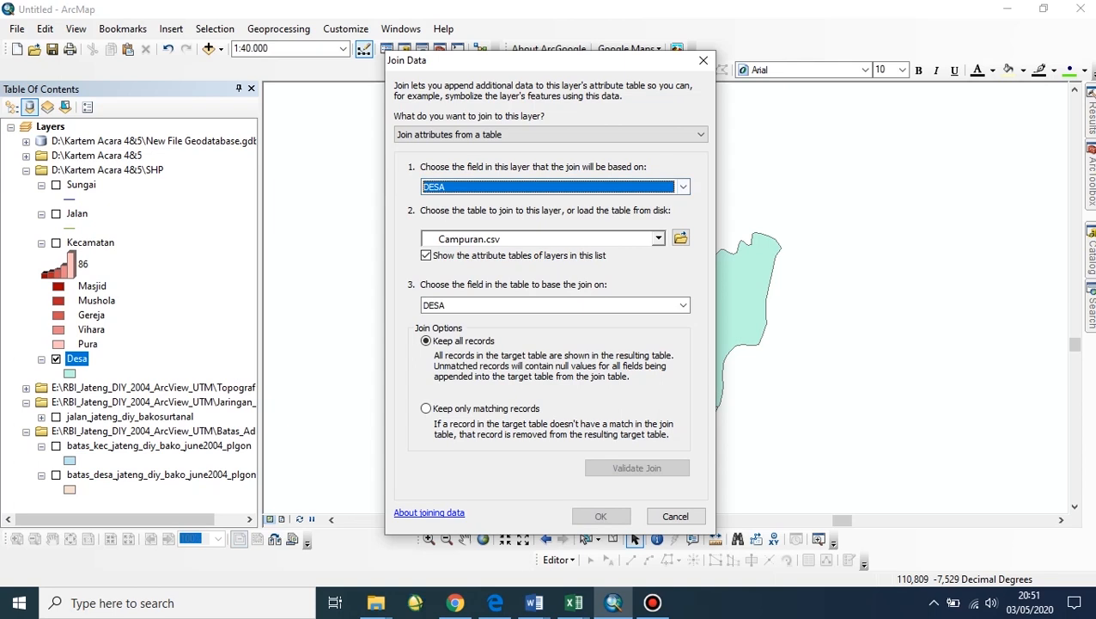
click(601, 515)
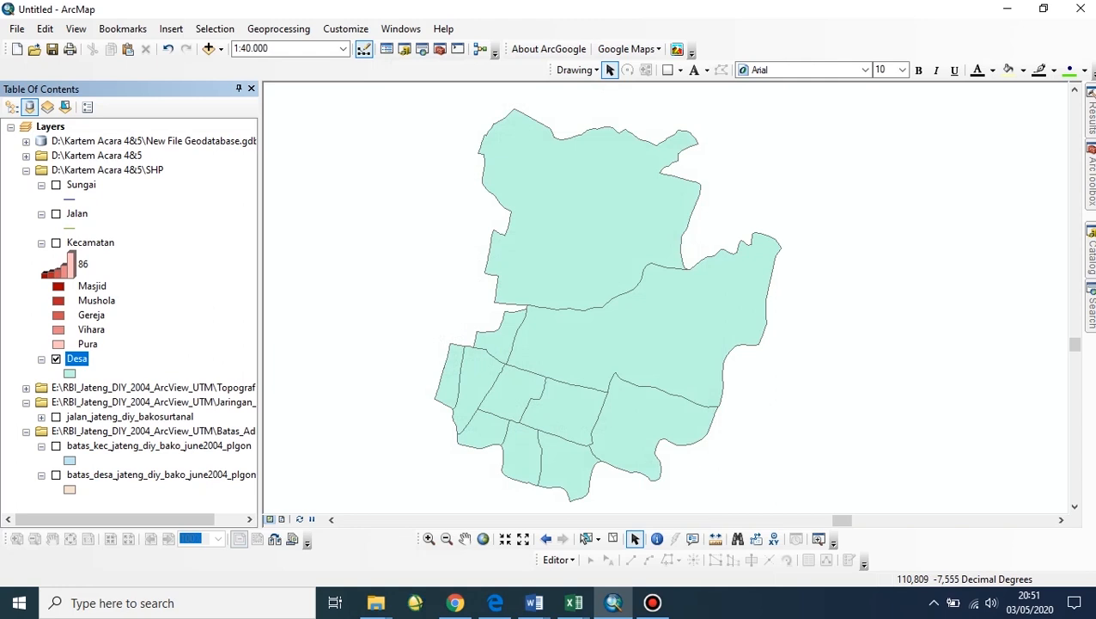
Step: Set the Desa layer's symbology to a bar/column chart using the Masjid, Mushola, Gereja, Vihara and Pura fields
right_click(77, 358)
click(128, 344)
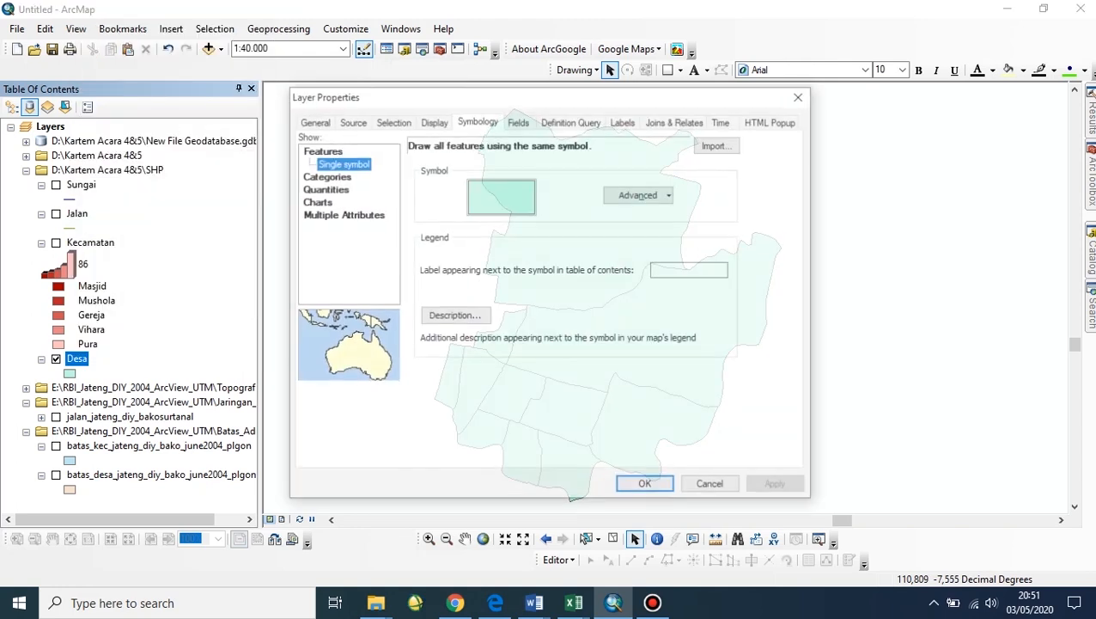
click(318, 202)
click(337, 214)
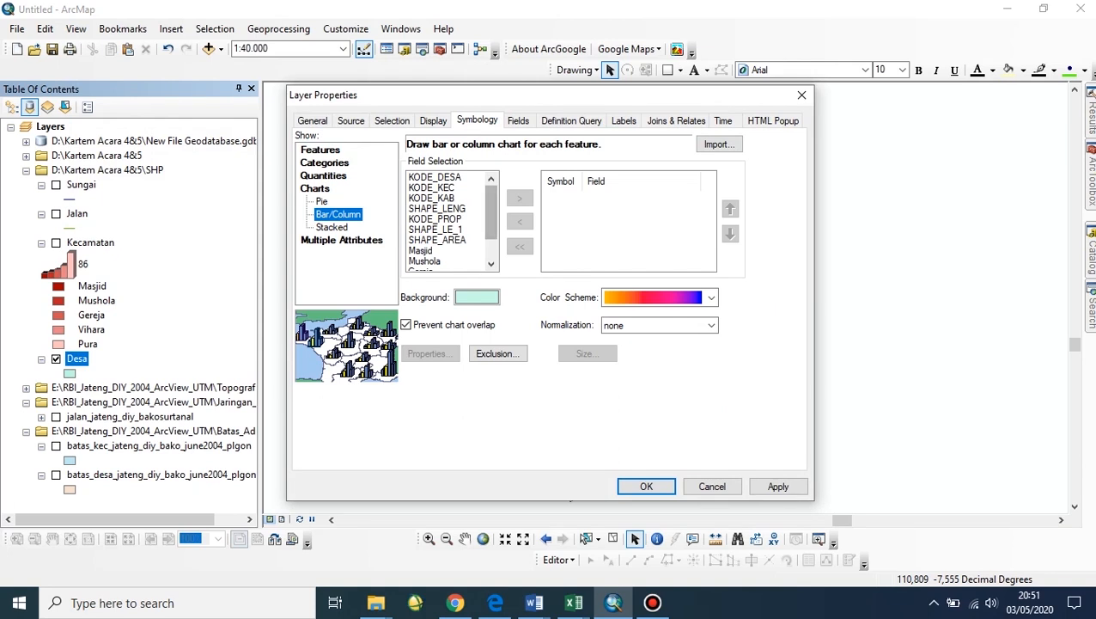
scroll(448, 221, down, 1)
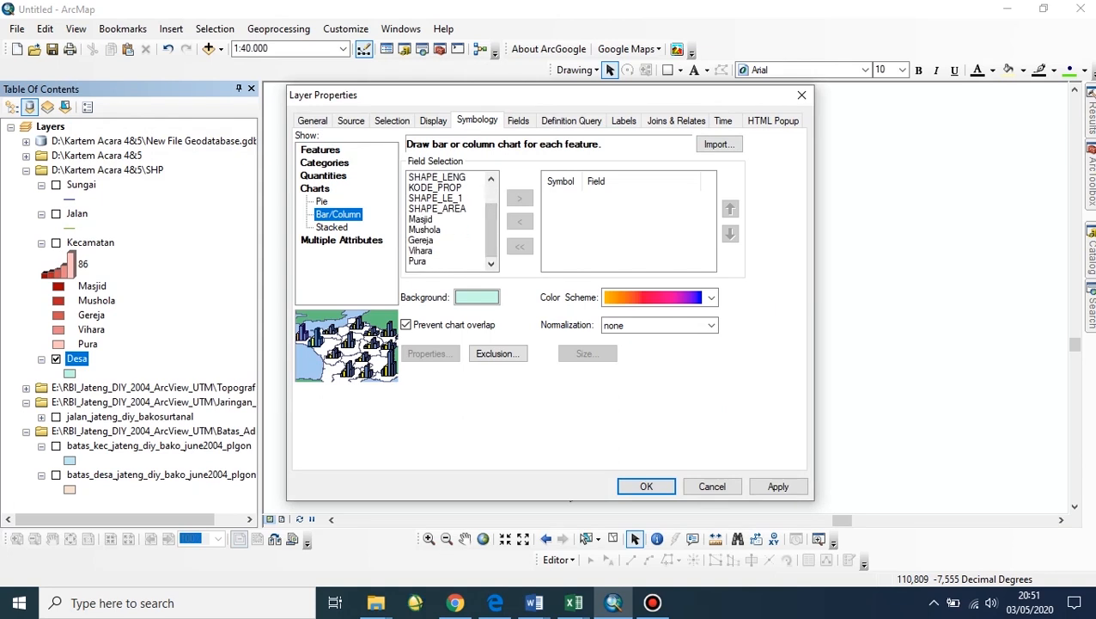
drag(421, 219, 421, 260)
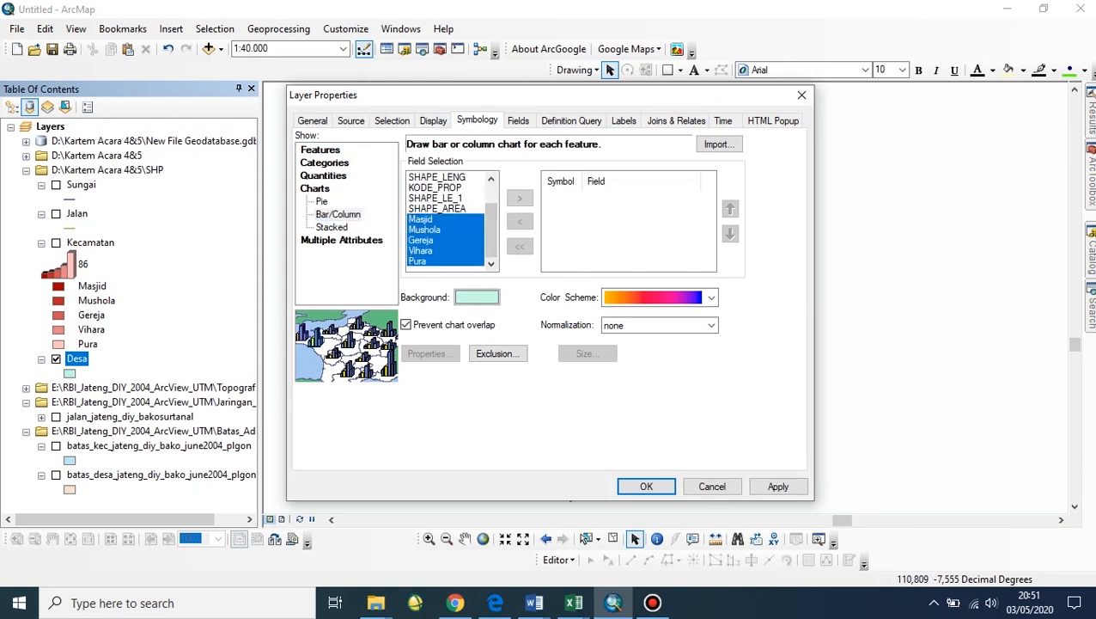
click(519, 198)
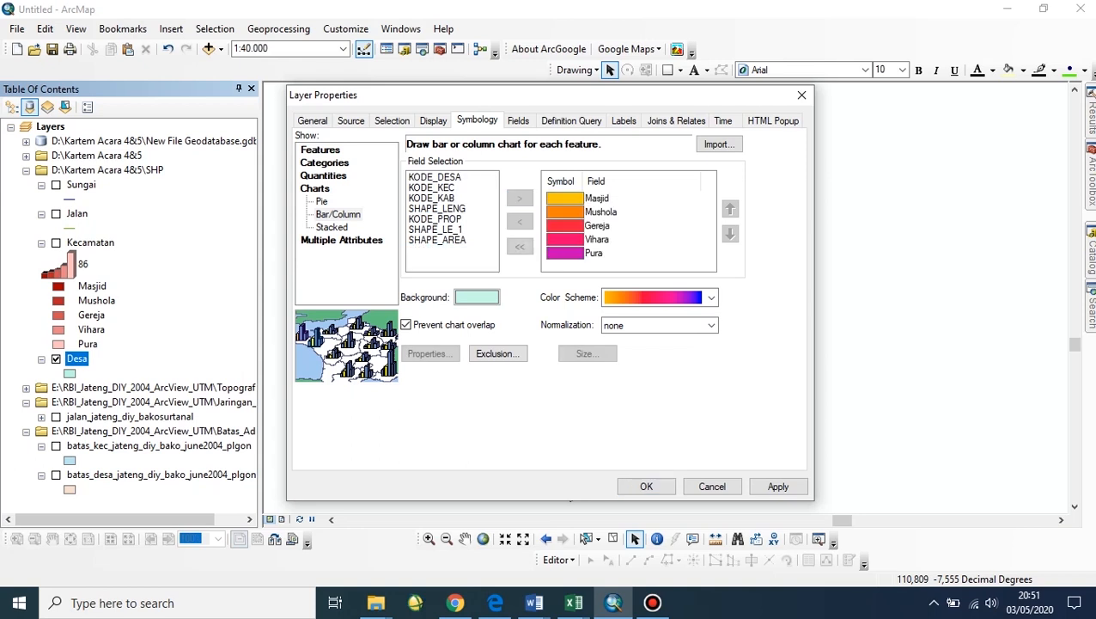
Step: Give the chart fields a custom color ramp running from red as Color 1 to light pink as Color 2
click(711, 296)
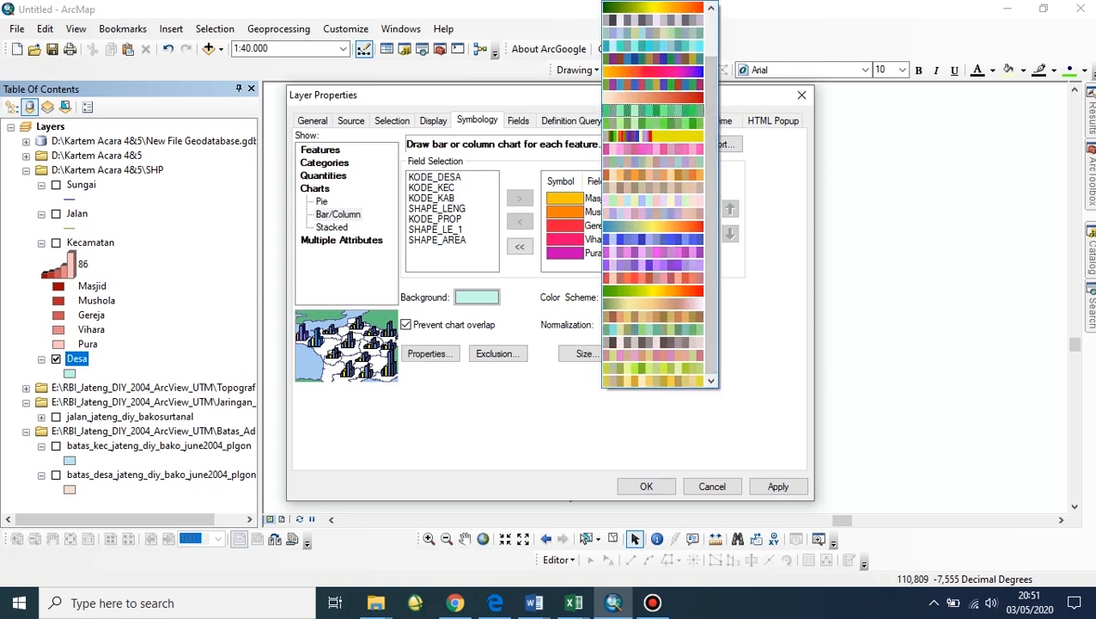
click(653, 97)
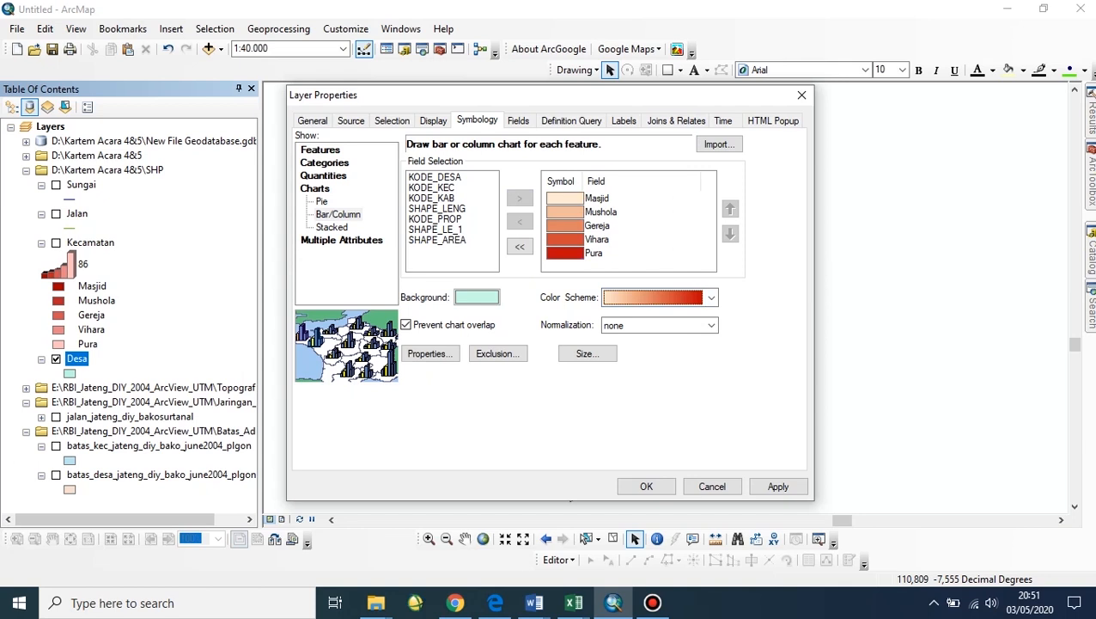
right_click(679, 293)
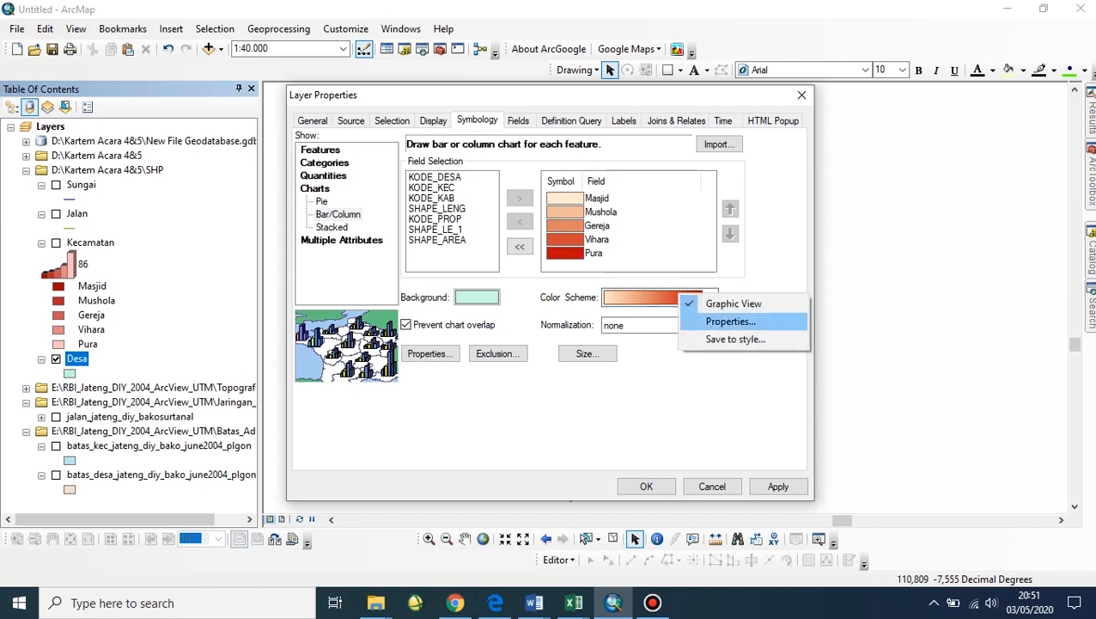
click(722, 321)
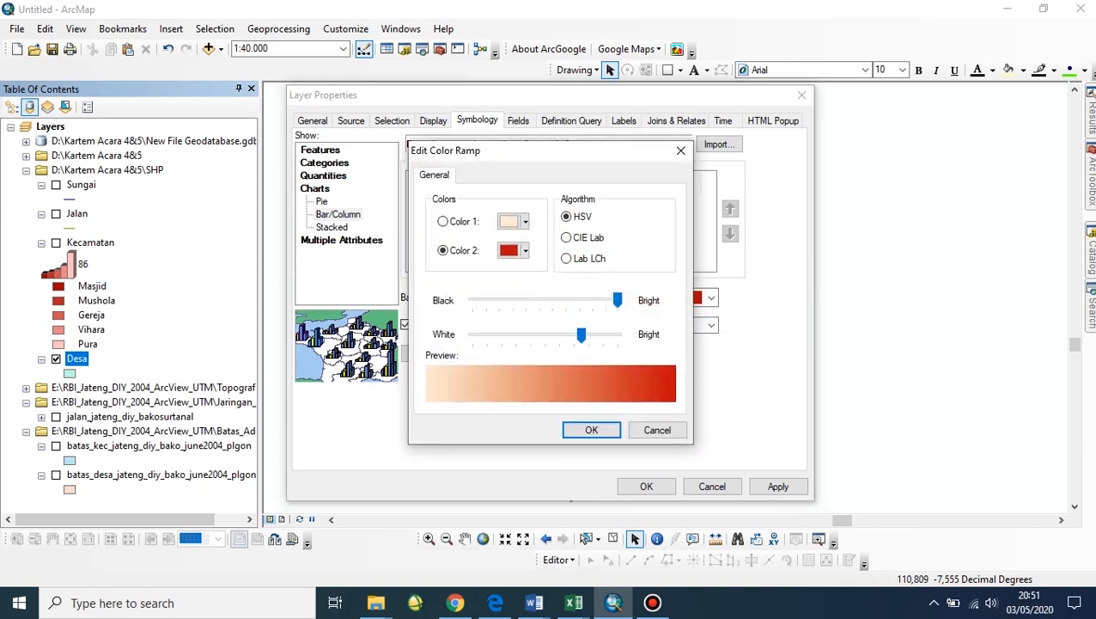
click(525, 220)
click(533, 262)
click(525, 220)
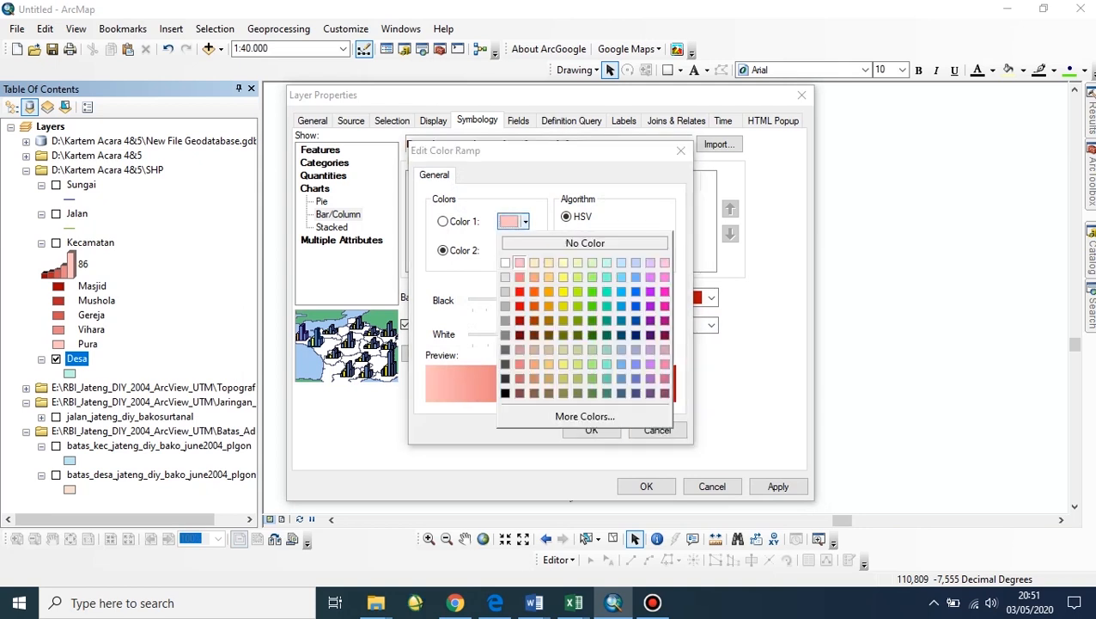
click(519, 306)
click(525, 250)
click(519, 262)
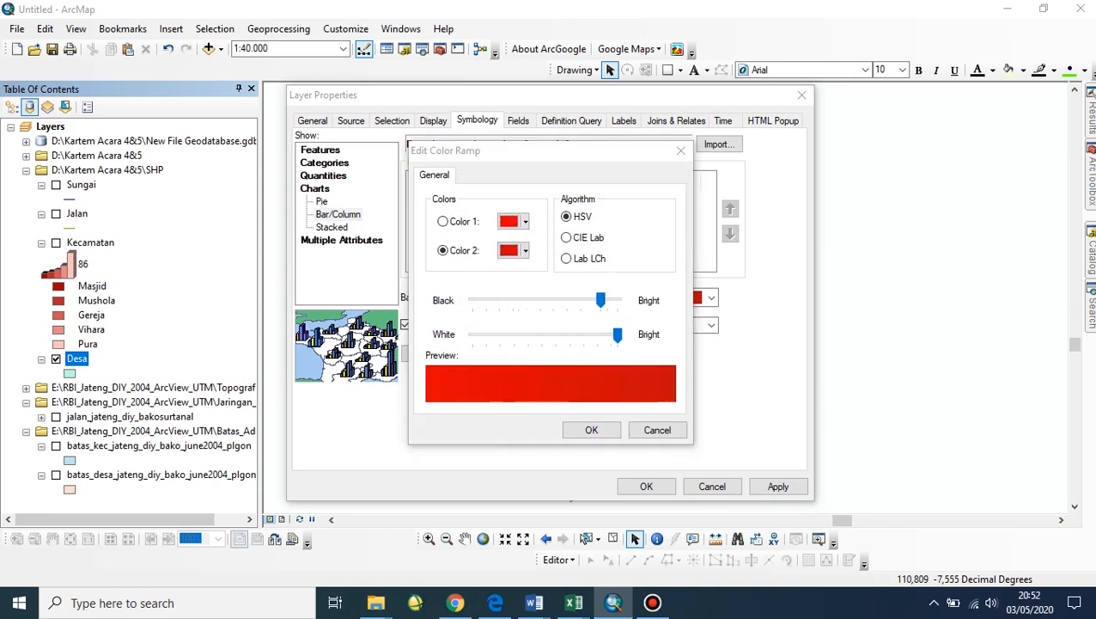
click(591, 429)
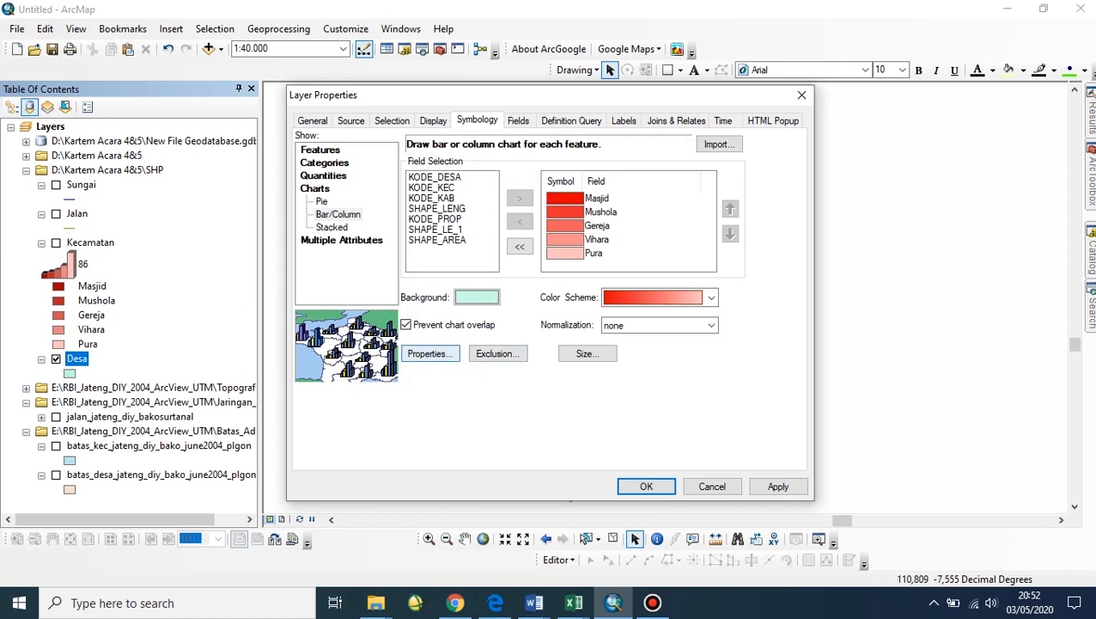
Step: Display the Desa column chart in 3-D and apply the symbology to the layer
click(430, 353)
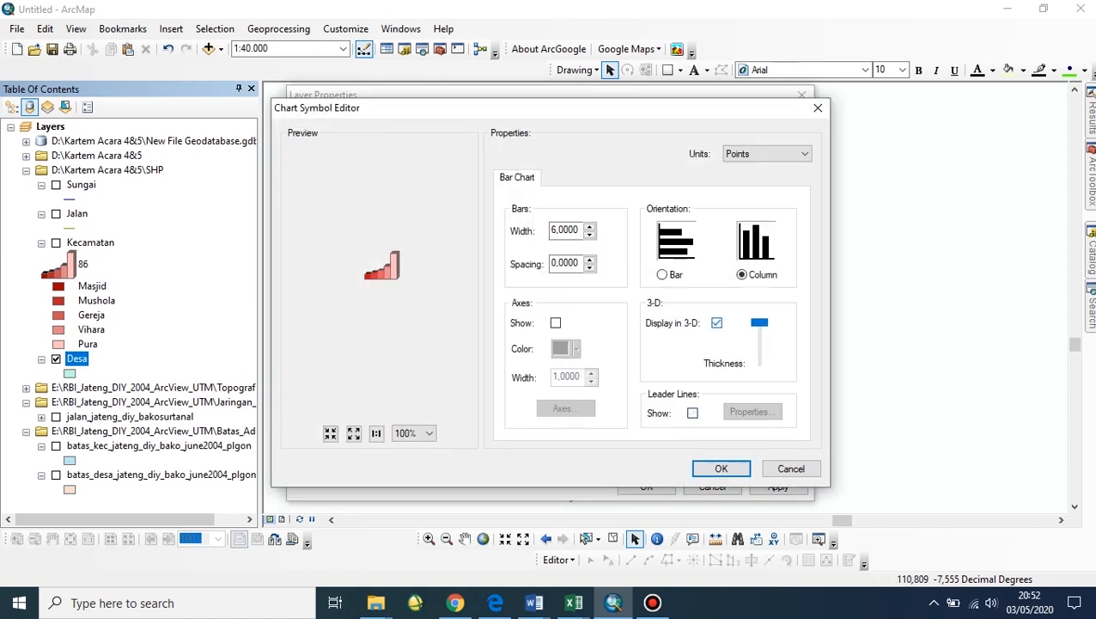
click(721, 468)
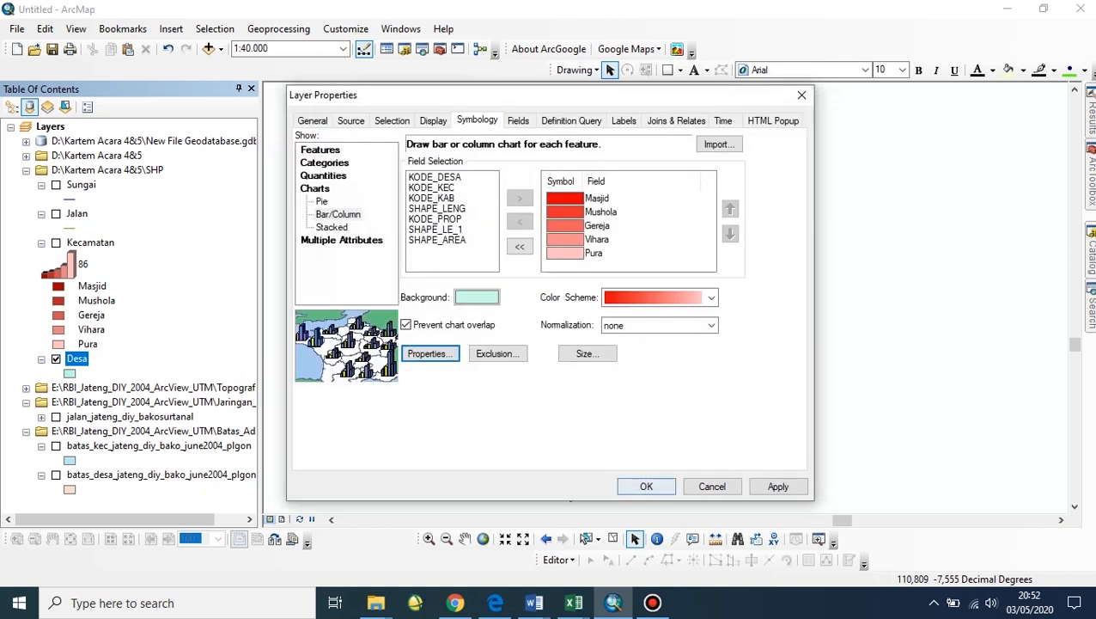
click(646, 486)
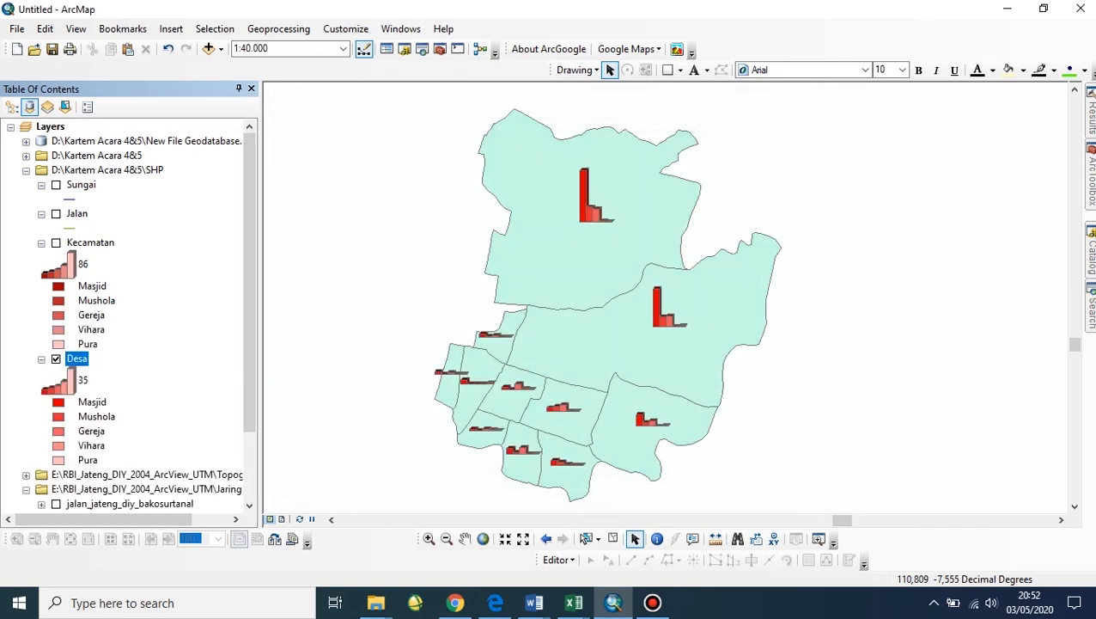
Step: Hide the charted Desa layer and paste a copy of it into the Layers data frame
click(56, 359)
right_click(74, 357)
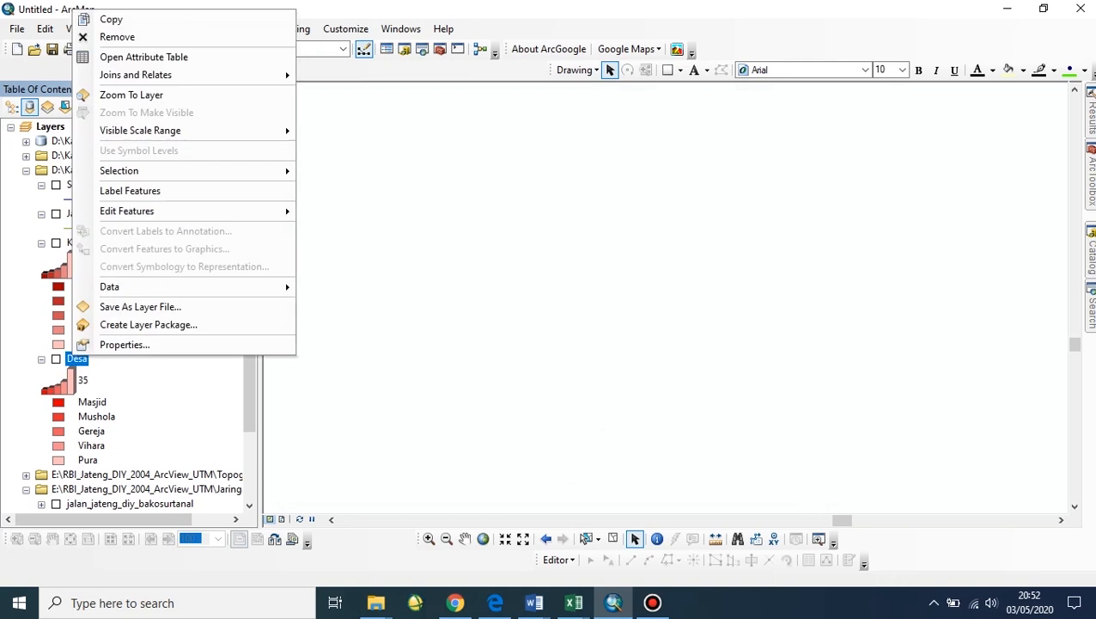
click(111, 19)
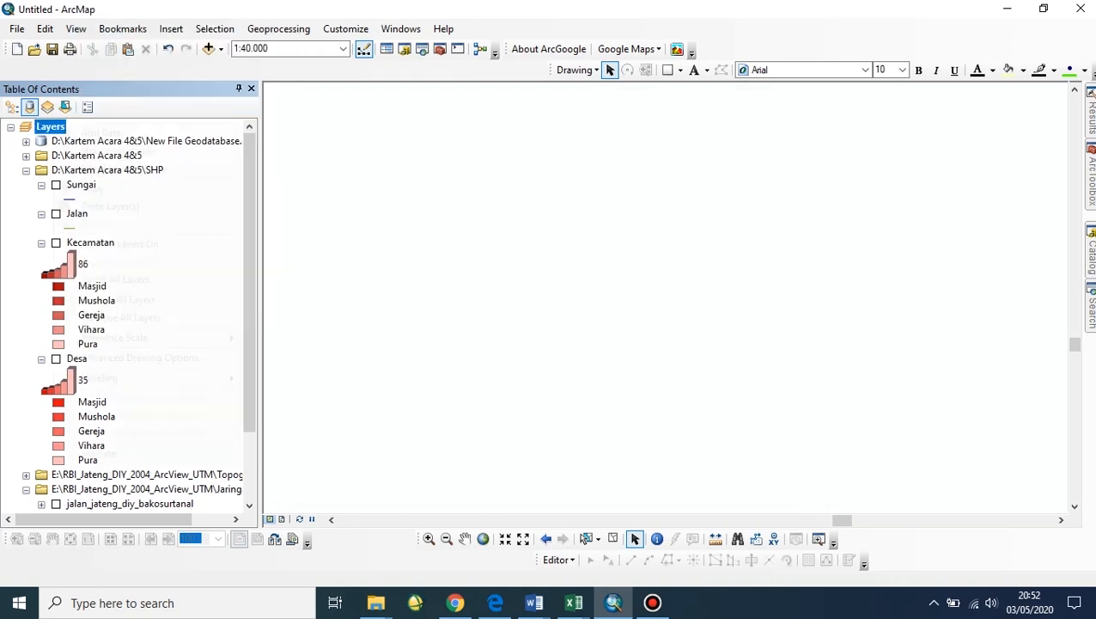
right_click(50, 126)
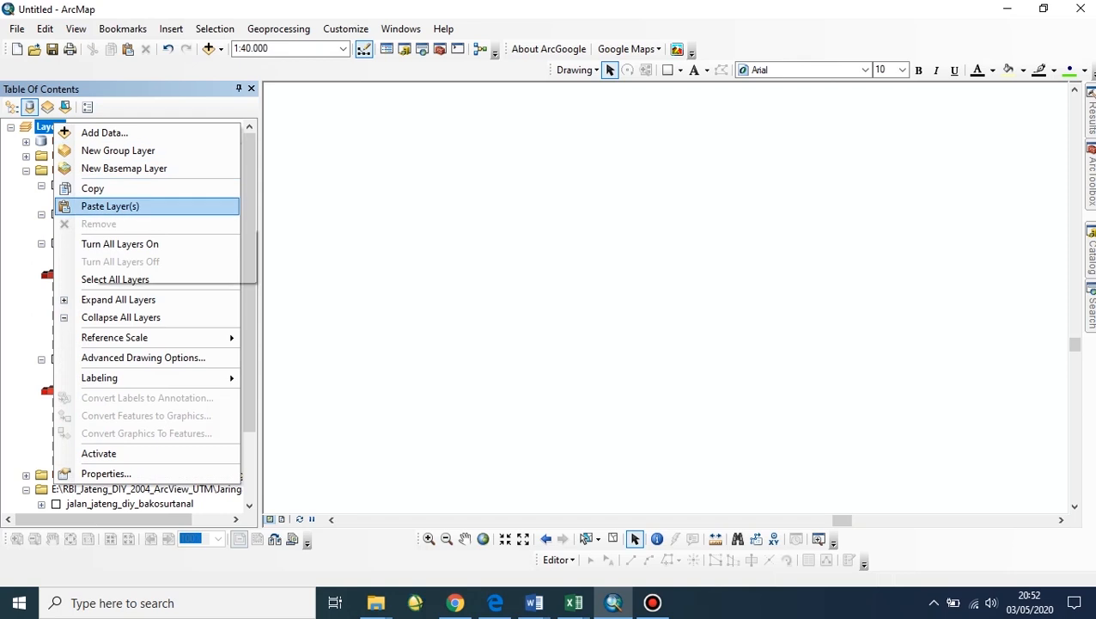
click(110, 207)
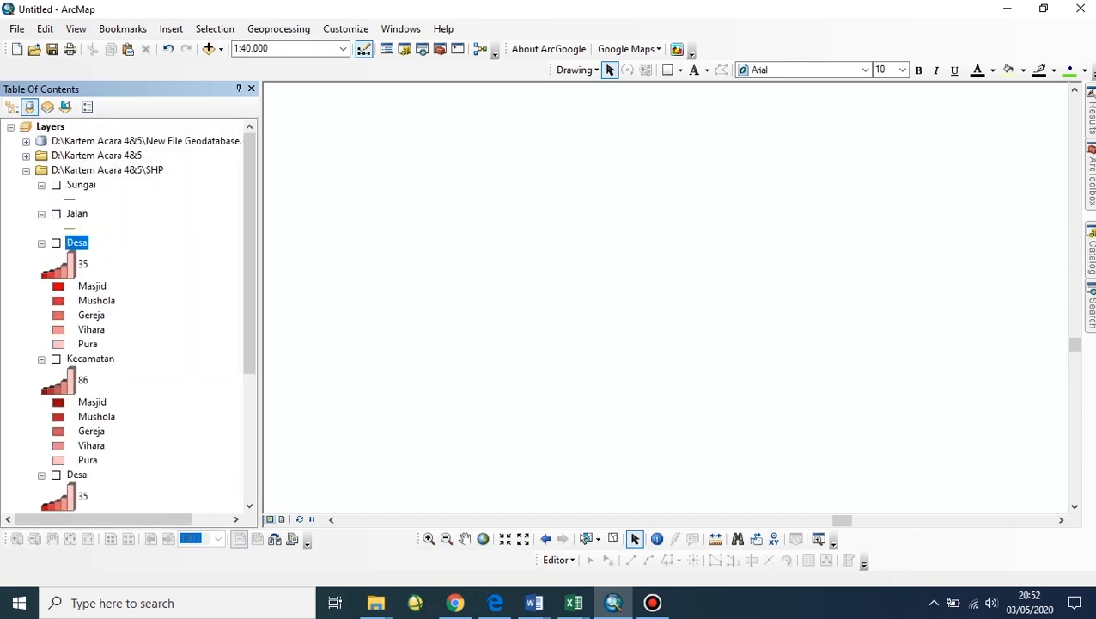
Step: Turn on the copied Desa layer and remove its table join
click(56, 242)
right_click(83, 239)
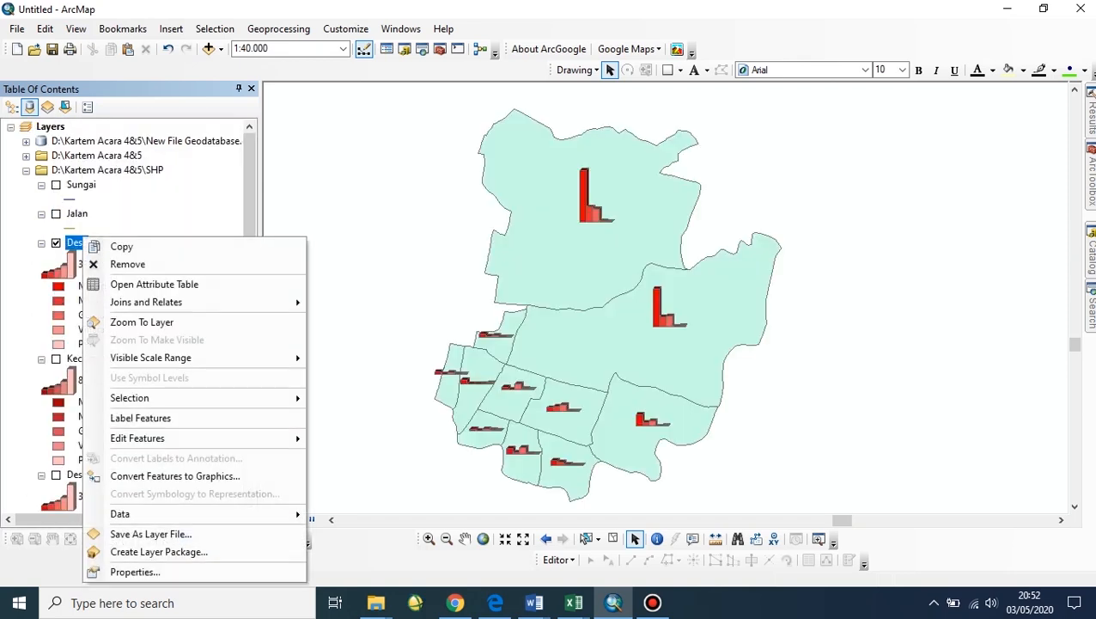
mouse_move(146, 301)
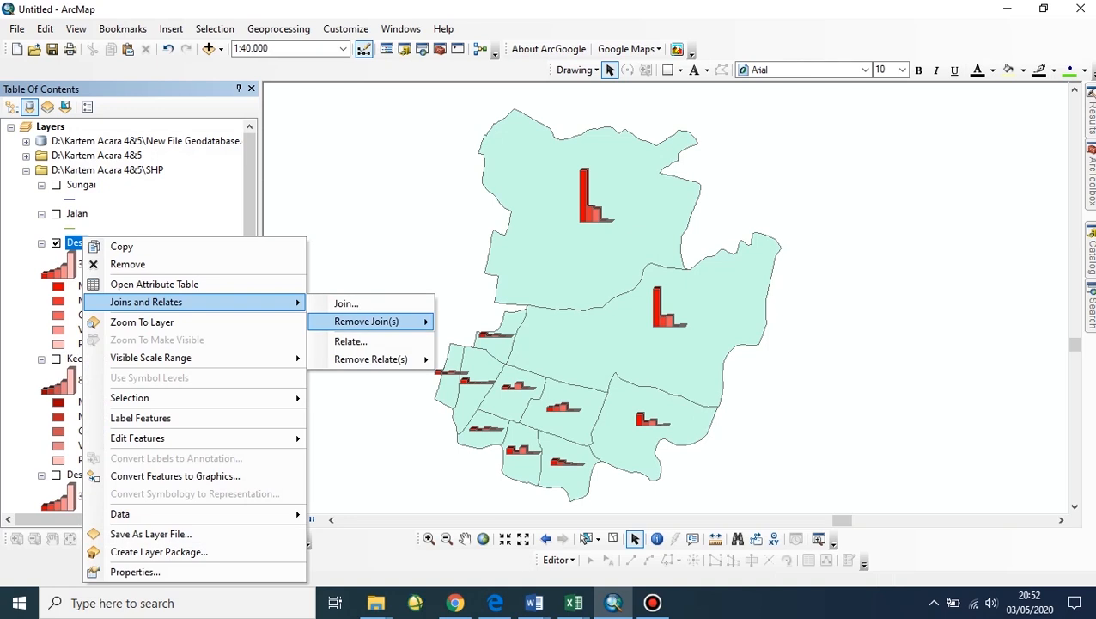
mouse_move(366, 321)
click(498, 340)
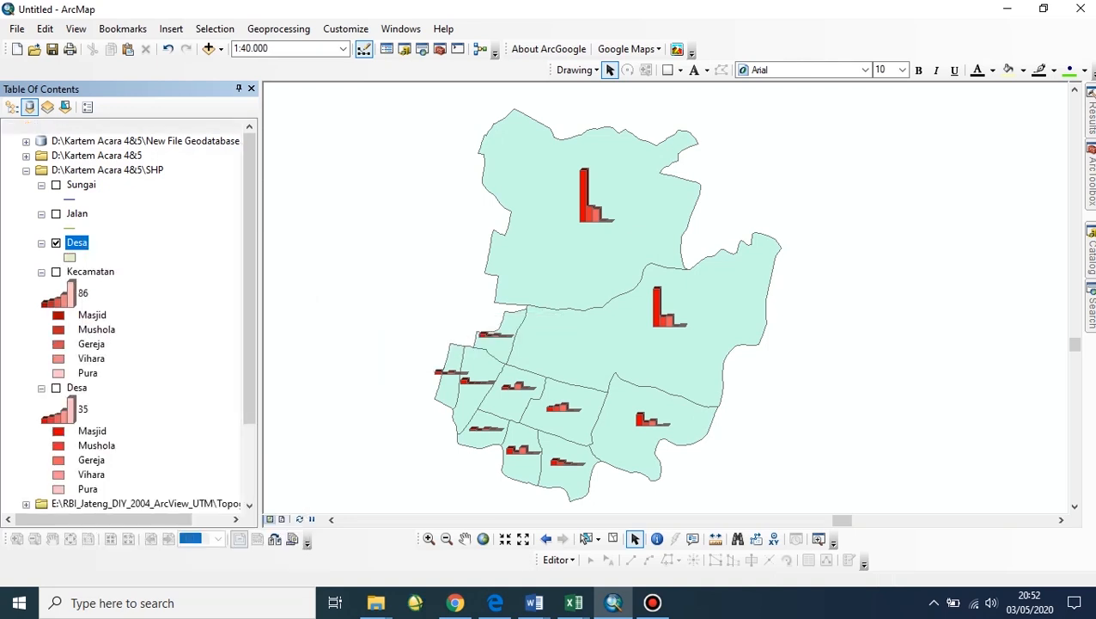
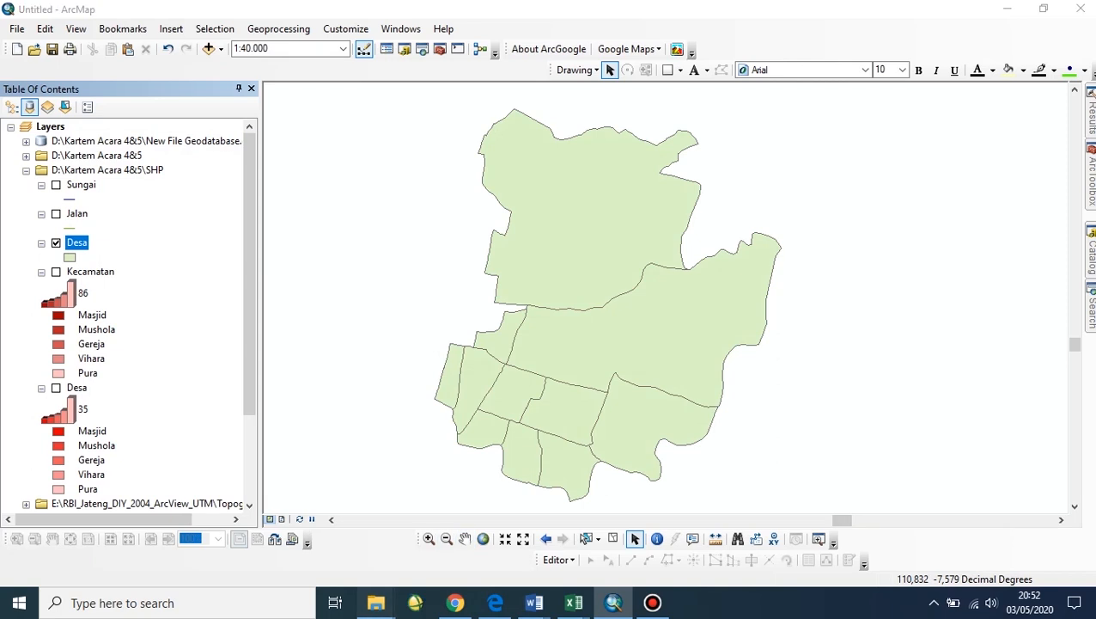
Step: Open Desa.dbf from the SHP folder in Excel
mouse_move(375, 602)
click(309, 525)
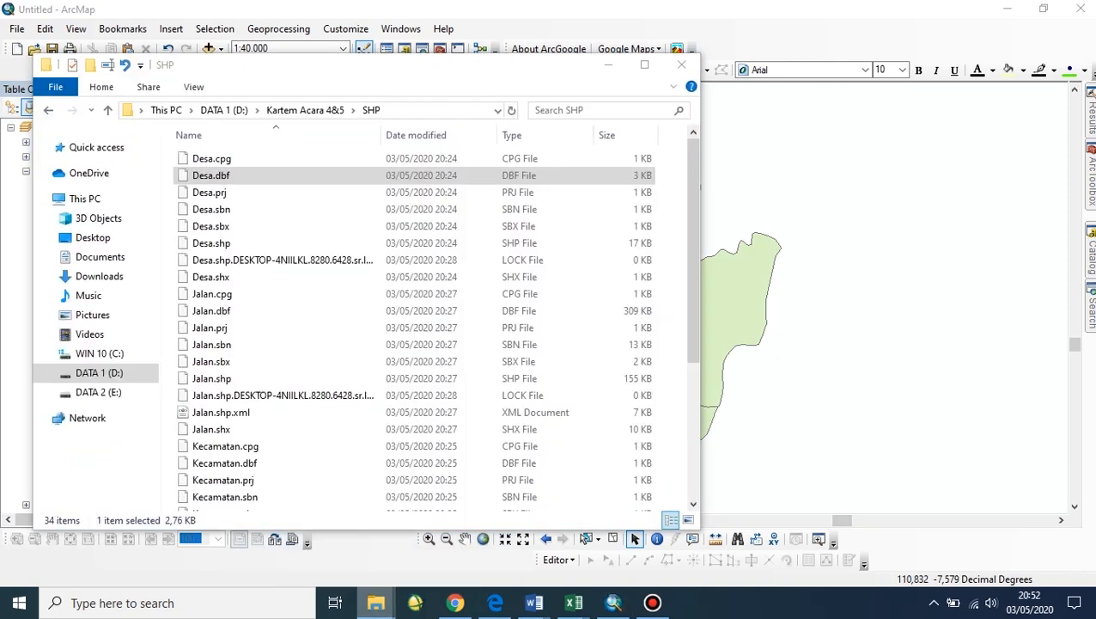
key(F2)
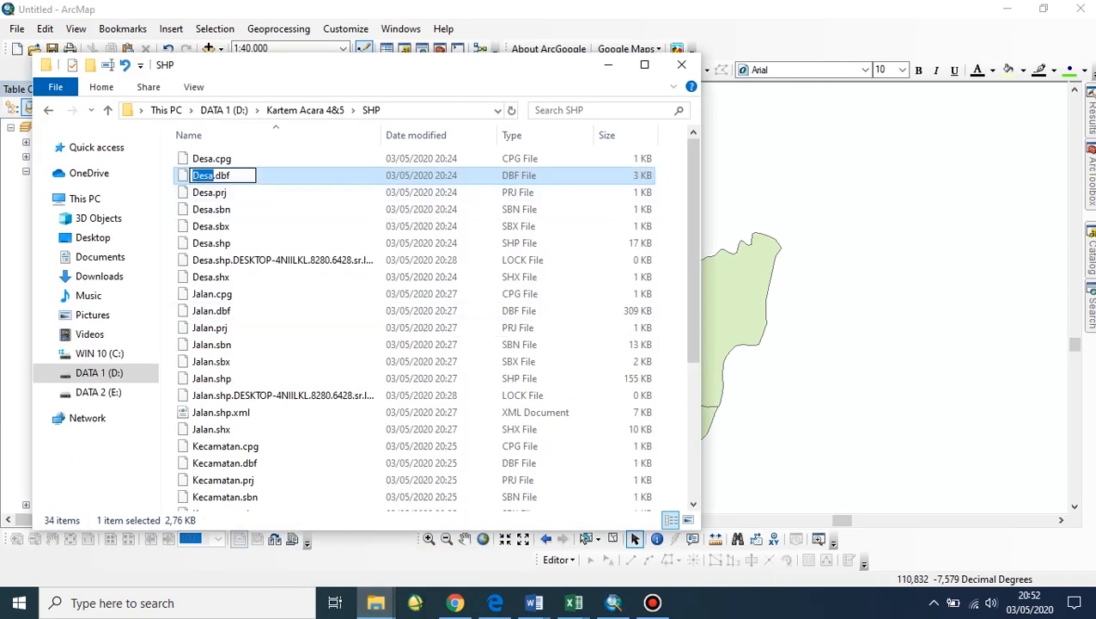
drag(404, 175, 574, 601)
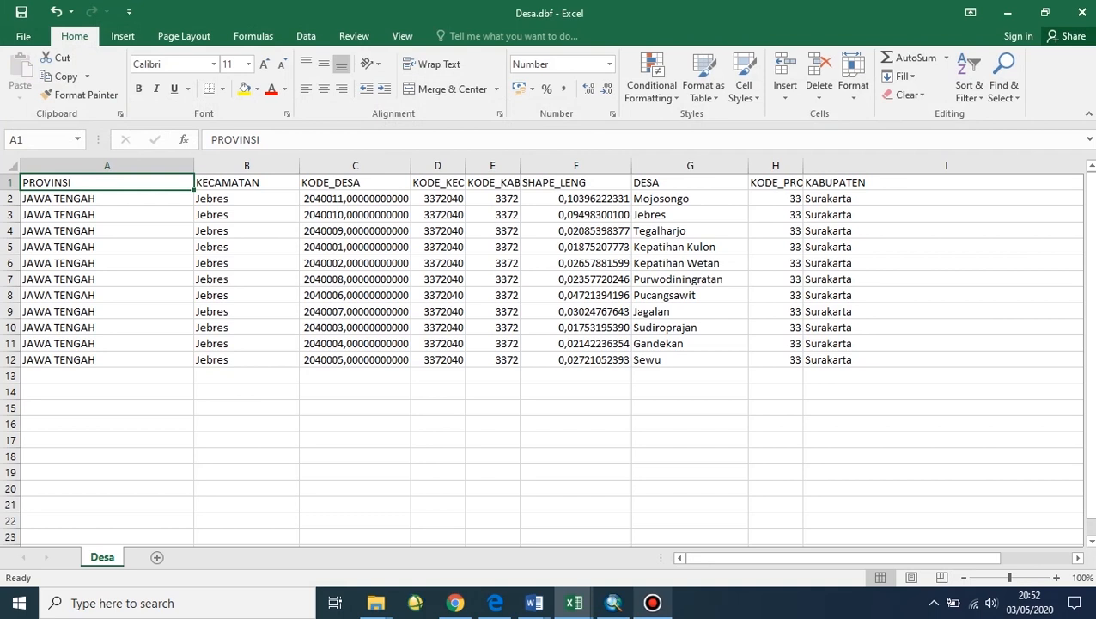
Step: Switch to the Desa.dbf workbook in Excel that holds the Masjid and Mushola columns
click(574, 602)
mouse_move(574, 601)
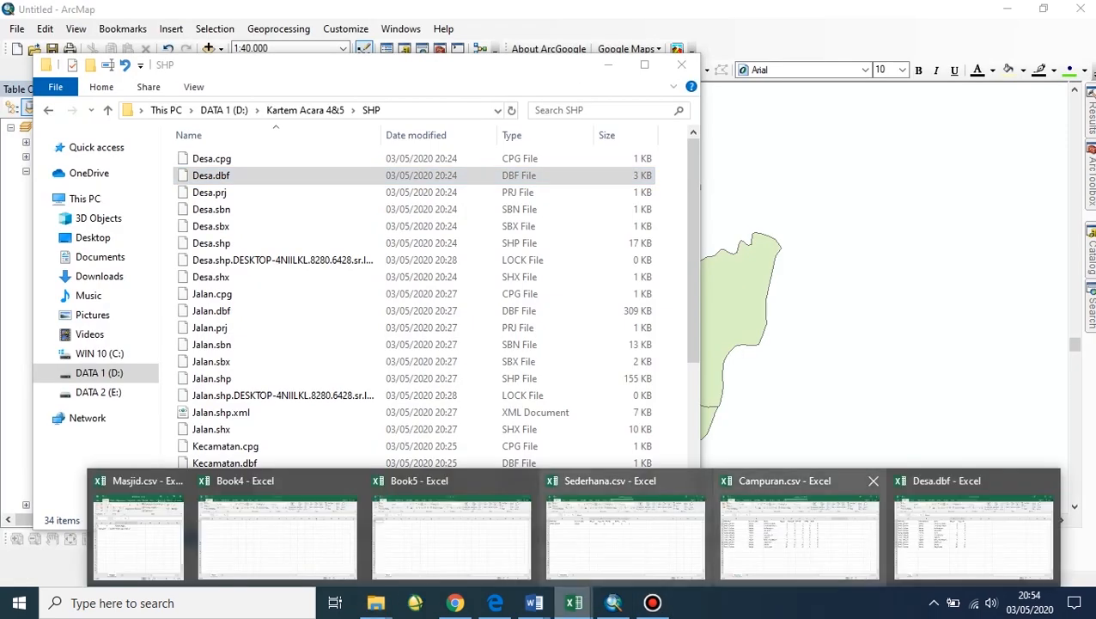
click(974, 533)
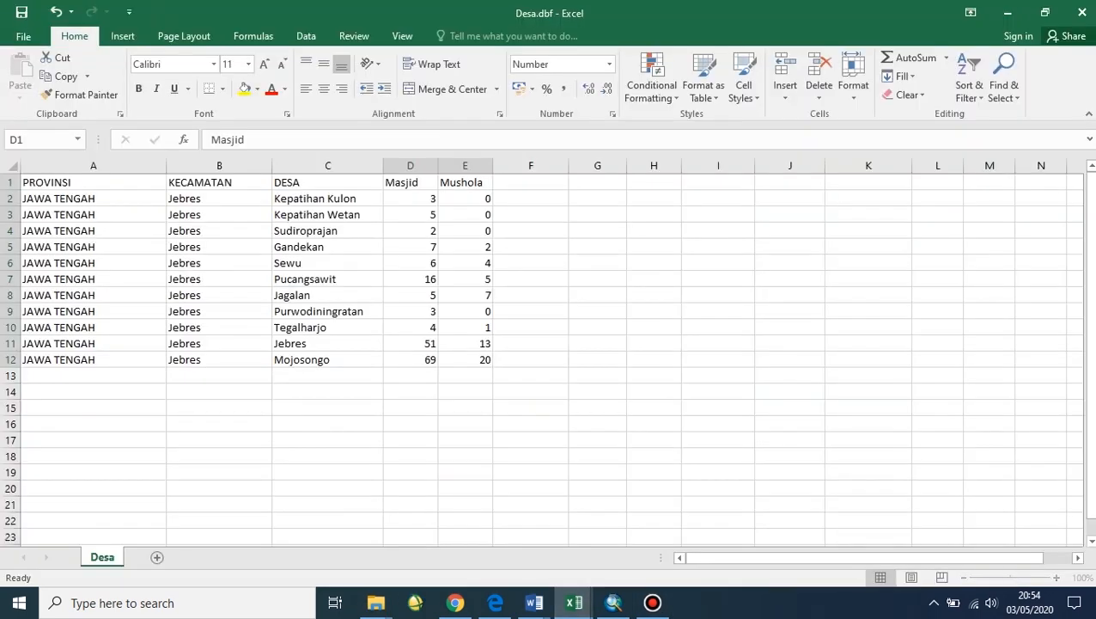
drag(401, 183, 473, 359)
click(258, 360)
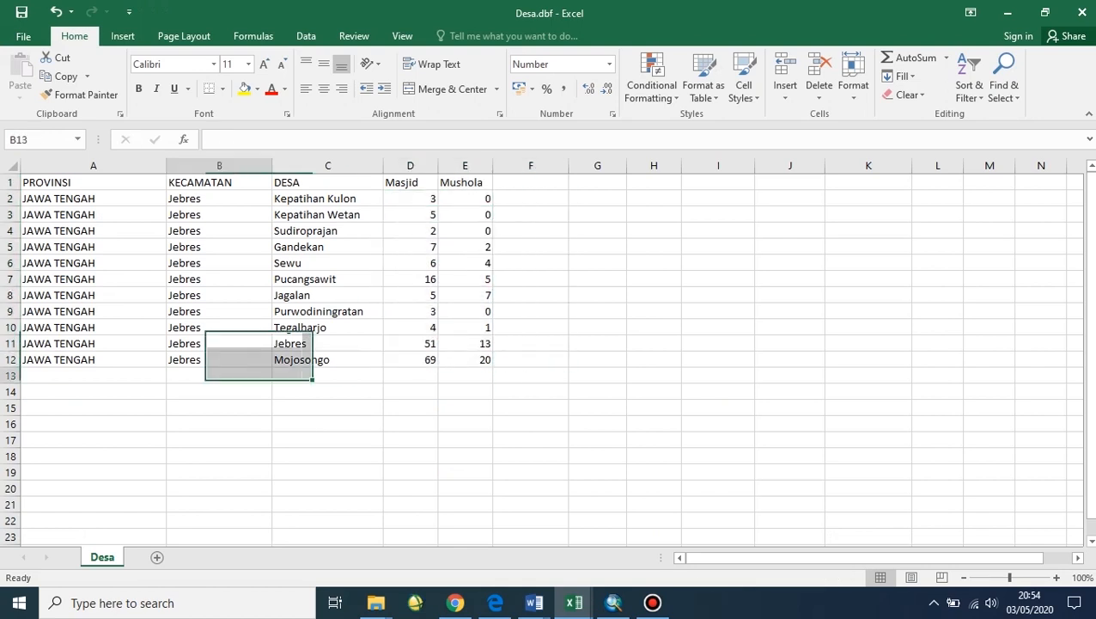
click(219, 376)
Step: Save the Desa worksheet as the comma-delimited CSV file Majemuk in the Kartem Acara 4&5 folder, keeping the CSV format
click(24, 36)
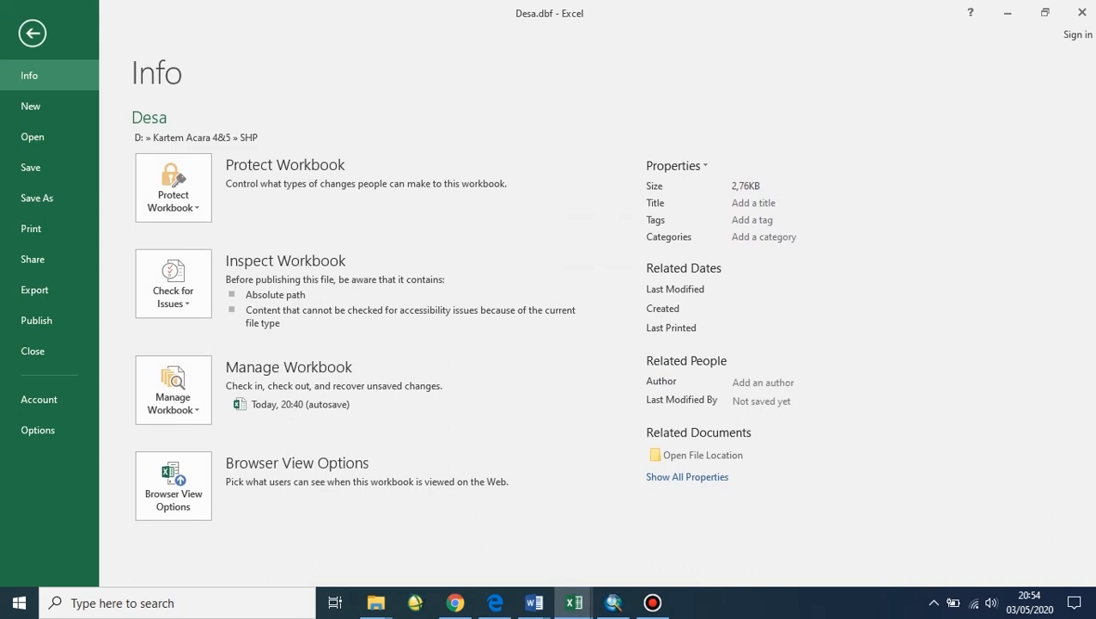
click(36, 198)
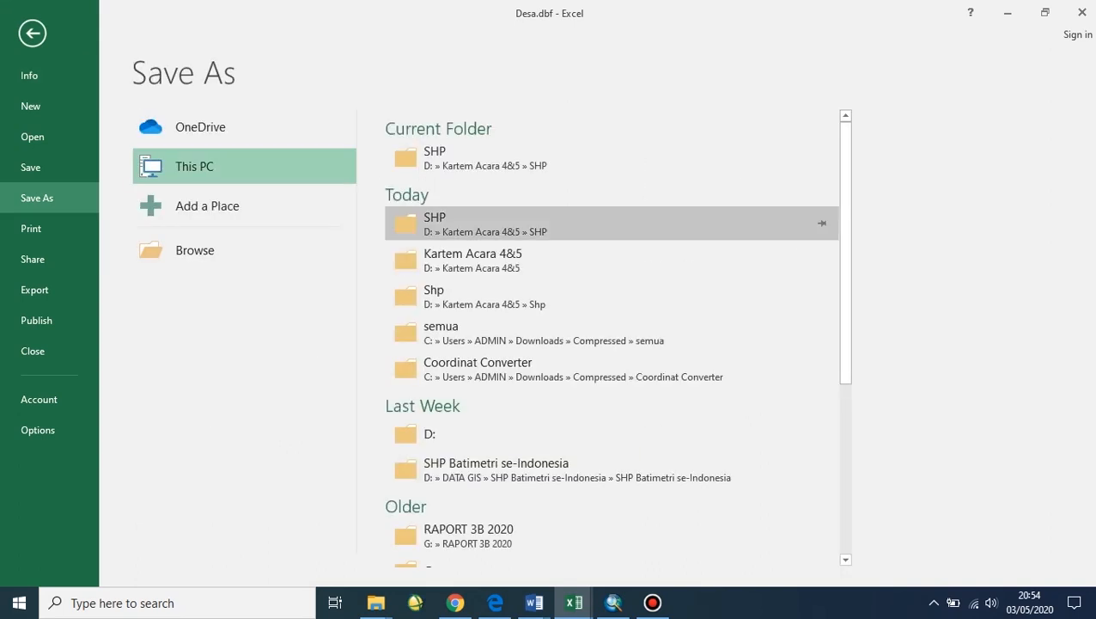
click(473, 257)
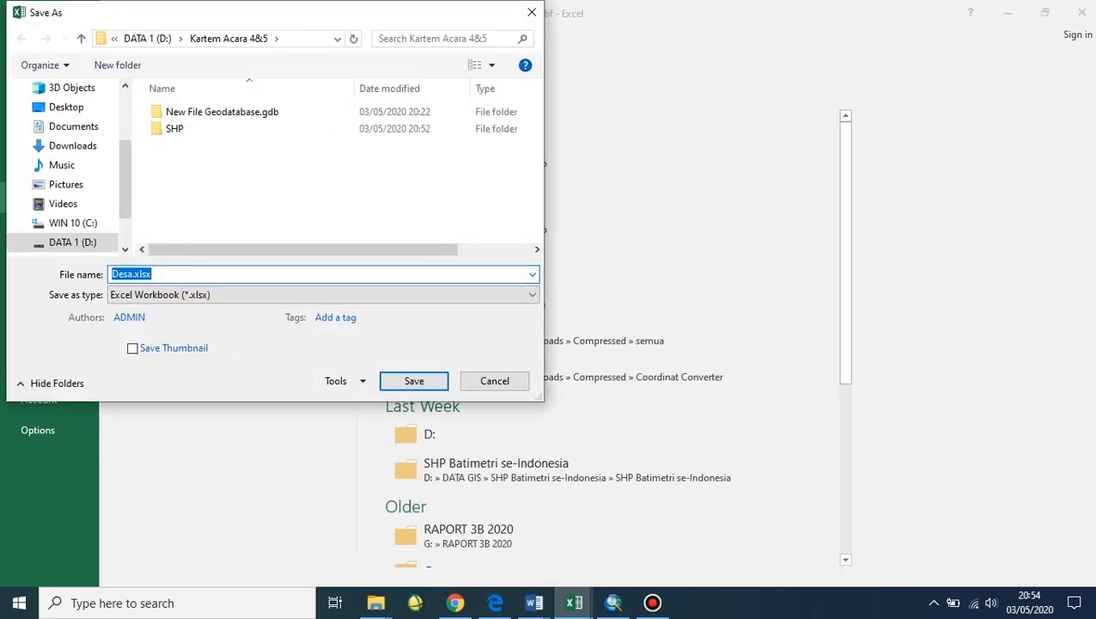
click(322, 295)
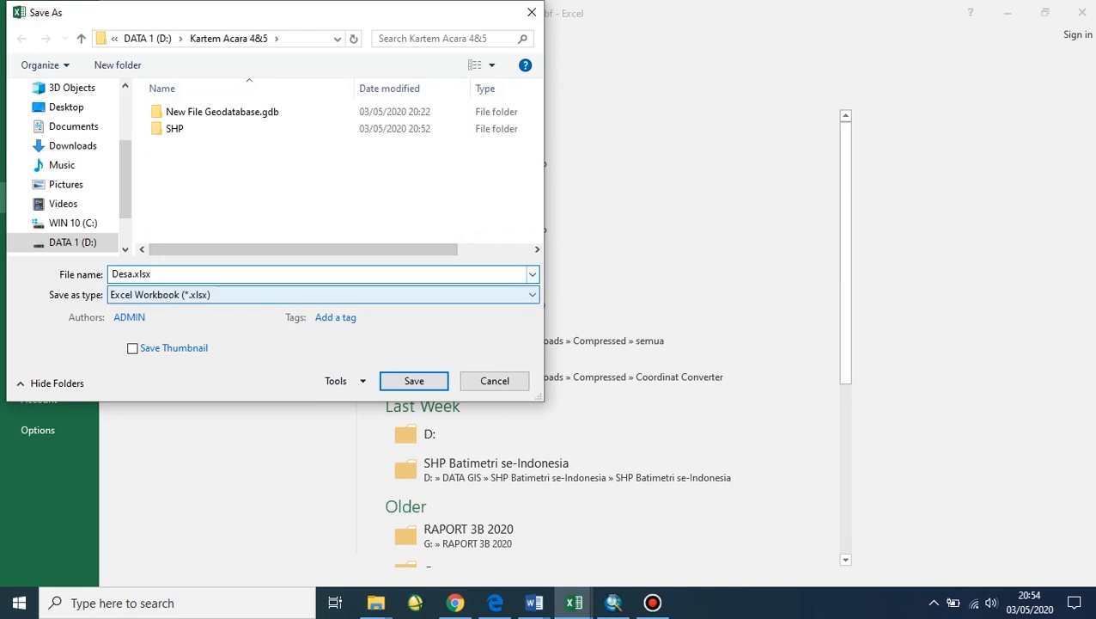
click(175, 176)
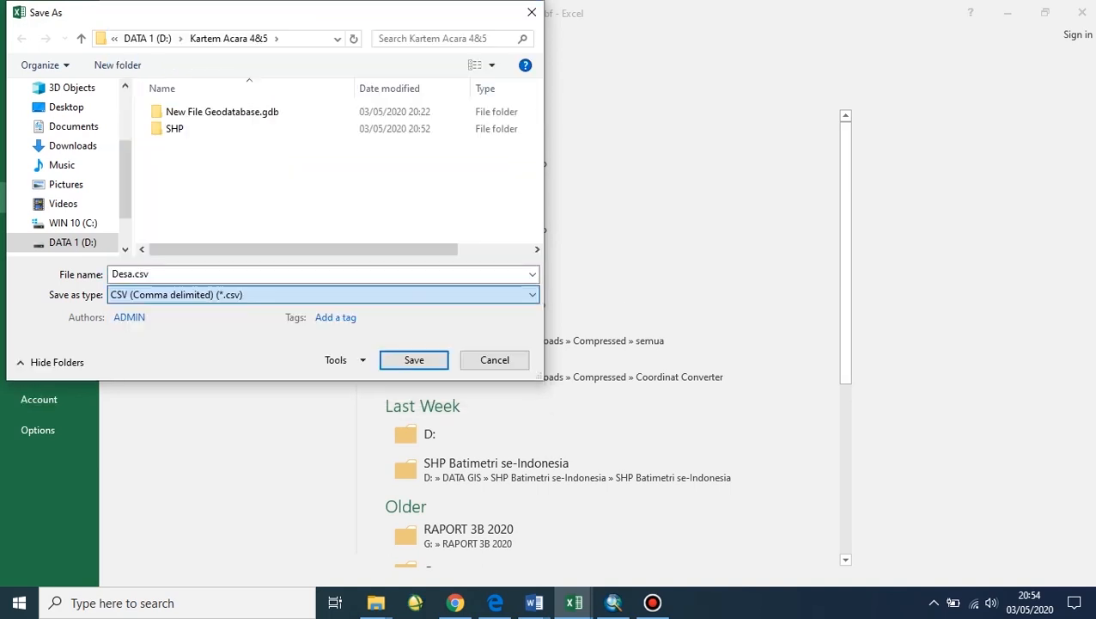
click(214, 274)
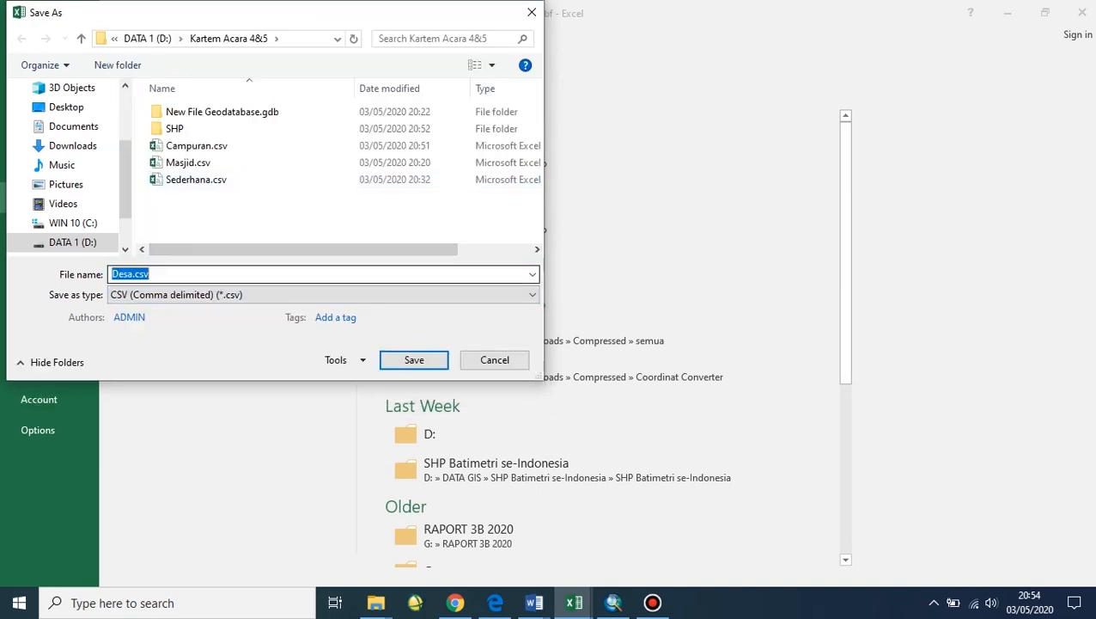
text(Ma)
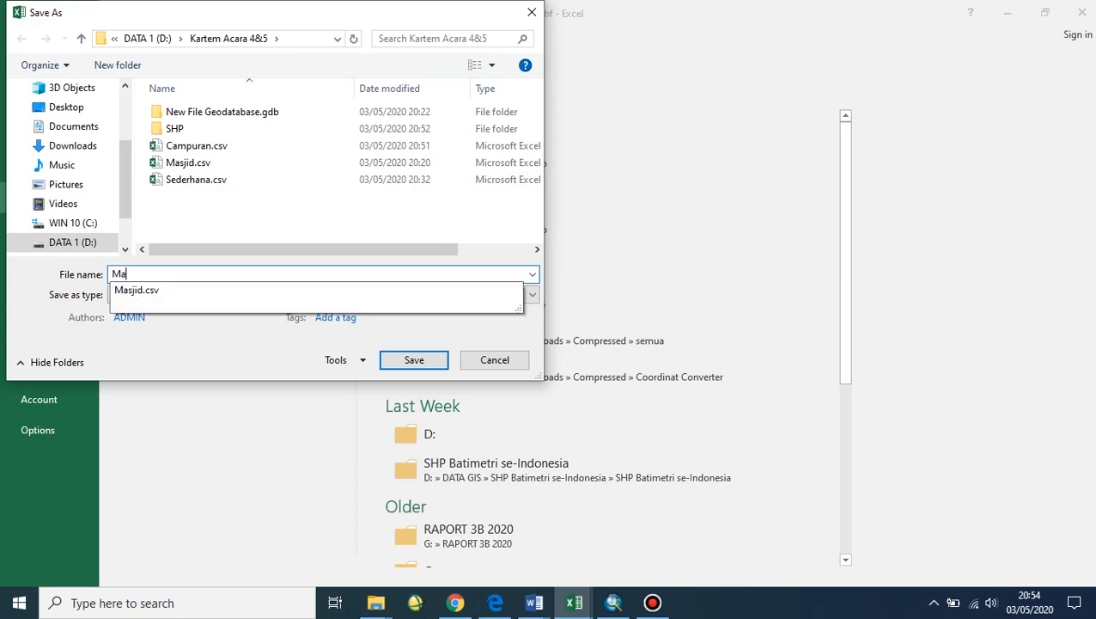
text(jemuk)
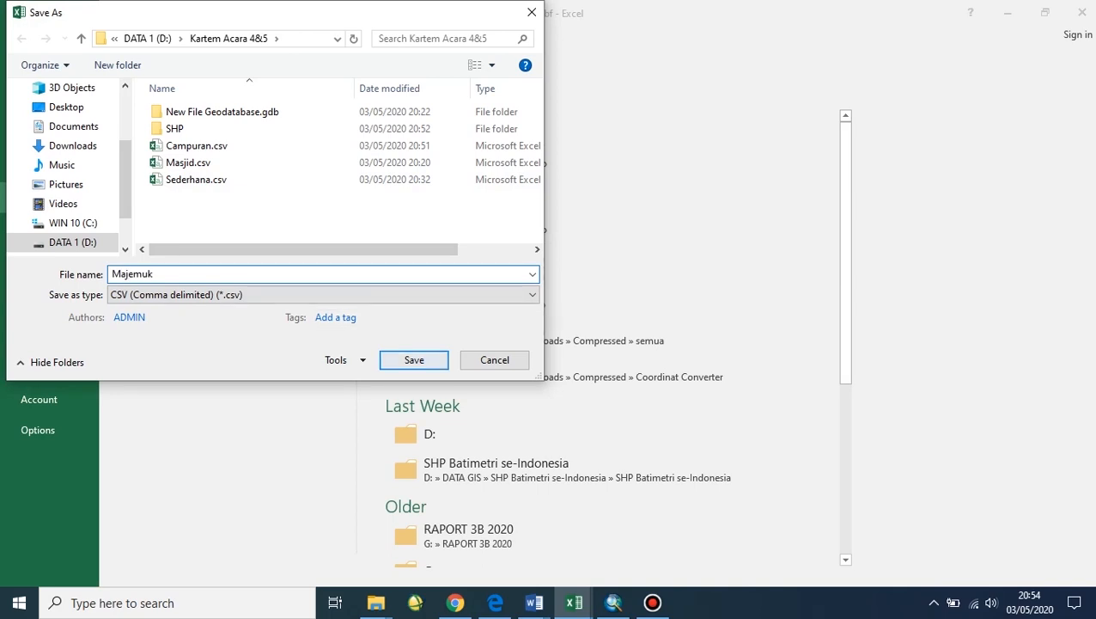
click(414, 359)
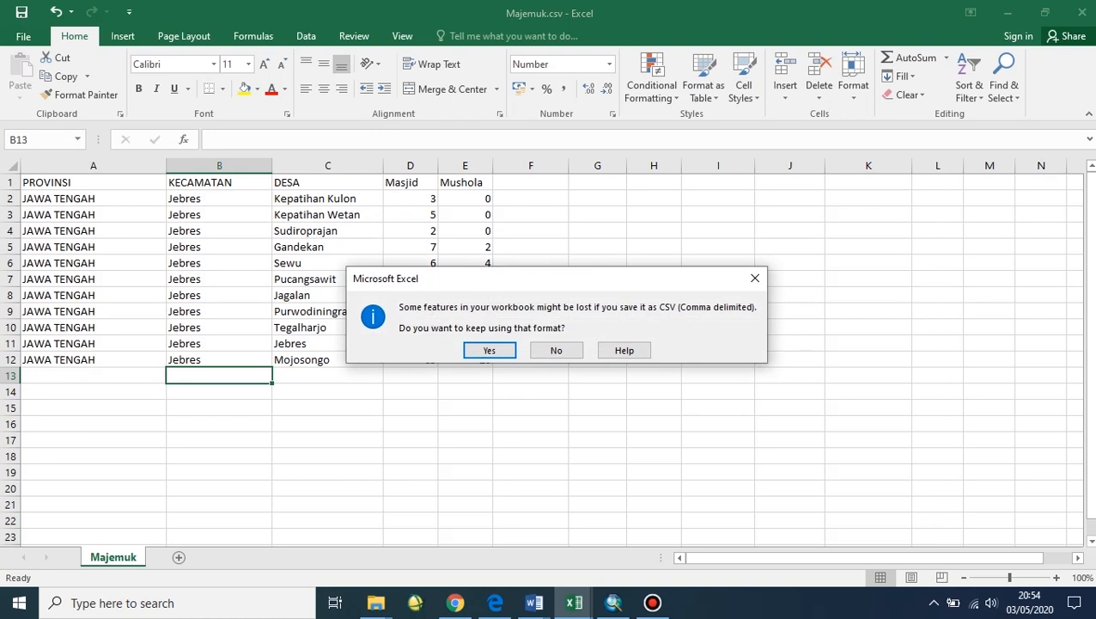
key(Return)
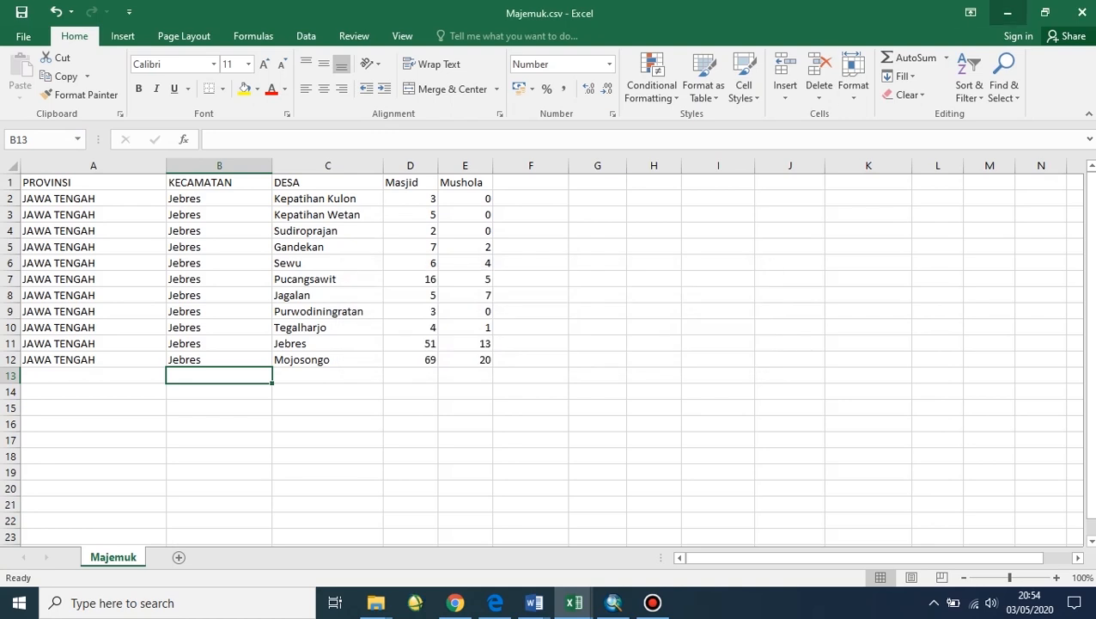
Step: Switch back to ArcMap and start a table join on the visible Desa layer, based on its DESA field
click(1007, 13)
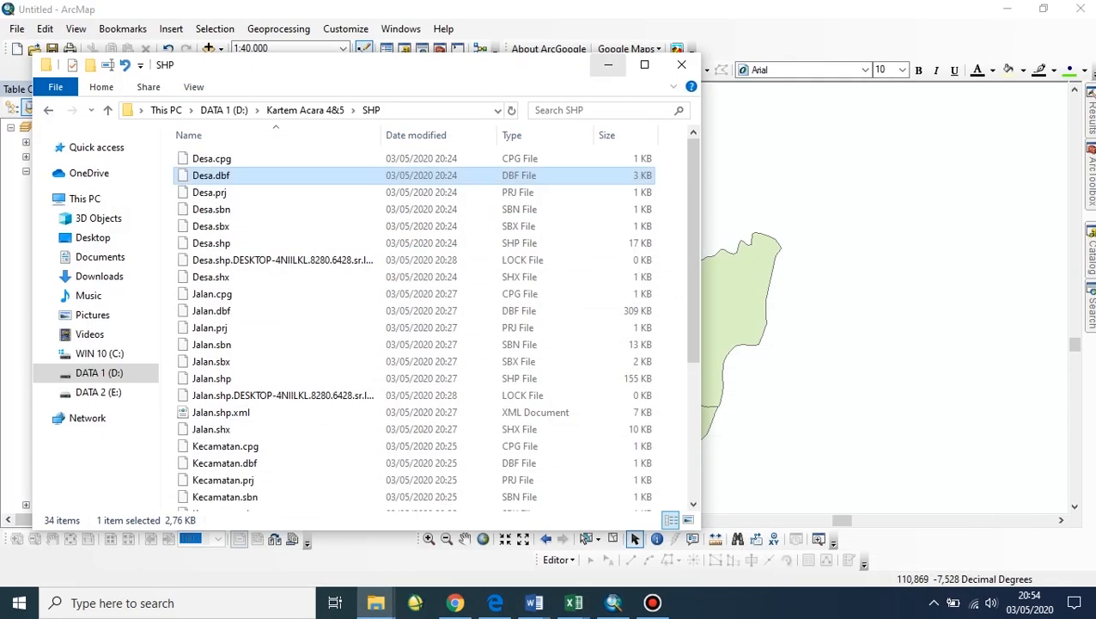
click(607, 66)
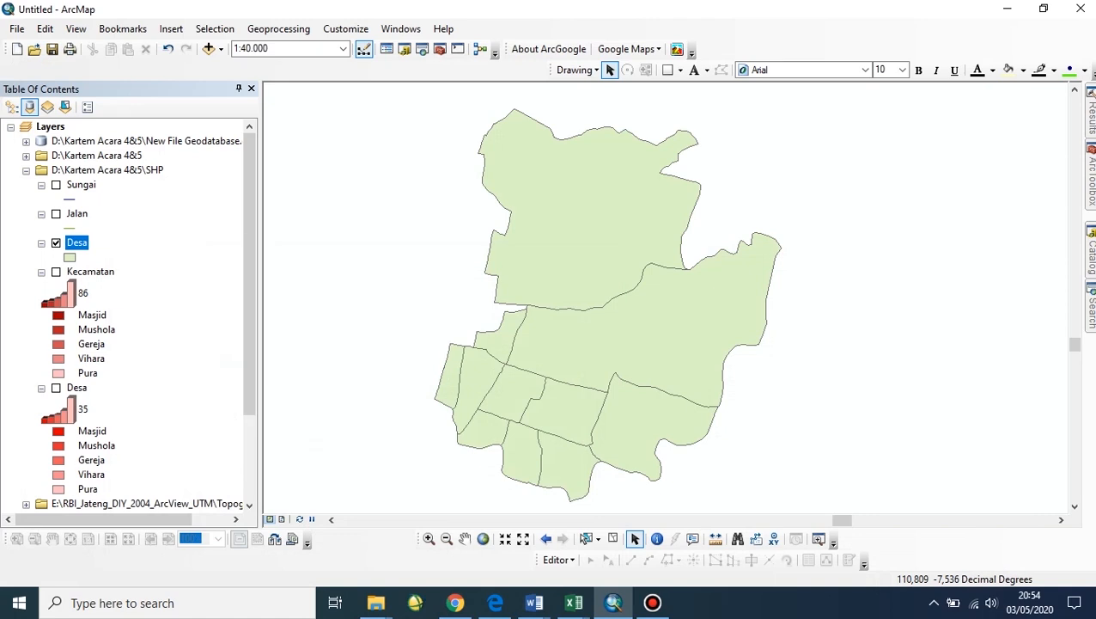
right_click(76, 241)
mouse_move(172, 302)
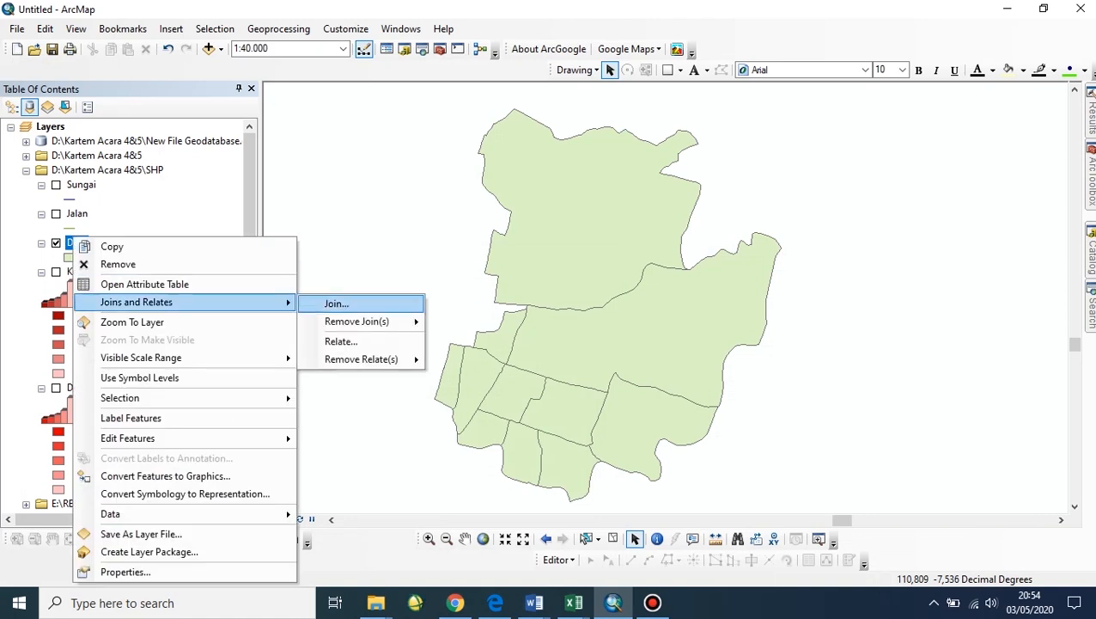
click(336, 304)
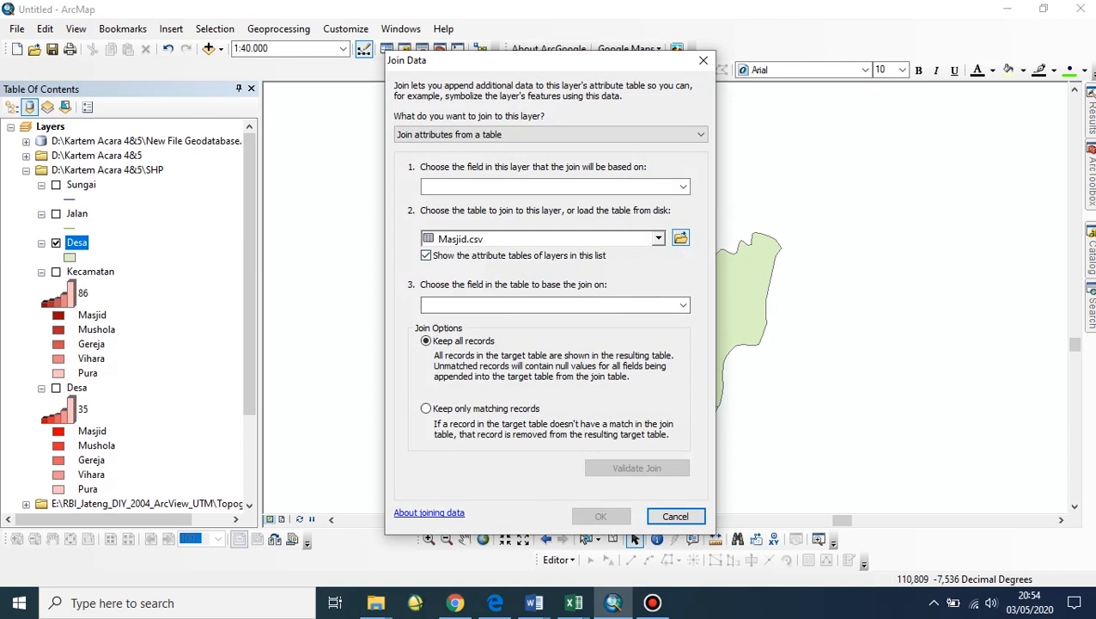
click(683, 187)
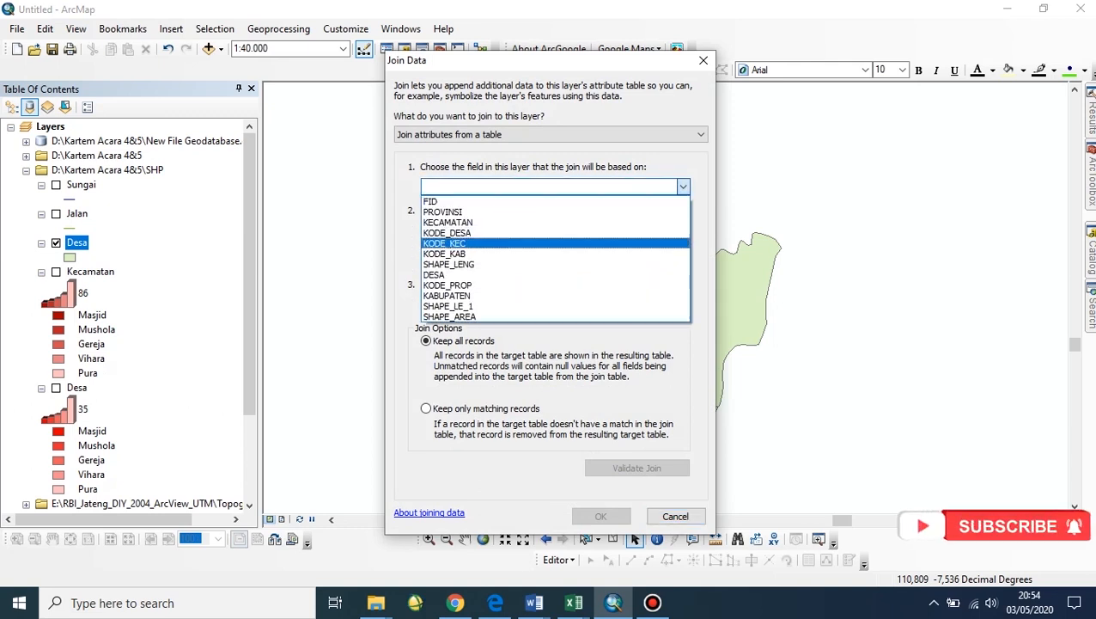
click(683, 187)
key(d)
Step: Load Majemuk.csv as the join table, match it on its DESA field and complete the join keeping all records
click(681, 237)
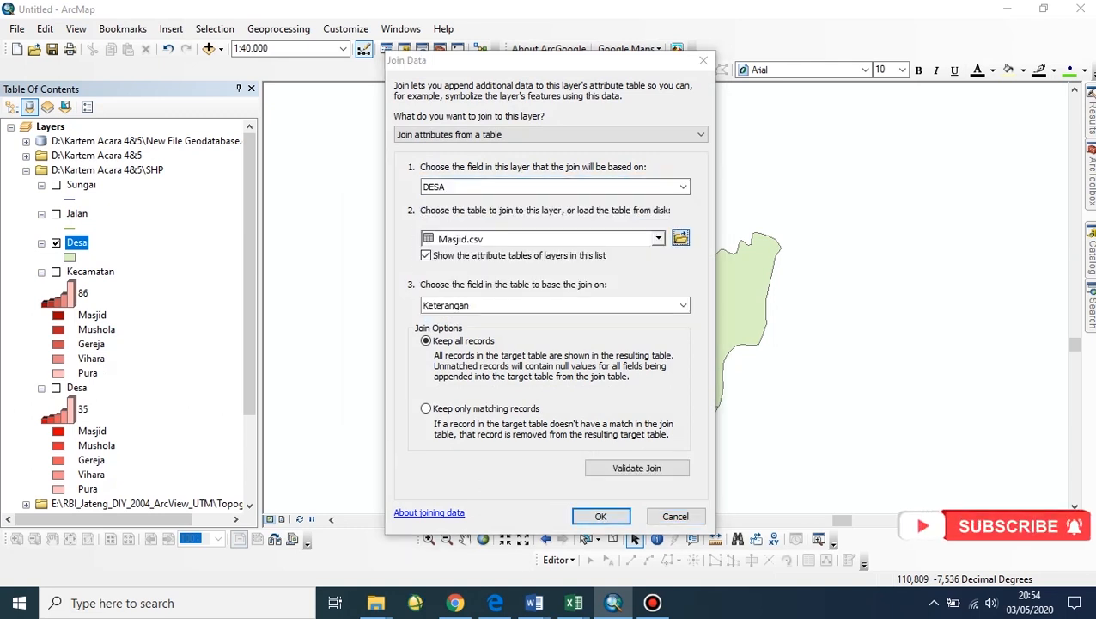
click(403, 286)
click(402, 258)
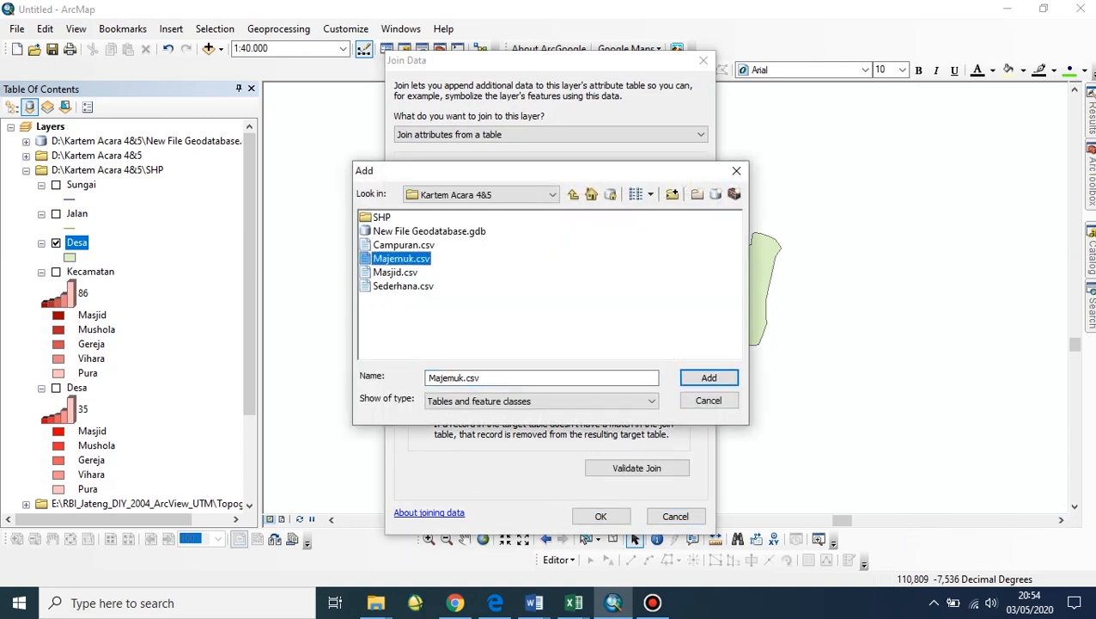
key(Return)
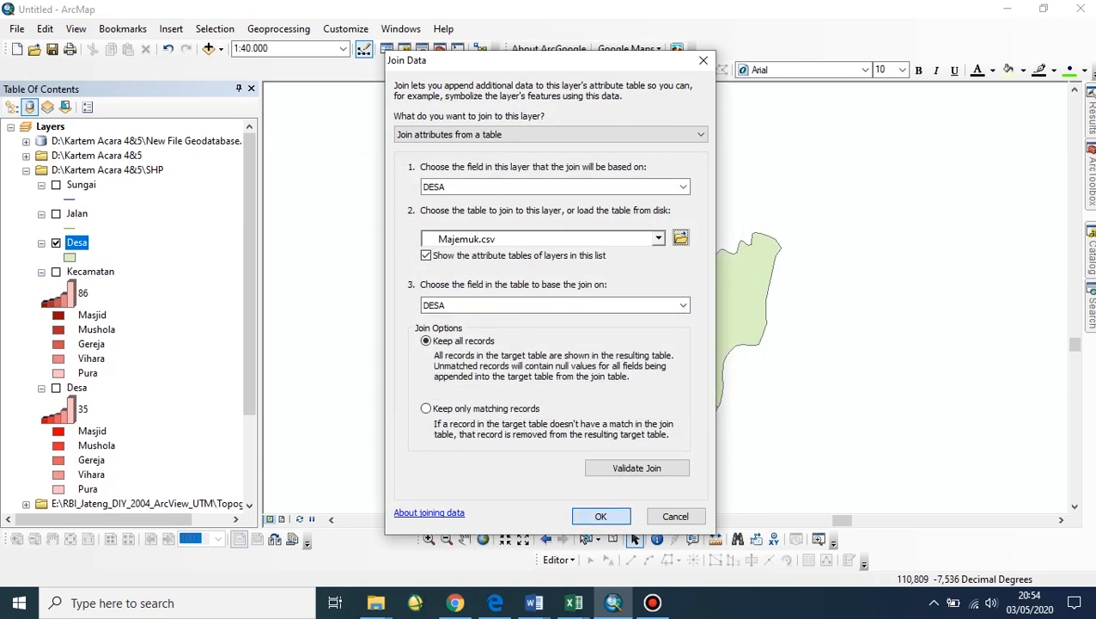
key(Return)
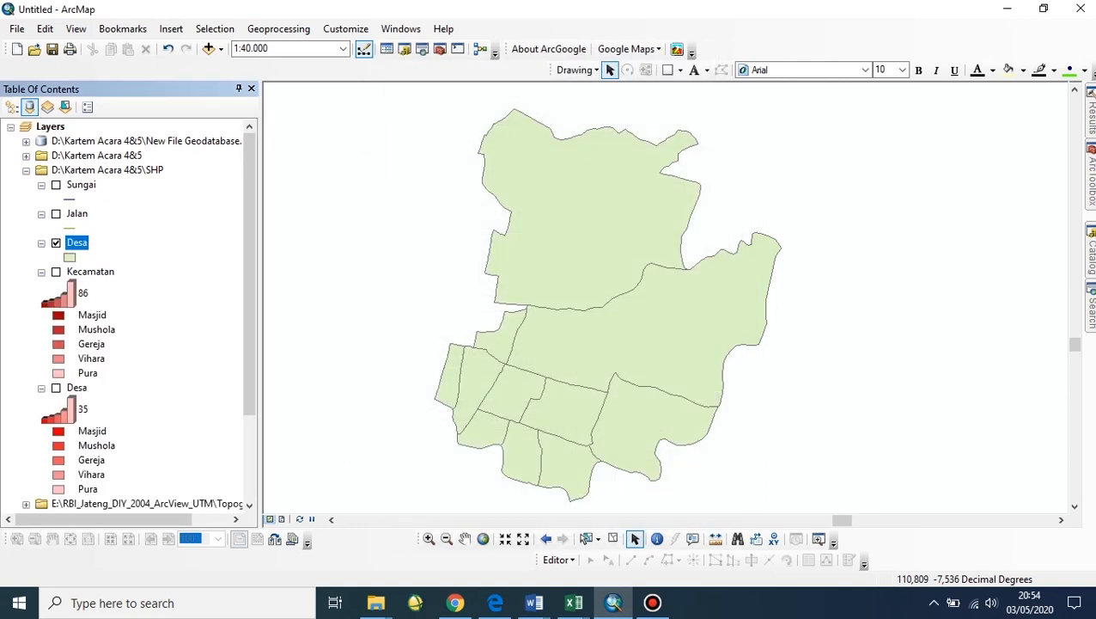
Step: Open the layer properties of the visible Desa layer
right_click(78, 240)
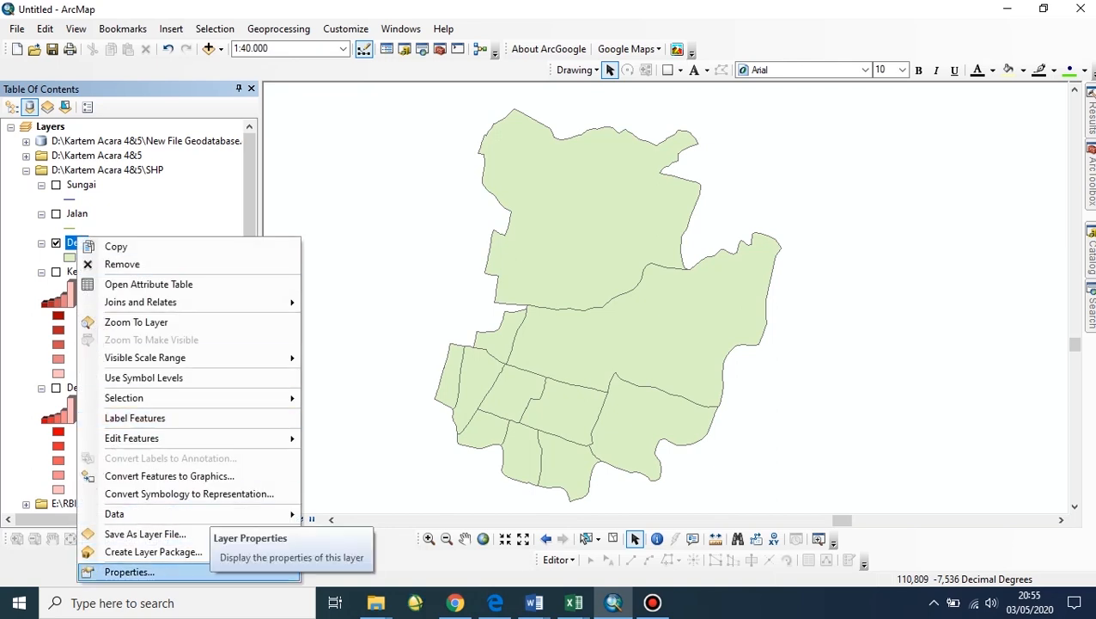
click(129, 571)
Step: Try pie chart symbology for the Masjid and Mushola fields with the light-to-dark red color ramp
click(322, 201)
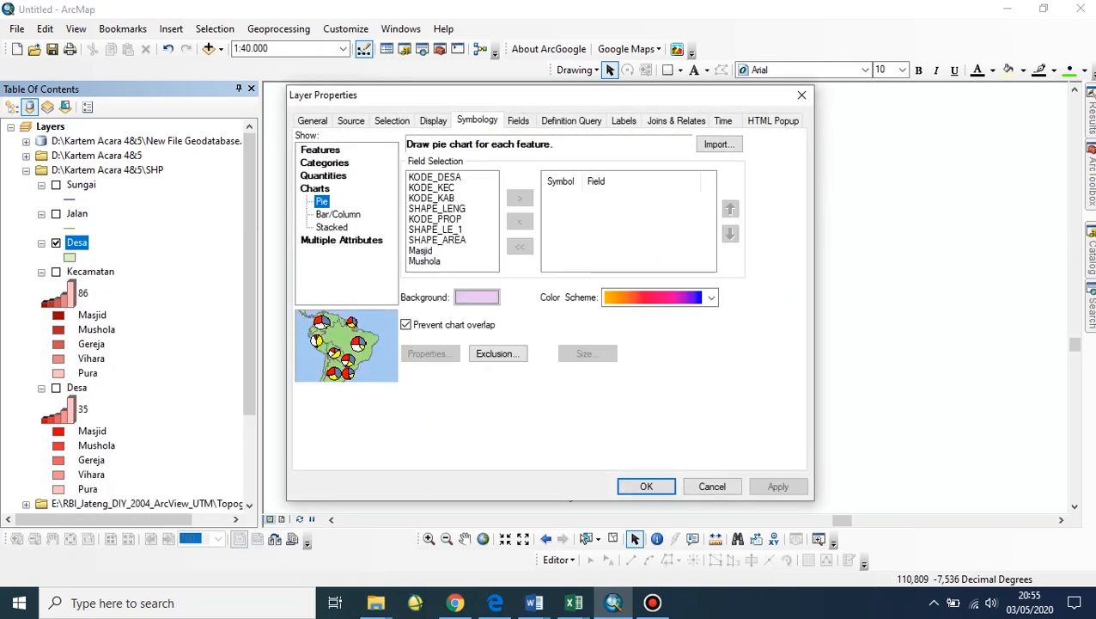
drag(420, 250, 424, 260)
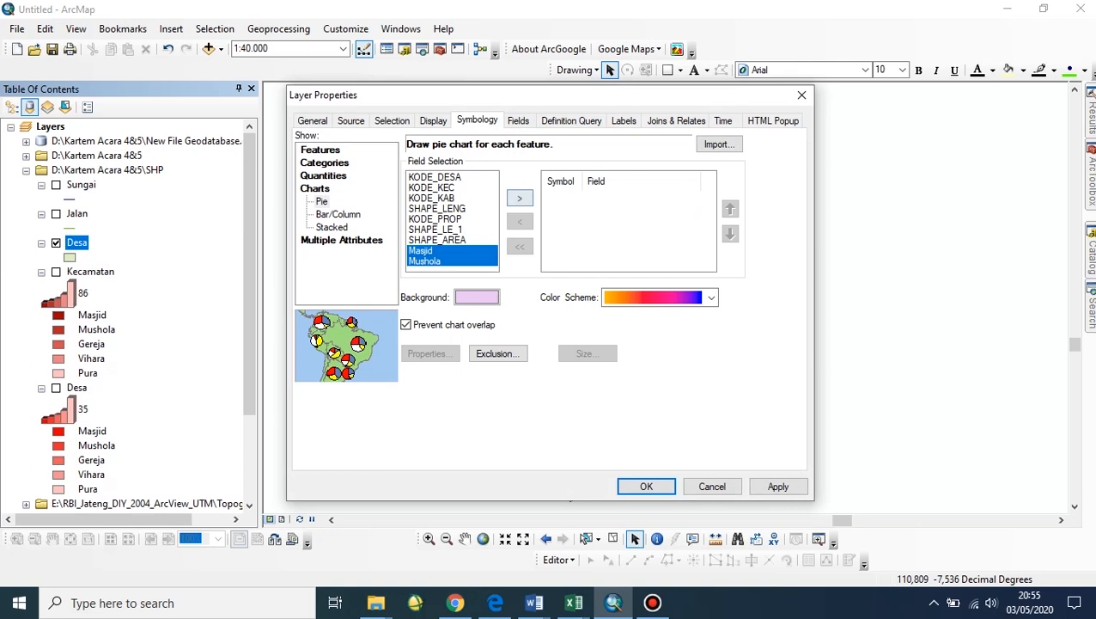
click(519, 198)
click(653, 298)
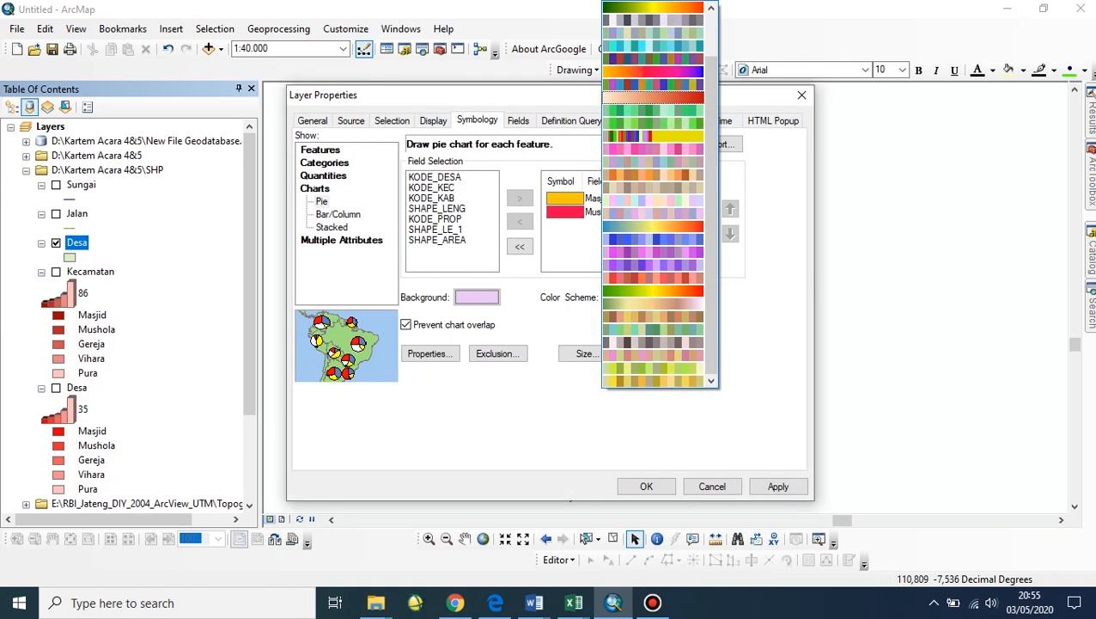
click(653, 98)
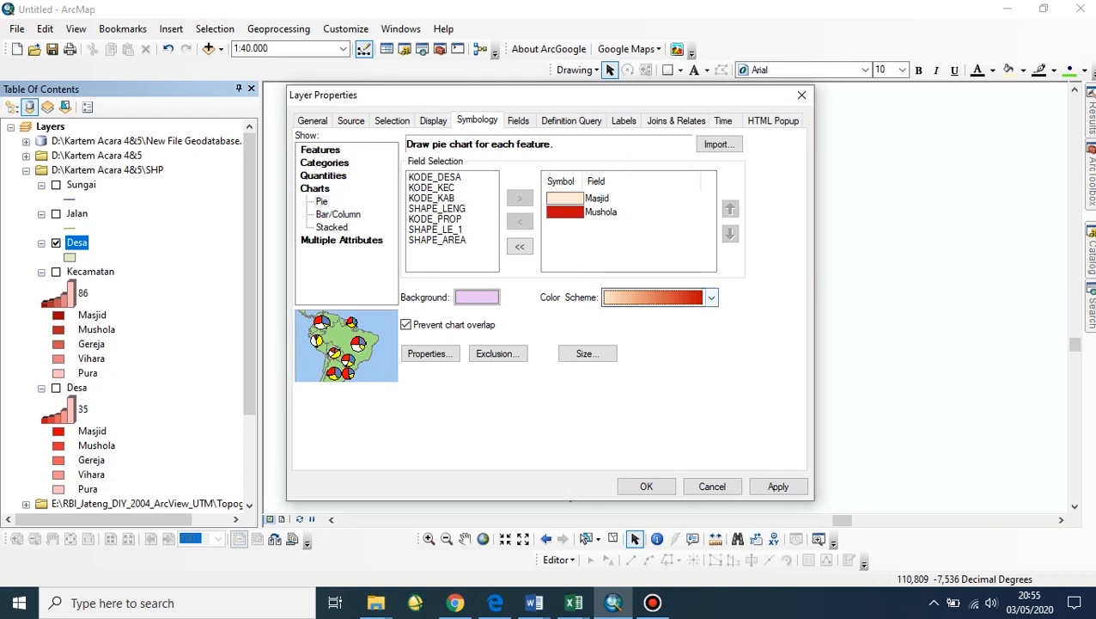
Step: Move Masjid below Mushola in the pie chart fields, reapply the red color ramp and check the chart symbol settings
click(596, 198)
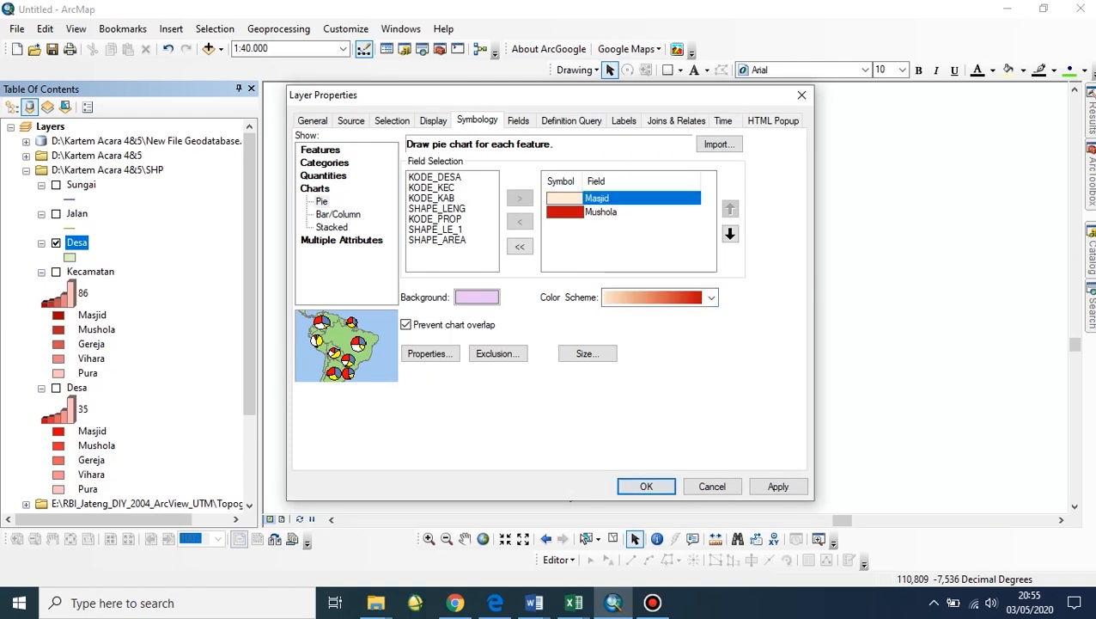
click(729, 232)
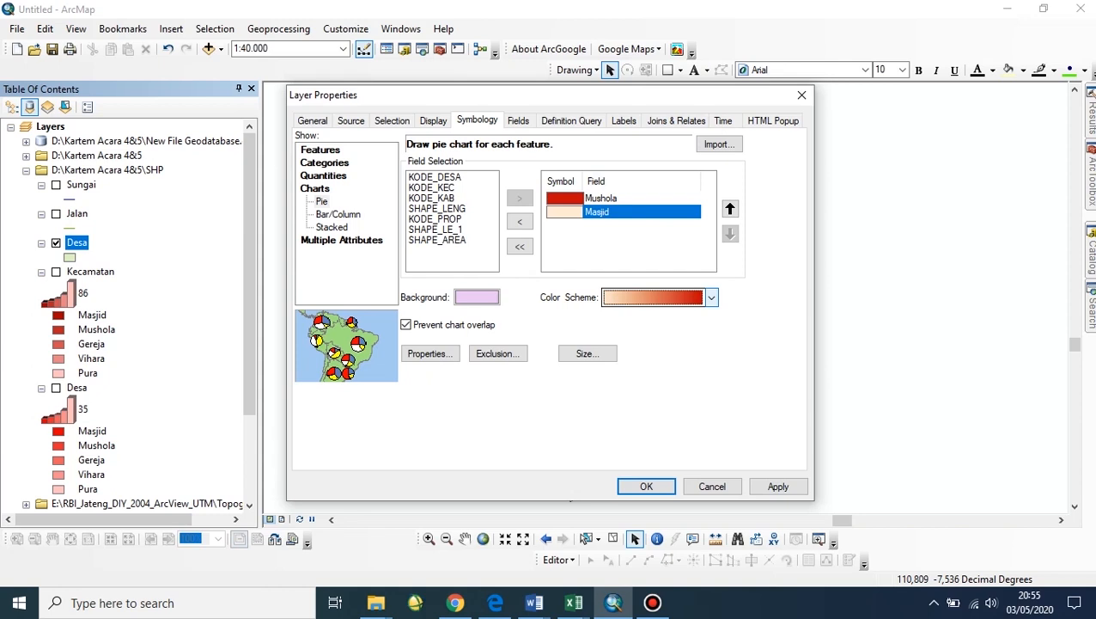
click(658, 296)
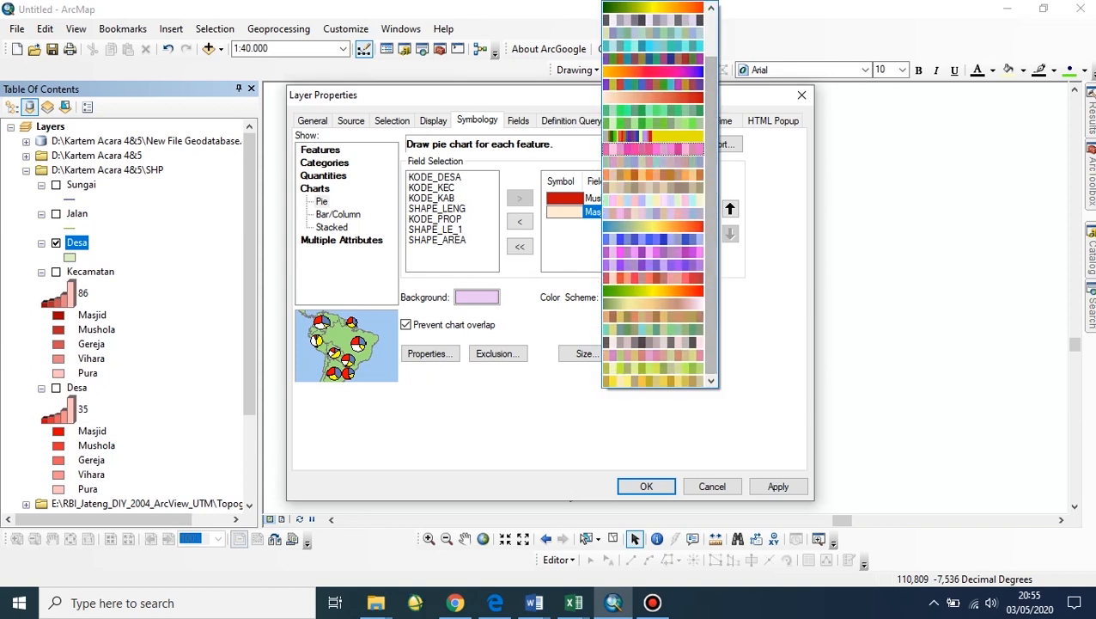
click(653, 97)
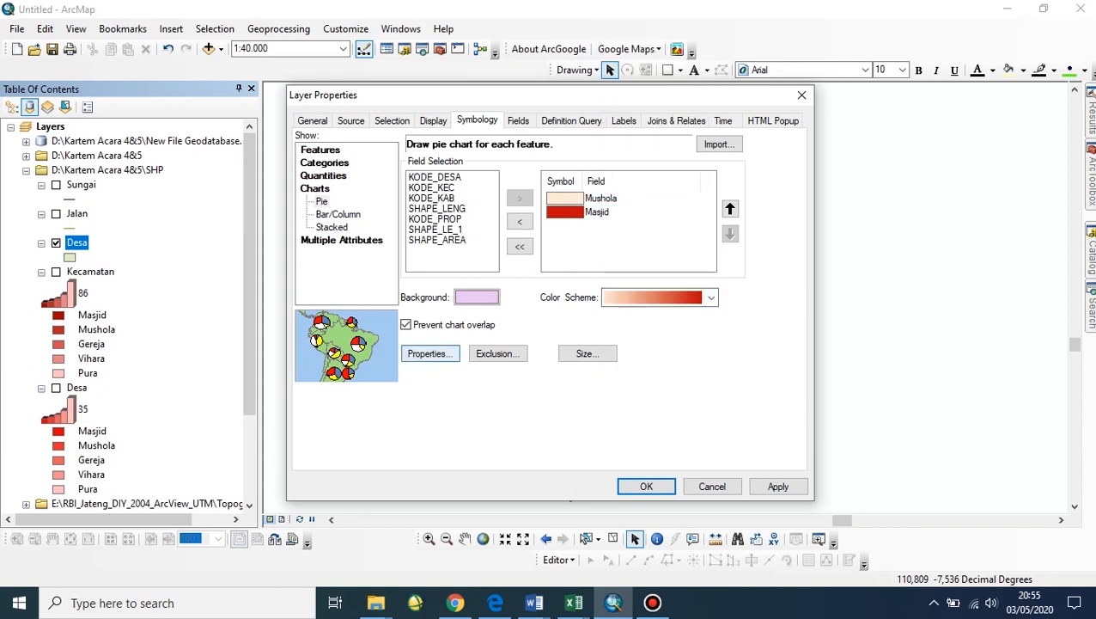
click(430, 353)
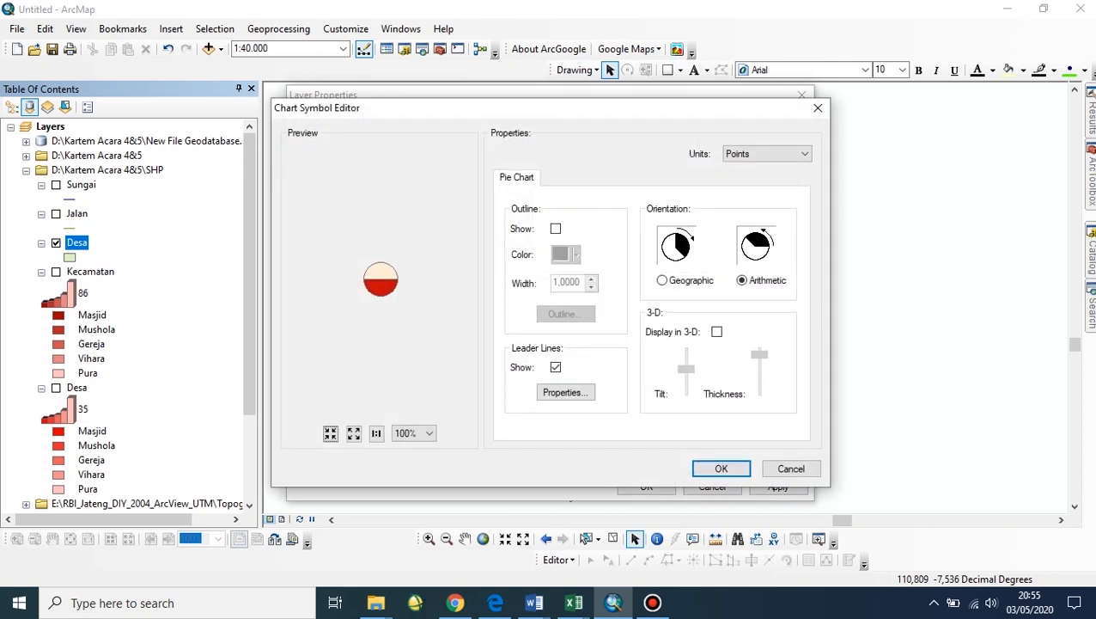
click(722, 468)
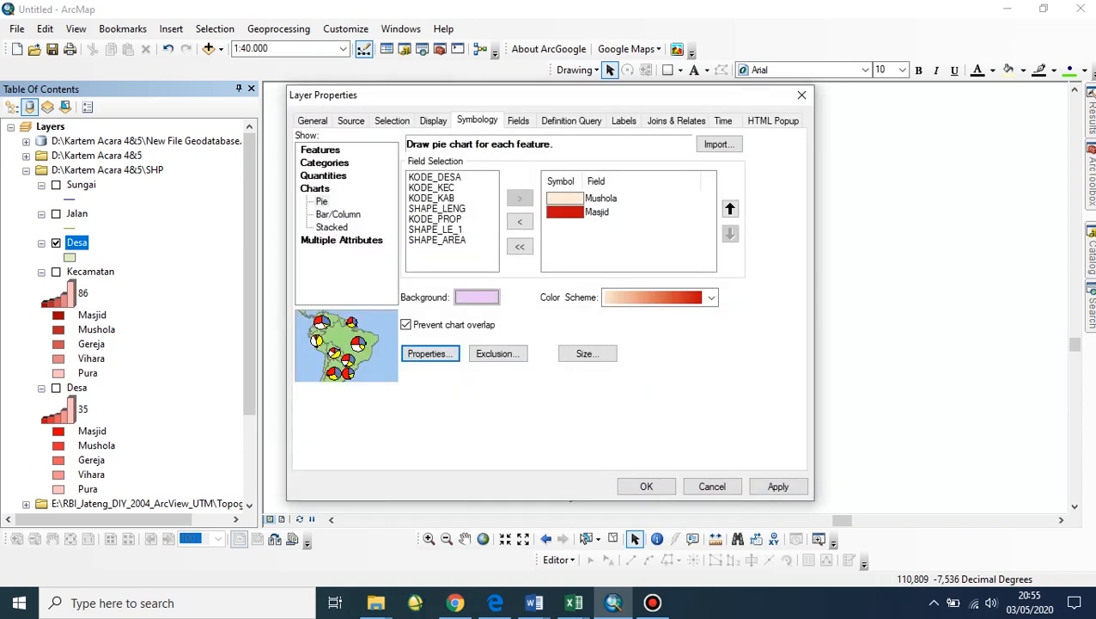
Step: Switch the Desa symbology to a bar/column chart of the Masjid and Mushola fields with the light-to-dark red color ramp
click(338, 214)
drag(427, 262, 427, 251)
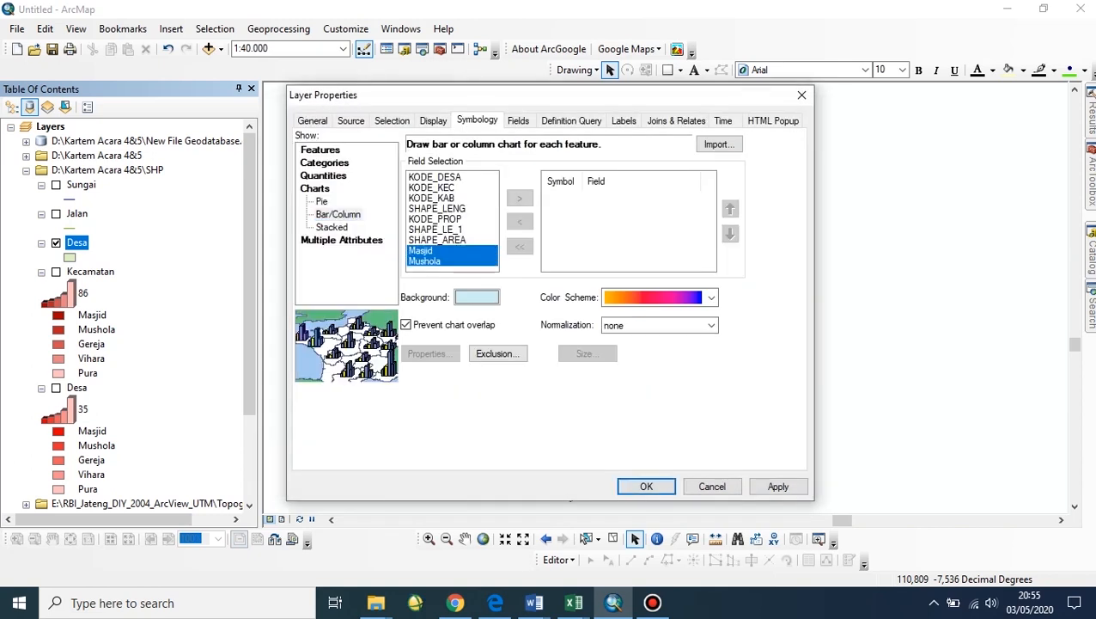
click(519, 199)
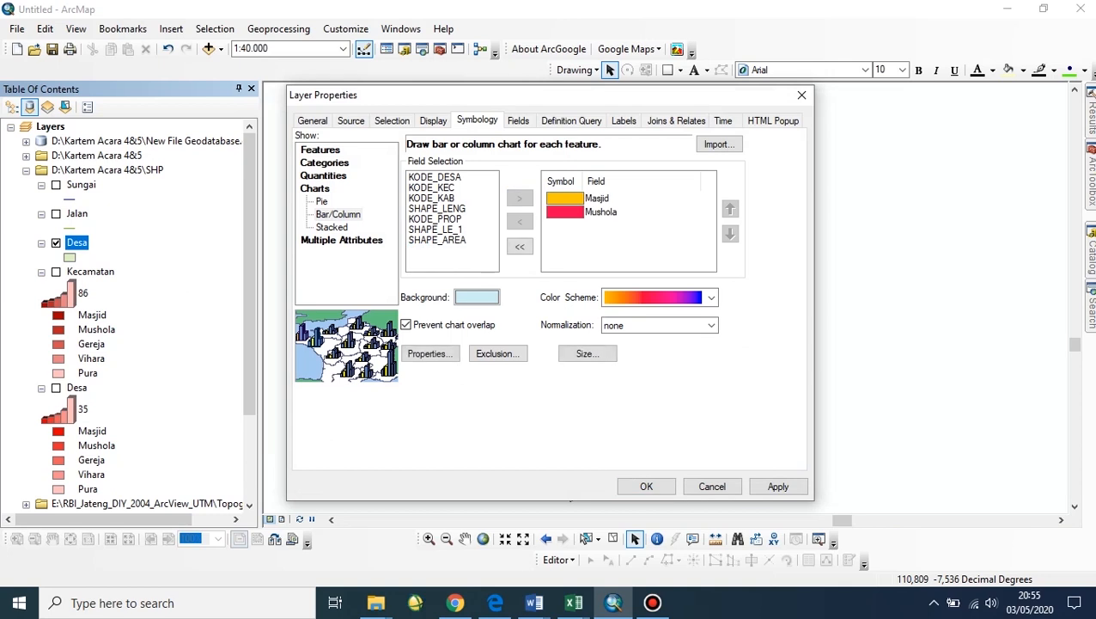
click(711, 297)
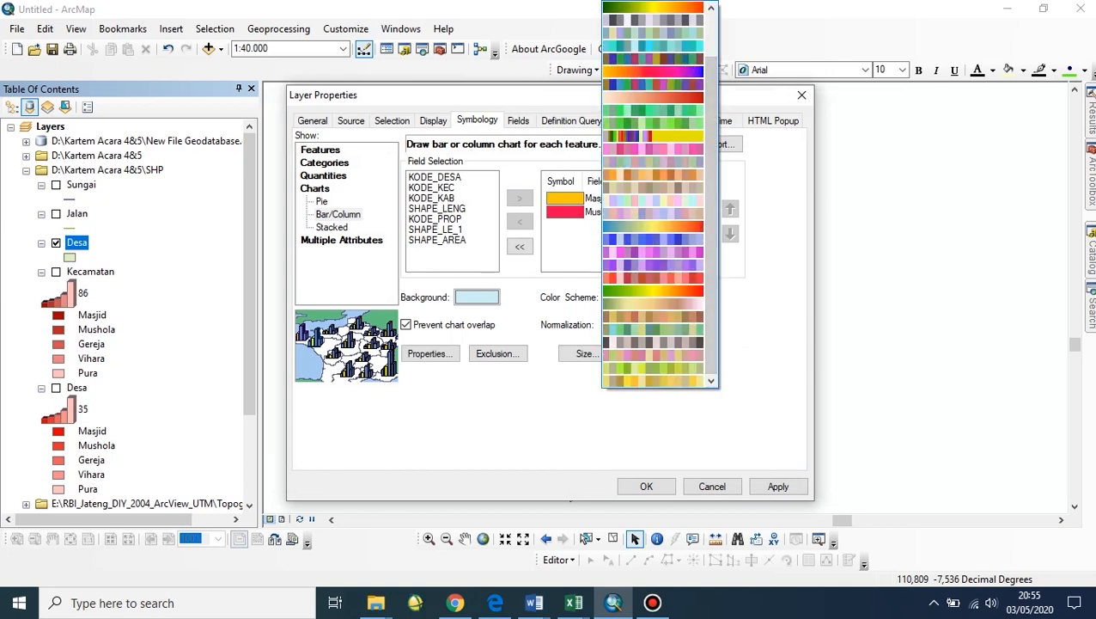
click(653, 97)
Step: Move Masjid below Mushola in the bar chart fields and reapply the light-to-dark red color ramp
click(619, 199)
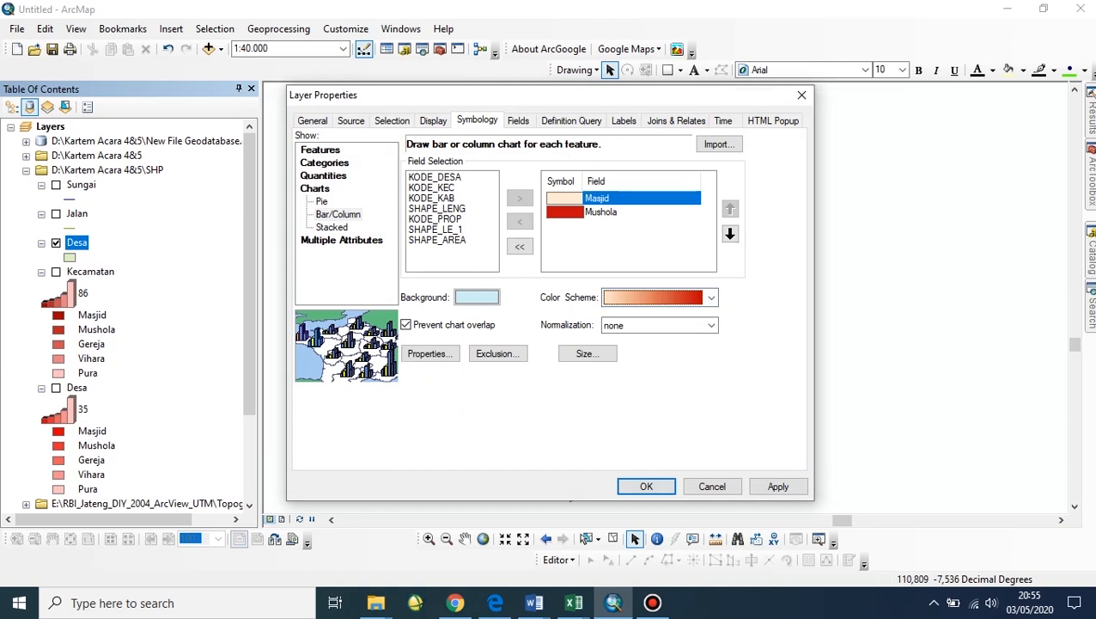
click(731, 233)
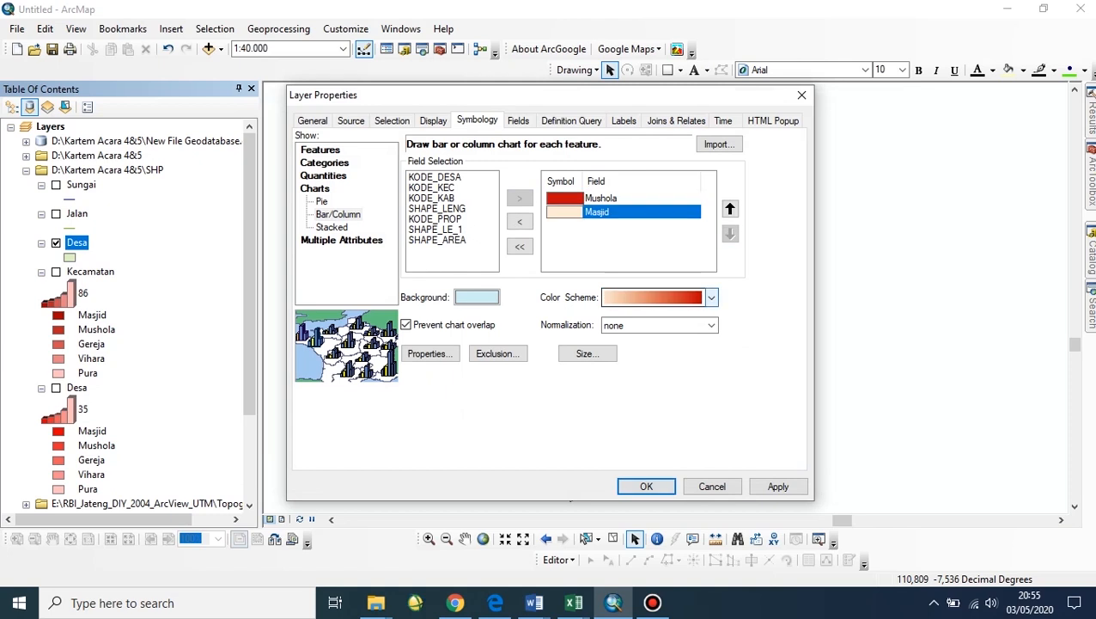
click(711, 298)
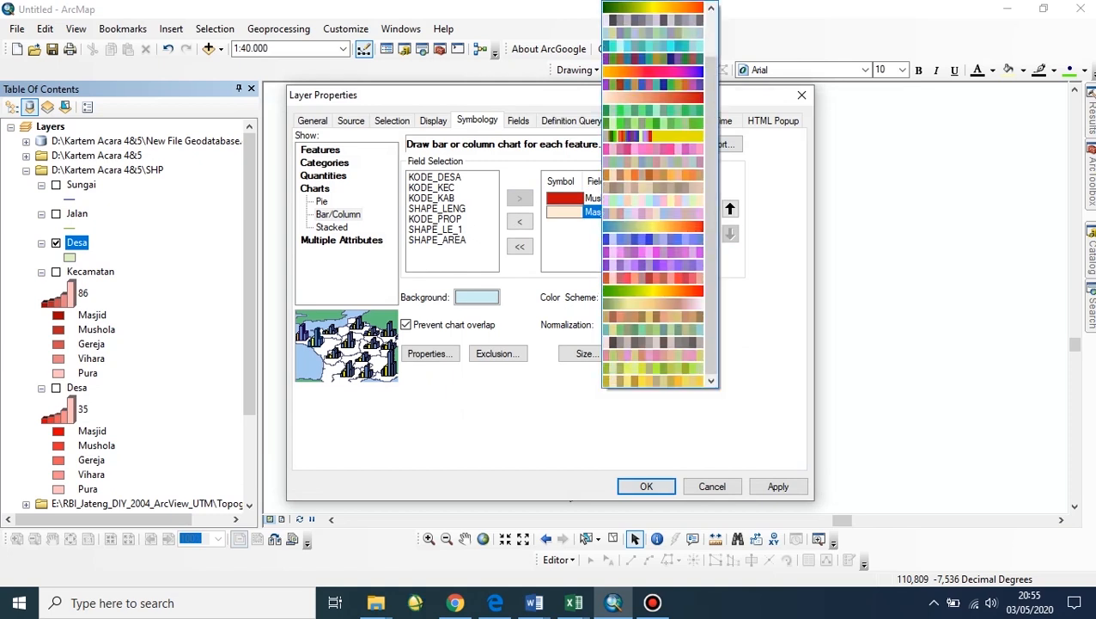
click(652, 85)
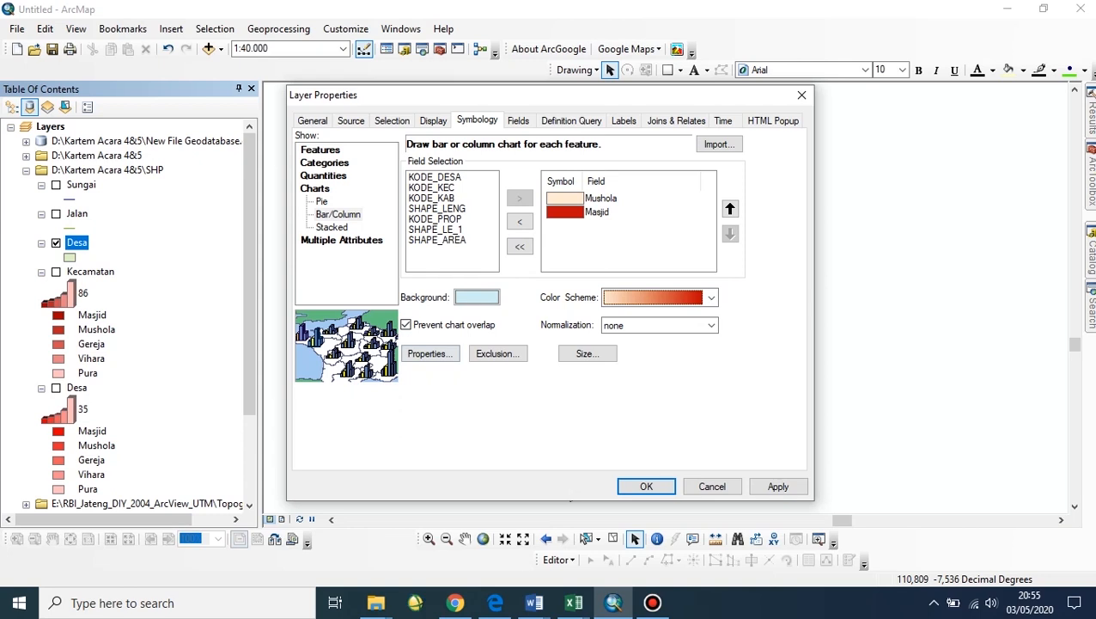
Step: Turn off the chart's leader lines, display the columns in 3-D and accept the Desa layer symbology
click(430, 353)
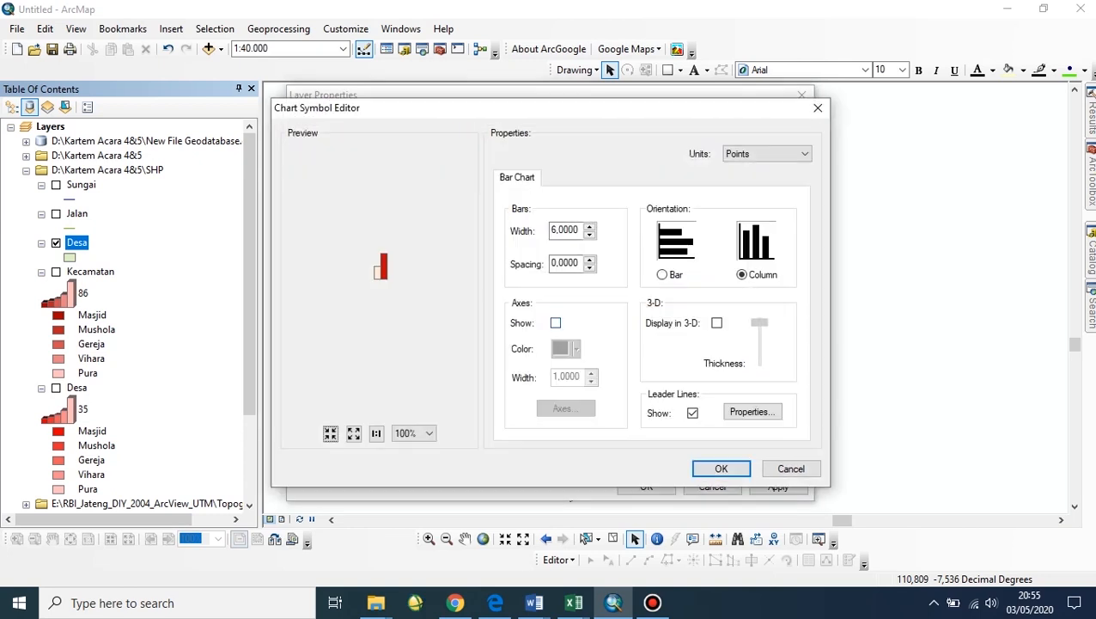
click(692, 413)
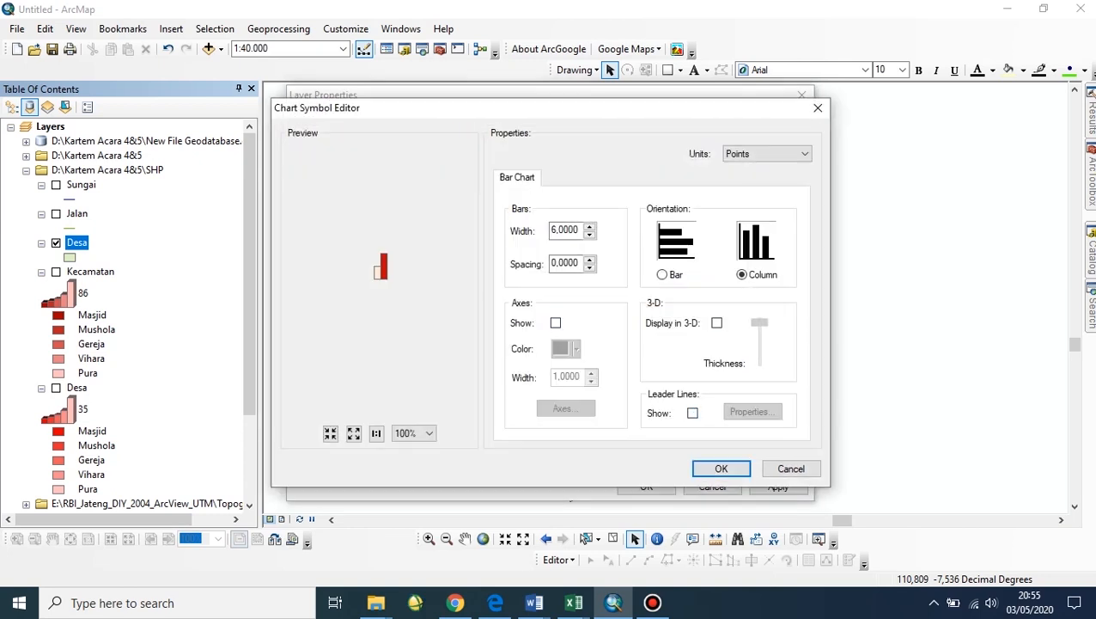
click(721, 468)
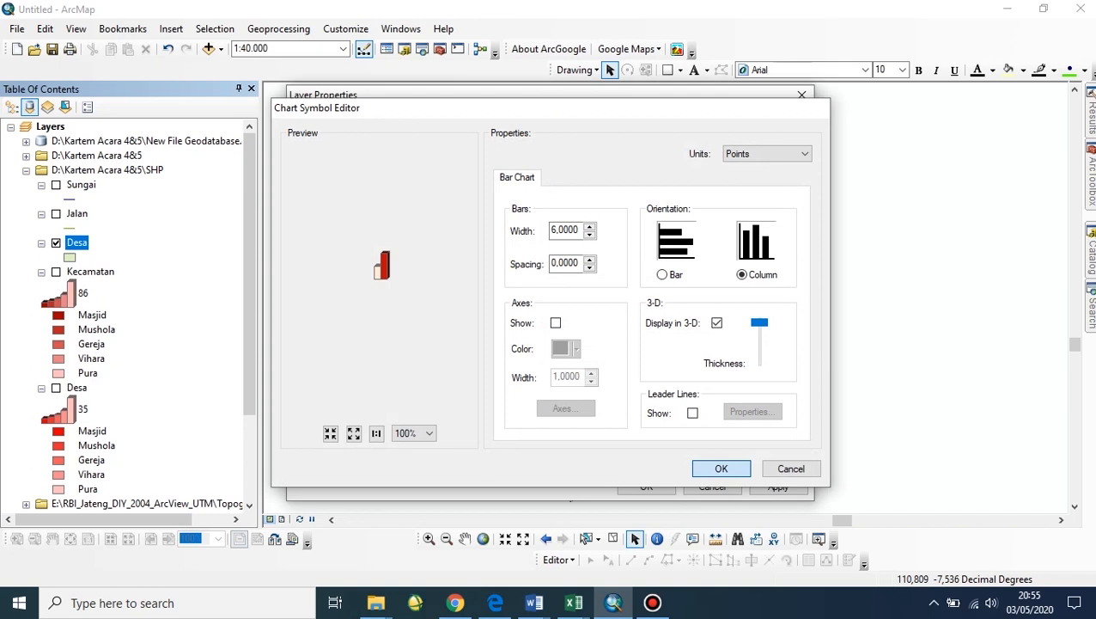
click(644, 483)
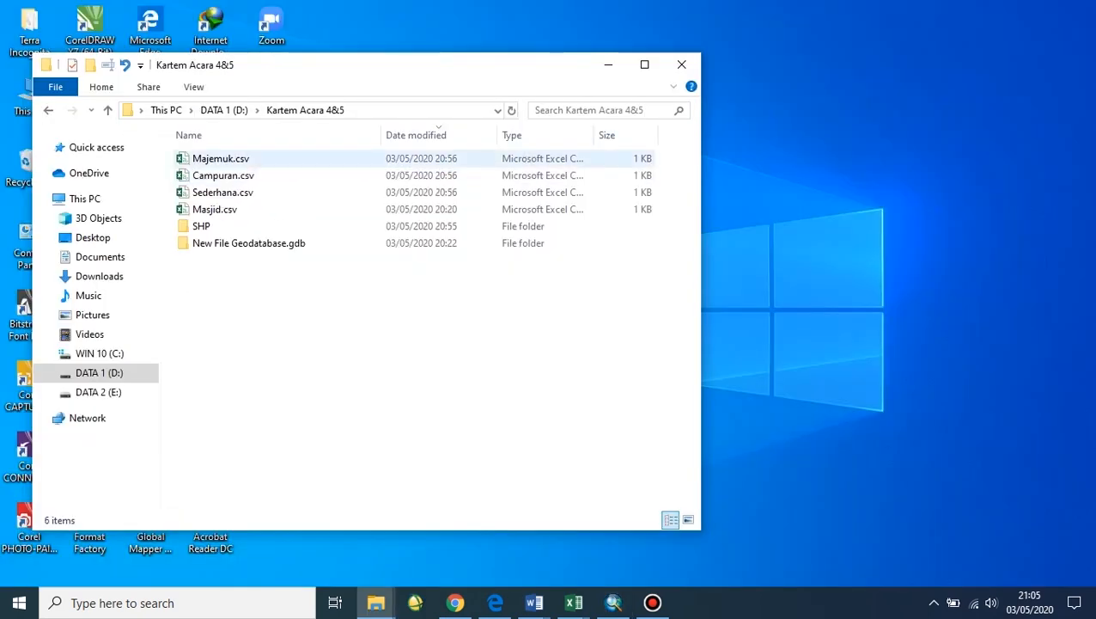
Step: Open Majemuk.csv in Excel and enter the row label Jumlah in cell C13 below the DESA names
click(220, 158)
key(alt+Tab)
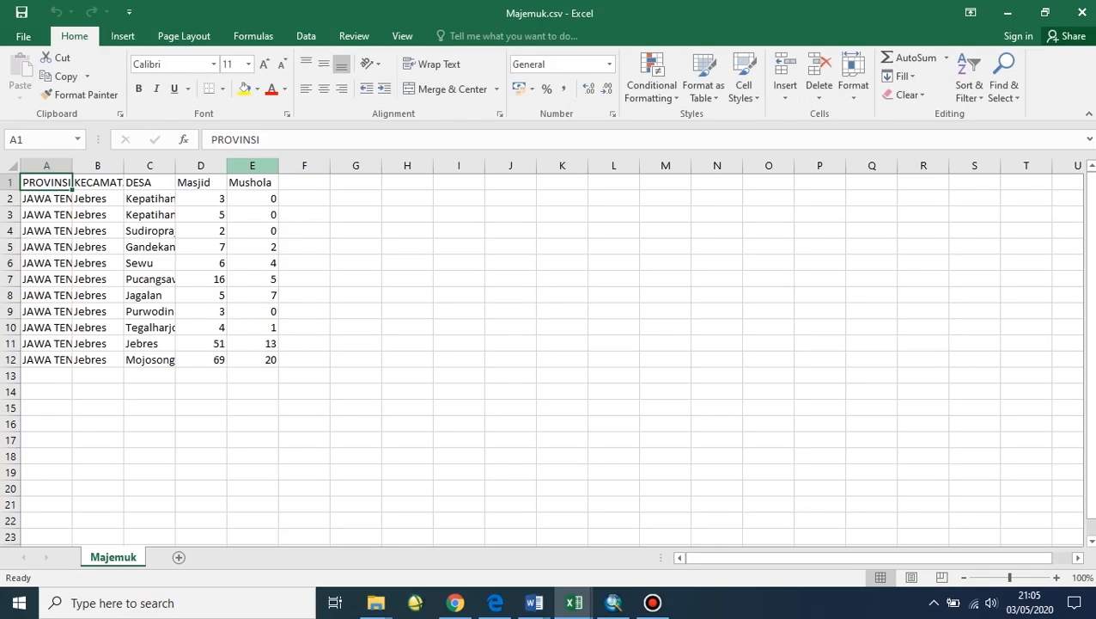
drag(201, 182, 251, 182)
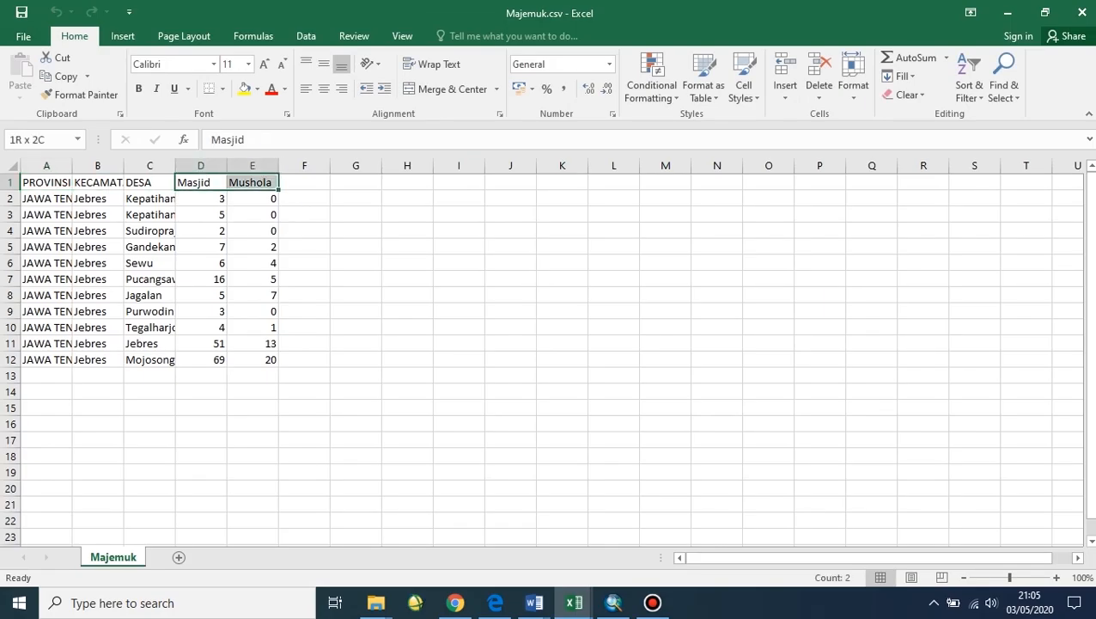
click(150, 375)
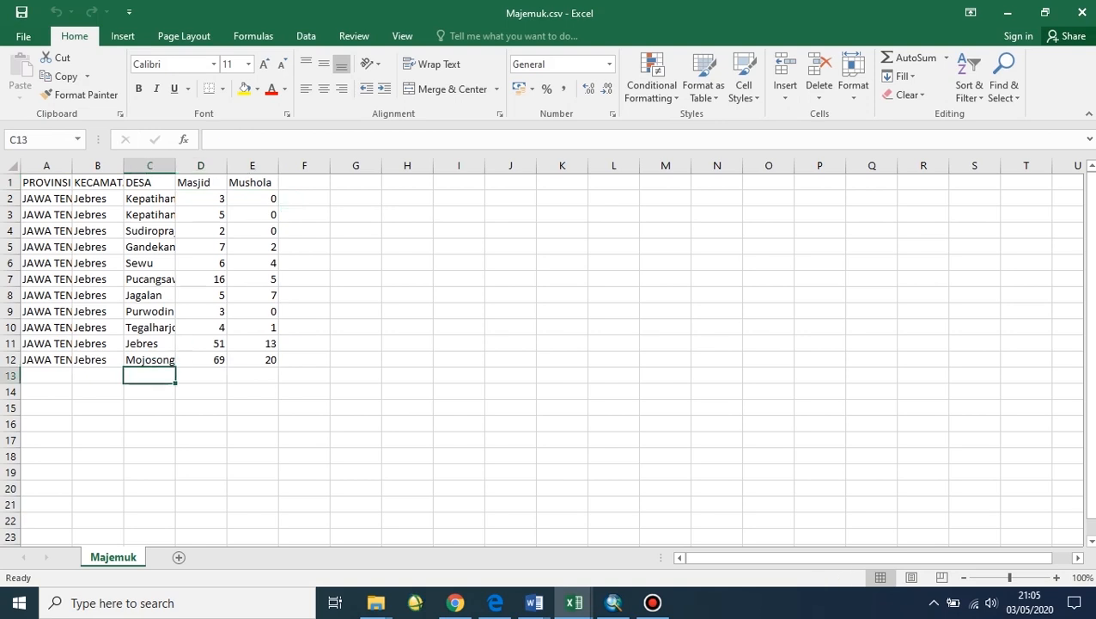
text(Jumlah)
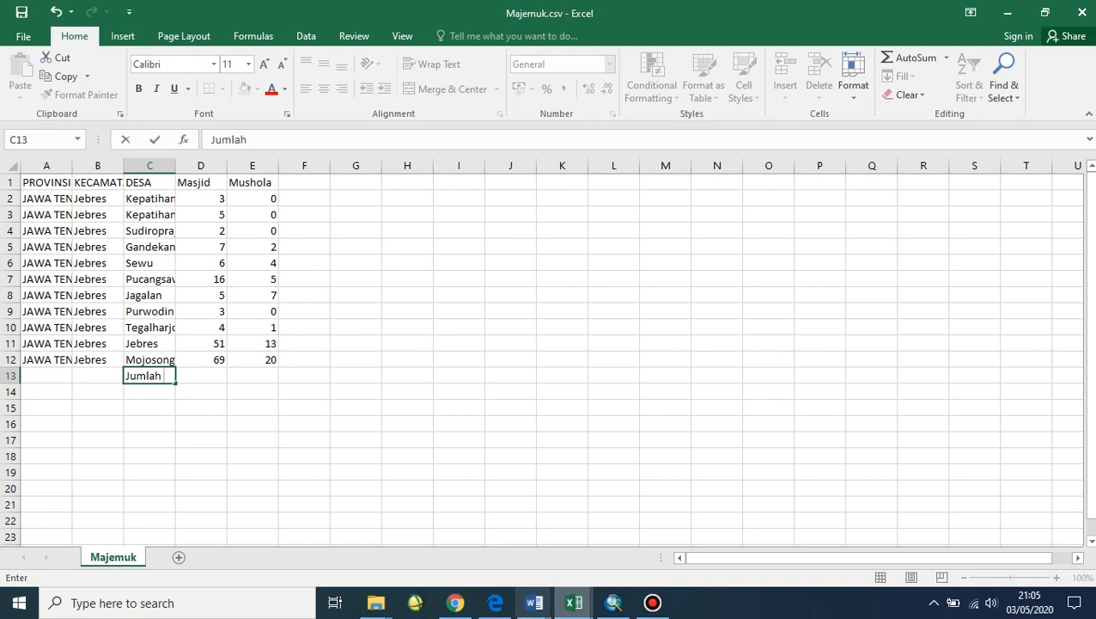
Step: Look up the totals in the Kecamatan Jebres PDF and enter 171 for Masjid and 52 for Mushola in the Jumlah row
click(495, 602)
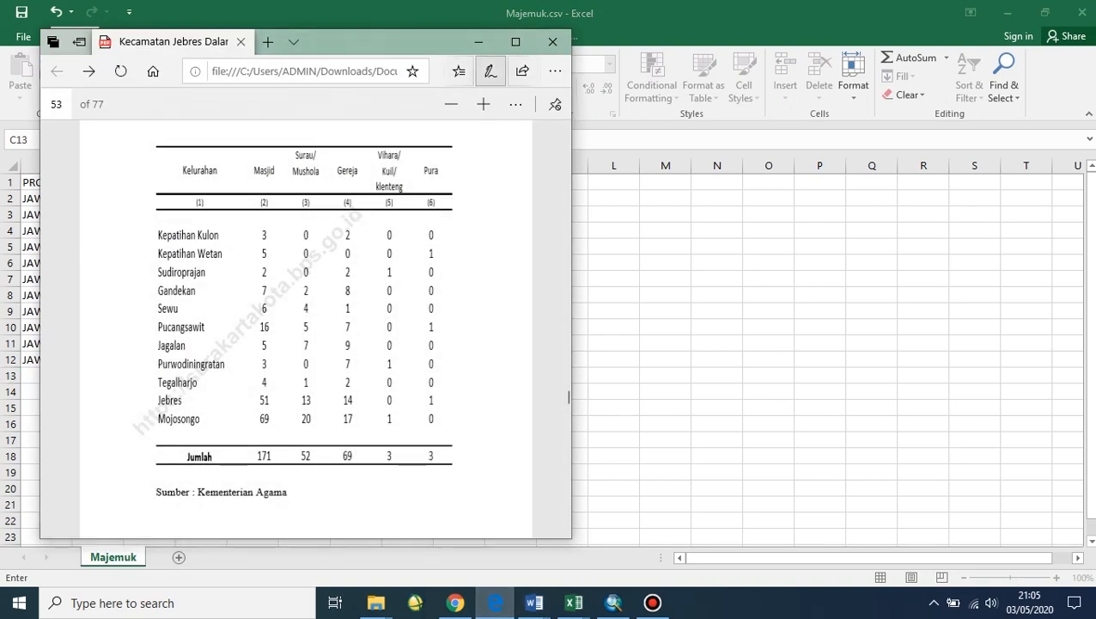
click(479, 42)
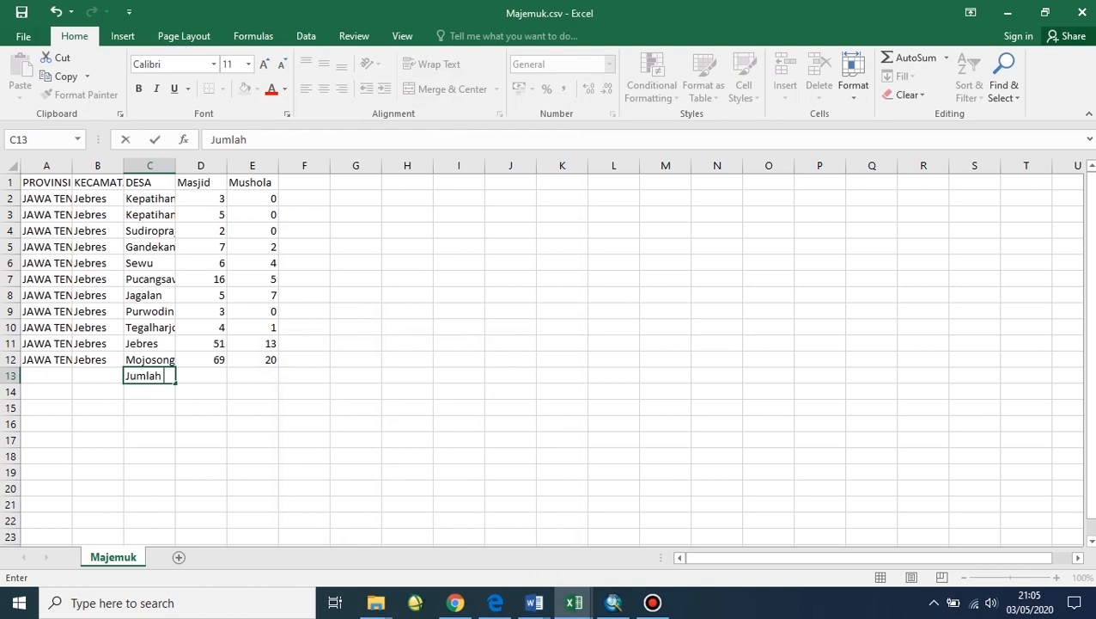
key(Tab)
text(1)
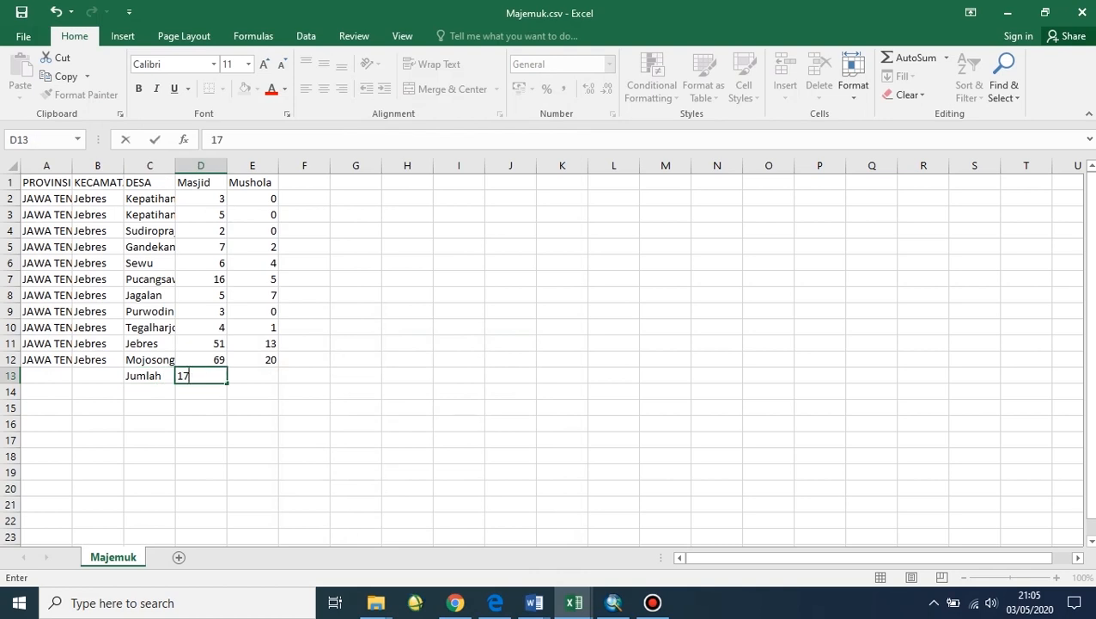
key(Tab)
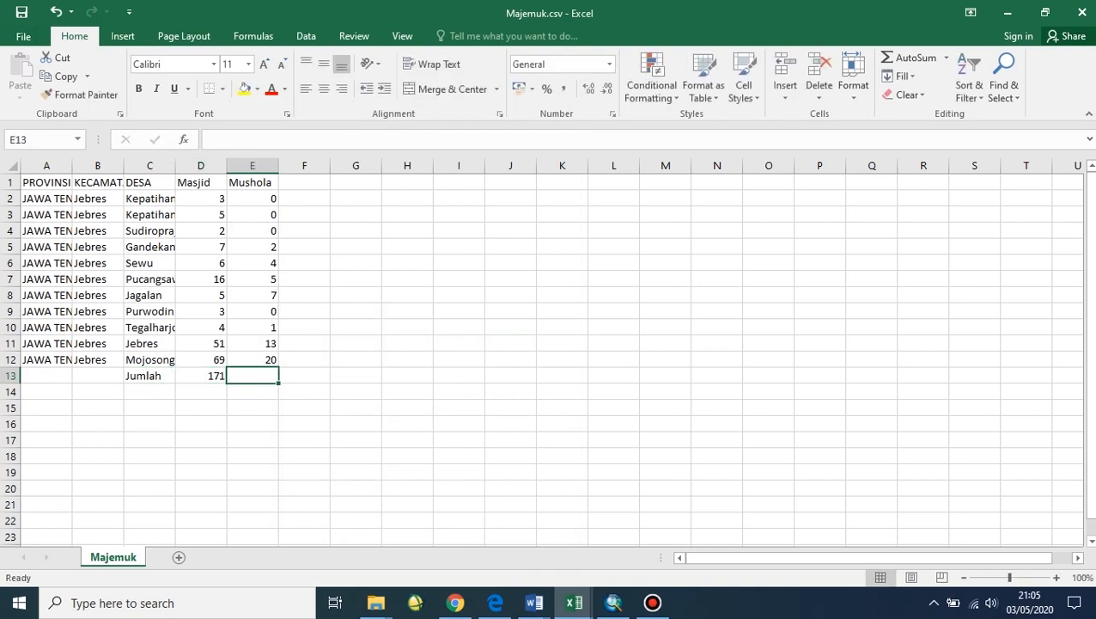
text(52)
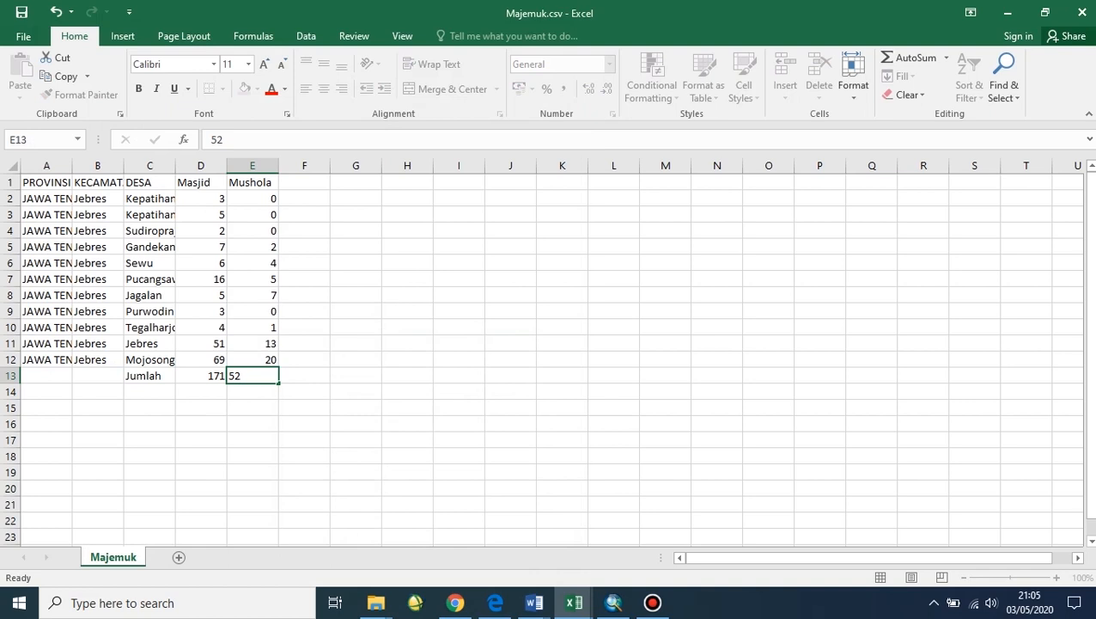
key(Tab)
Step: Insert a 3-D clustered column chart from the Masjid and Mushola headers and their Jumlah values
click(200, 182)
shift+click(251, 183)
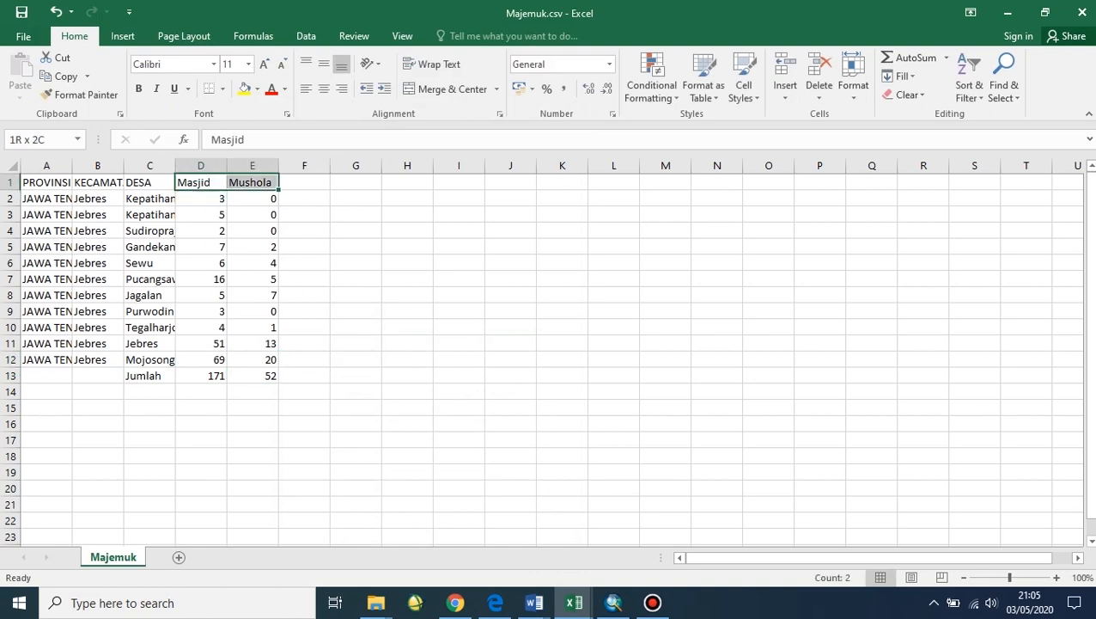
drag(201, 375, 252, 375)
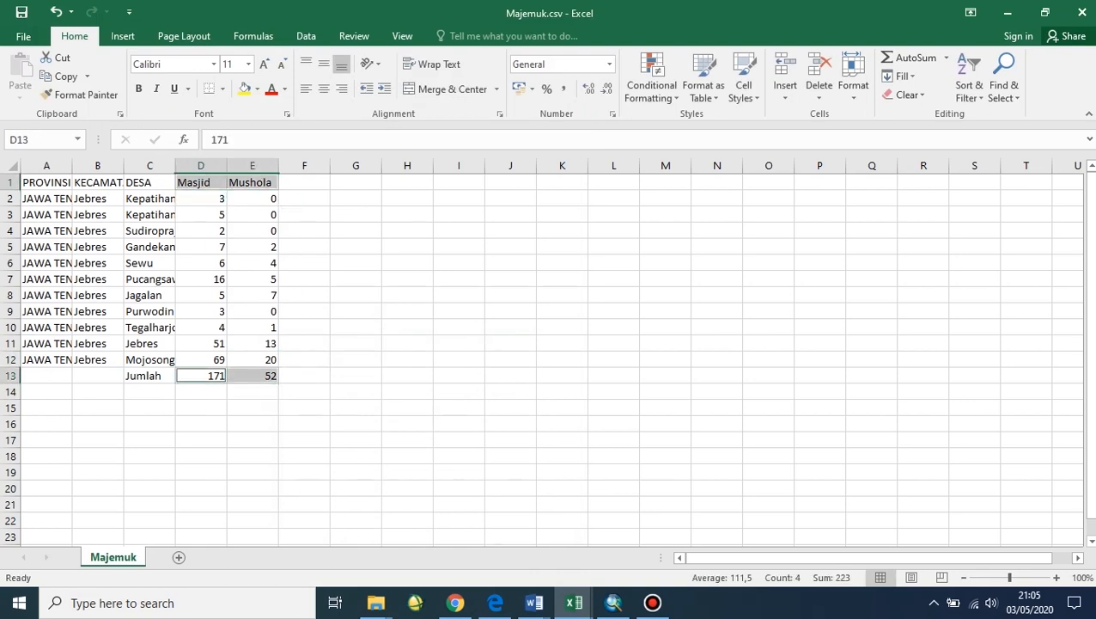
click(122, 35)
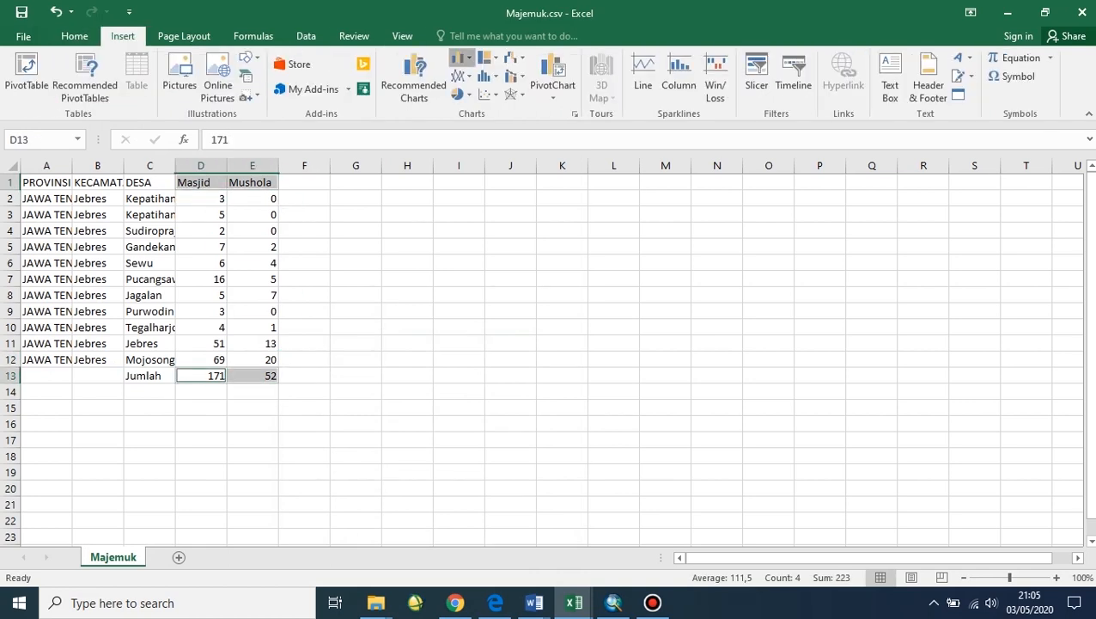
click(460, 57)
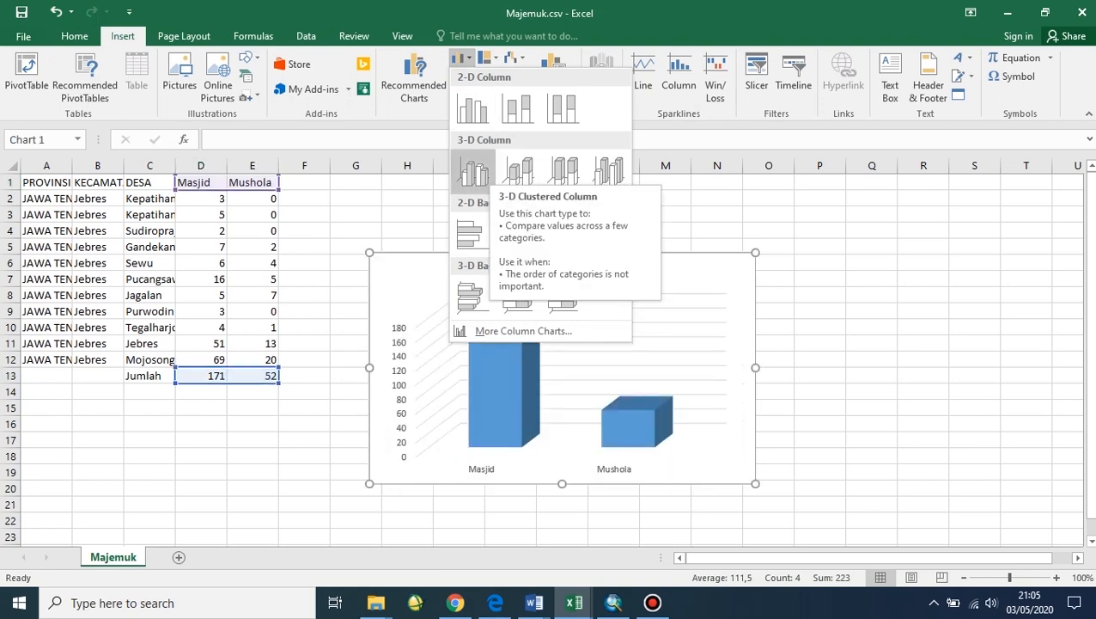
click(474, 171)
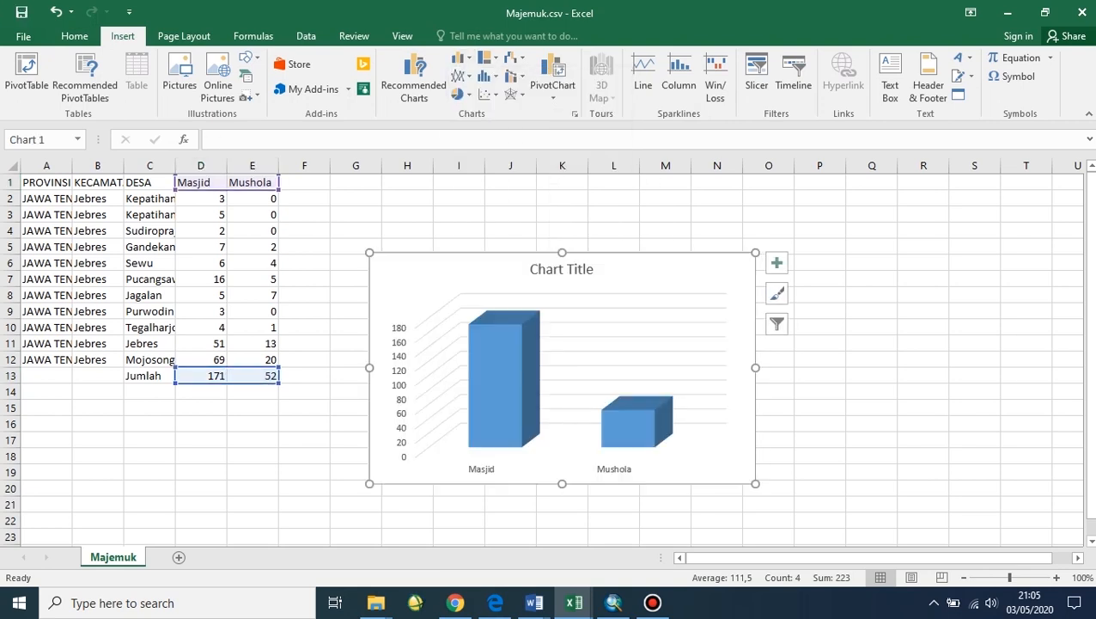
Step: Change the chart title to Diagram Majemuk
click(562, 269)
text(Di)
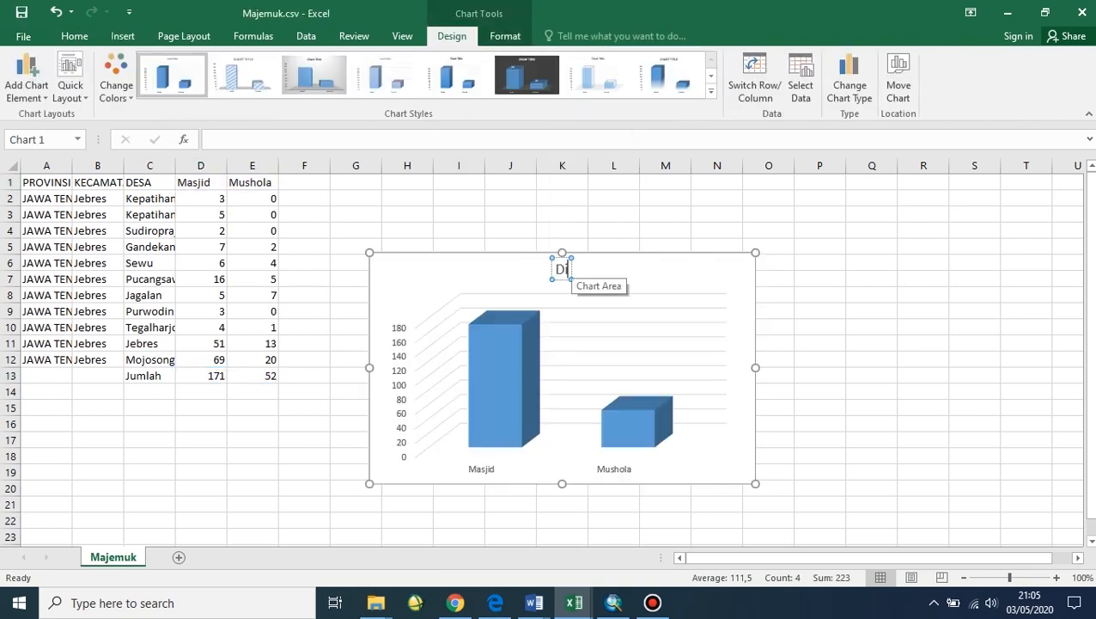
text(ag)
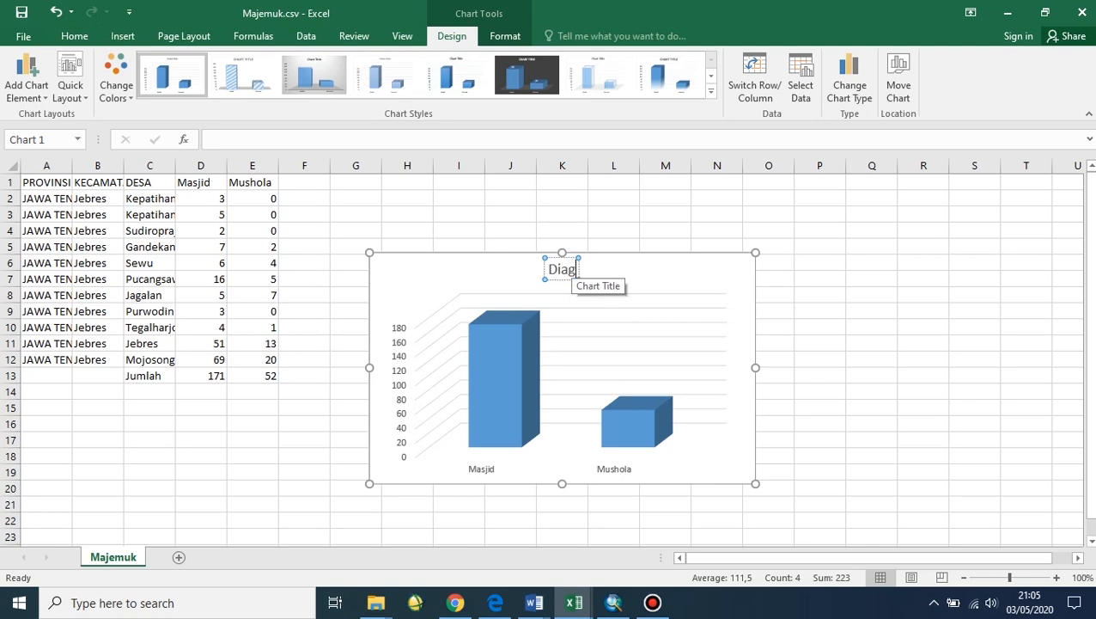
text(ram)
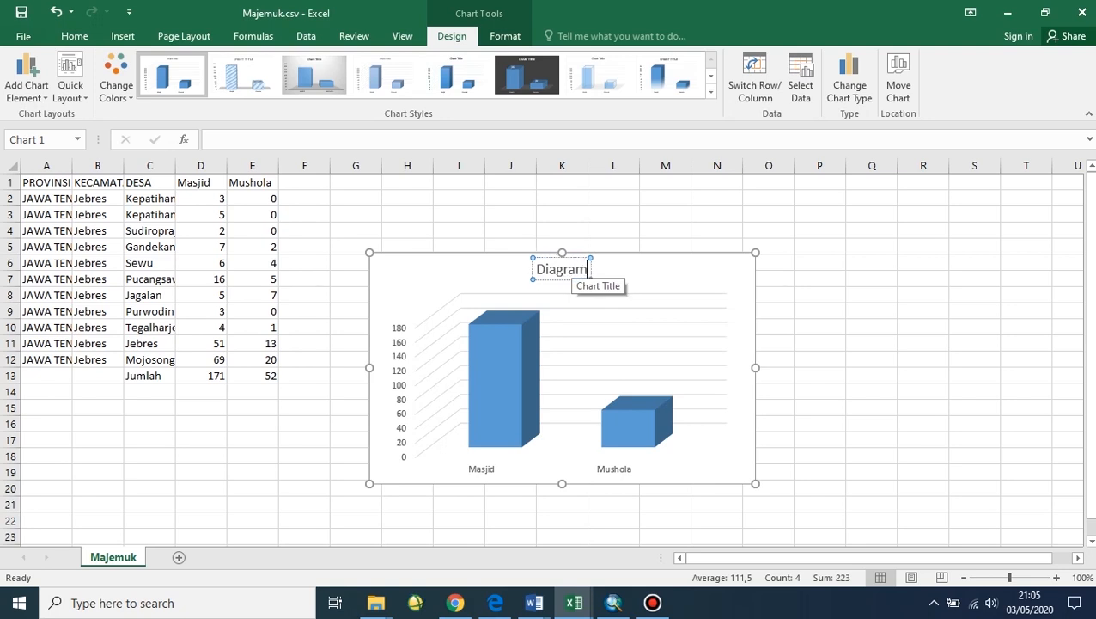
text( Ma)
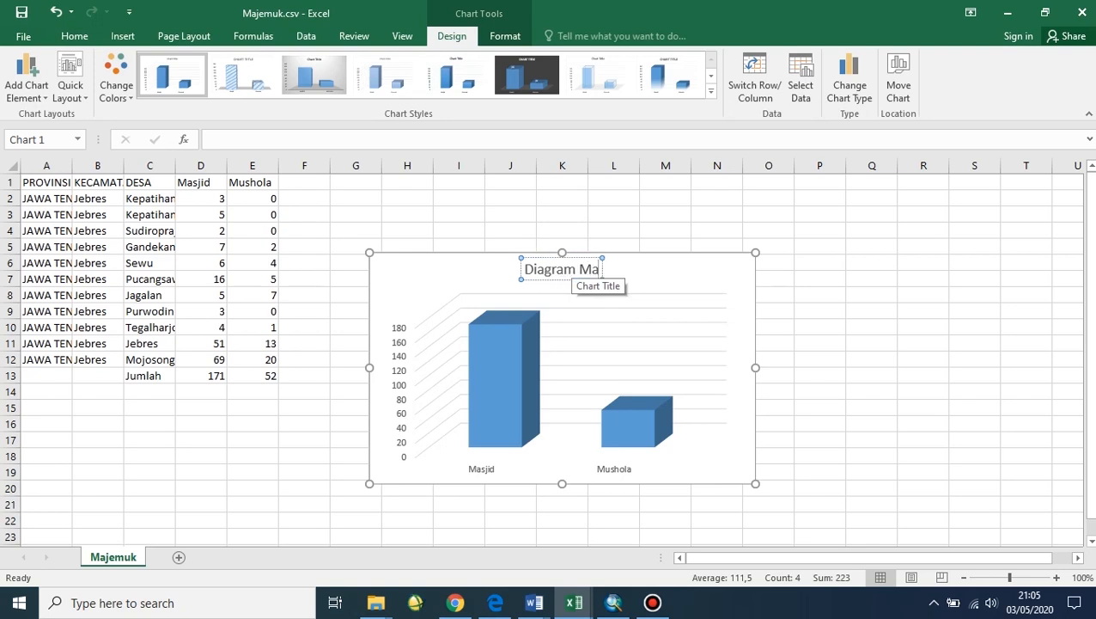
text(je)
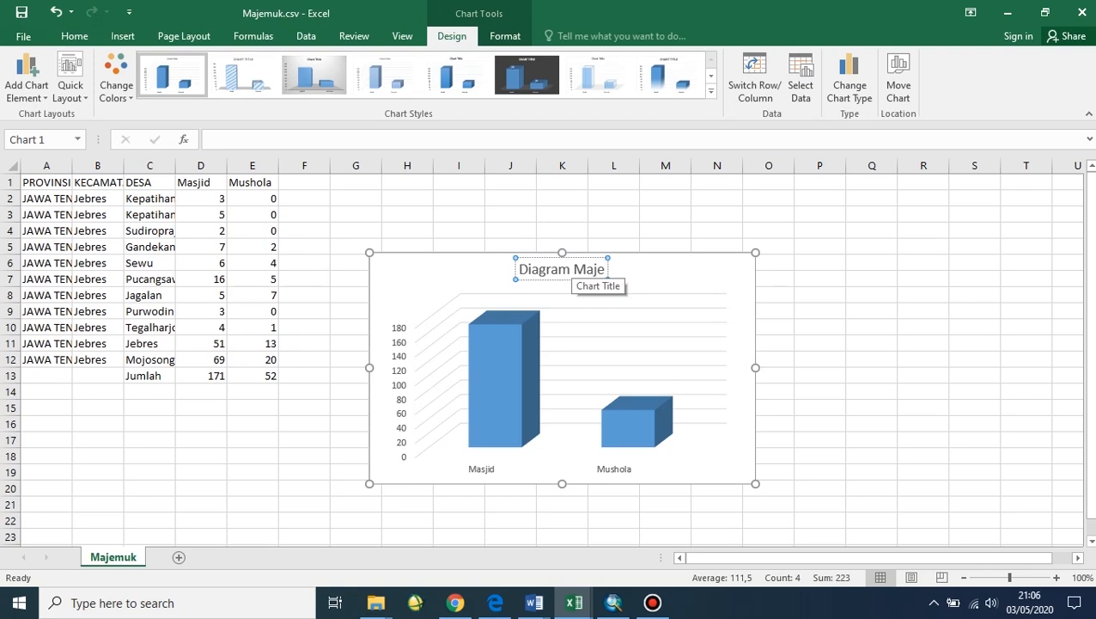
text(muk)
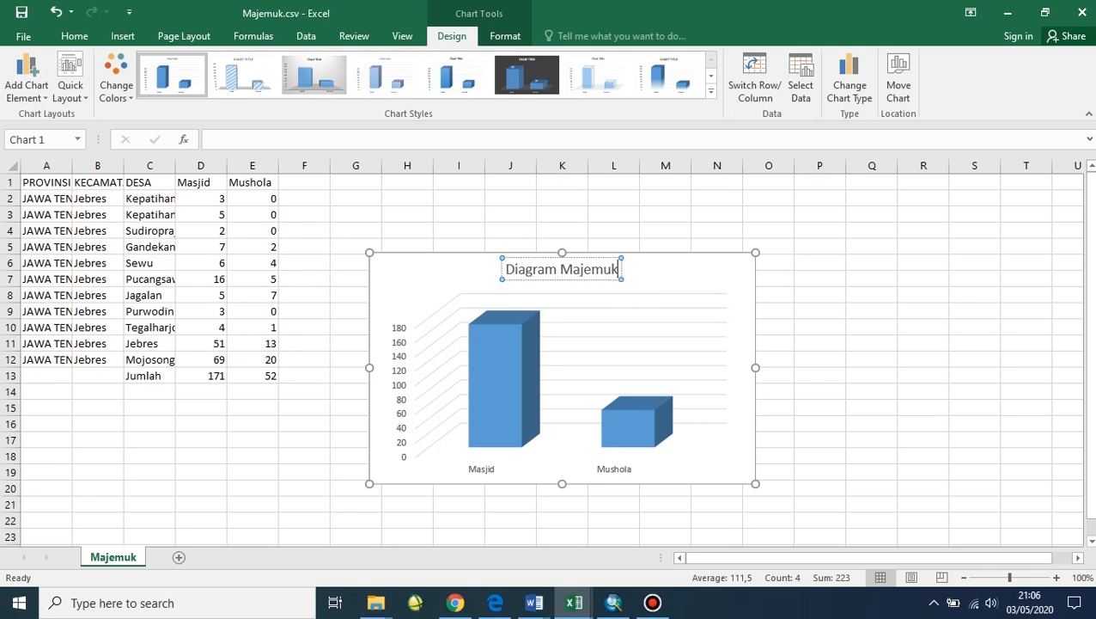
Step: Add data labels to the Masjid and Mushola columns and move the chart slightly upward on the sheet
right_click(635, 420)
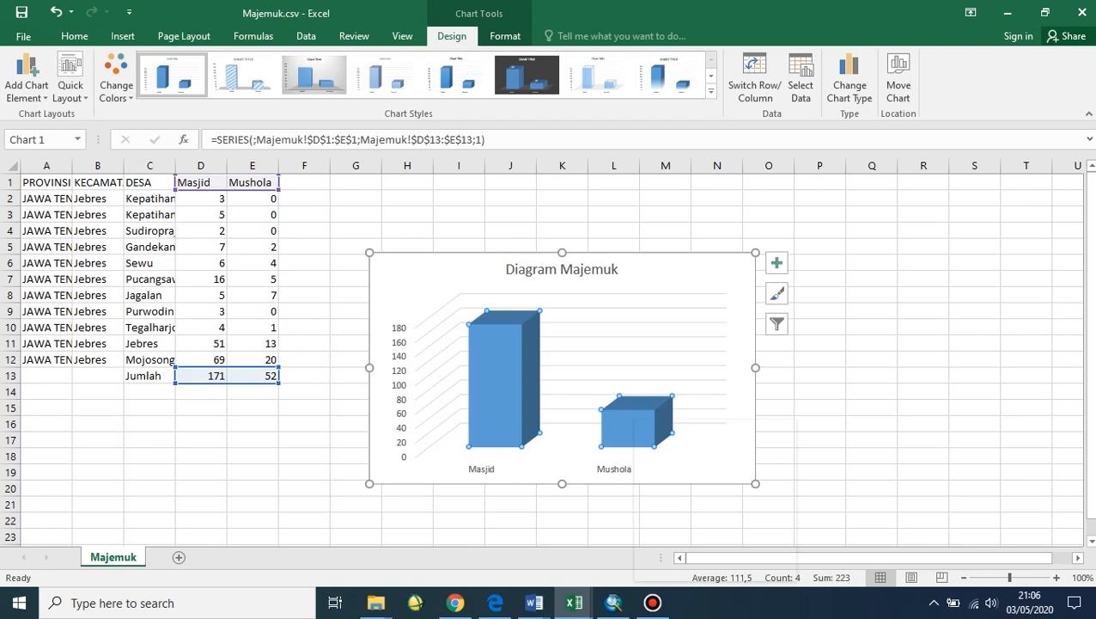
click(695, 530)
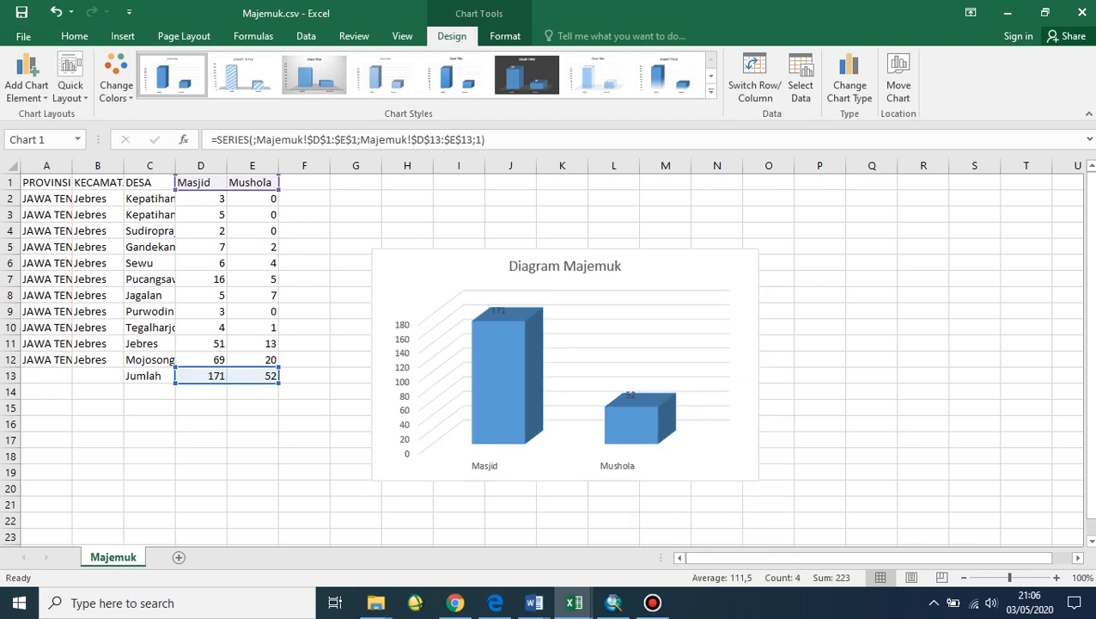
drag(646, 293, 633, 249)
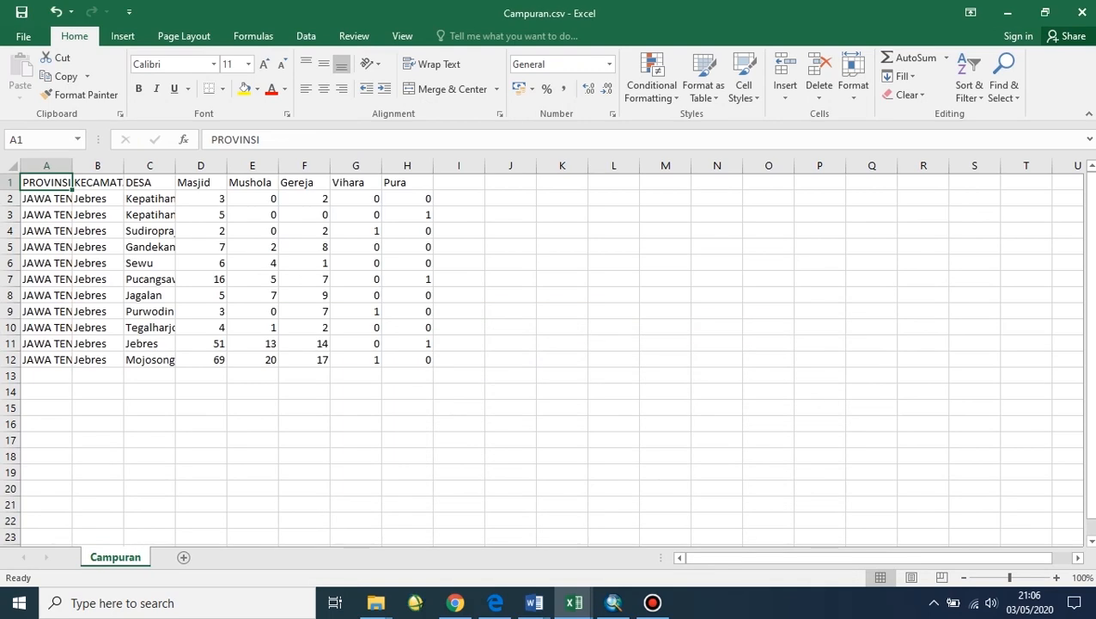
Step: Add a Jumlah row below the village rows with totals 171, 52, 69, 3 and 3 for Masjid, Mushola, Gereja, Vihara and Pura
click(149, 375)
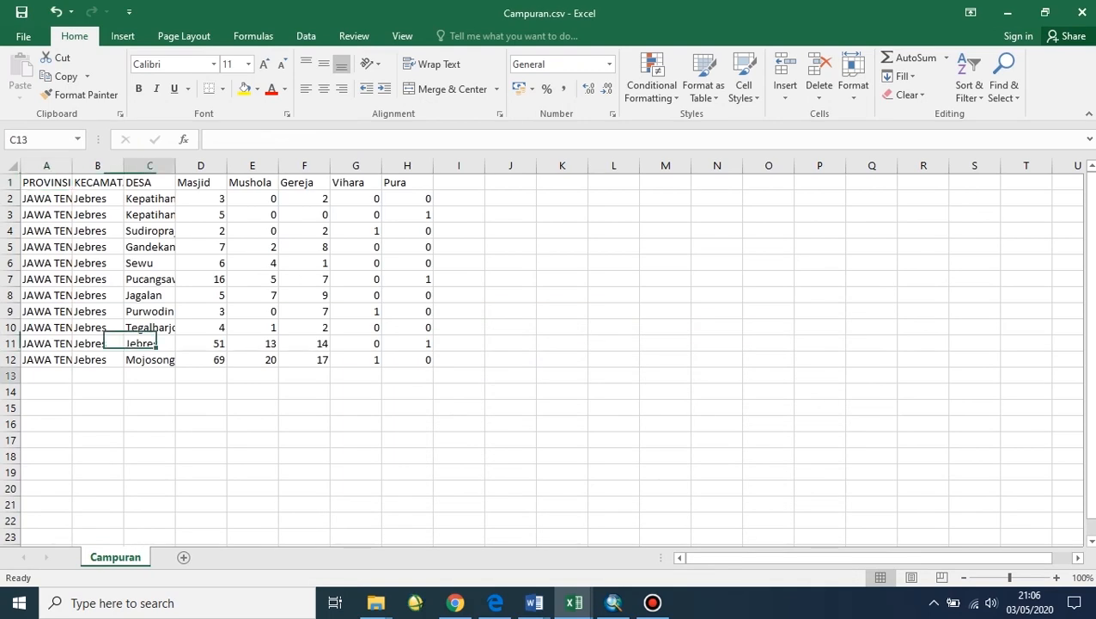
text(Jumlah)
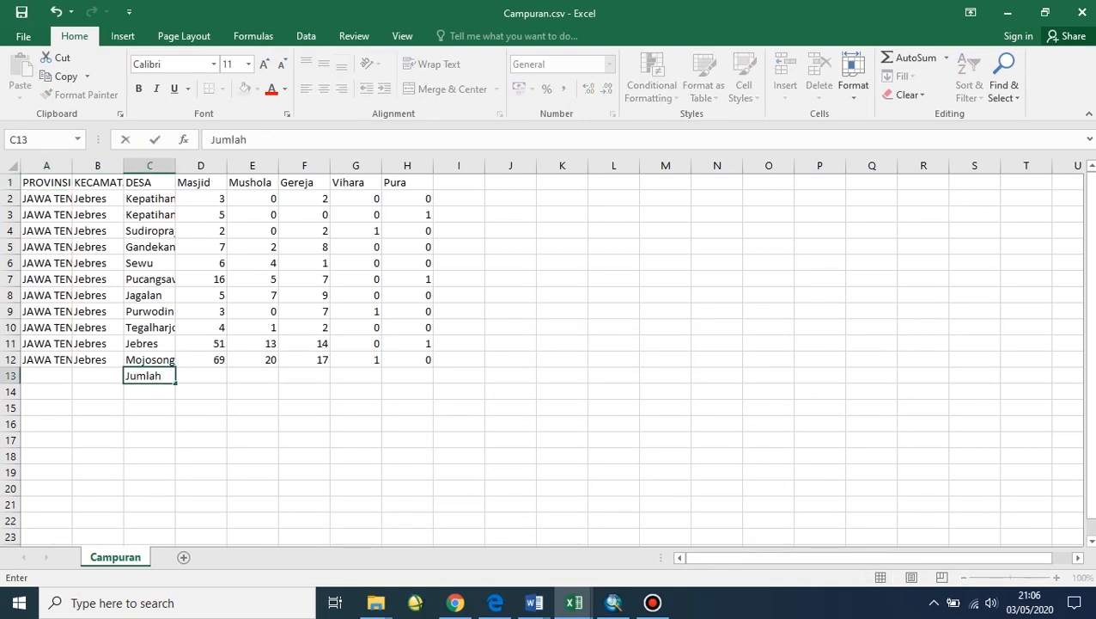
key(Tab)
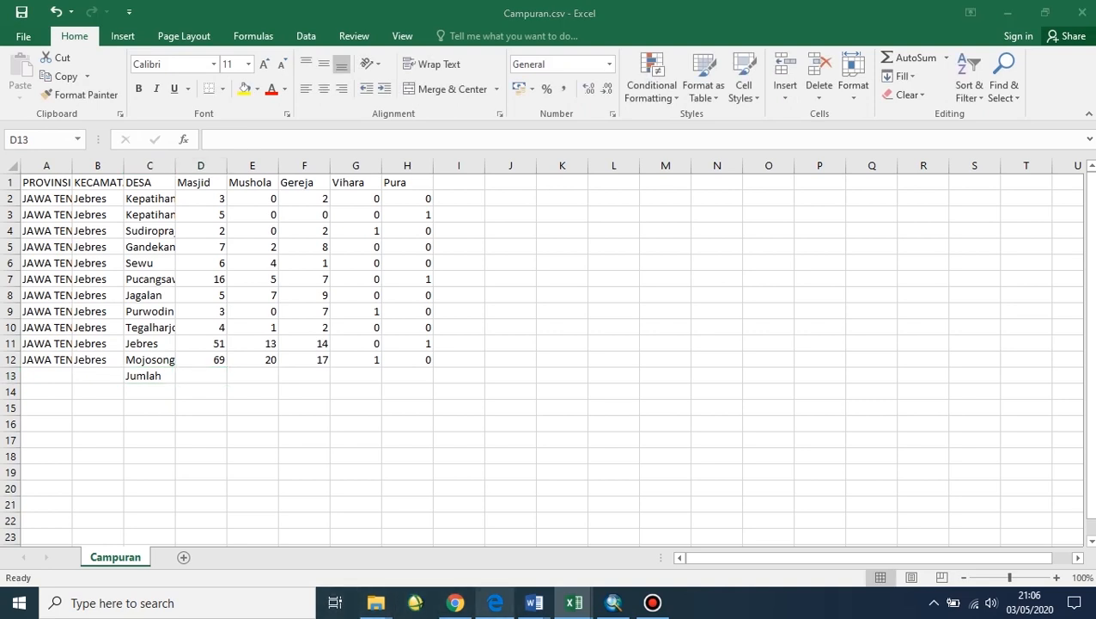
click(494, 602)
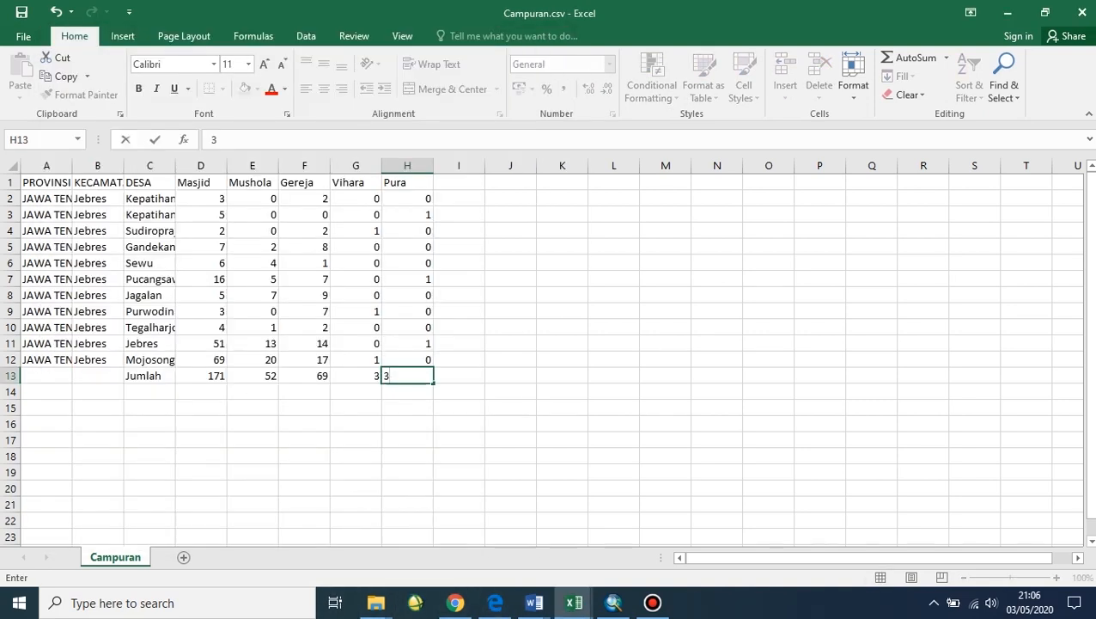
drag(200, 183, 407, 182)
drag(201, 375, 407, 376)
click(122, 36)
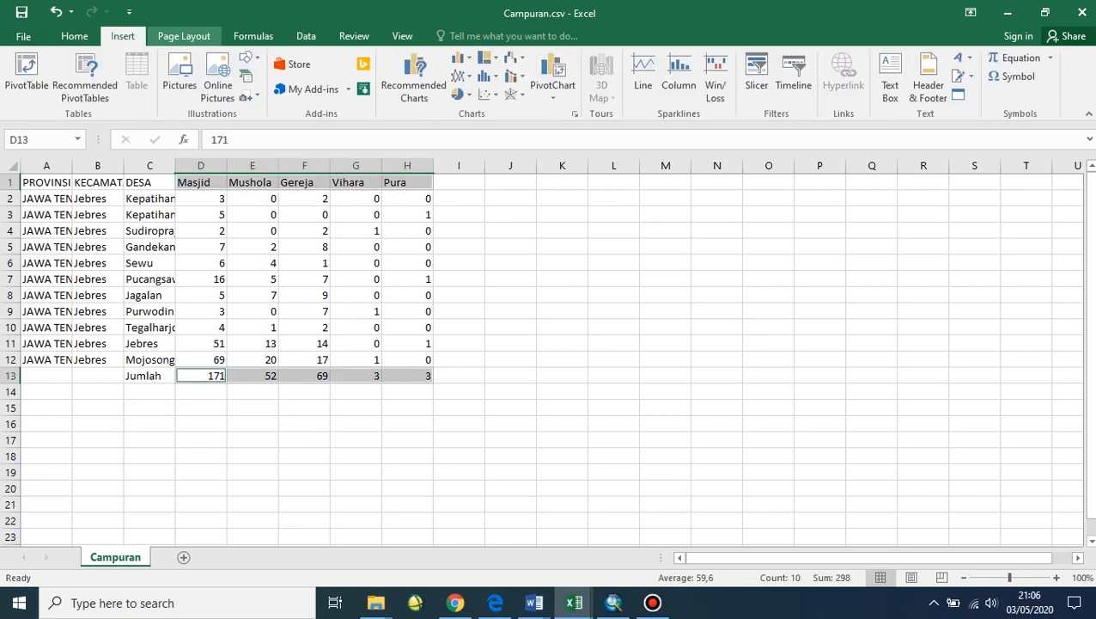
click(462, 59)
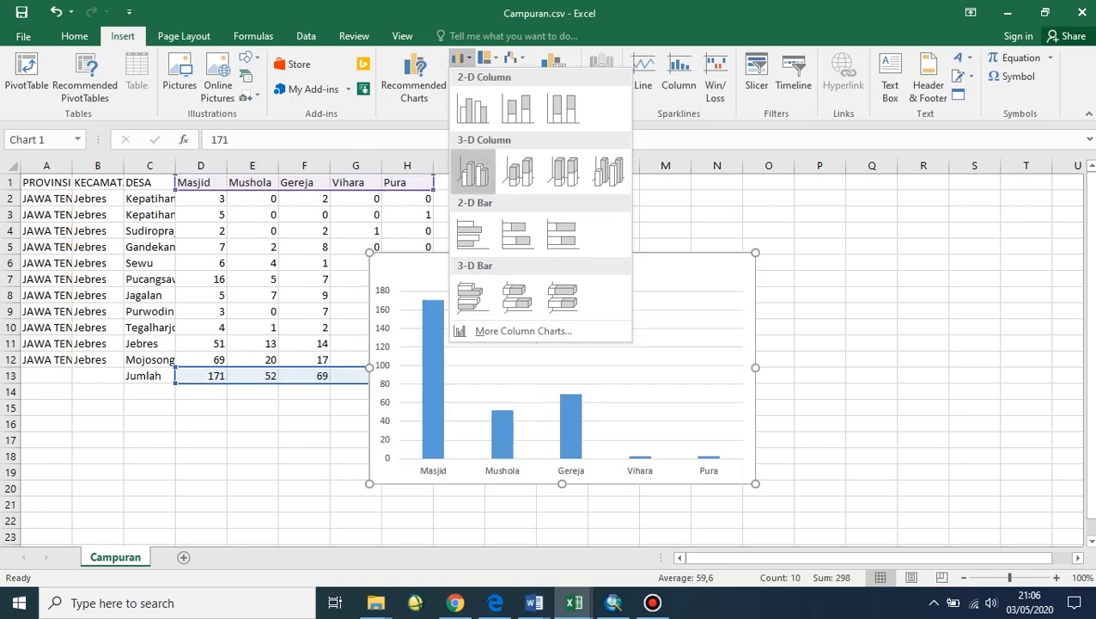
click(472, 171)
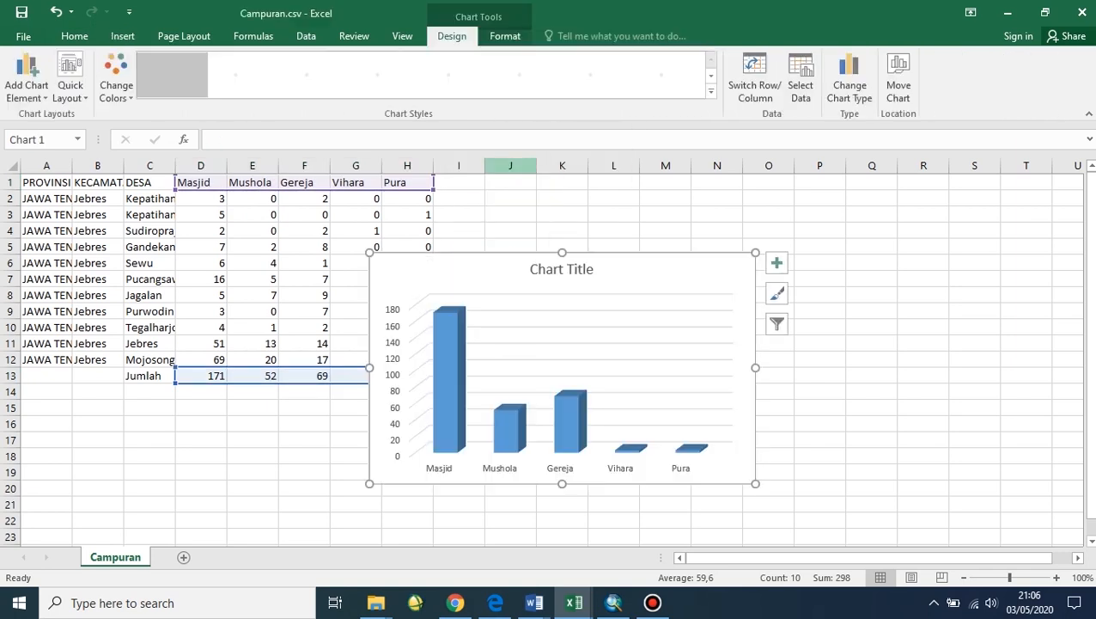
key(Delete)
click(510, 263)
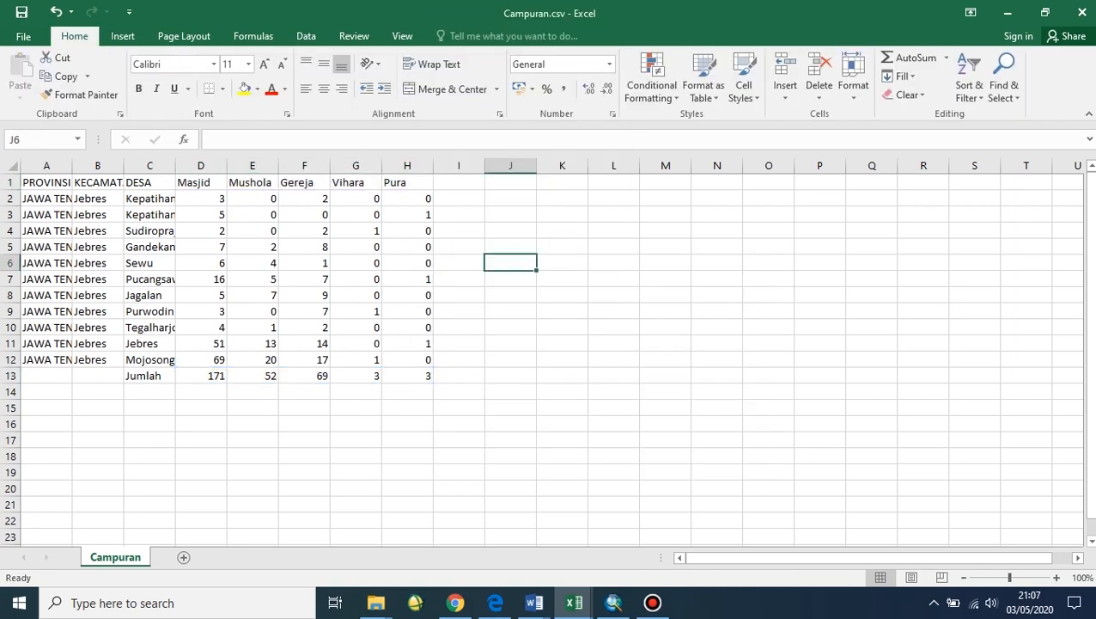
drag(200, 182, 408, 359)
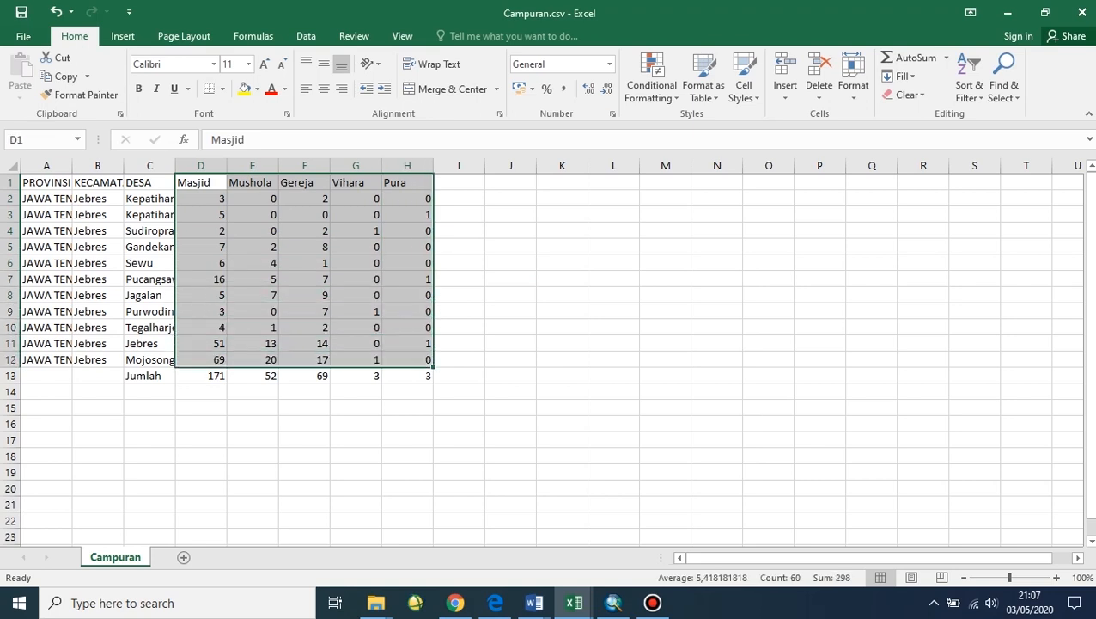
click(122, 36)
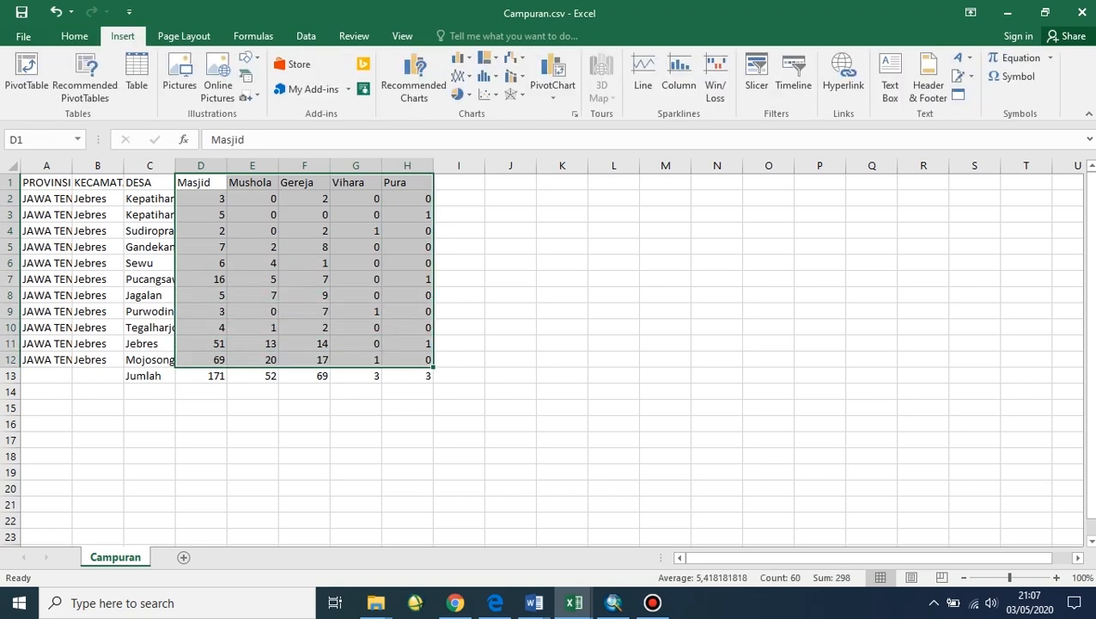
click(462, 58)
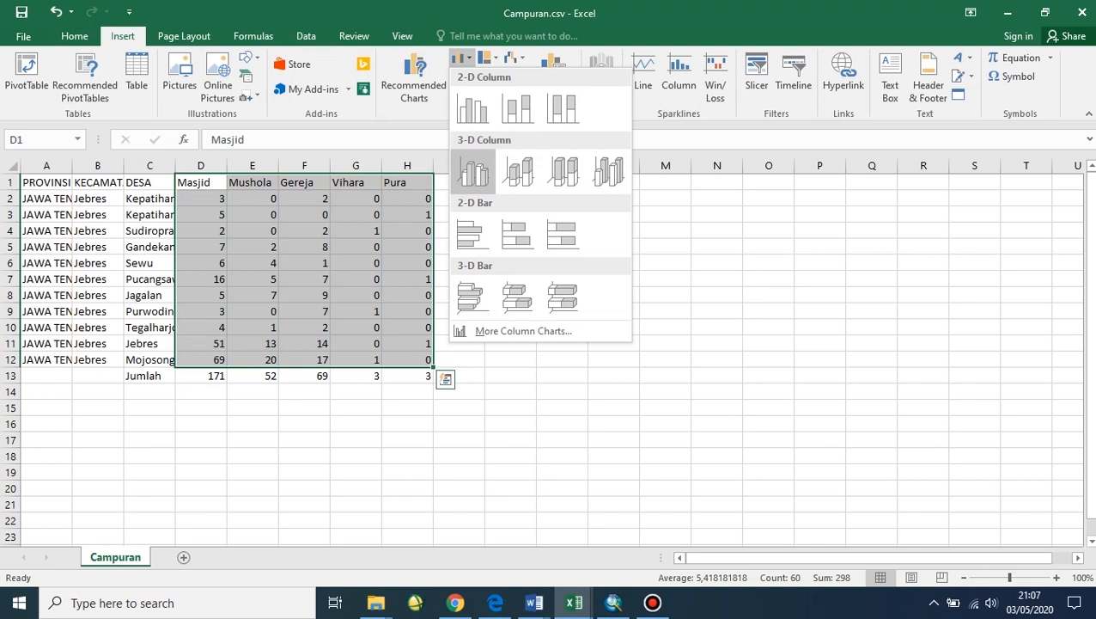
click(473, 171)
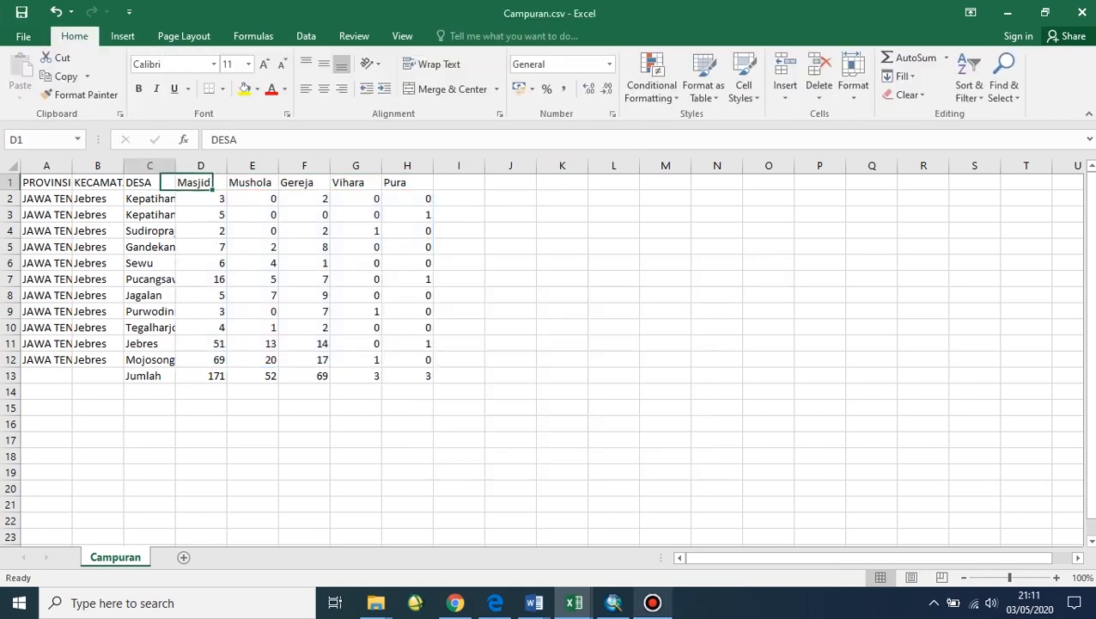
Step: Insert a 3-D clustered column chart from C1:H12, covering the DESA names and all five worship-place types without the Jumlah row
drag(149, 182, 407, 359)
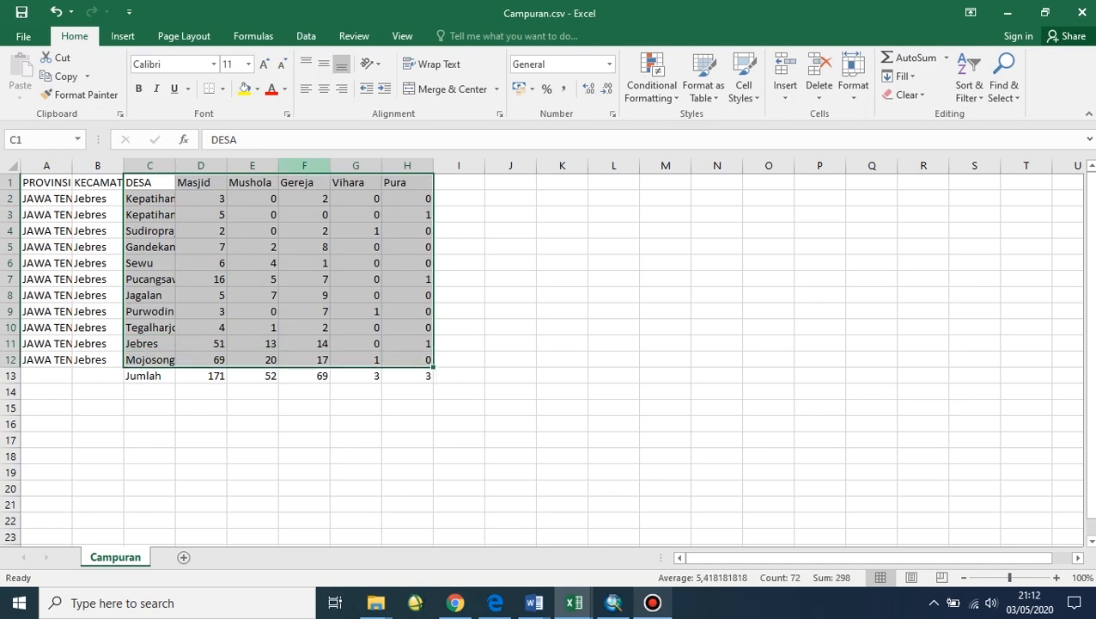
click(122, 36)
click(461, 57)
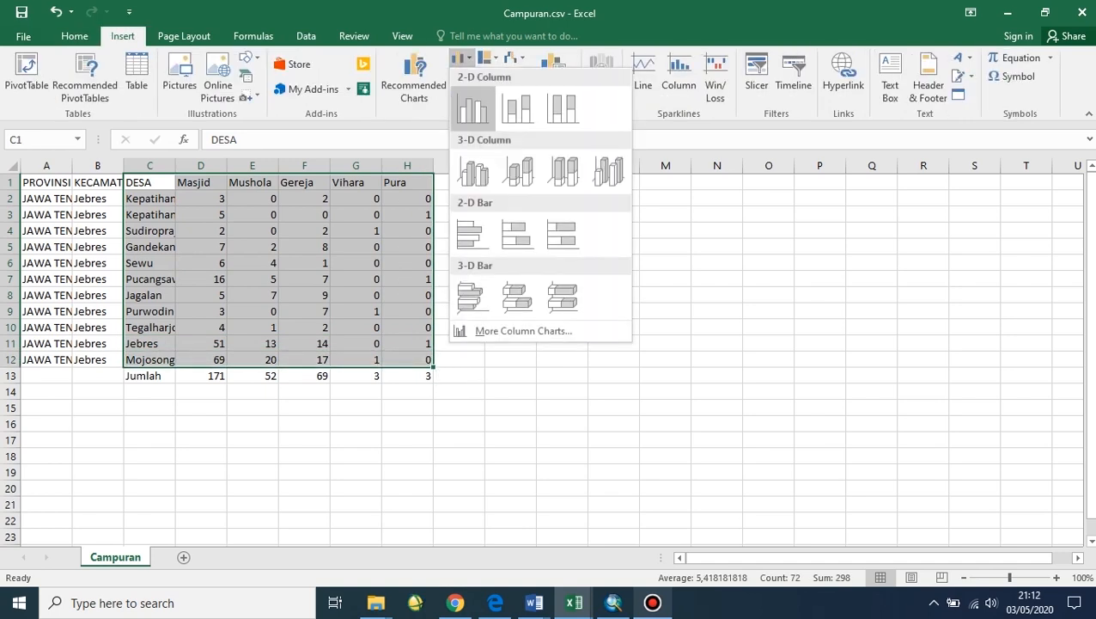
click(472, 110)
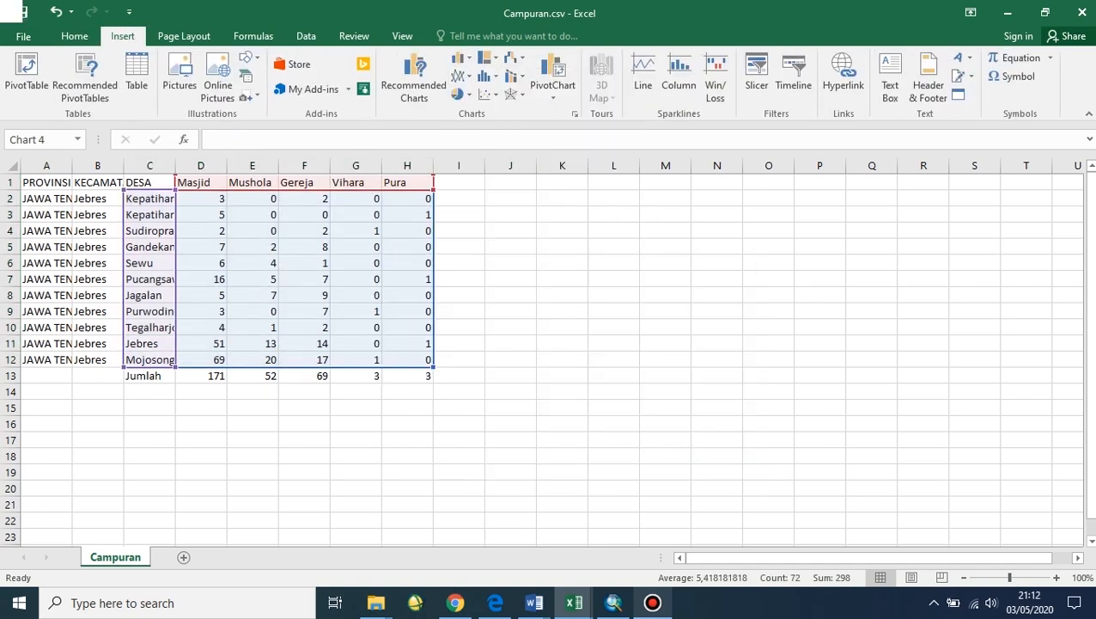
Step: Change the chart title to Diagram Campuran and move the chart up beside the data table
double_click(562, 269)
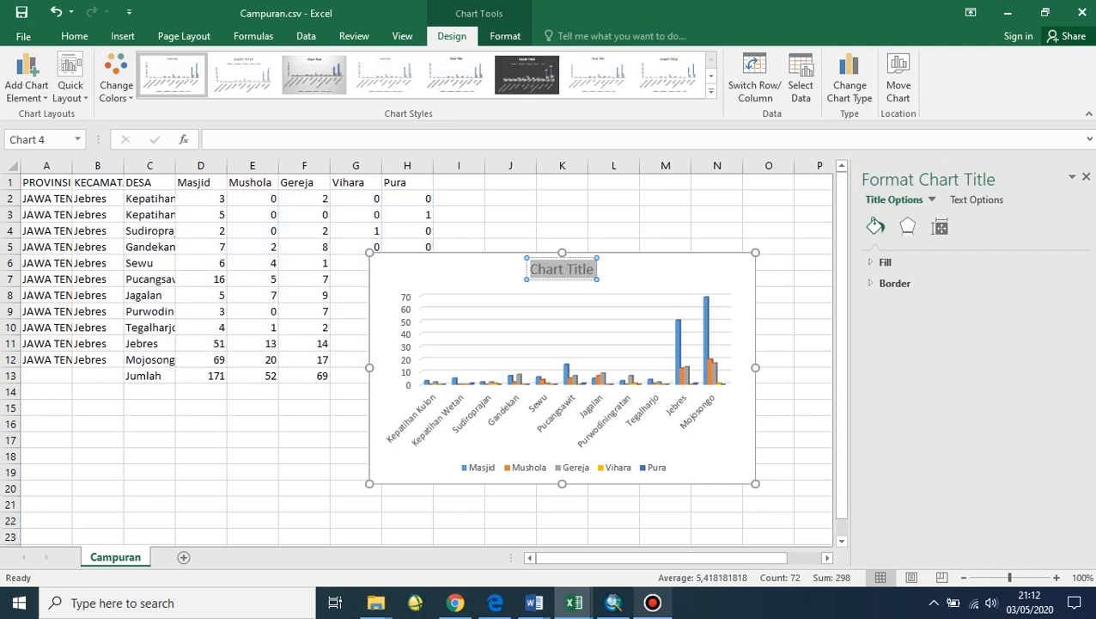
text(Diagram)
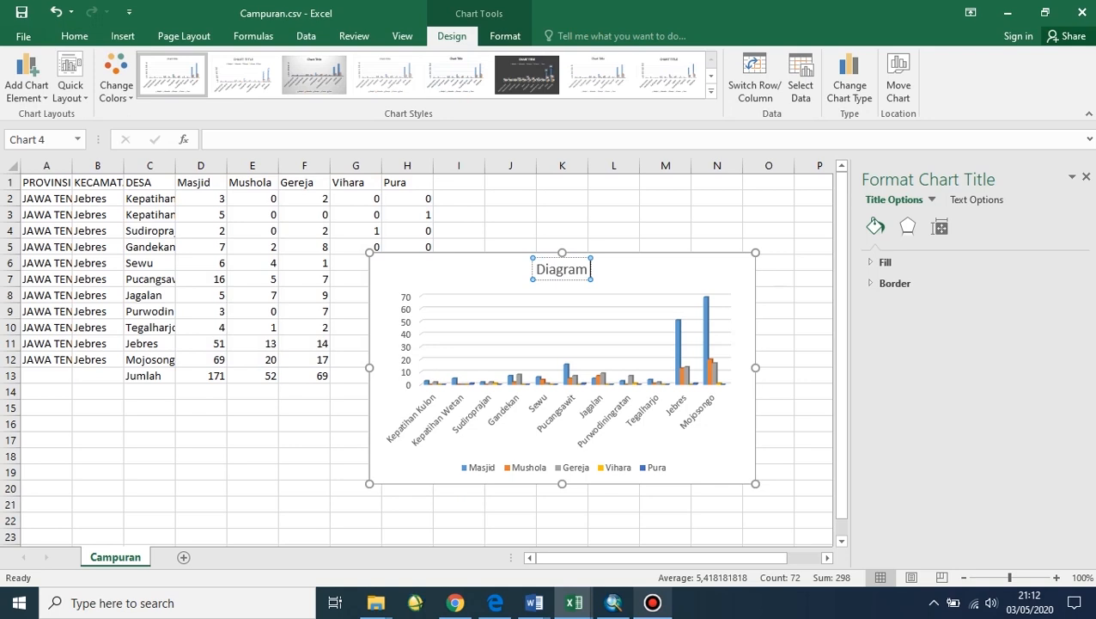
text( Camp)
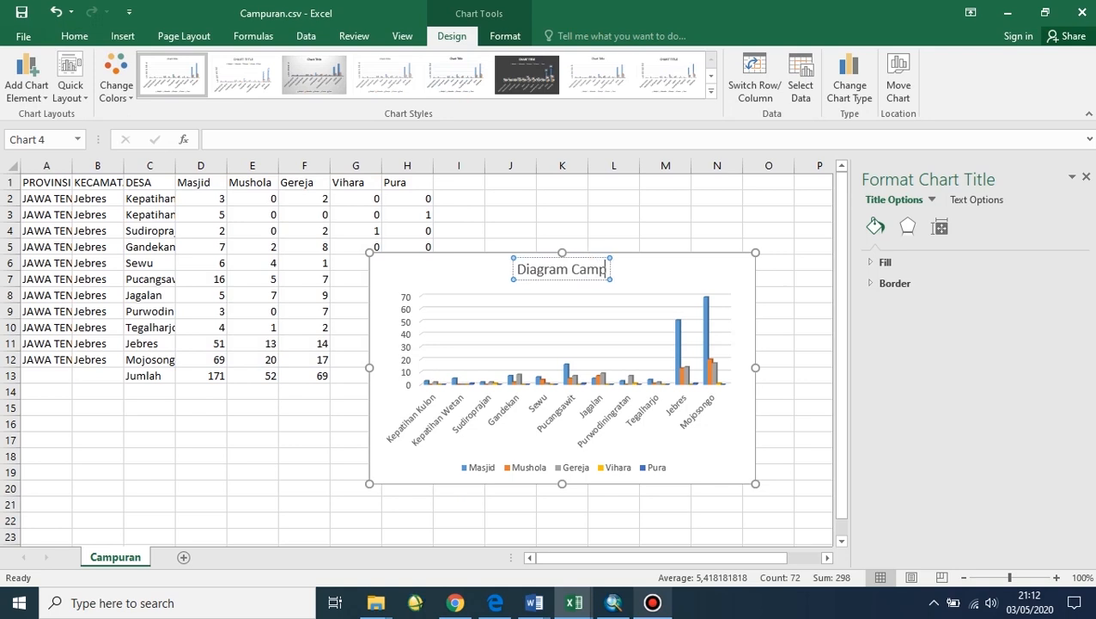
text(ur)
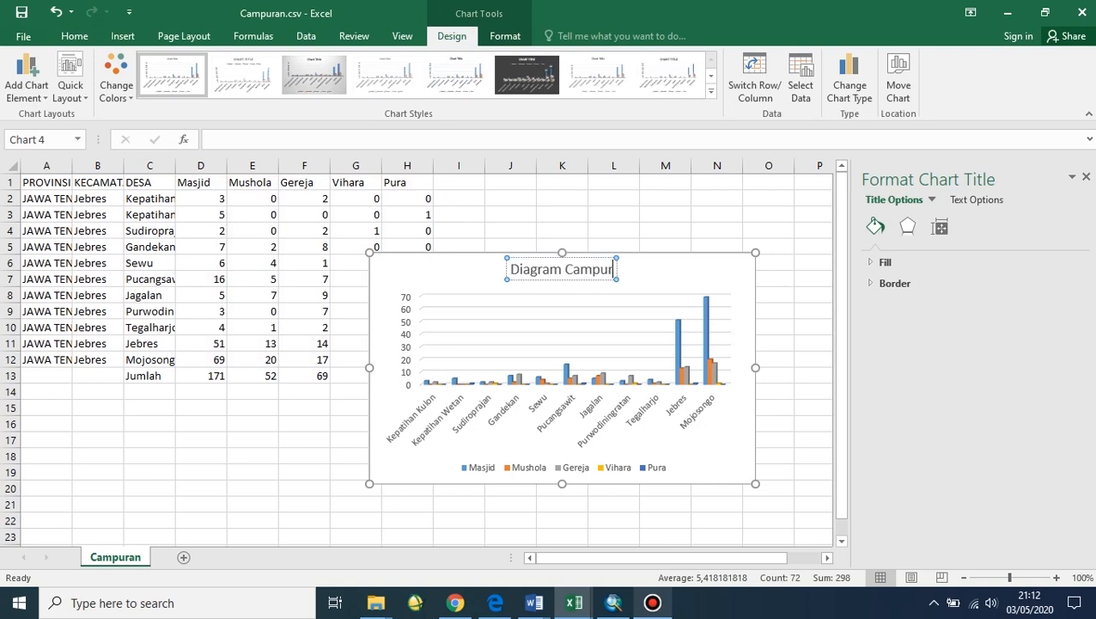
text(an)
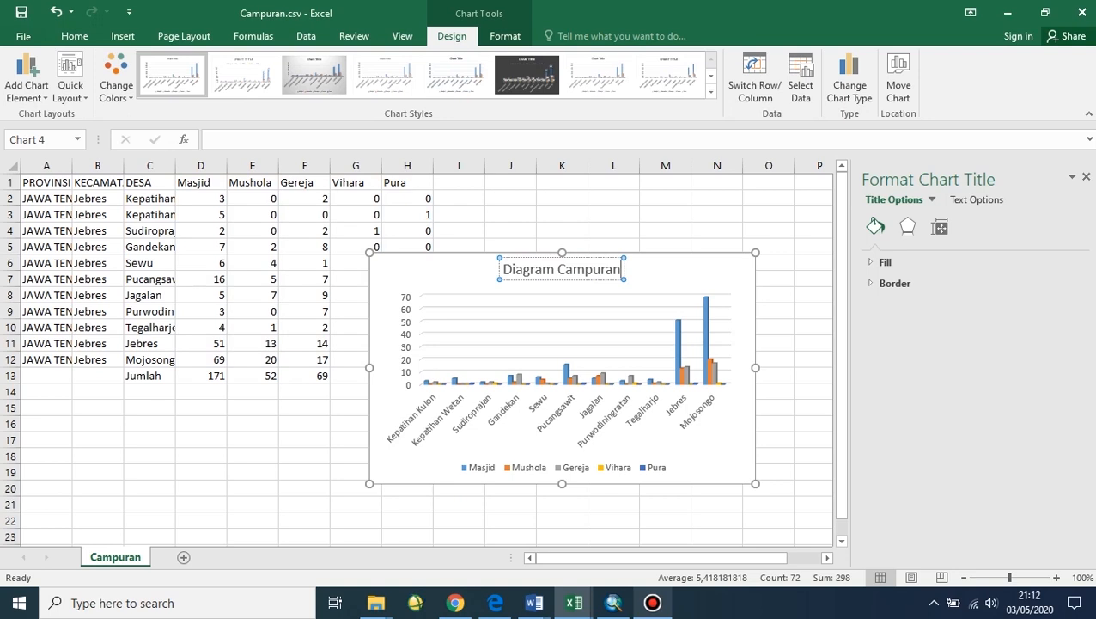
click(719, 231)
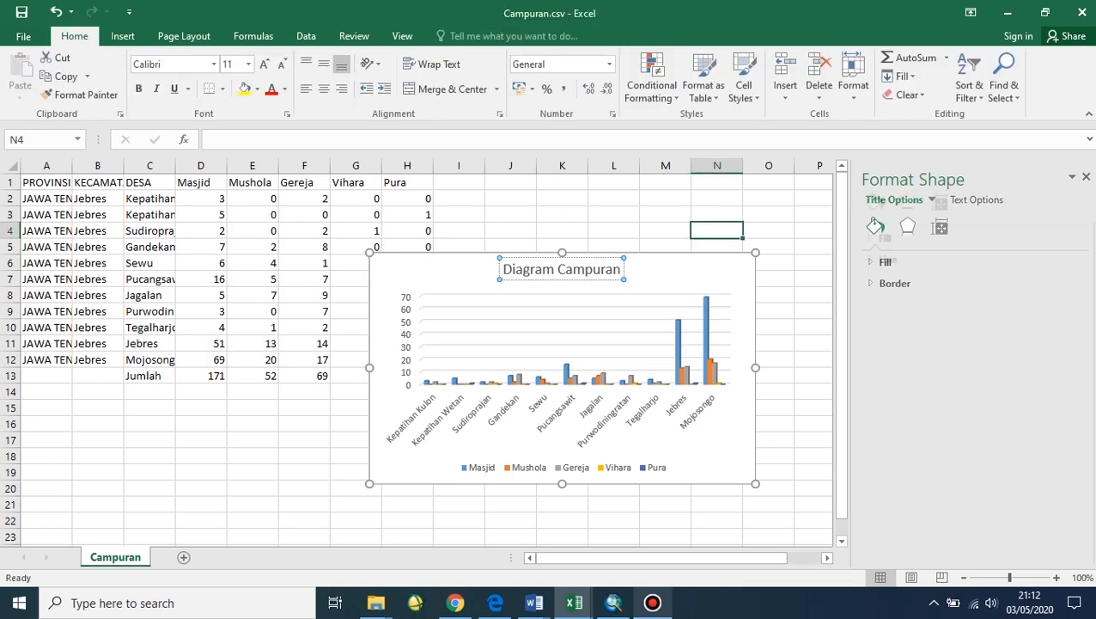
drag(739, 275, 818, 203)
Step: Open Sederhana.csv from the Kartem Acara 4 folder in Excel
mouse_move(375, 602)
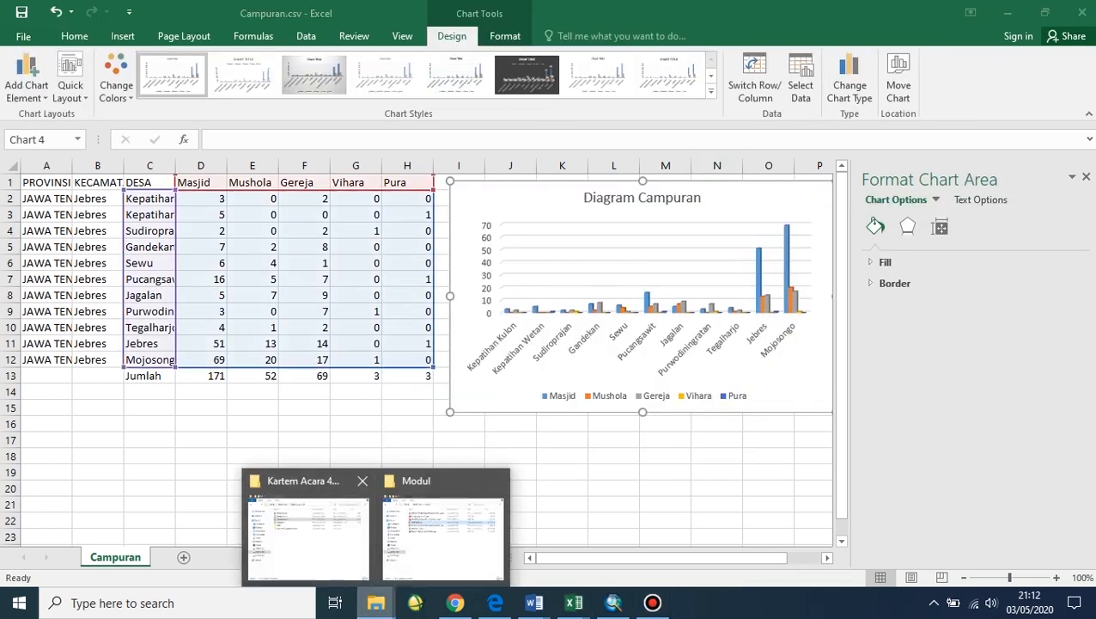
click(305, 524)
click(574, 603)
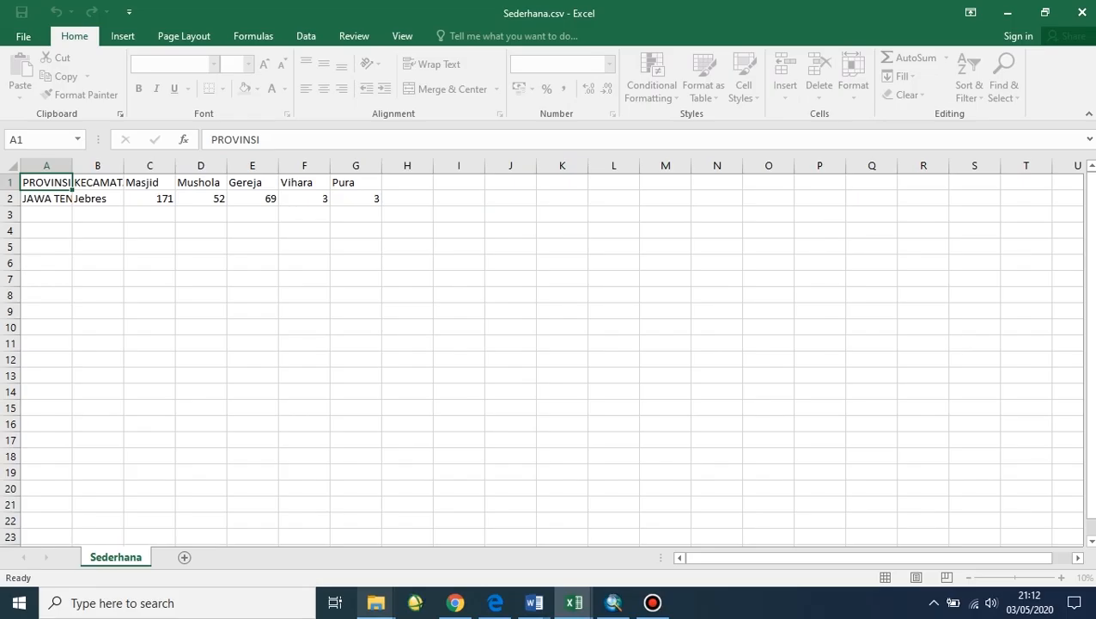
Step: Insert a 3-D clustered column chart from C1:G2, covering the Masjid to Pura headers and their values
drag(149, 182, 381, 205)
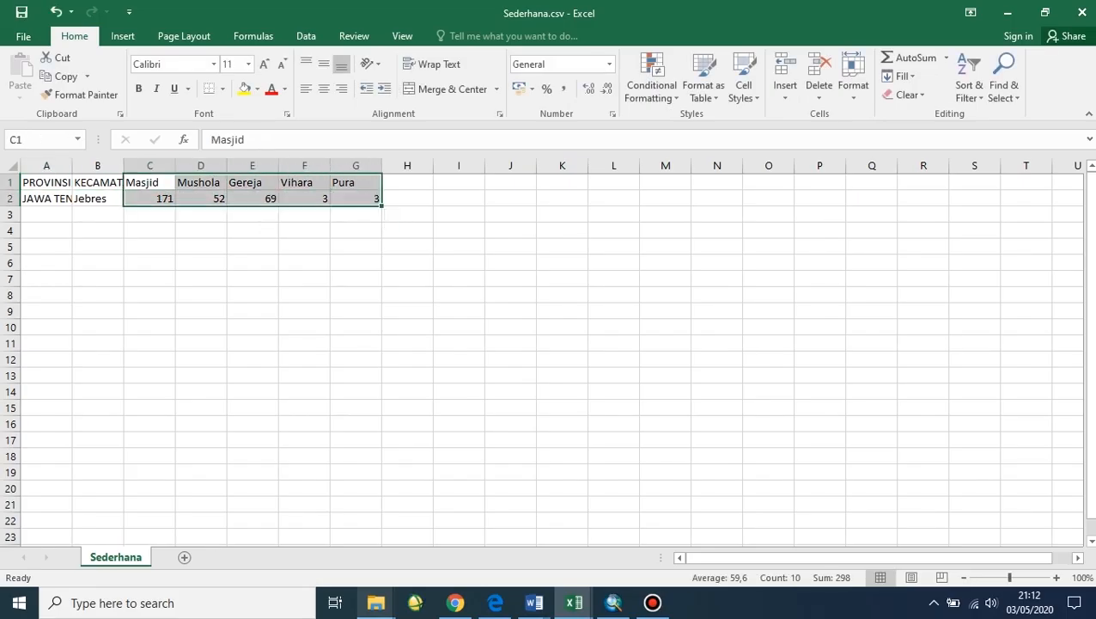
click(122, 35)
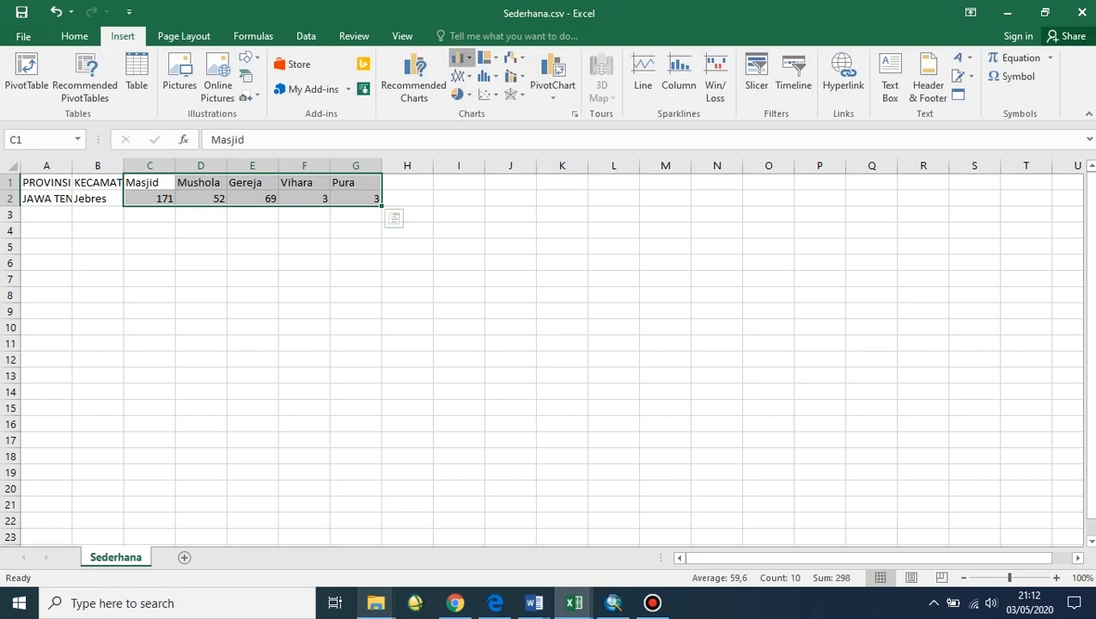
click(462, 57)
click(470, 170)
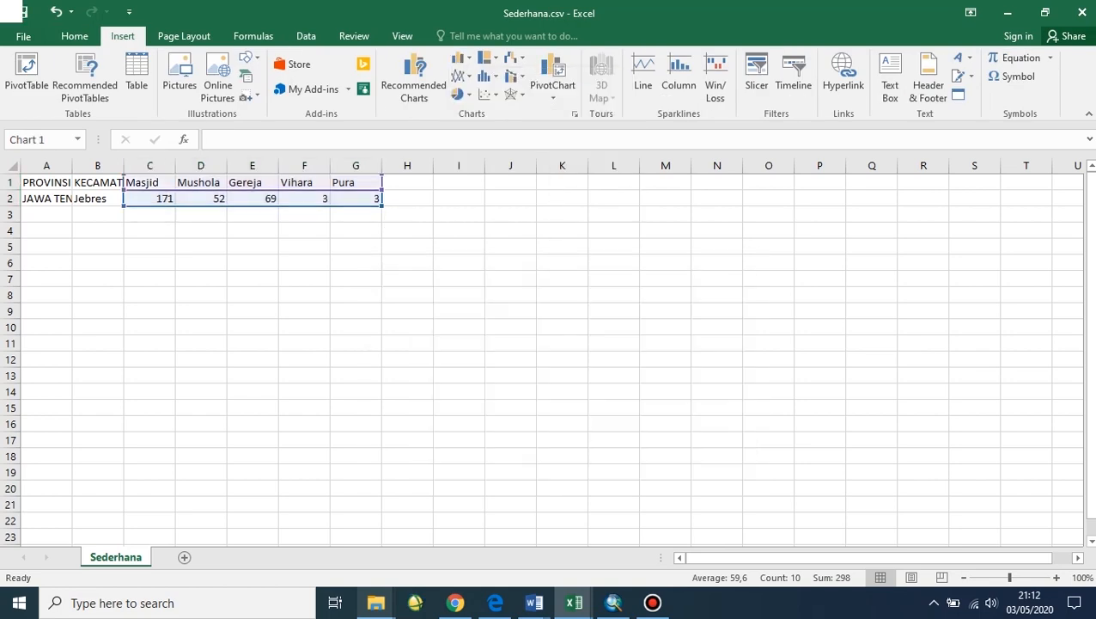
Step: Change the title of the Kecamatan totals chart to Sederhana
click(562, 269)
text(Sed)
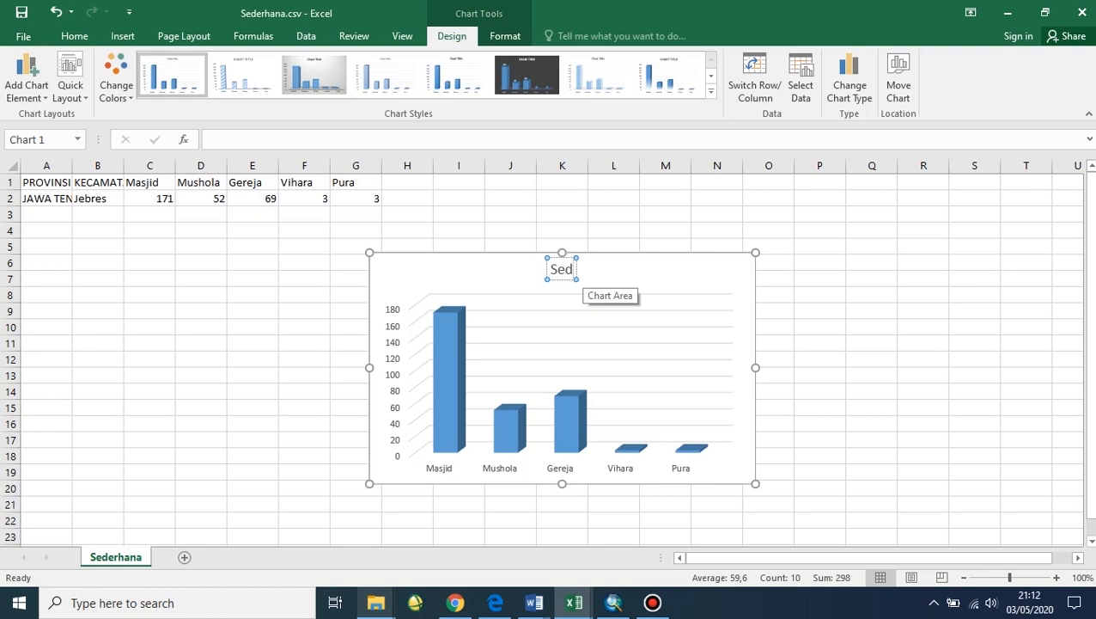
text(erhan)
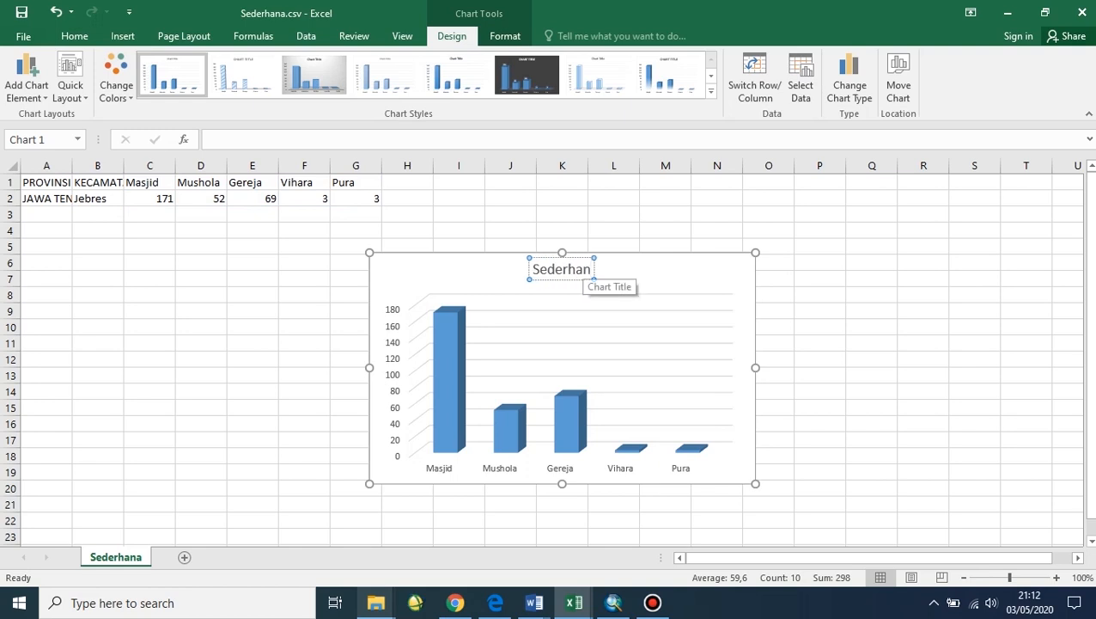
text(a)
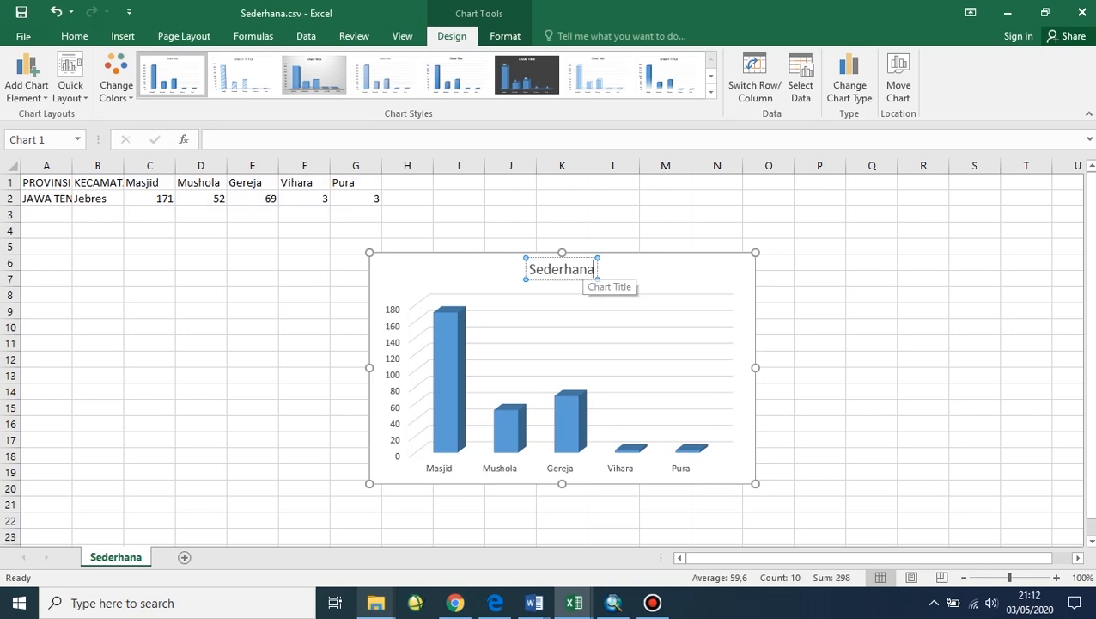
key(Escape)
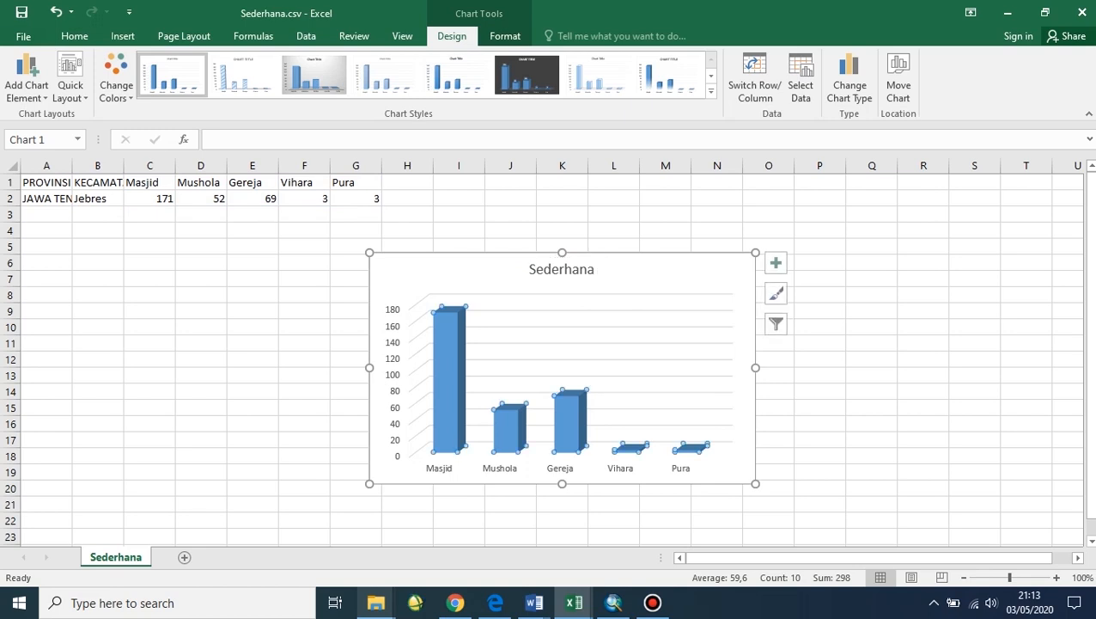
Step: Add data labels to the chart's columns and move the chart up beside the table
right_click(573, 410)
click(624, 481)
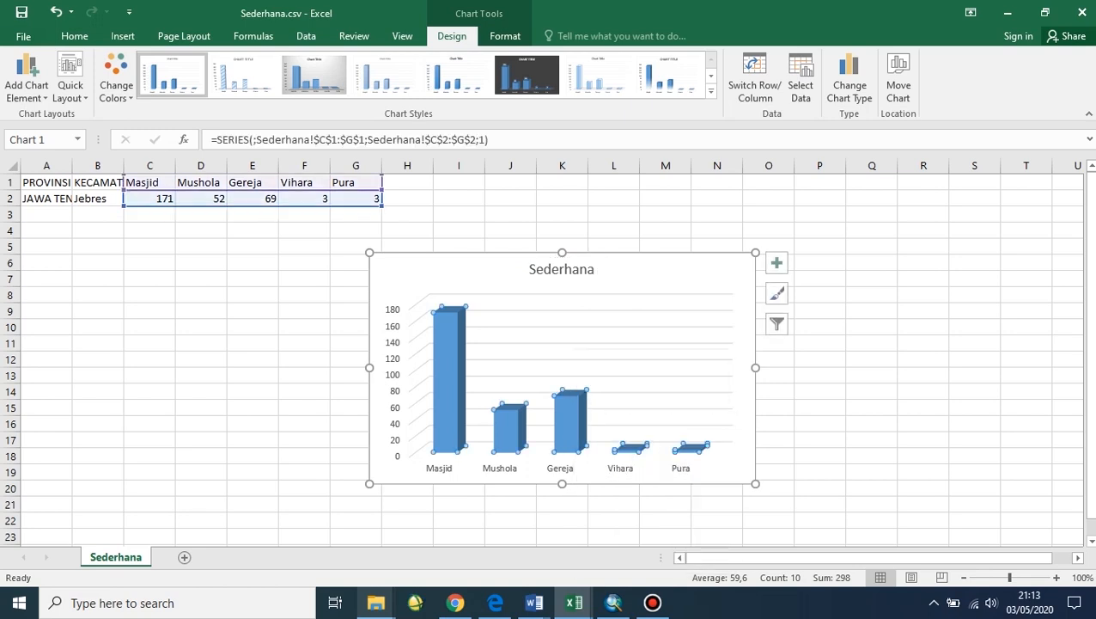
drag(623, 482, 649, 424)
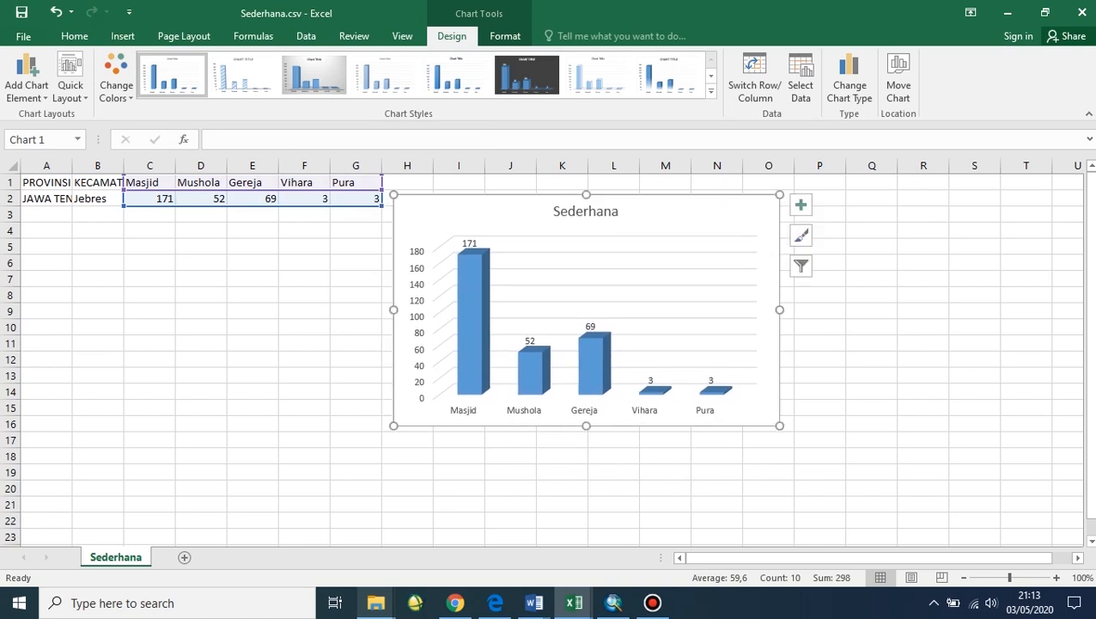
click(923, 295)
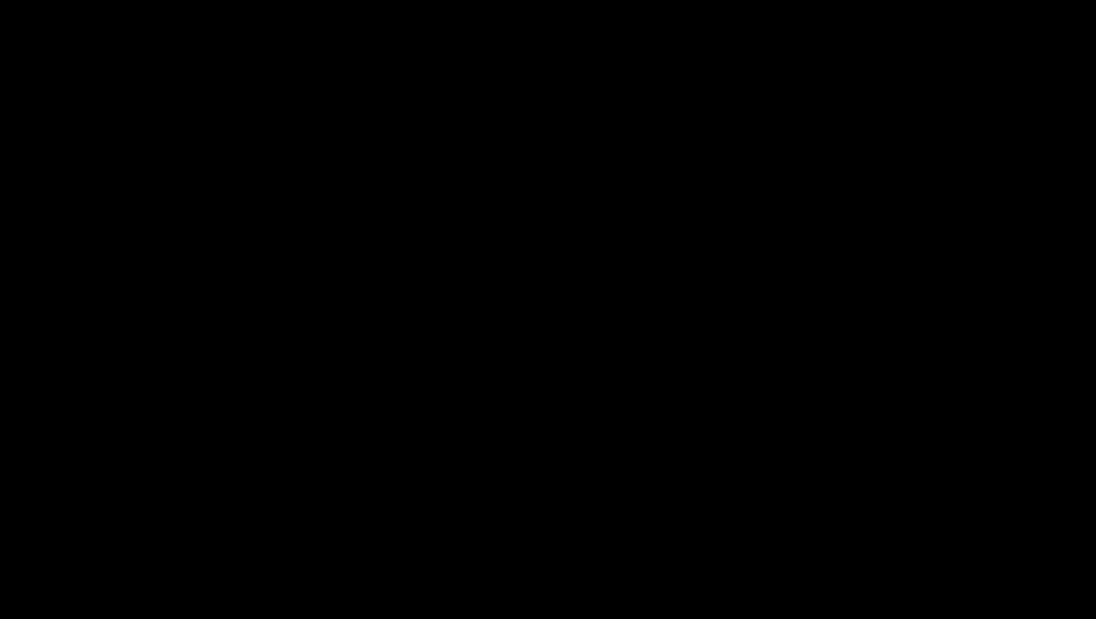